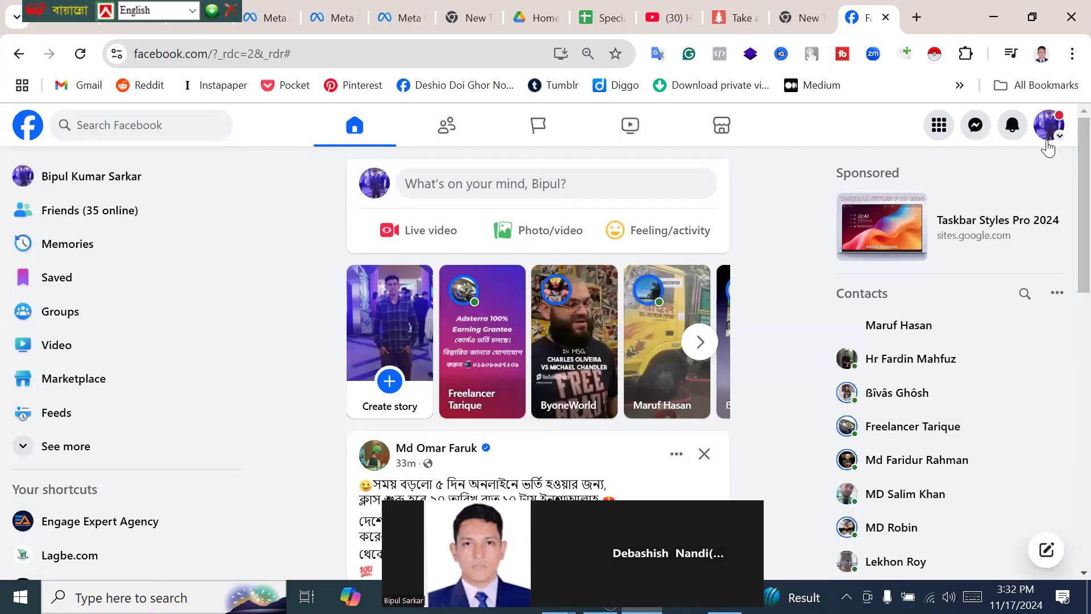
Open and dismiss the account menu on the home feed, then reveal the hidden tray icons
{"action": "left_click", "coordinate": [1039, 135]}
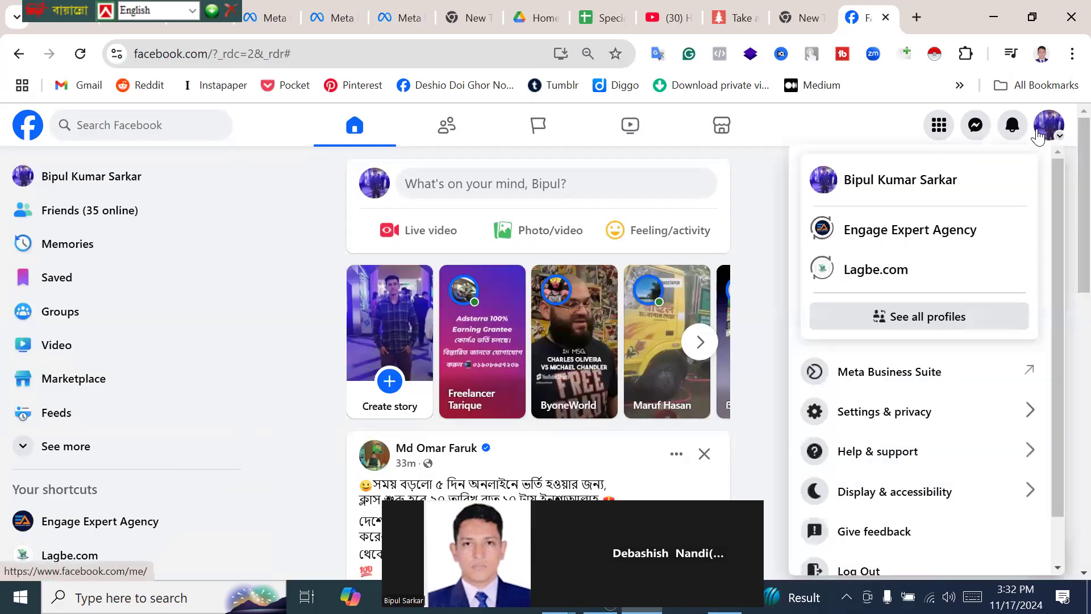
{"action": "left_click", "coordinate": [766, 172]}
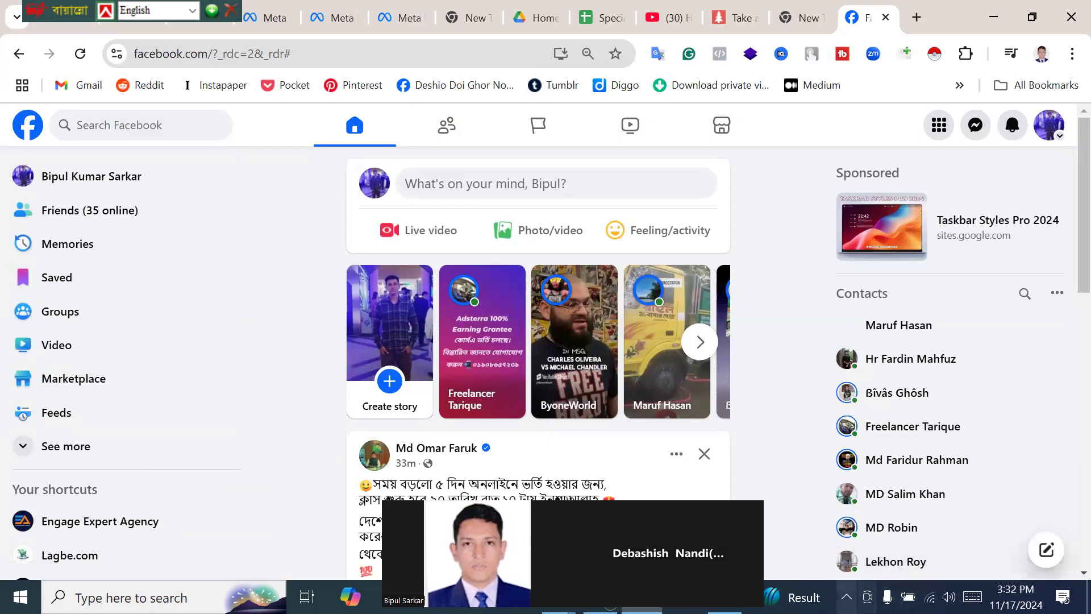
{"action": "left_click", "coordinate": [846, 596]}
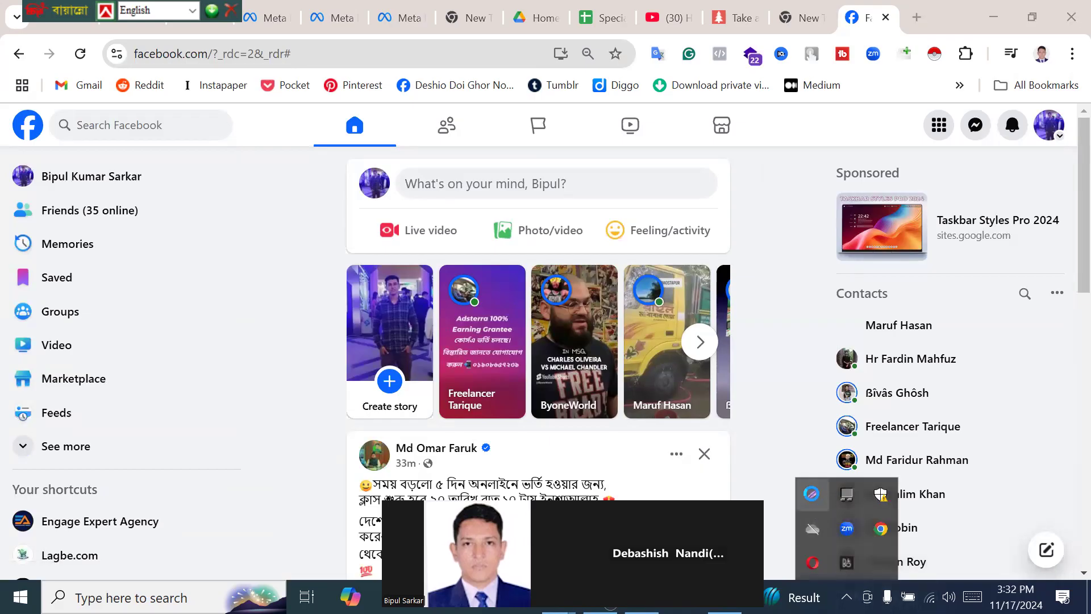
Capture the page's top-right with Lightshot, box the profile picture in red, then discard it
{"action": "left_click", "coordinate": [811, 494]}
{"action": "left_click_drag", "start_coordinate": [765, 112], "coordinate": [1081, 197]}
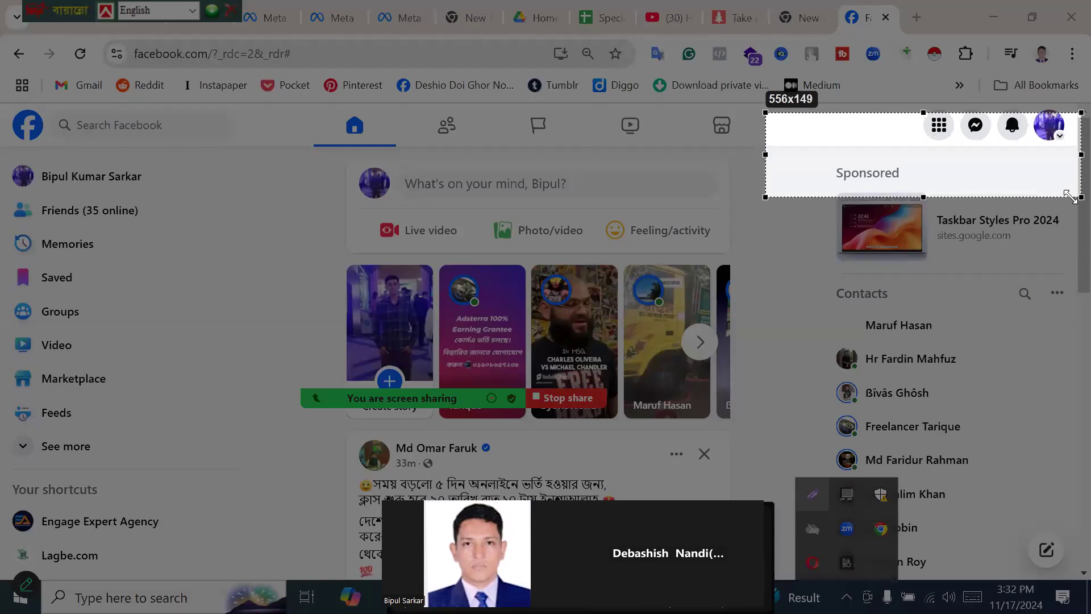
{"action": "left_click_drag", "start_coordinate": [924, 112], "coordinate": [923, 97]}
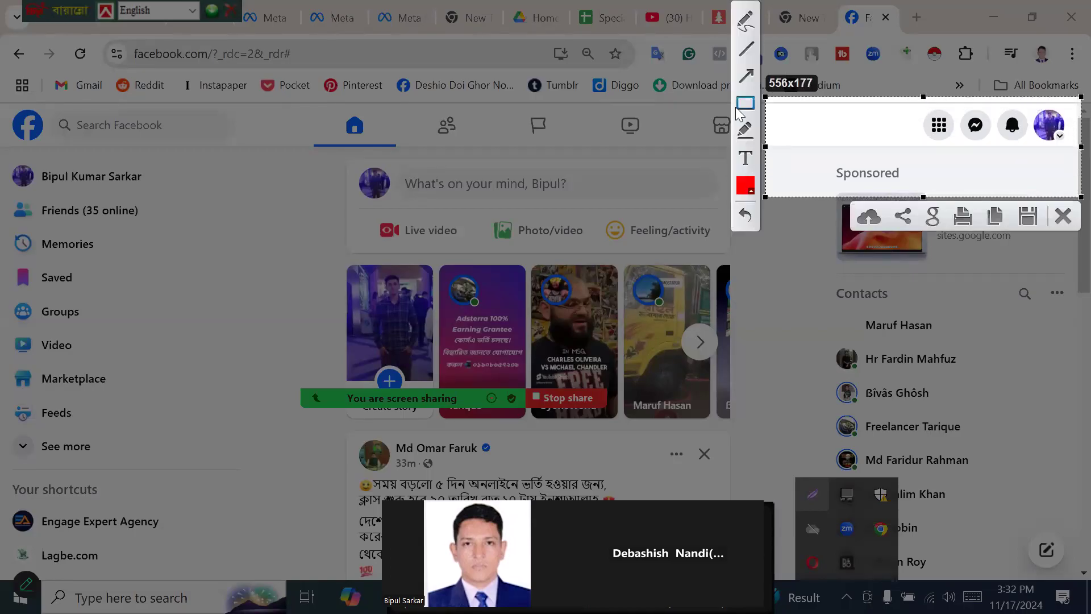
{"action": "mouse_move", "coordinate": [1025, 107]}
{"action": "left_mouse_down"}
{"action": "mouse_move", "coordinate": [1049, 144]}
{"action": "mouse_move", "coordinate": [1077, 155]}
{"action": "left_mouse_up"}
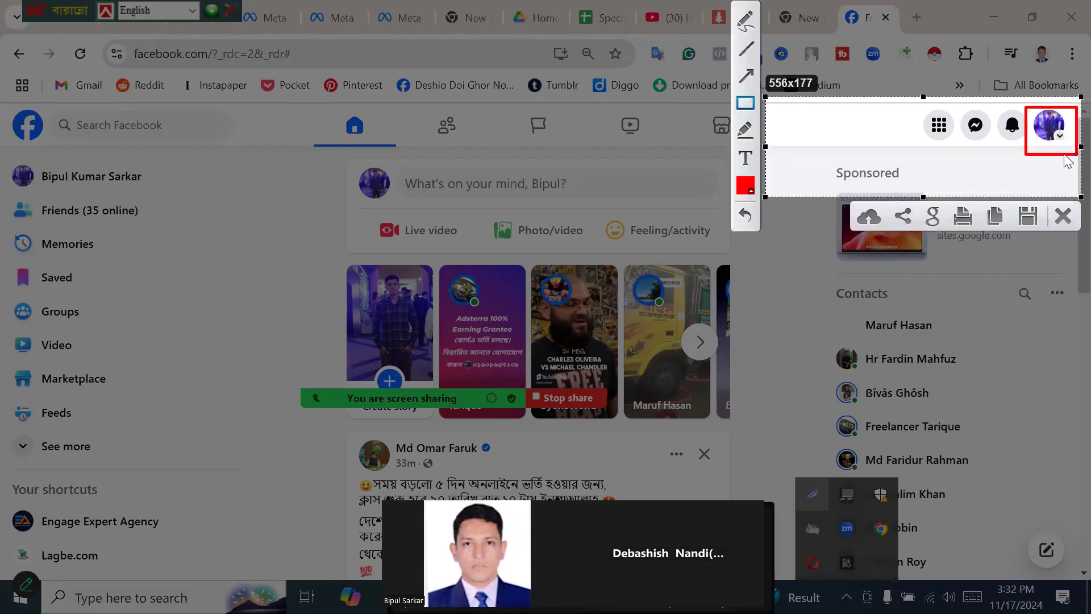
{"action": "left_click", "coordinate": [1063, 217]}
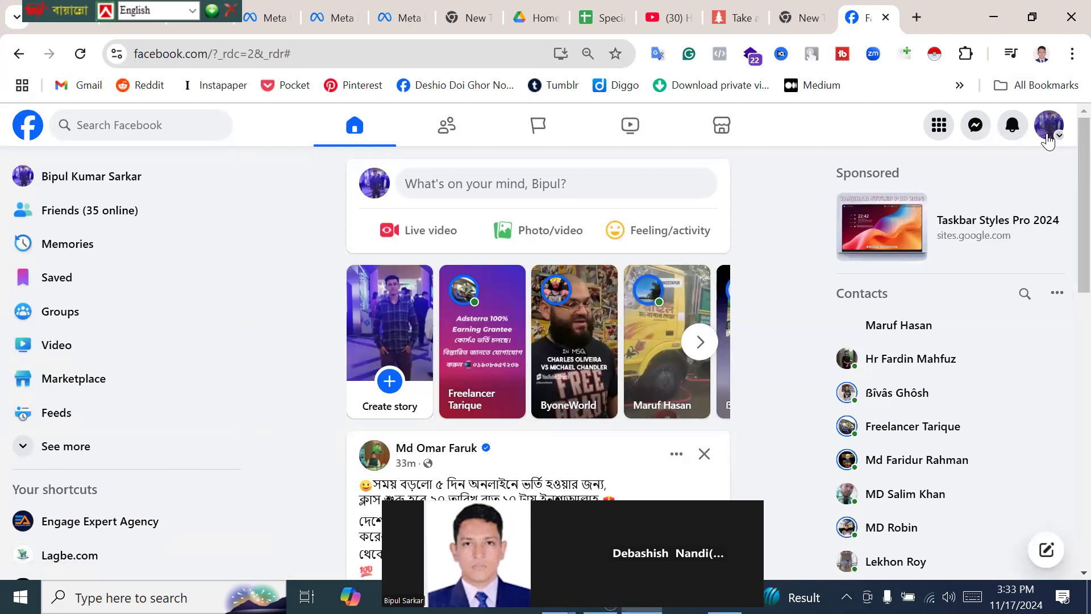
Switch to acting as the Global Service Page from the See all profiles list
{"action": "left_click", "coordinate": [1048, 138]}
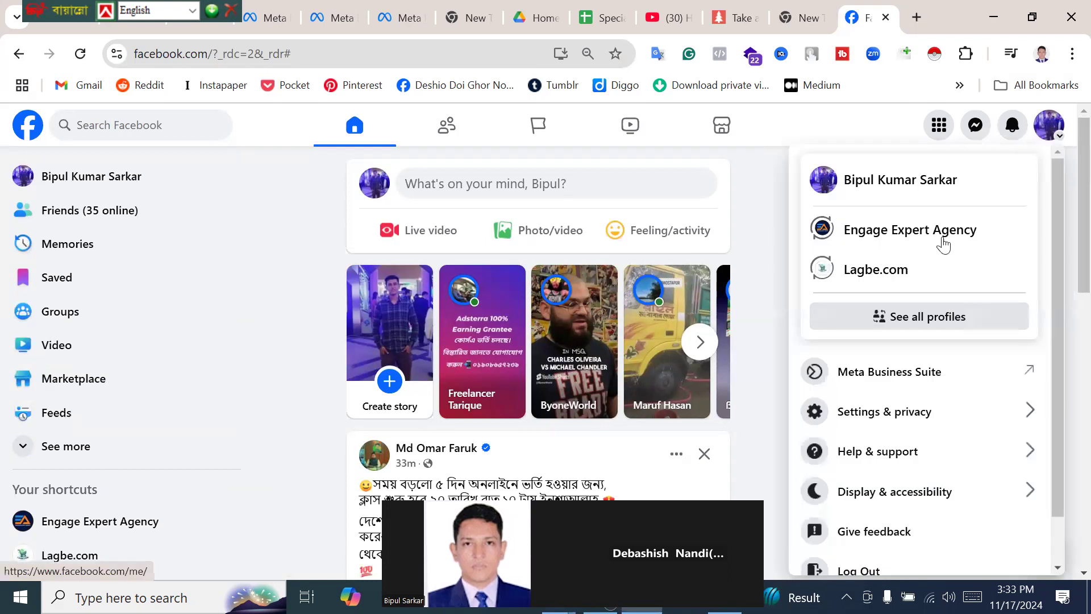
{"action": "left_click", "coordinate": [915, 318]}
{"action": "scroll", "coordinate": [735, 300], "scroll_direction": "down", "scroll_amount": 5}
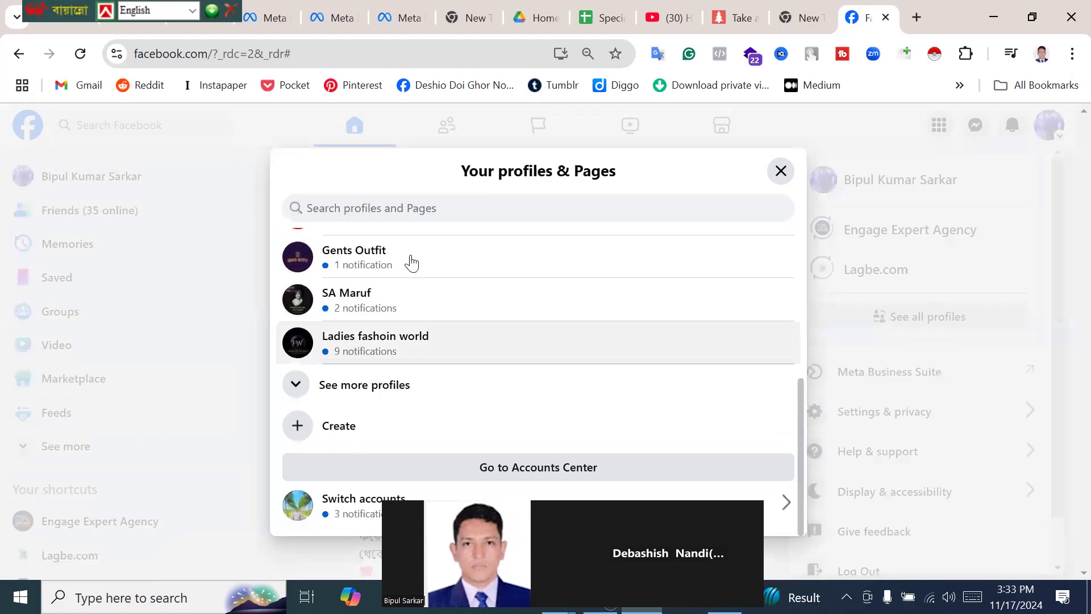
{"action": "scroll", "coordinate": [411, 263], "scroll_direction": "up", "scroll_amount": 5}
{"action": "scroll", "coordinate": [412, 263], "scroll_direction": "down", "scroll_amount": 5}
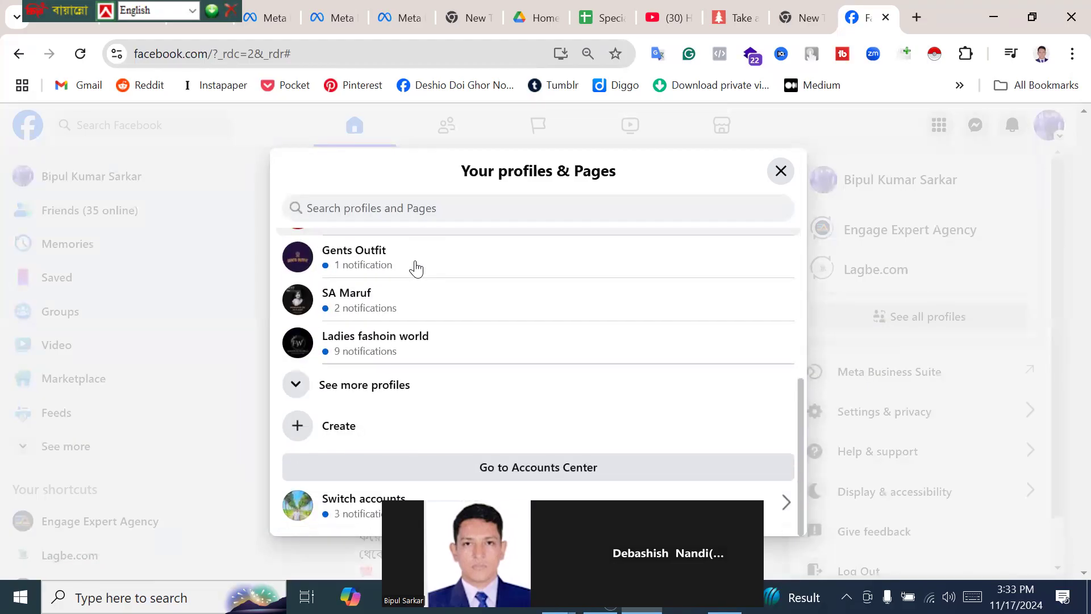
{"action": "scroll", "coordinate": [416, 268], "scroll_direction": "down", "scroll_amount": 5}
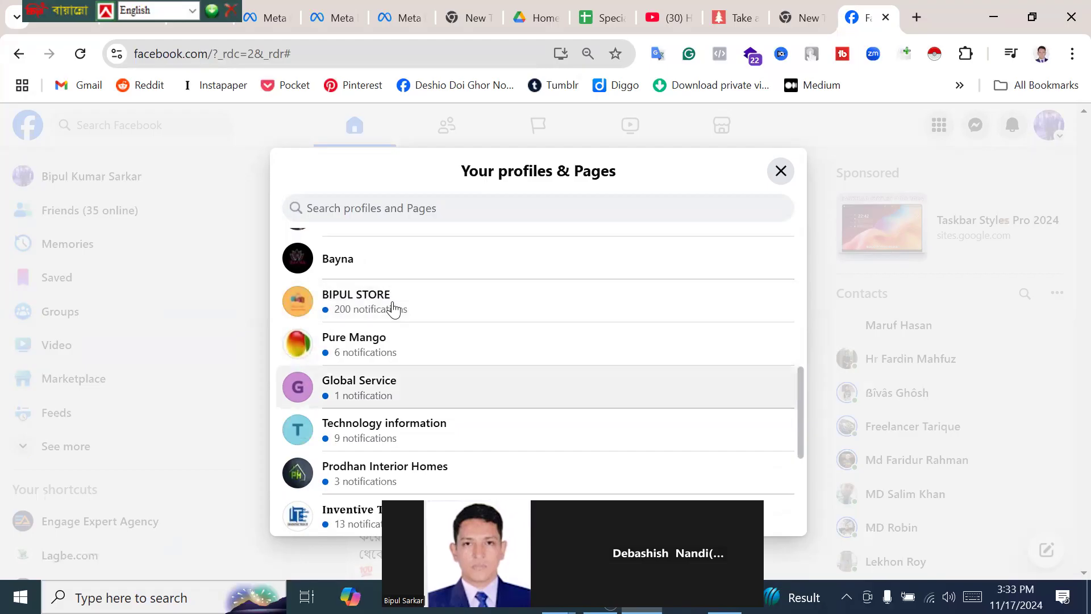
{"action": "key", "text": "Return"}
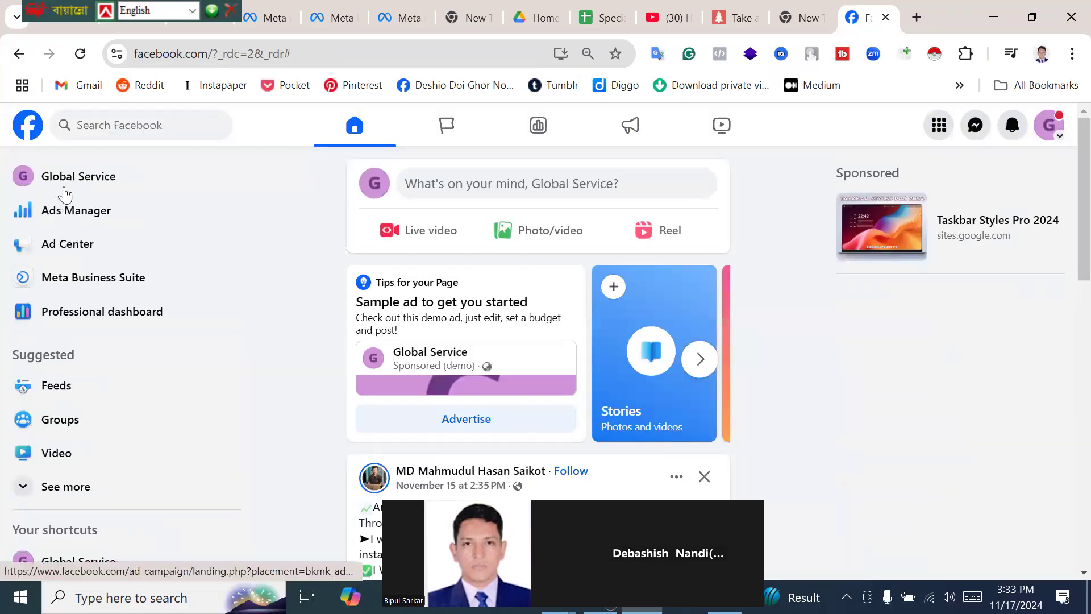
Open the Global Service Page profile from the sidebar and scroll through it
{"action": "left_click", "coordinate": [84, 175]}
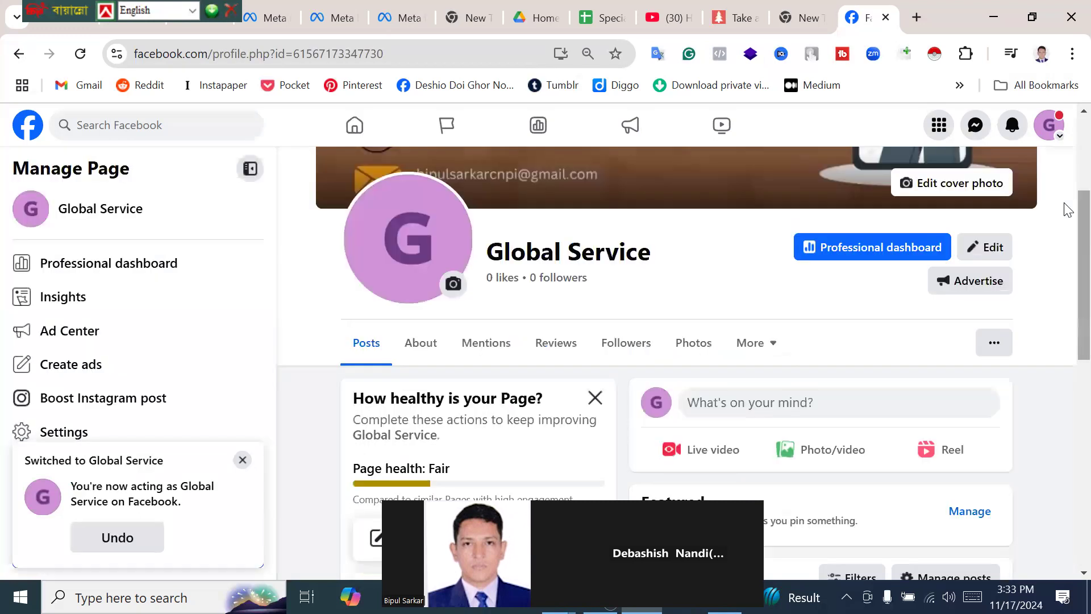
{"action": "scroll", "coordinate": [642, 259], "scroll_direction": "up", "scroll_amount": 4}
{"action": "scroll", "coordinate": [645, 263], "scroll_direction": "down", "scroll_amount": 3}
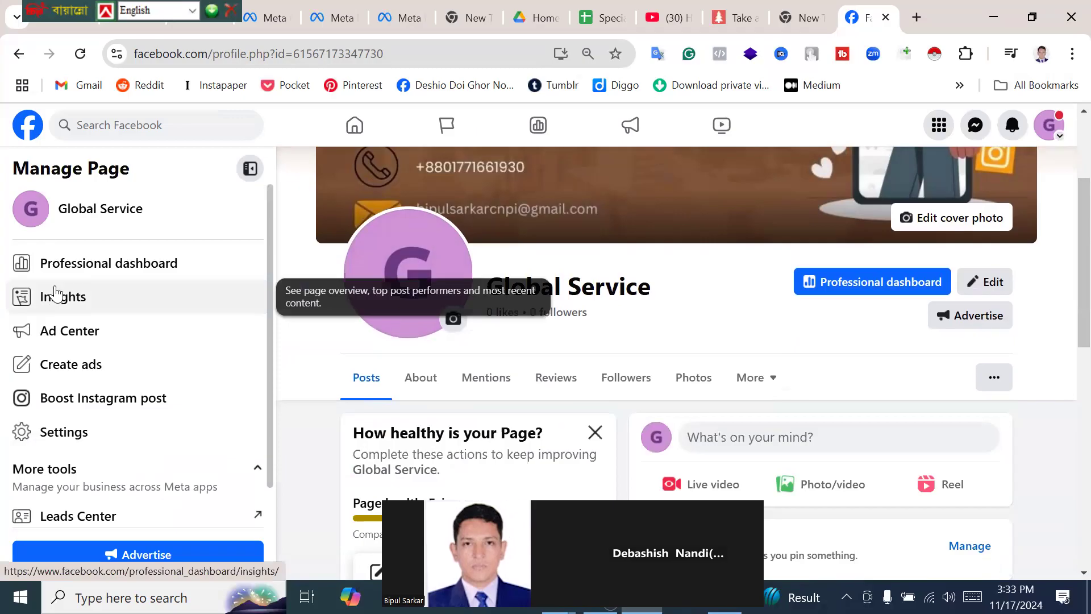
{"action": "scroll", "coordinate": [798, 324], "scroll_direction": "down", "scroll_amount": 6}
{"action": "scroll", "coordinate": [730, 334], "scroll_direction": "up", "scroll_amount": 9}
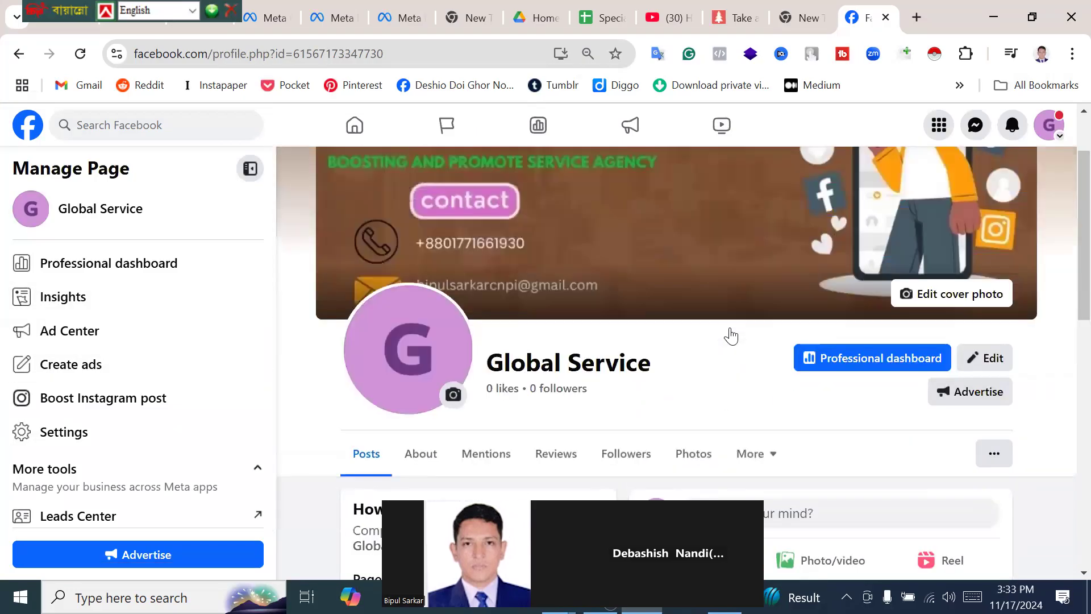
{"action": "scroll", "coordinate": [904, 375], "scroll_direction": "down", "scroll_amount": 7}
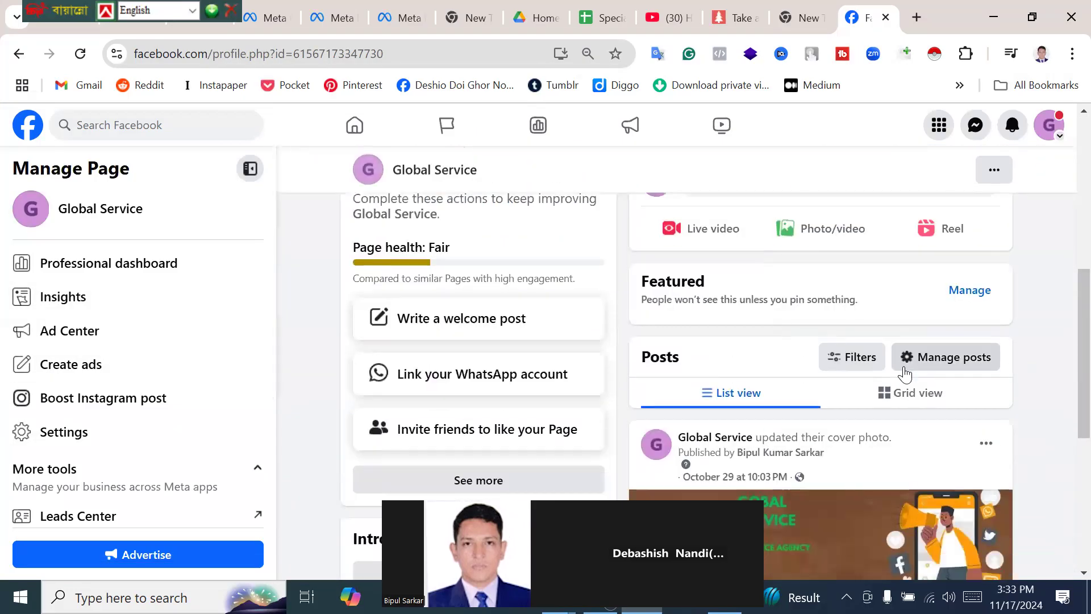
{"action": "scroll", "coordinate": [903, 373], "scroll_direction": "up", "scroll_amount": 8}
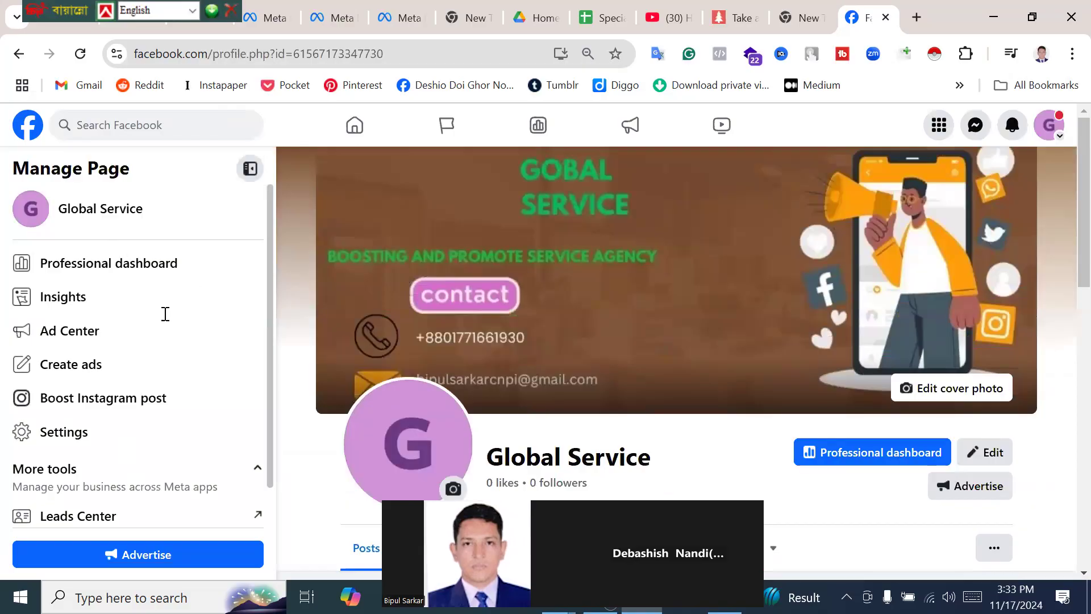
{"action": "scroll", "coordinate": [157, 285], "scroll_direction": "down", "scroll_amount": 1}
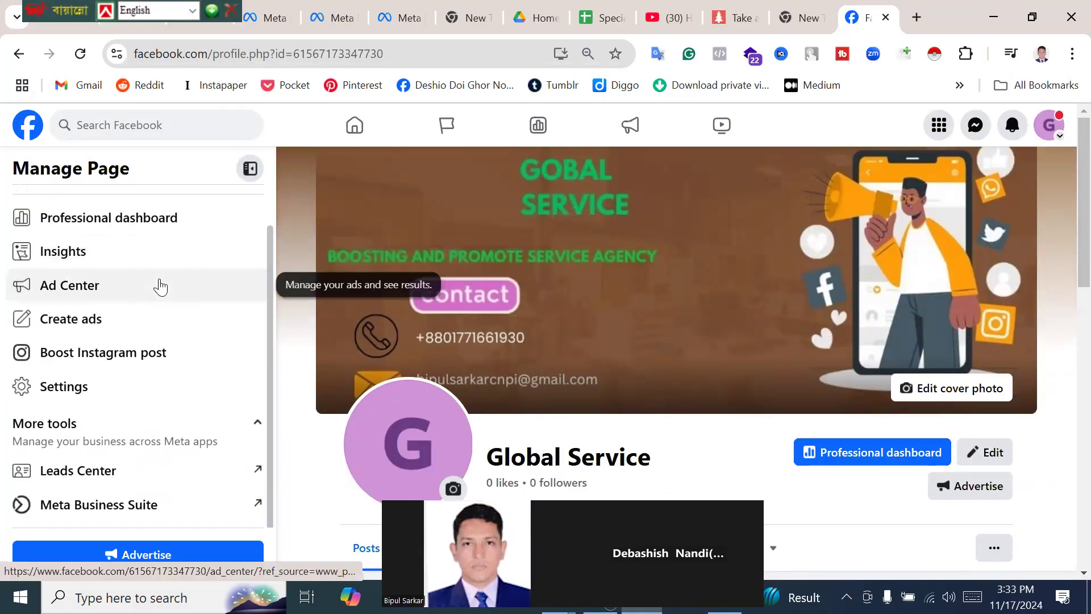
{"action": "scroll", "coordinate": [173, 298], "scroll_direction": "up", "scroll_amount": 1}
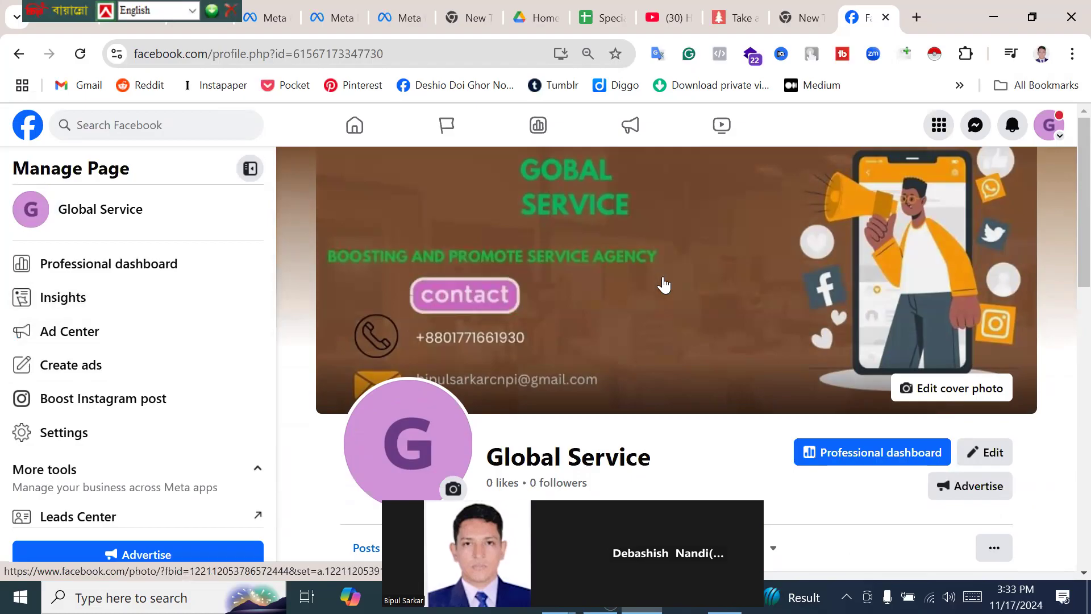
{"action": "scroll", "coordinate": [663, 284], "scroll_direction": "down", "scroll_amount": 5}
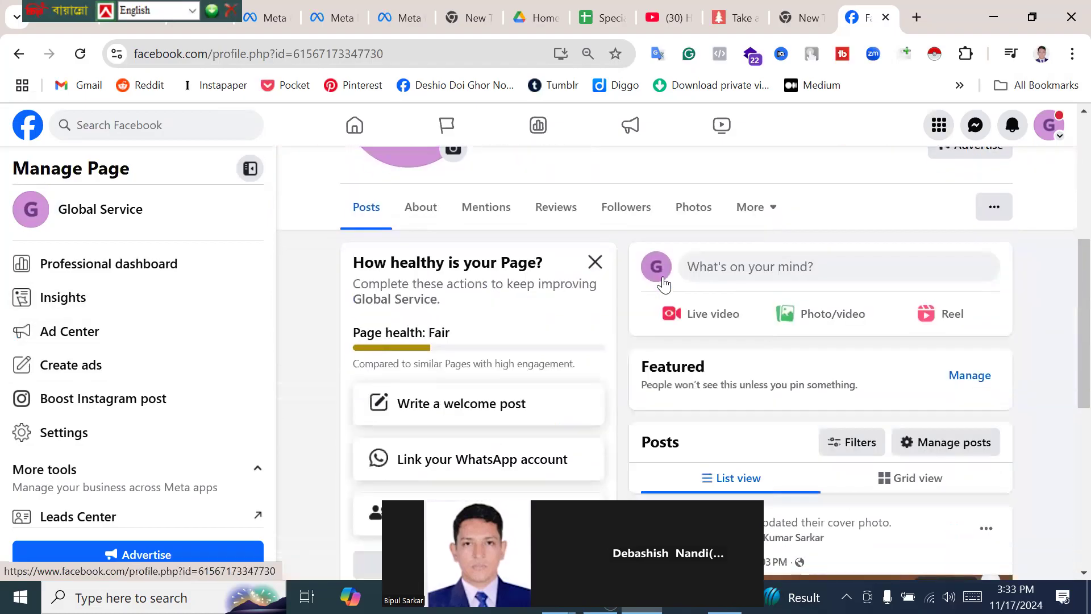
{"action": "scroll", "coordinate": [663, 277], "scroll_direction": "up", "scroll_amount": 5}
{"action": "scroll", "coordinate": [663, 277], "scroll_direction": "down", "scroll_amount": 5}
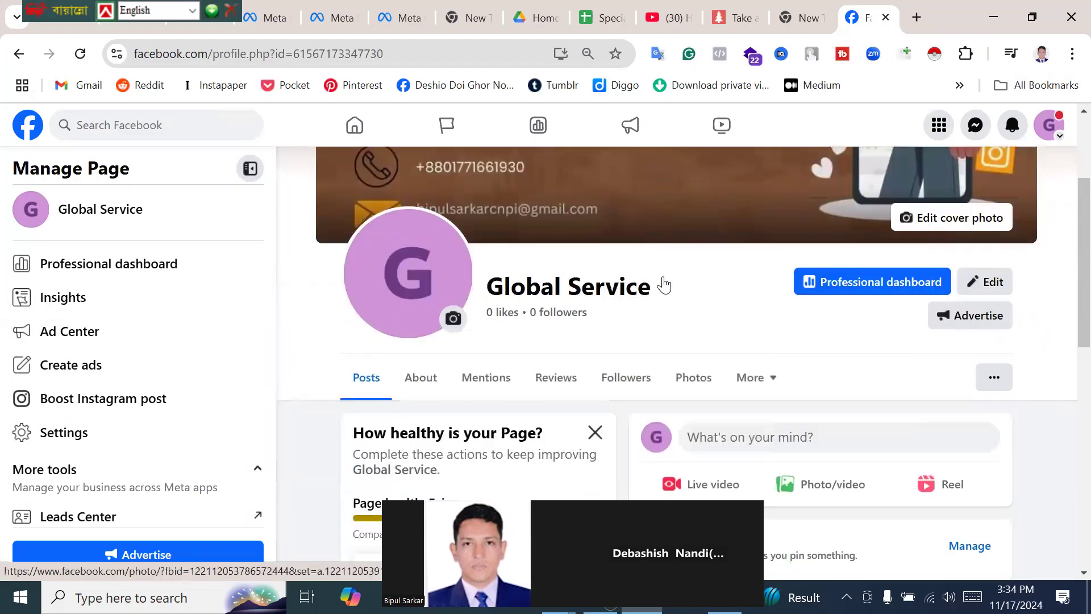
{"action": "scroll", "coordinate": [662, 277], "scroll_direction": "up", "scroll_amount": 4}
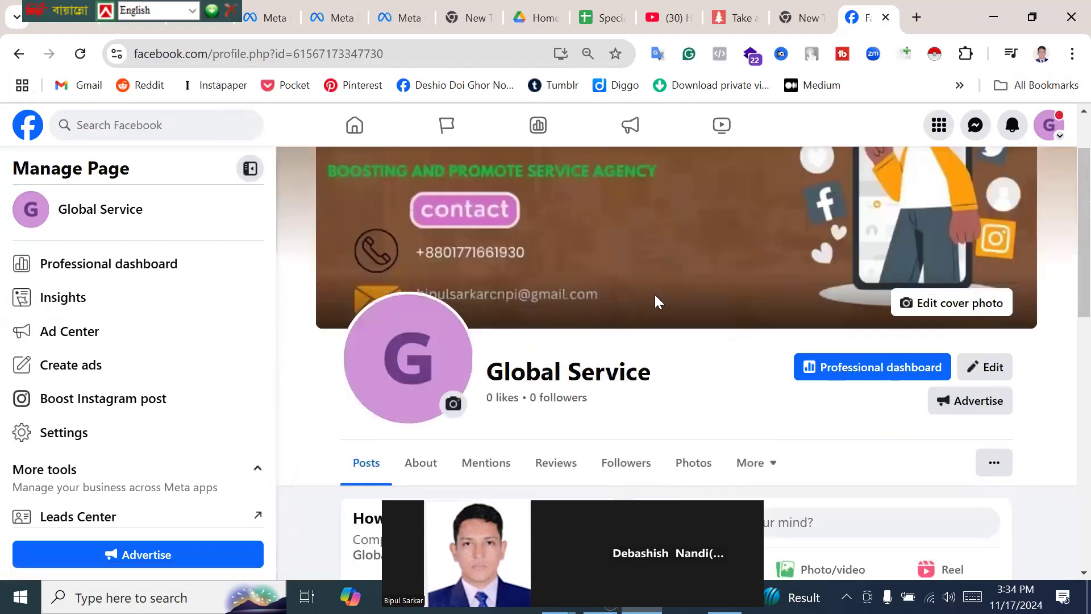
Show the Page's '...' options list, including Add to story and Edit Action Button
{"action": "left_click", "coordinate": [993, 461]}
{"action": "scroll", "coordinate": [899, 415], "scroll_direction": "down", "scroll_amount": 3}
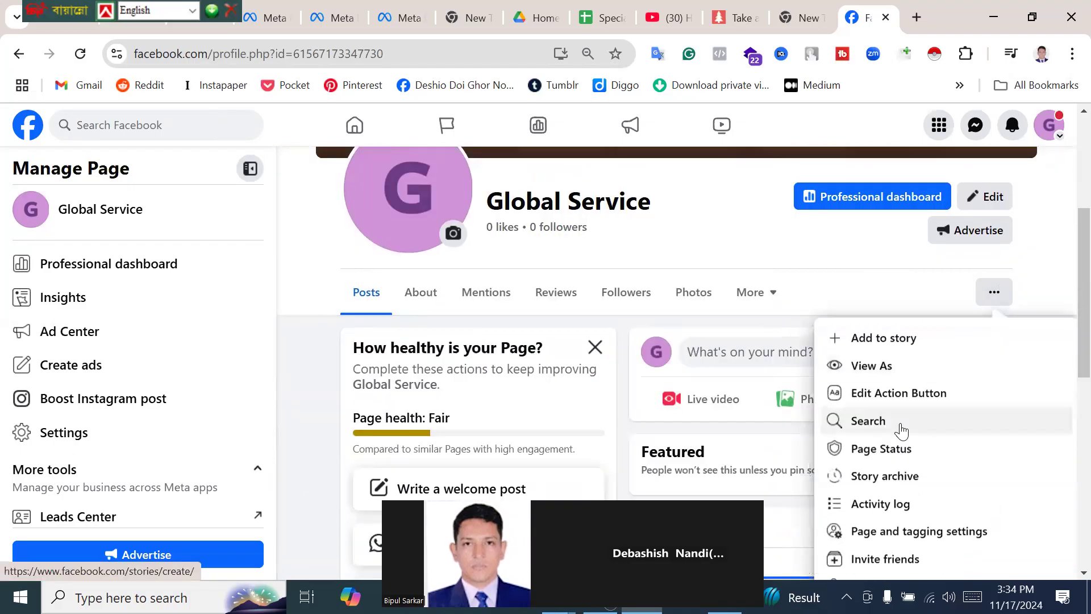
{"action": "scroll", "coordinate": [901, 430], "scroll_direction": "down", "scroll_amount": 2}
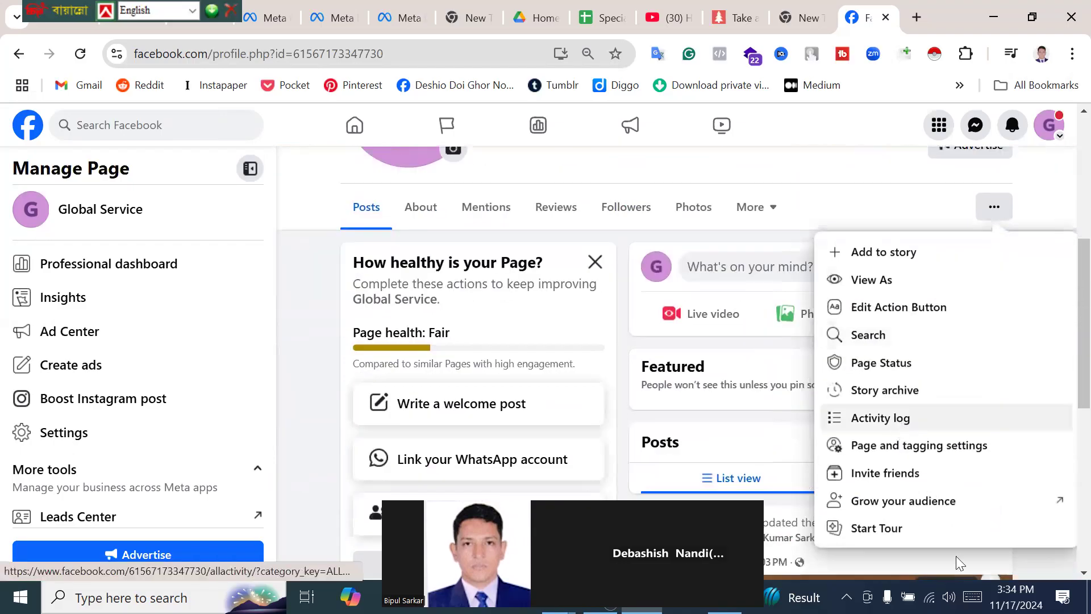
{"action": "left_click", "coordinate": [846, 597]}
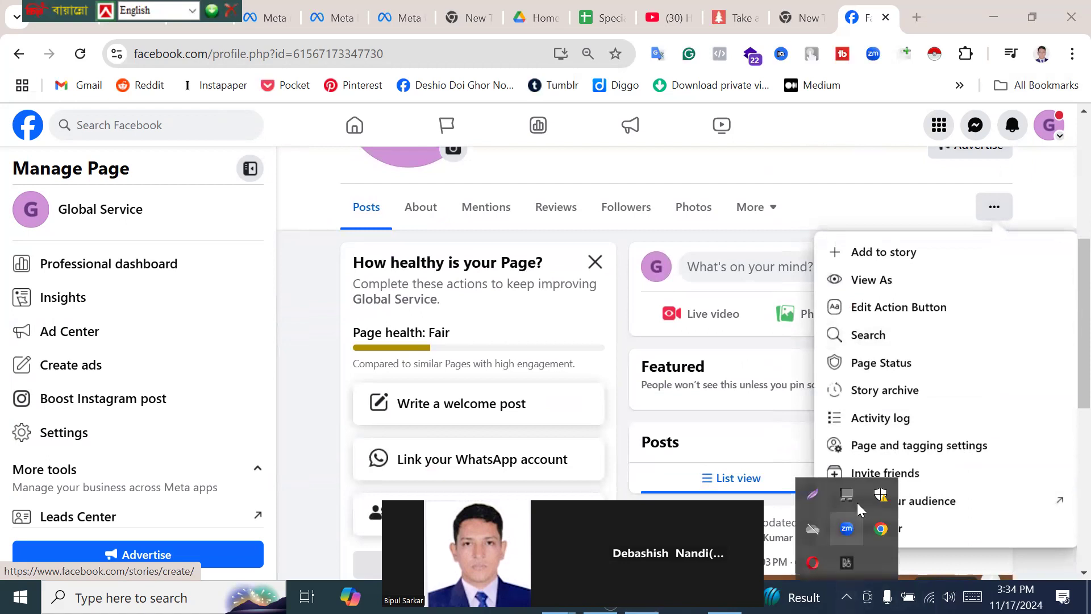
Capture the Page options list in Lightshot, marking Page Status with a red box and arrow
{"action": "left_click", "coordinate": [813, 494]}
{"action": "mouse_move", "coordinate": [823, 238]}
{"action": "left_mouse_down"}
{"action": "mouse_move", "coordinate": [1010, 475]}
{"action": "mouse_move", "coordinate": [1011, 527]}
{"action": "mouse_move", "coordinate": [1081, 537]}
{"action": "left_mouse_up"}
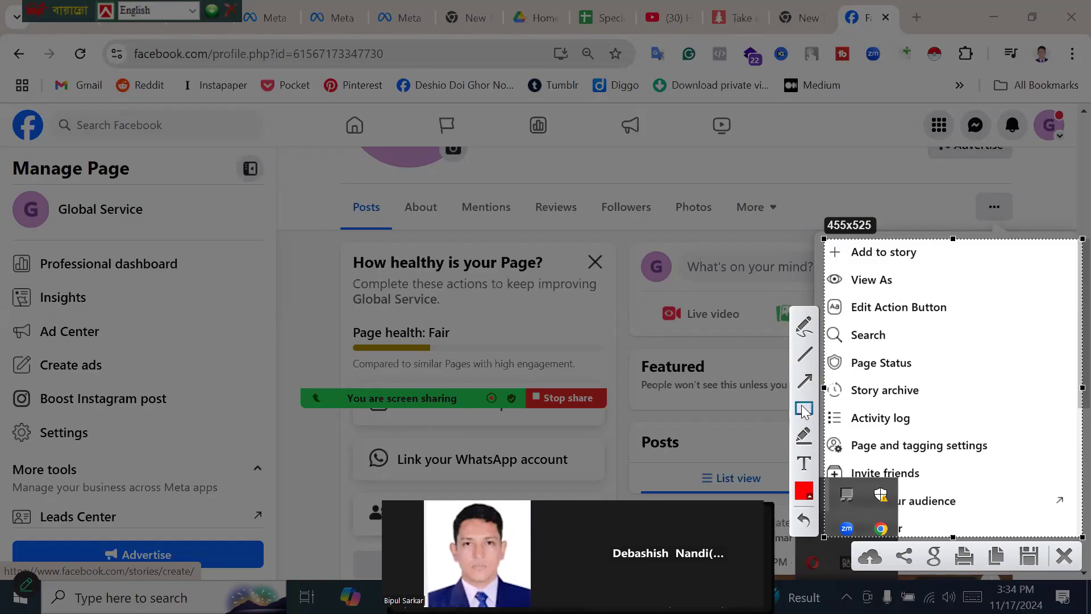
{"action": "left_click_drag", "start_coordinate": [824, 350], "coordinate": [922, 380]}
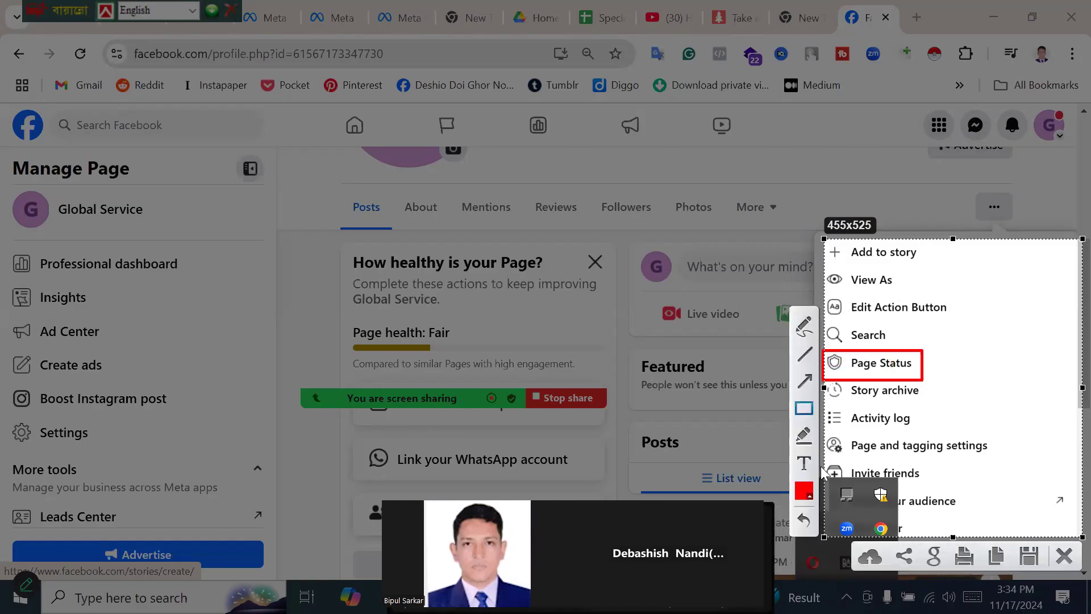
{"action": "left_click", "coordinate": [804, 380]}
{"action": "mouse_move", "coordinate": [713, 418]}
{"action": "left_mouse_down"}
{"action": "mouse_move", "coordinate": [833, 376]}
{"action": "mouse_move", "coordinate": [889, 370]}
{"action": "mouse_move", "coordinate": [872, 372]}
{"action": "left_mouse_up"}
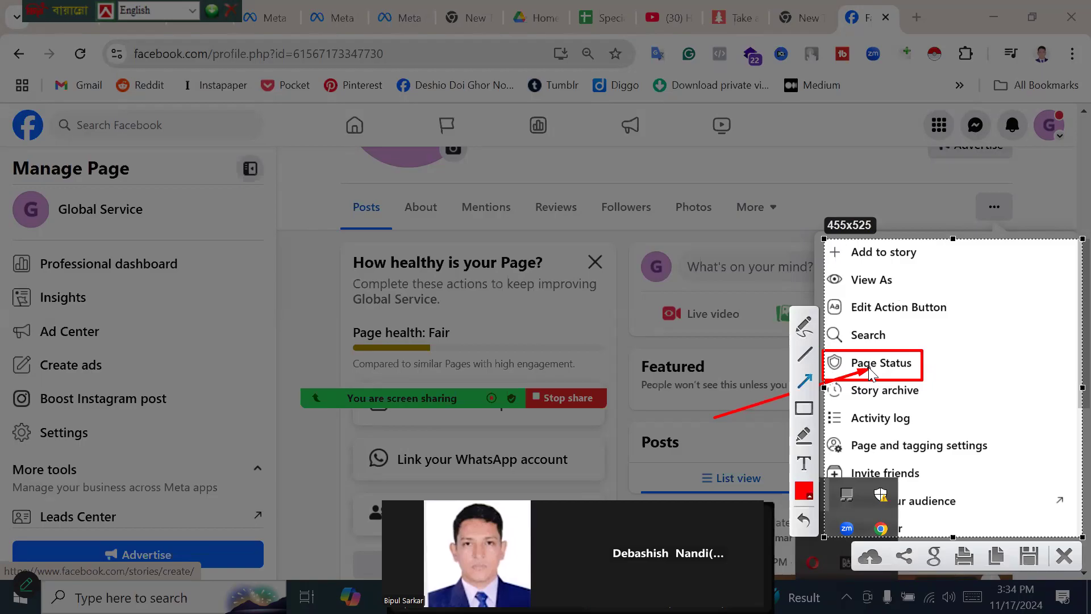
{"action": "left_click", "coordinate": [1064, 556]}
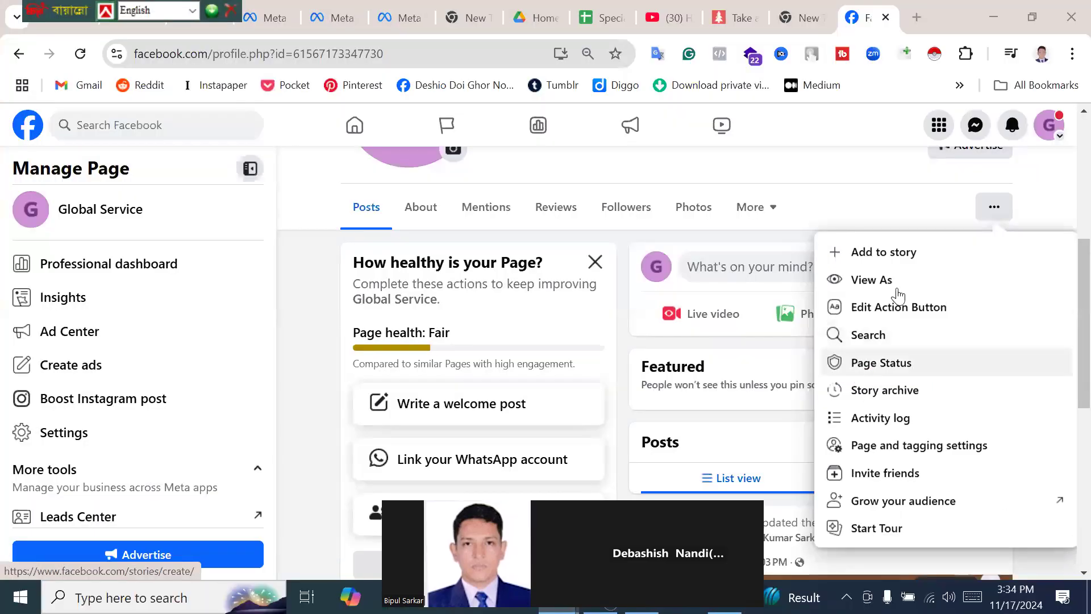
Reset Chrome zoom to 100% and open the Global Service Page's Page Status view
{"action": "left_click", "coordinate": [1072, 54]}
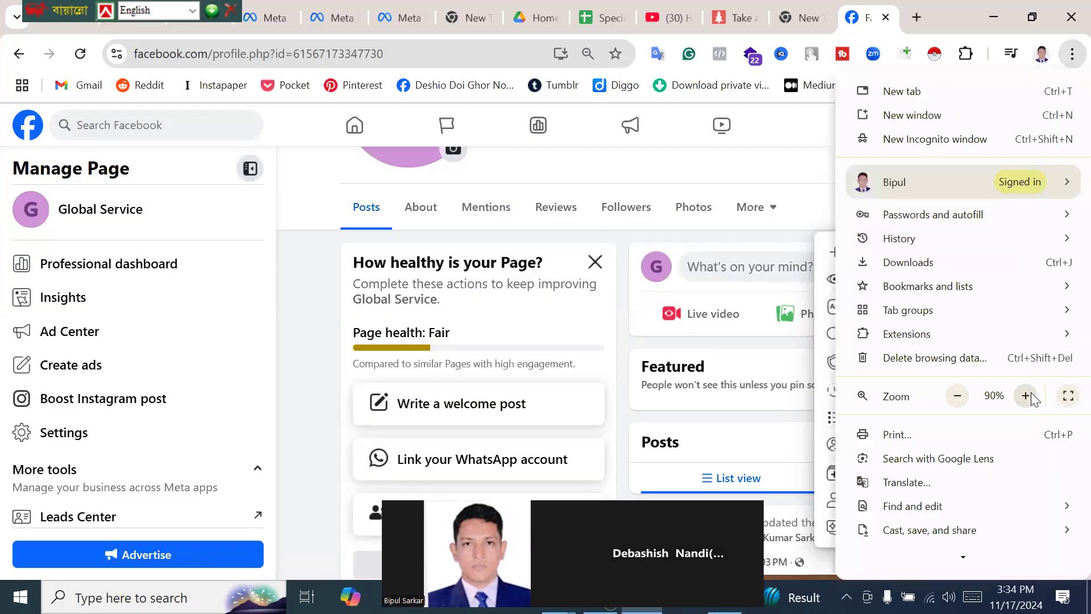
{"action": "left_click", "coordinate": [1030, 397]}
{"action": "left_click", "coordinate": [1029, 397]}
{"action": "left_click", "coordinate": [962, 397]}
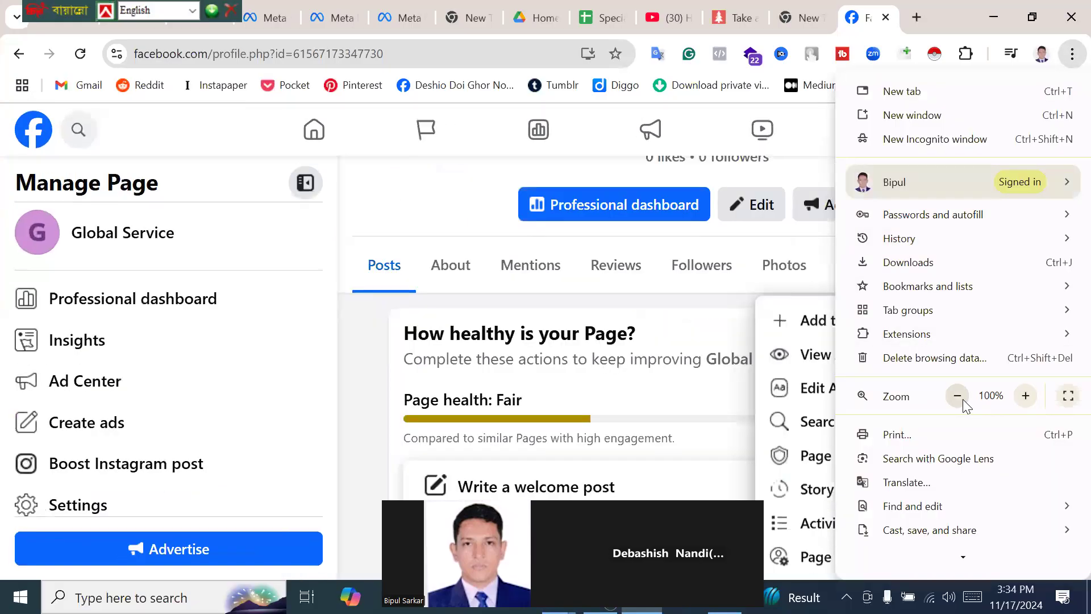
{"action": "left_click", "coordinate": [782, 176]}
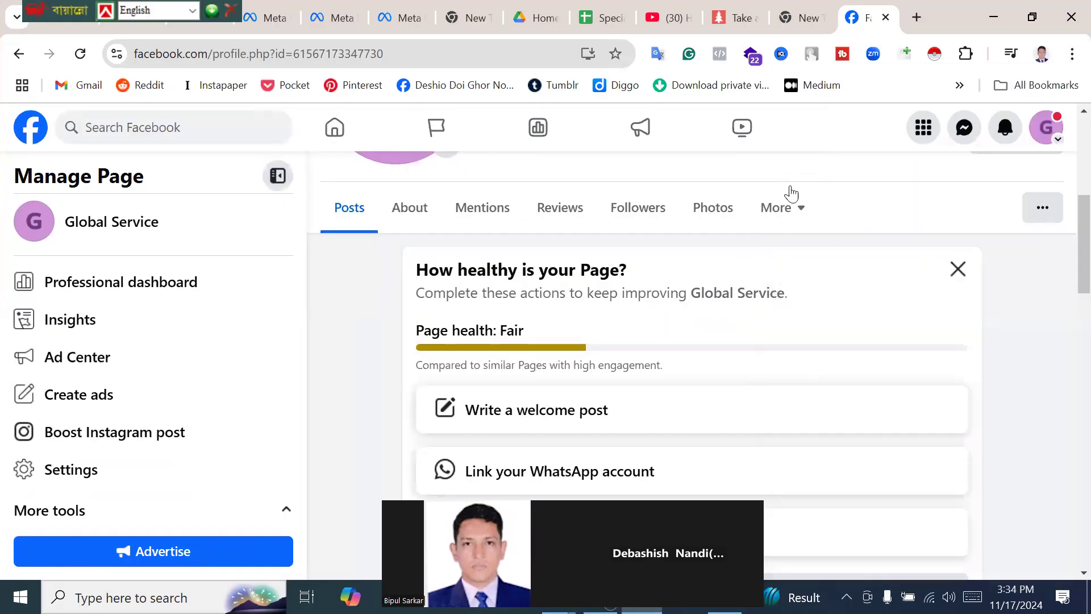
{"action": "left_click", "coordinate": [1043, 210]}
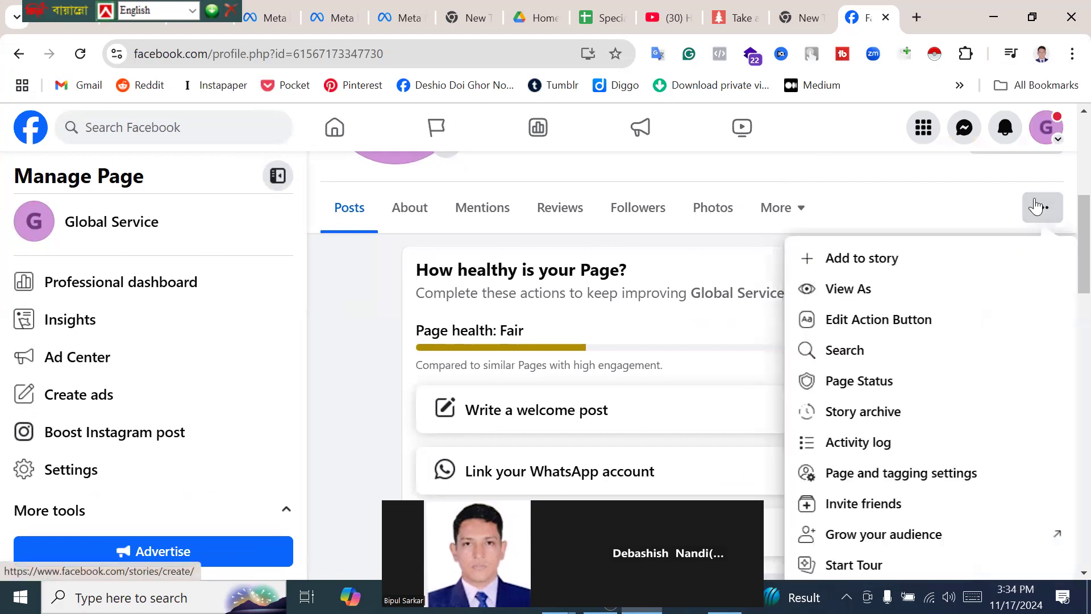
{"action": "left_click", "coordinate": [899, 390]}
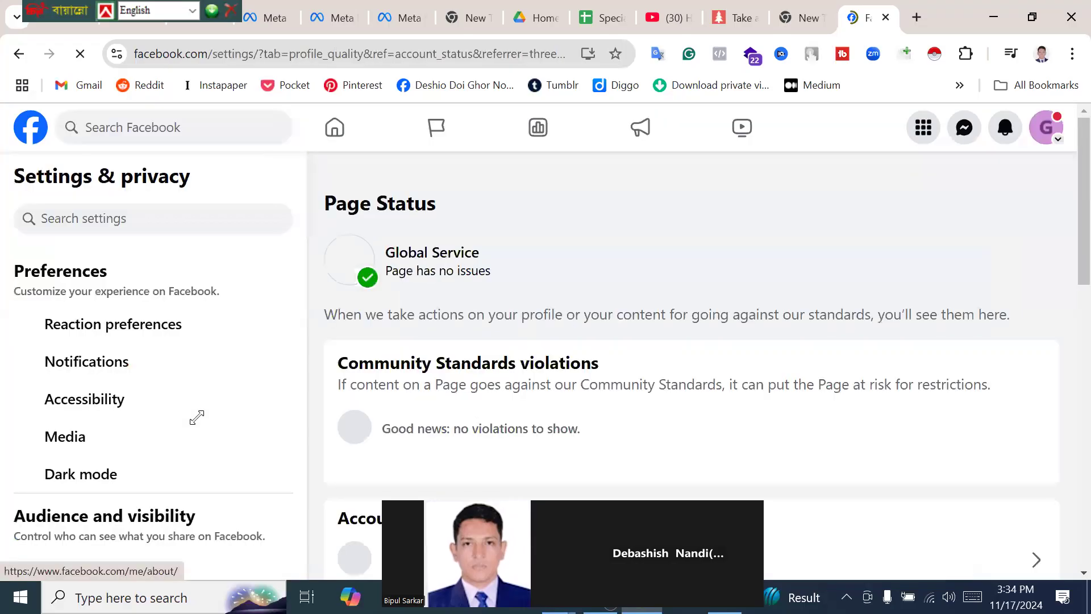
{"action": "scroll", "coordinate": [458, 270], "scroll_direction": "down", "scroll_amount": 2}
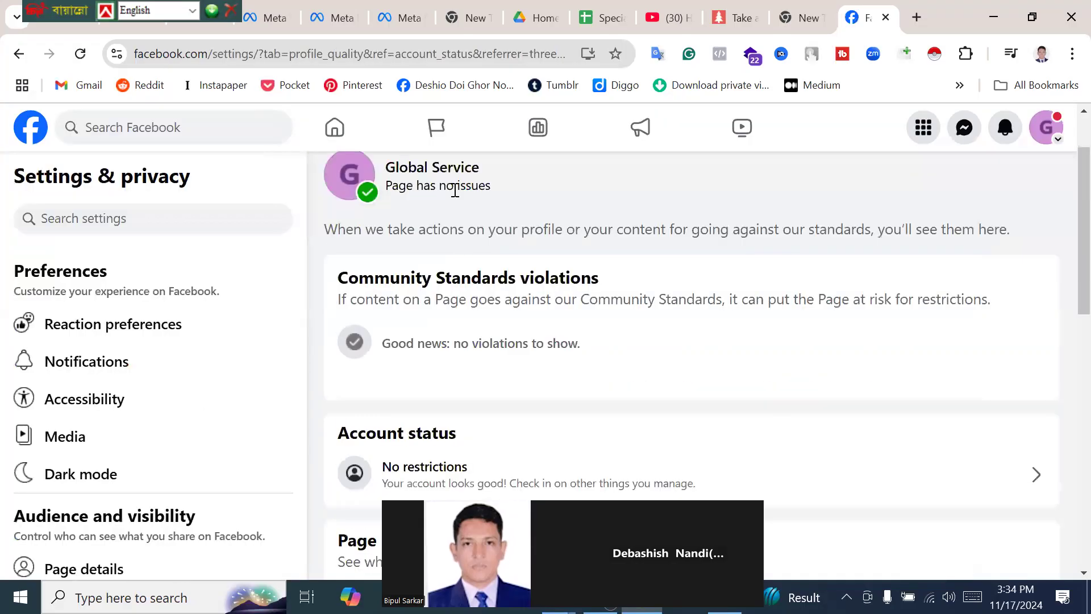
{"action": "scroll", "coordinate": [119, 431], "scroll_direction": "down", "scroll_amount": 4}
{"action": "scroll", "coordinate": [119, 430], "scroll_direction": "down", "scroll_amount": 3}
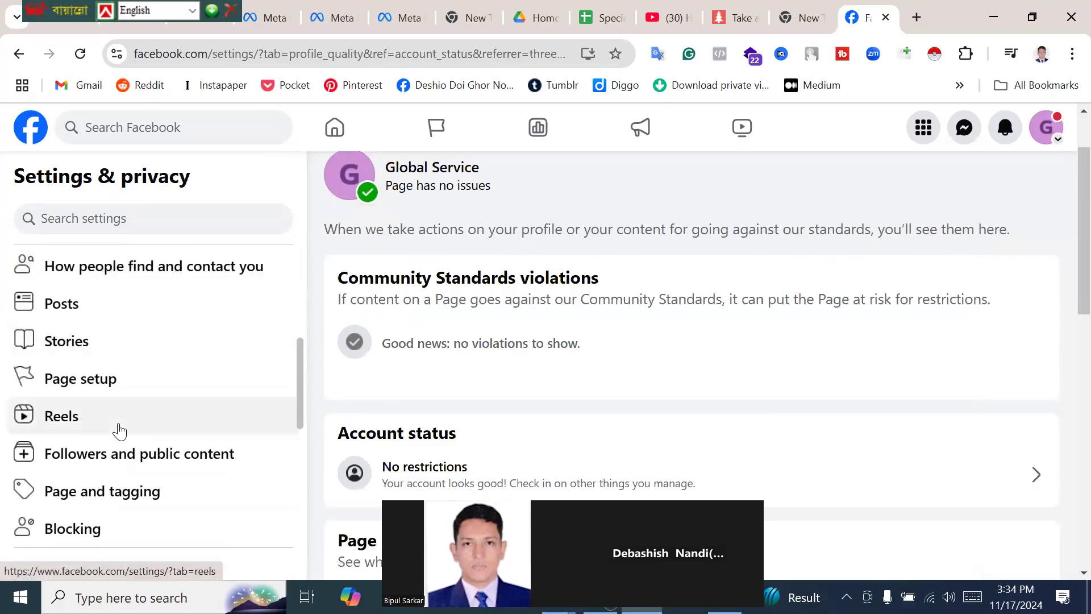
{"action": "scroll", "coordinate": [119, 431], "scroll_direction": "down", "scroll_amount": 5}
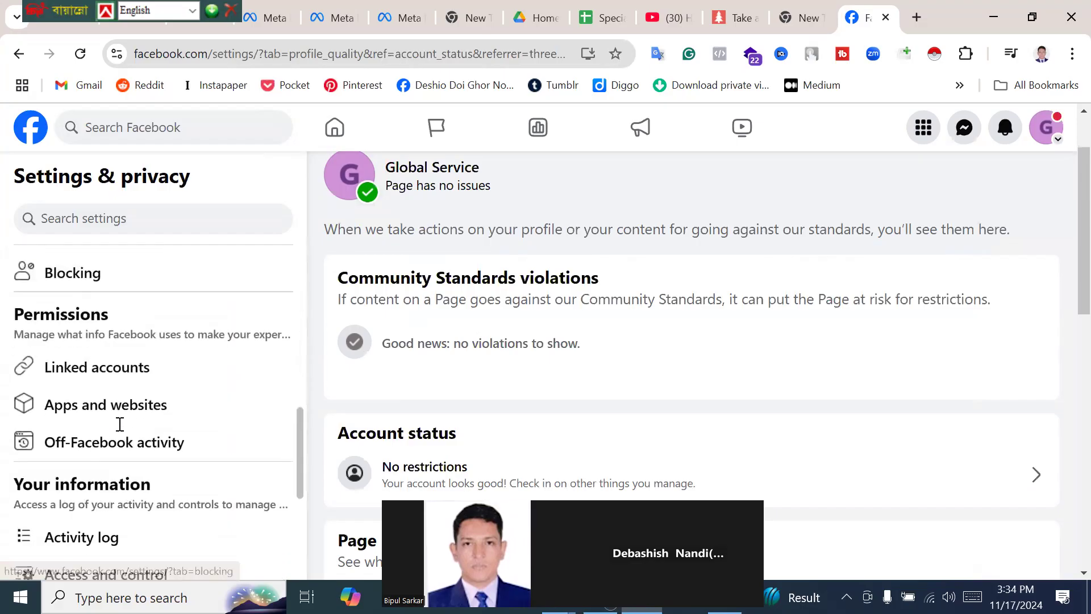
{"action": "scroll", "coordinate": [119, 431], "scroll_direction": "down", "scroll_amount": 2}
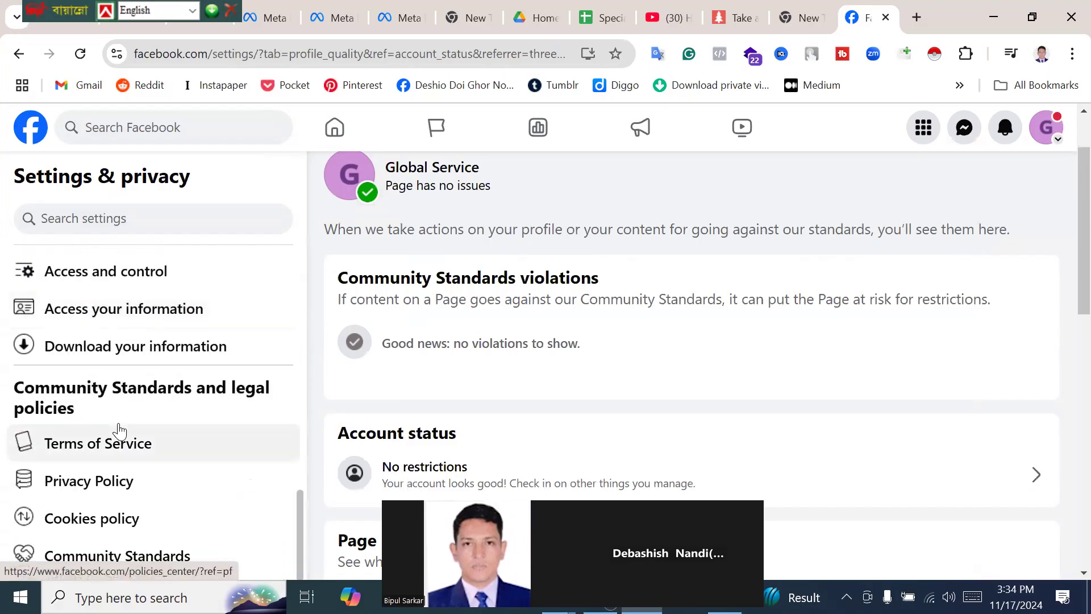
{"action": "scroll", "coordinate": [121, 426], "scroll_direction": "up", "scroll_amount": 10}
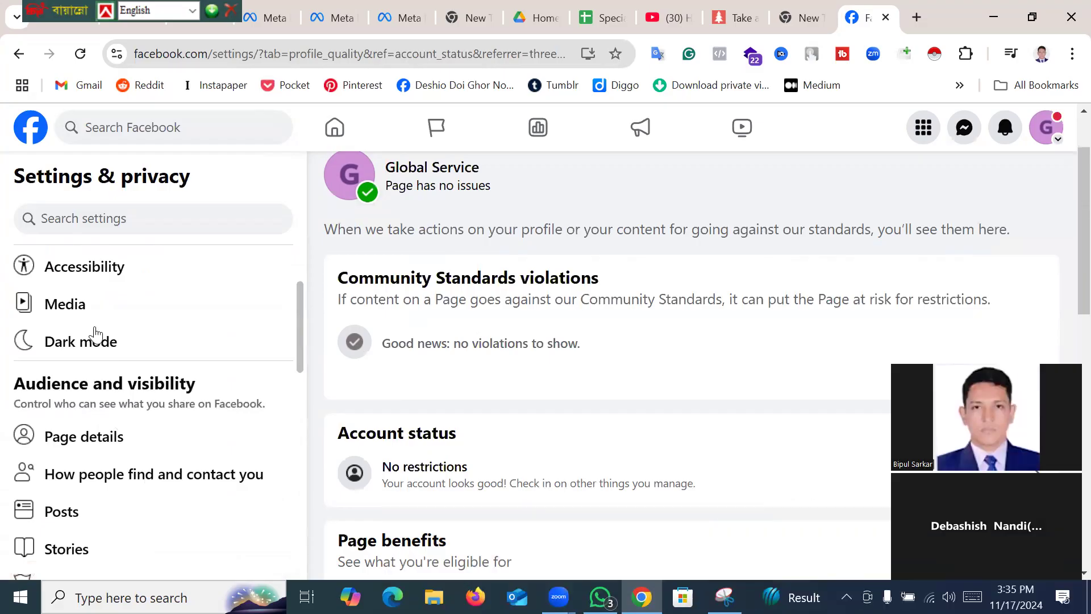
{"action": "scroll", "coordinate": [86, 315], "scroll_direction": "down", "scroll_amount": 2}
{"action": "scroll", "coordinate": [83, 318], "scroll_direction": "up", "scroll_amount": 4}
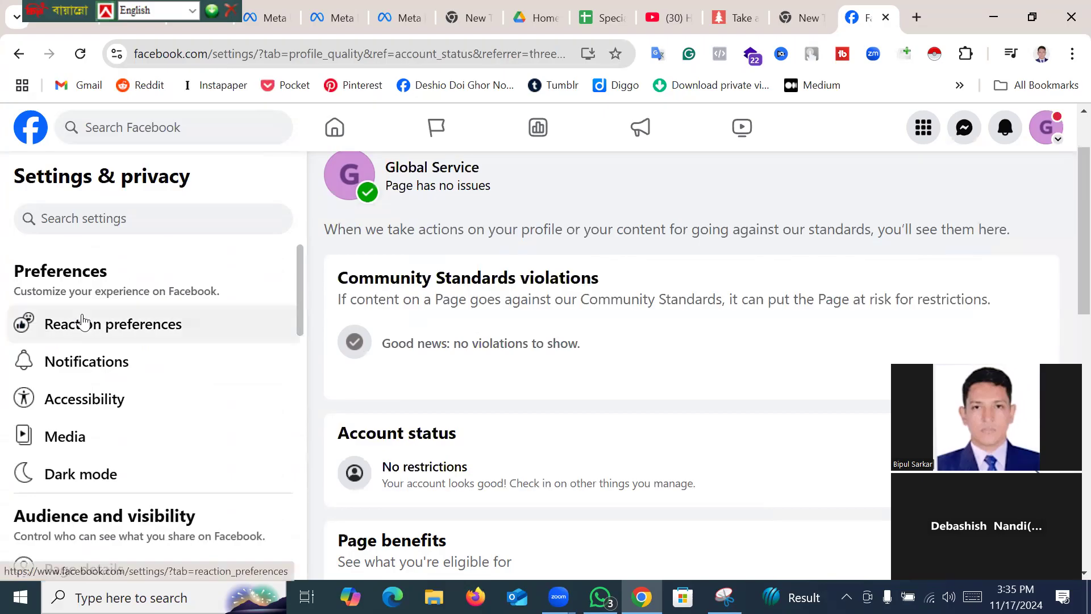
{"action": "scroll", "coordinate": [85, 317], "scroll_direction": "down", "scroll_amount": 2}
{"action": "scroll", "coordinate": [85, 319], "scroll_direction": "up", "scroll_amount": 2}
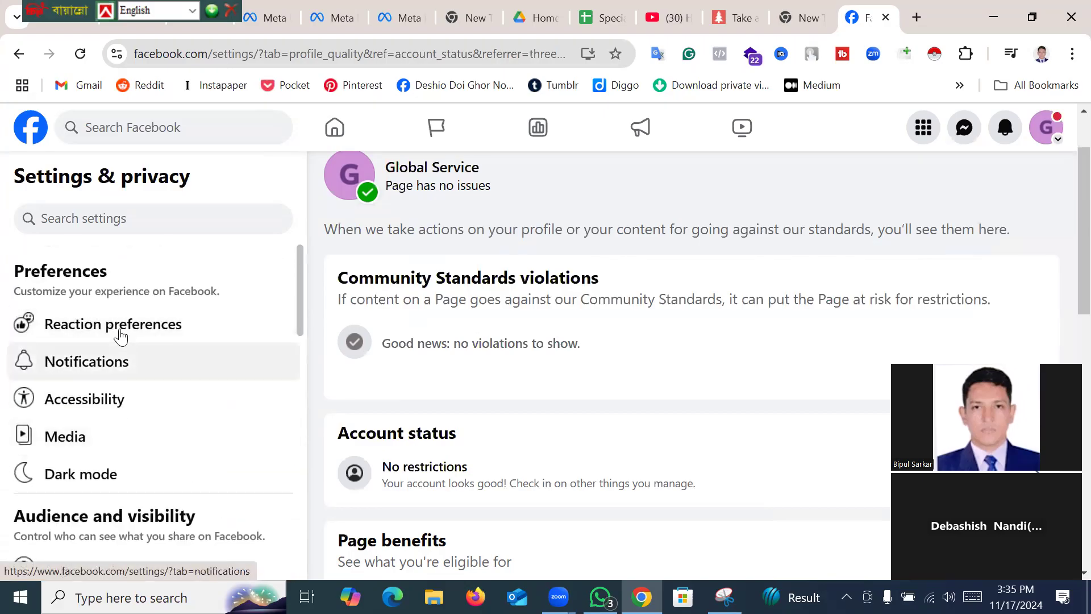
{"action": "scroll", "coordinate": [121, 336], "scroll_direction": "down", "scroll_amount": 2}
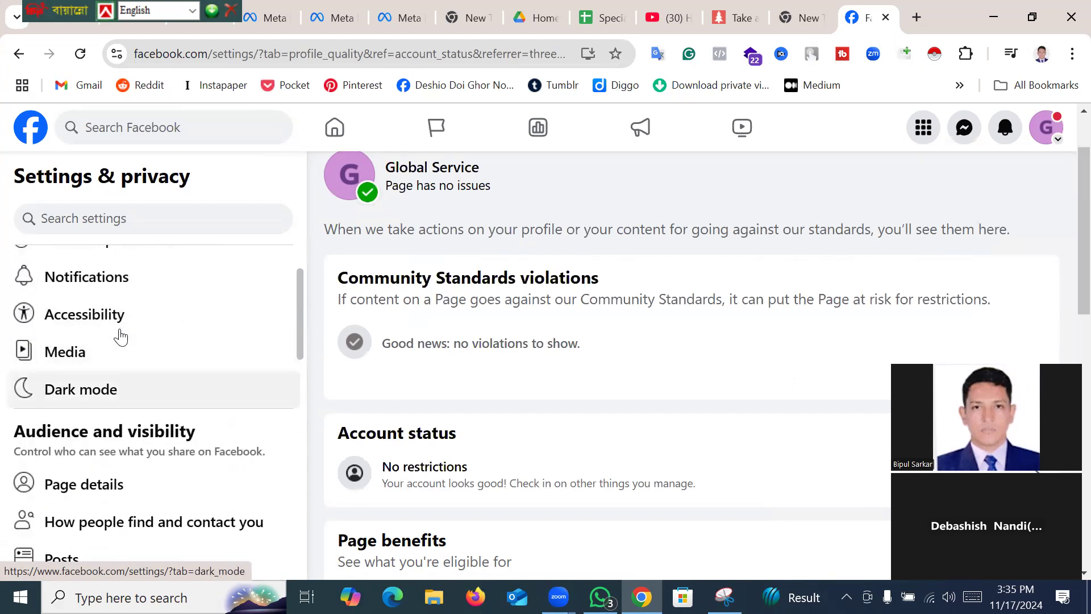
{"action": "scroll", "coordinate": [118, 337], "scroll_direction": "down", "scroll_amount": 2}
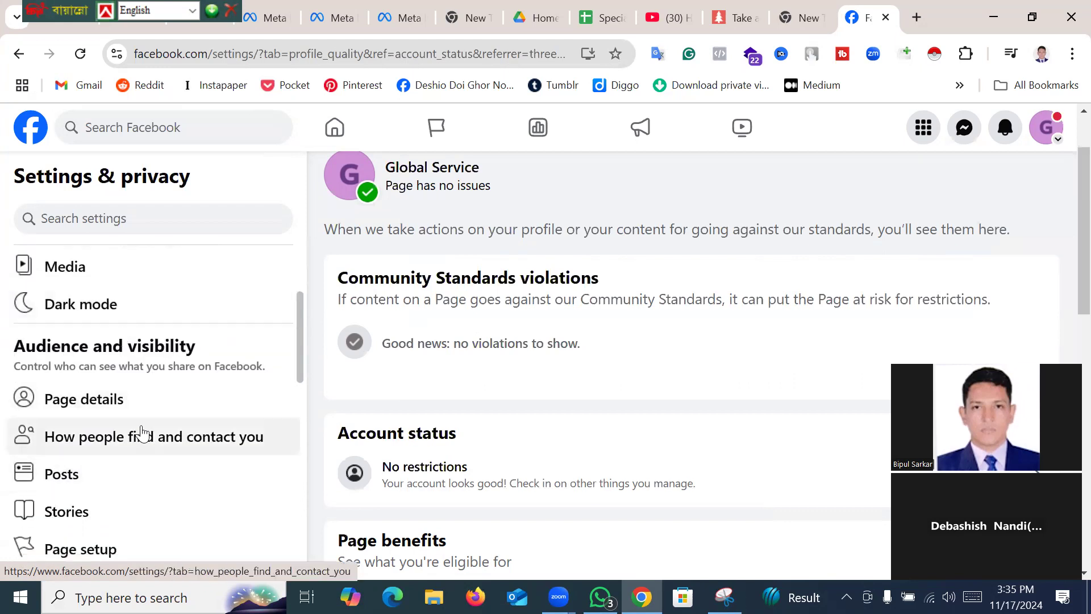
{"action": "scroll", "coordinate": [141, 431], "scroll_direction": "down", "scroll_amount": 2}
{"action": "scroll", "coordinate": [139, 434], "scroll_direction": "down", "scroll_amount": 2}
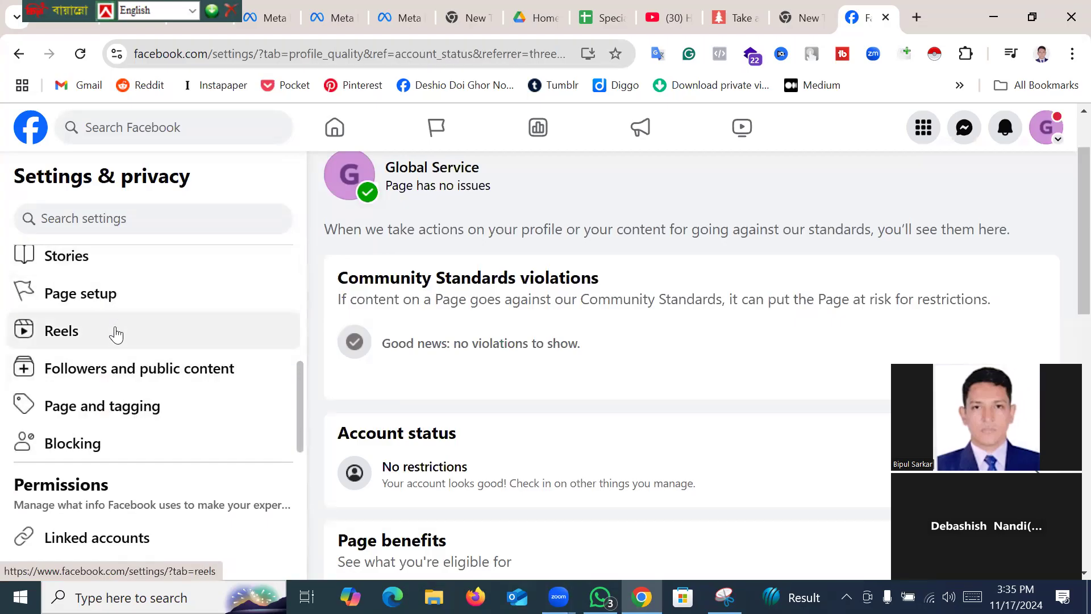
{"action": "scroll", "coordinate": [115, 335], "scroll_direction": "down", "scroll_amount": 4}
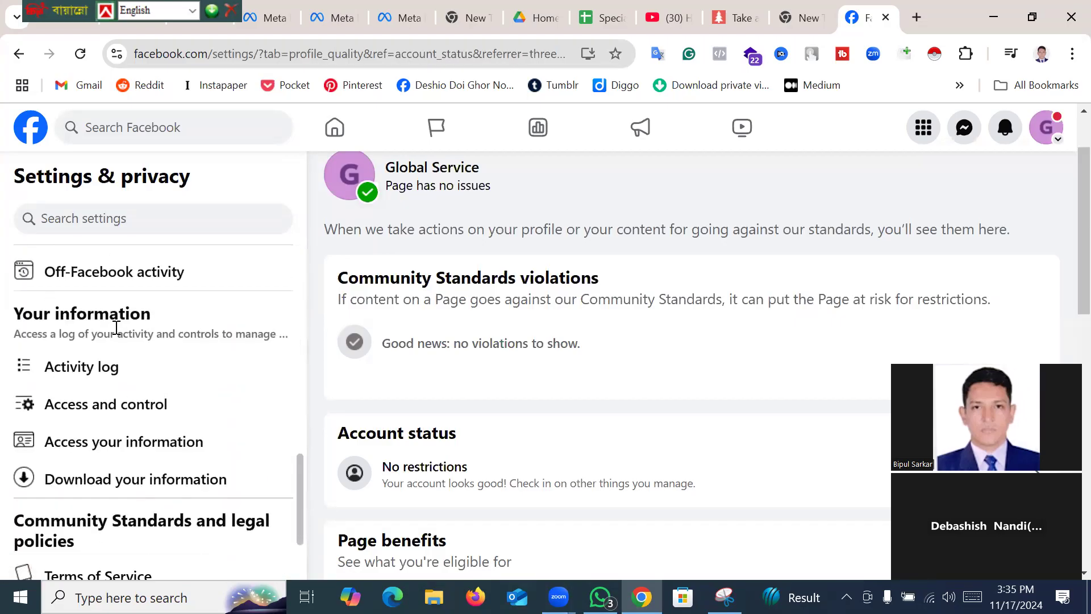
{"action": "scroll", "coordinate": [116, 329], "scroll_direction": "down", "scroll_amount": 3}
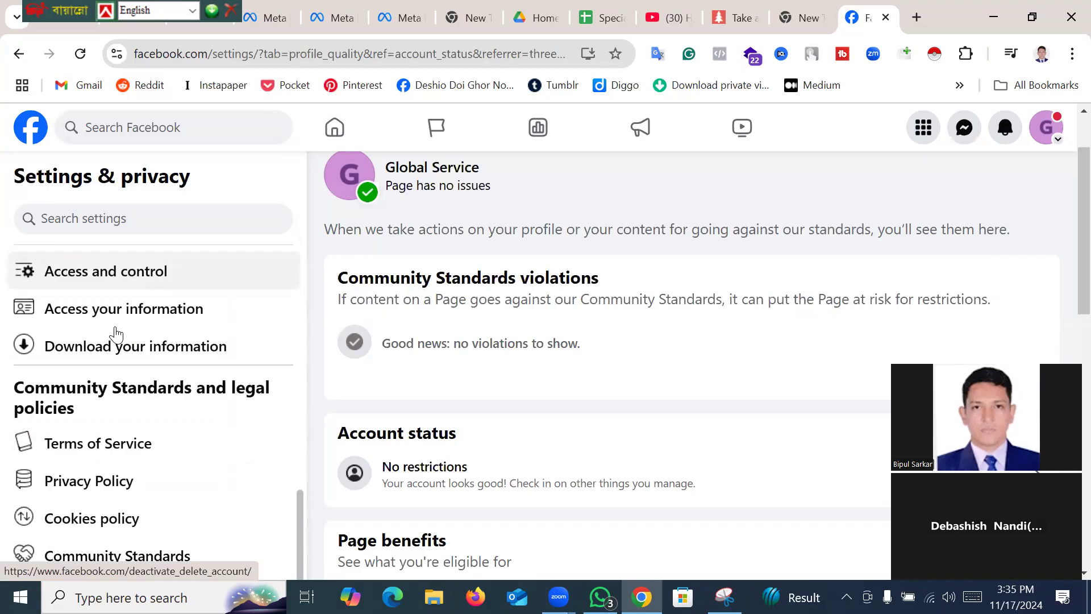
{"action": "scroll", "coordinate": [584, 491], "scroll_direction": "down", "scroll_amount": 3}
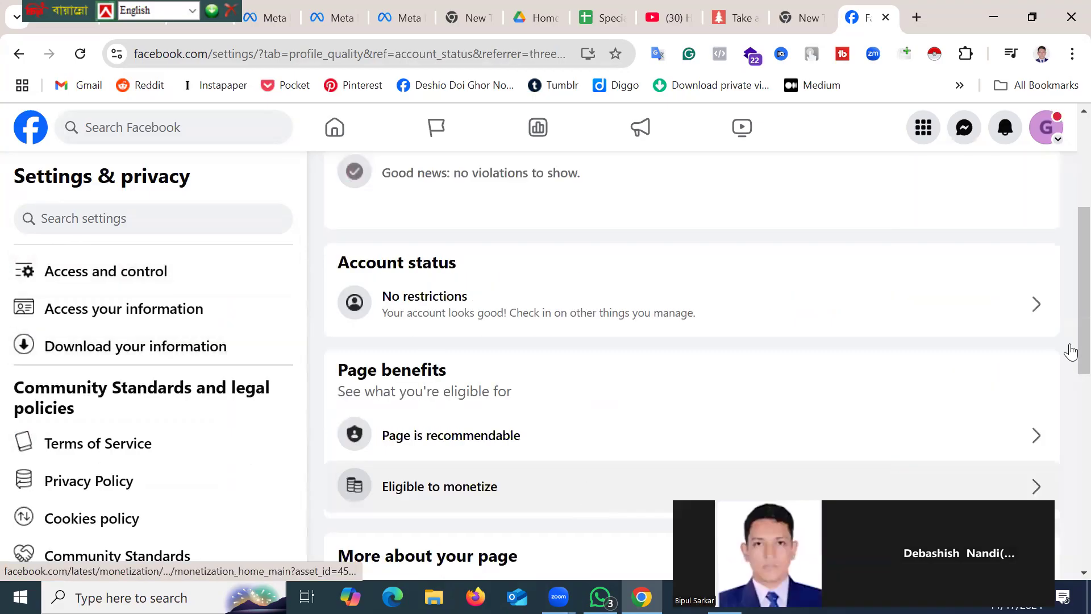
{"action": "scroll", "coordinate": [1070, 351], "scroll_direction": "down", "scroll_amount": 3}
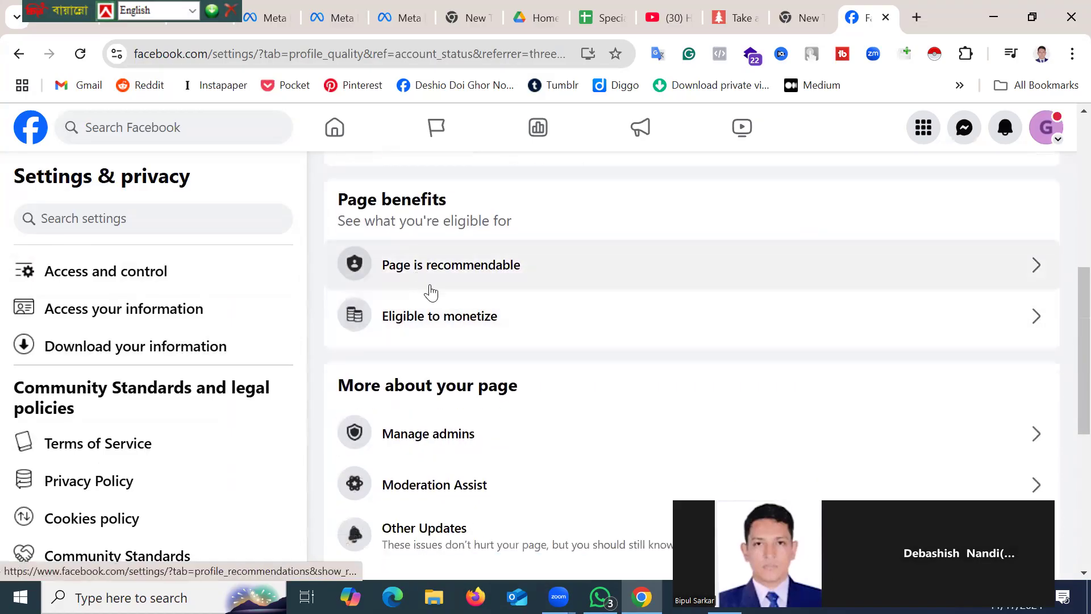
{"action": "scroll", "coordinate": [431, 293], "scroll_direction": "down", "scroll_amount": 1}
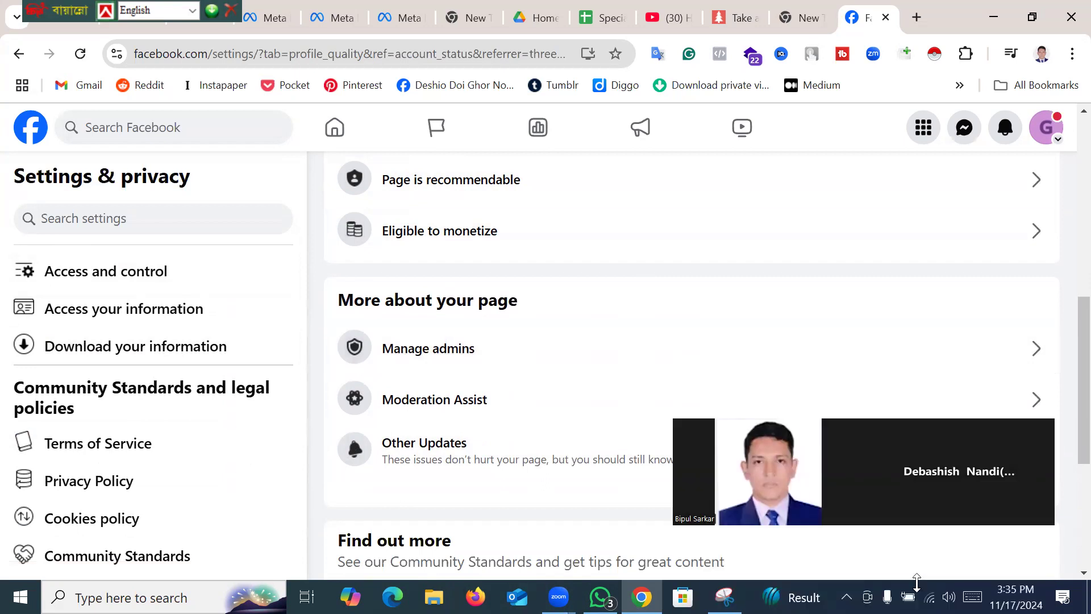
{"action": "left_click", "coordinate": [846, 596]}
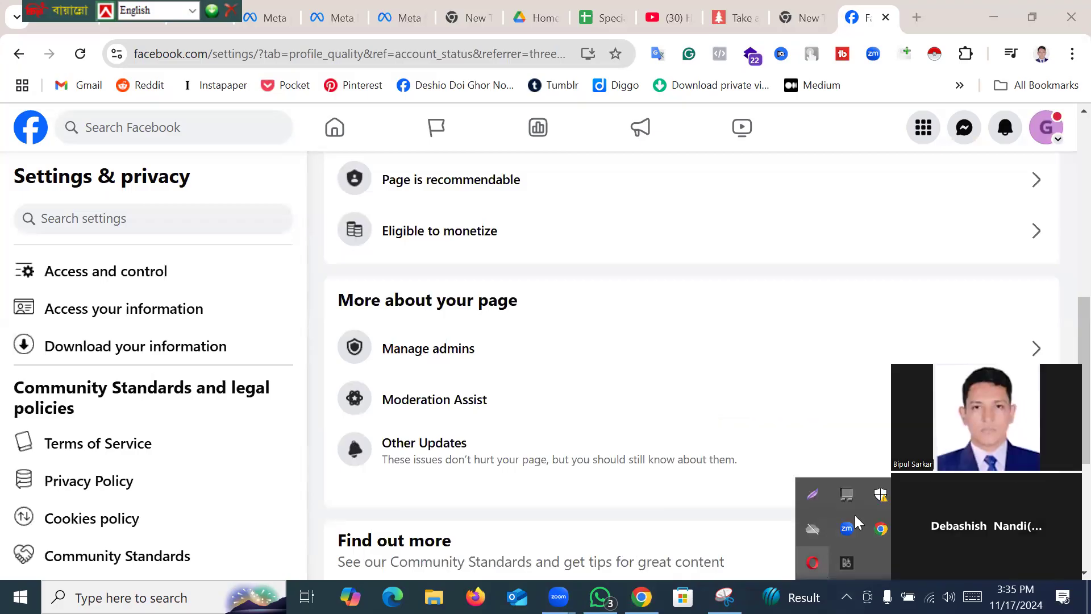
Mark Manage admins with a red box and arrow in Lightshot, then open Manage admins
{"action": "left_click", "coordinate": [812, 493]}
{"action": "left_click_drag", "start_coordinate": [311, 302], "coordinate": [680, 528]}
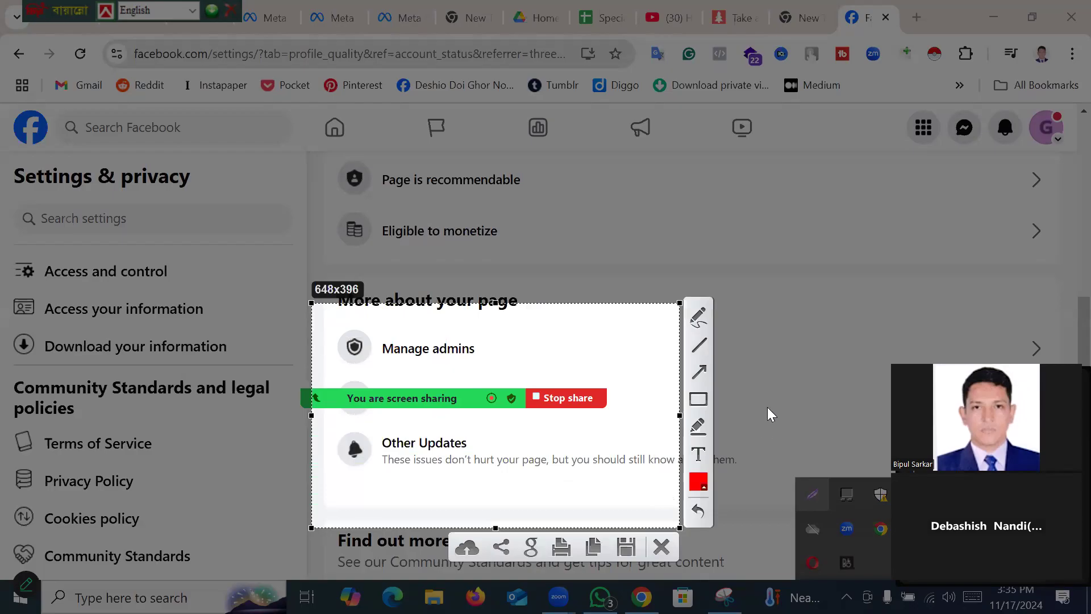
{"action": "mouse_move", "coordinate": [322, 325]}
{"action": "left_mouse_down"}
{"action": "mouse_move", "coordinate": [453, 378]}
{"action": "mouse_move", "coordinate": [503, 377]}
{"action": "left_mouse_up"}
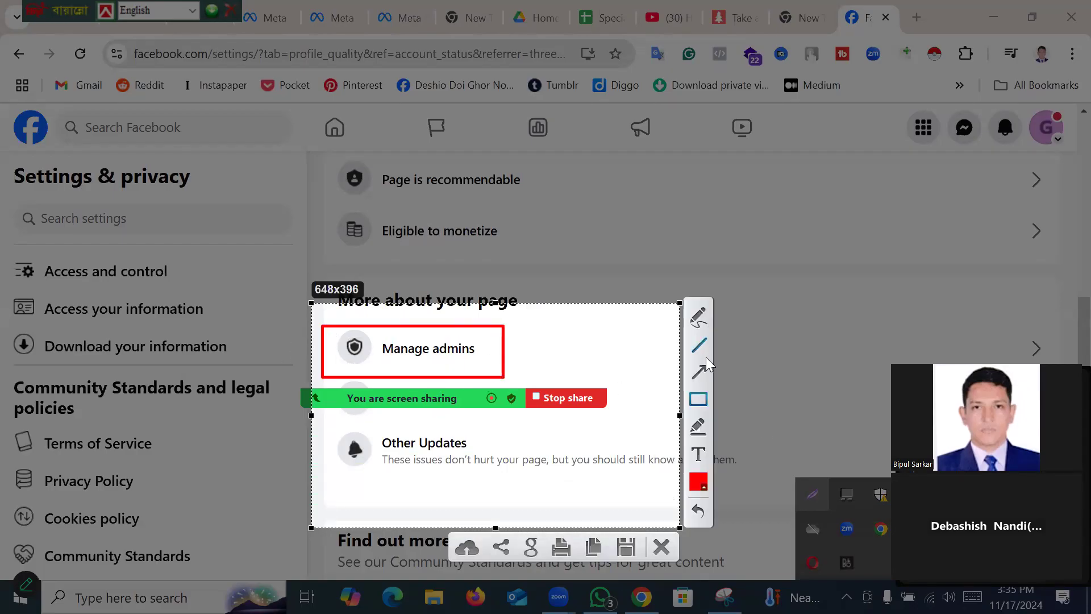
{"action": "left_click", "coordinate": [703, 380]}
{"action": "left_click_drag", "start_coordinate": [566, 325], "coordinate": [475, 351]}
{"action": "left_click", "coordinate": [663, 546]}
{"action": "left_click", "coordinate": [428, 348]}
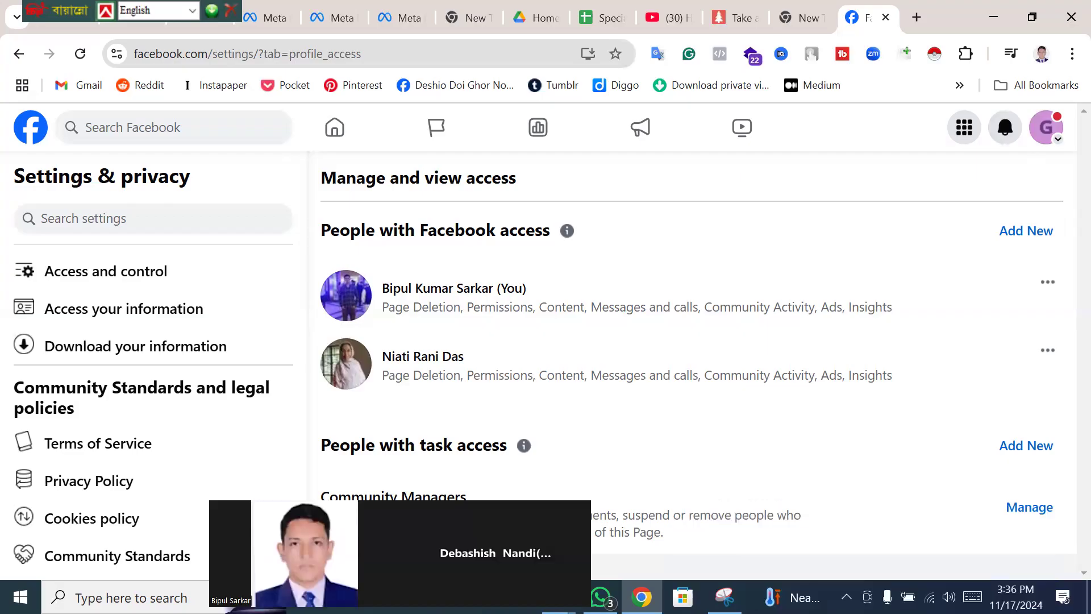
{"action": "left_click", "coordinate": [846, 595]}
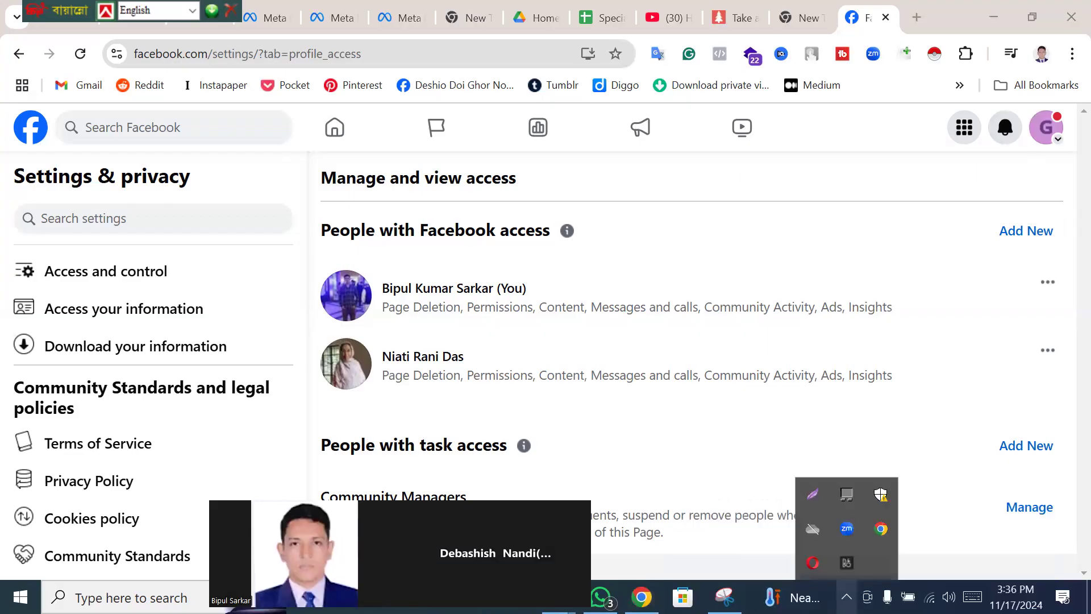
Box and circle Add New in a Lightshot capture, then choose Add New under People with Facebook access
{"action": "left_click", "coordinate": [813, 487]}
{"action": "left_click_drag", "start_coordinate": [730, 157], "coordinate": [1089, 376]}
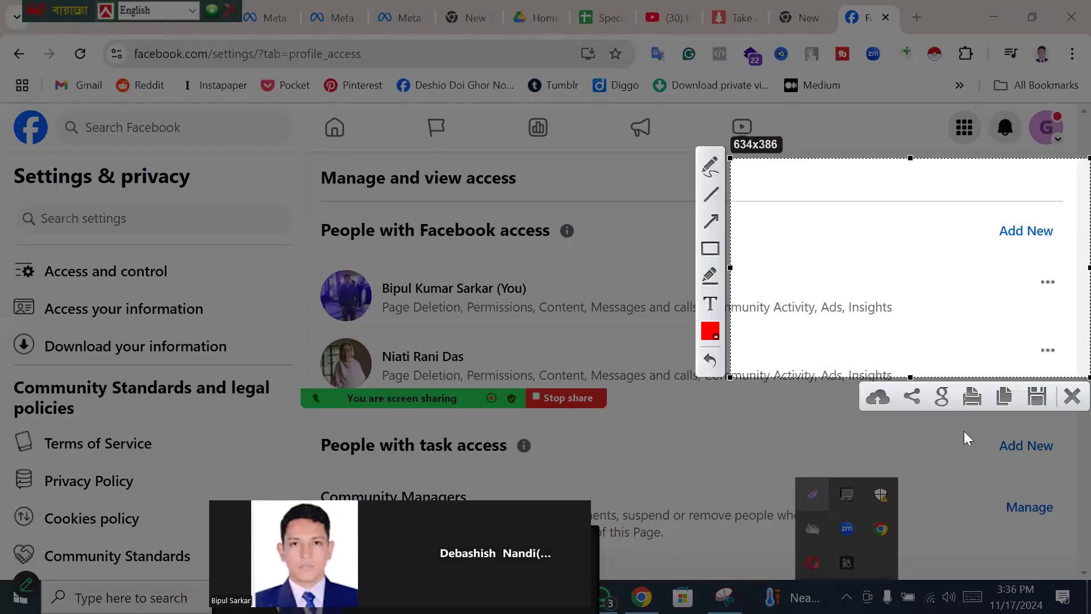
{"action": "left_click", "coordinate": [709, 250]}
{"action": "left_click_drag", "start_coordinate": [960, 207], "coordinate": [1082, 262]}
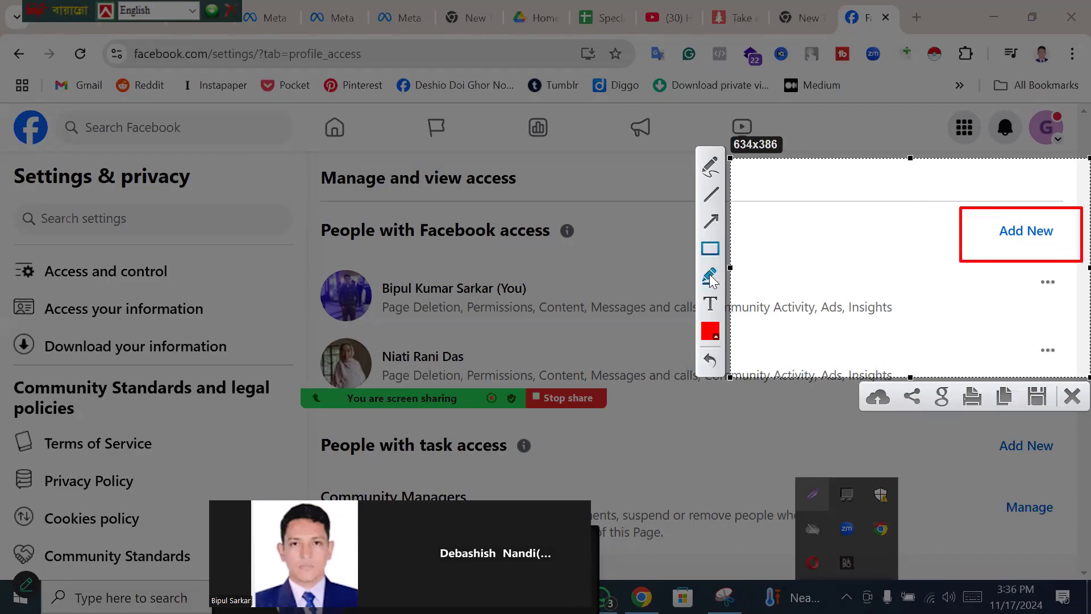
{"action": "left_click", "coordinate": [710, 166]}
{"action": "mouse_move", "coordinate": [1004, 230]}
{"action": "left_mouse_down"}
{"action": "mouse_move", "coordinate": [997, 218]}
{"action": "mouse_move", "coordinate": [1015, 254]}
{"action": "mouse_move", "coordinate": [1000, 245]}
{"action": "mouse_move", "coordinate": [1017, 250]}
{"action": "mouse_move", "coordinate": [1063, 227]}
{"action": "left_mouse_up"}
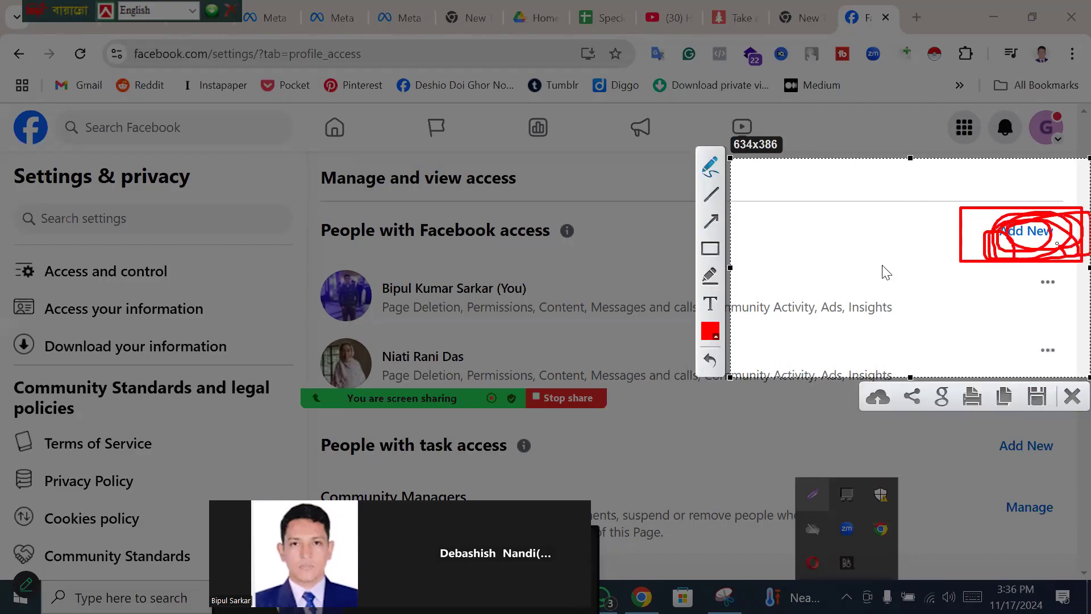
{"action": "left_click", "coordinate": [1065, 401]}
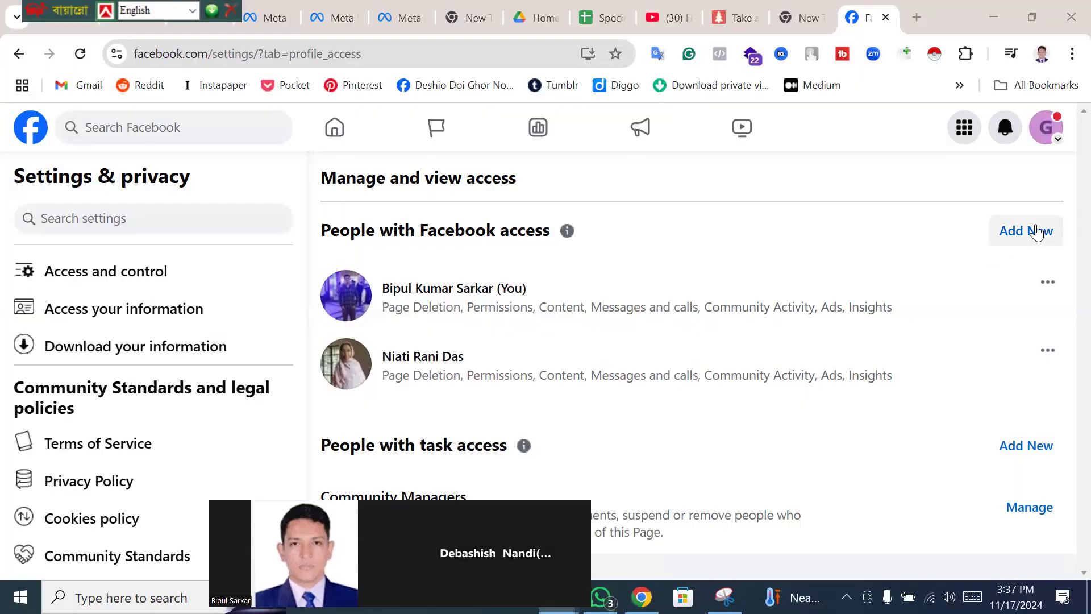
{"action": "left_click", "coordinate": [1034, 229]}
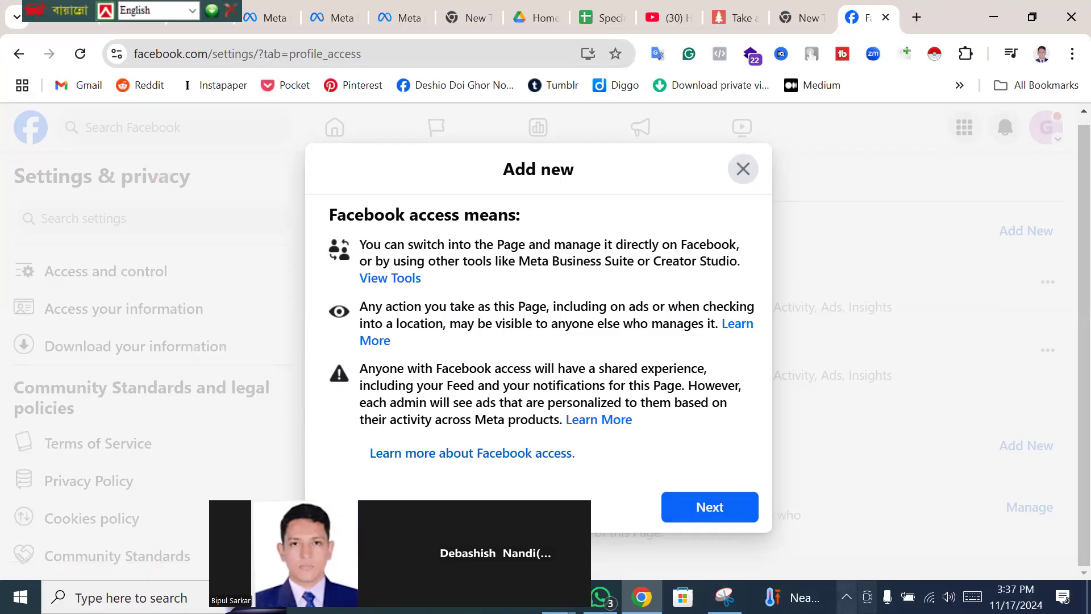
Continue past the Add new explanation to choosing who gets Facebook access
{"action": "left_click", "coordinate": [724, 503]}
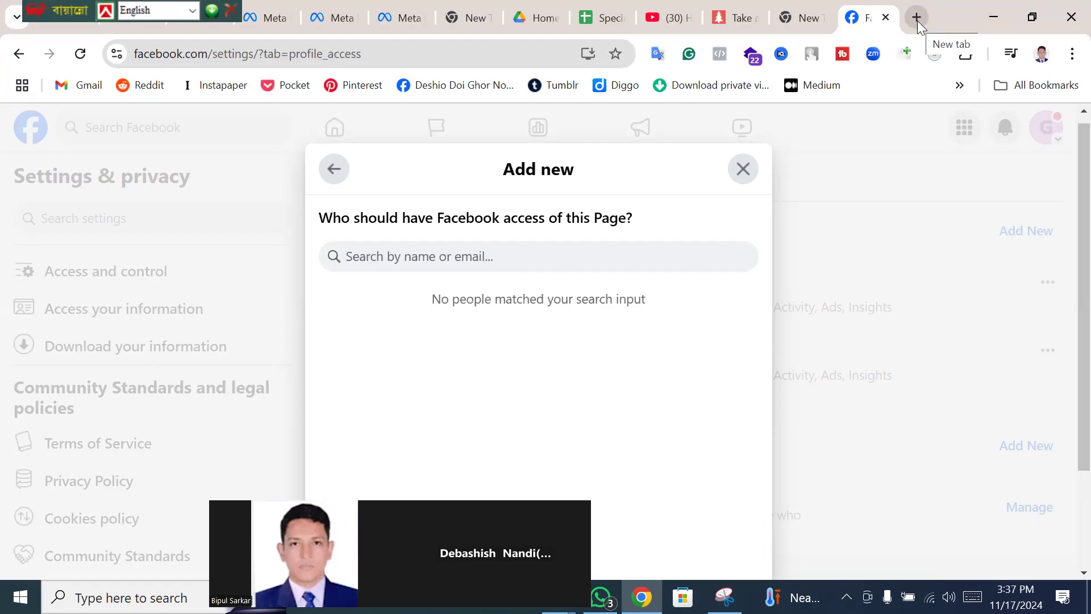
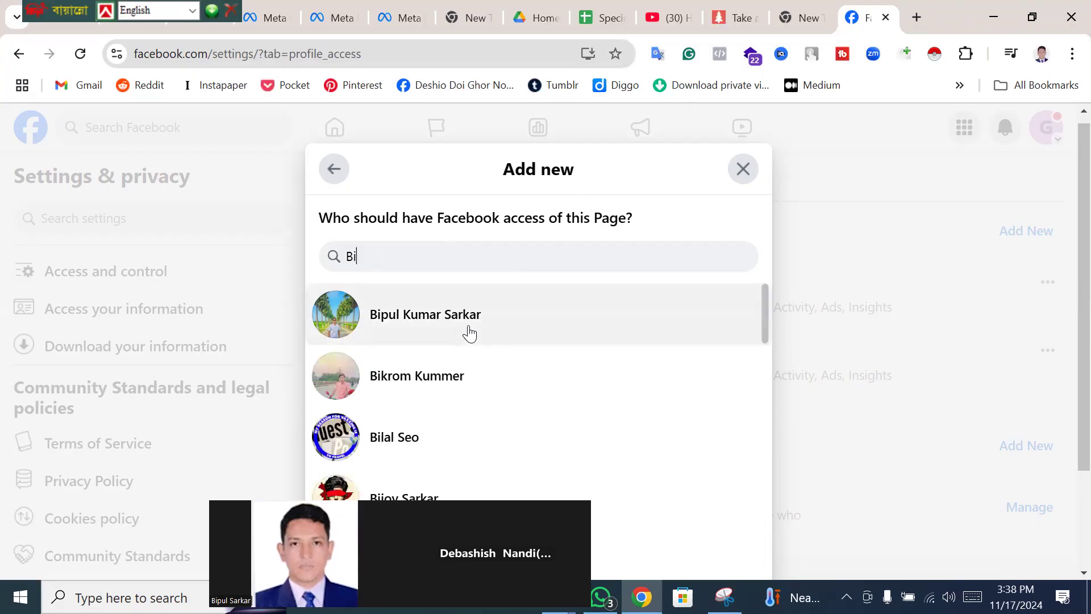
Search for the person by their full name and select their profile from the results
{"action": "type", "text": "pul"}
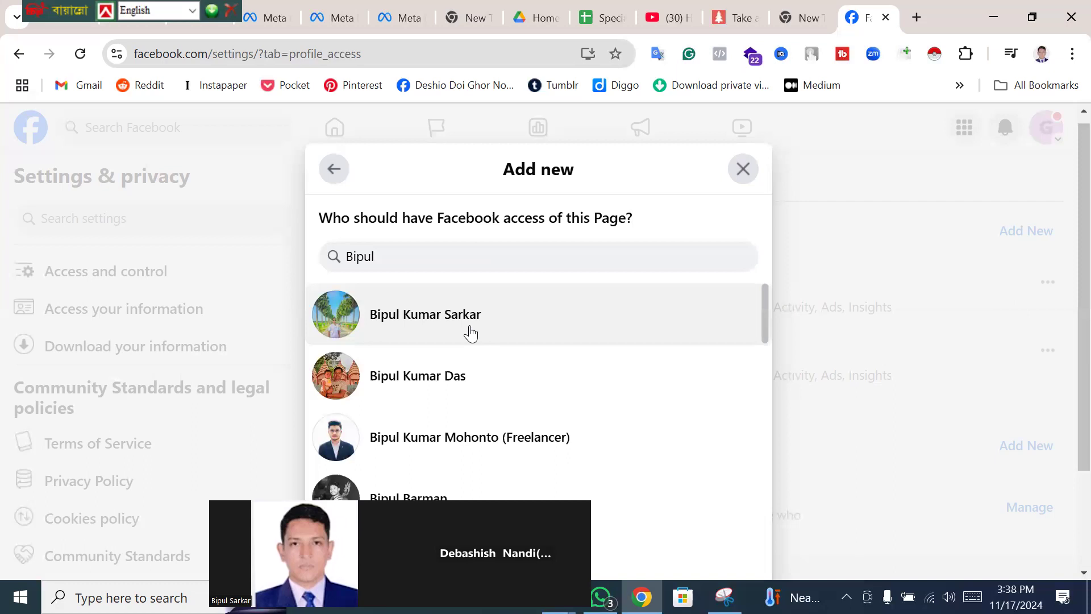
{"action": "scroll", "coordinate": [471, 335], "scroll_direction": "down", "scroll_amount": 8}
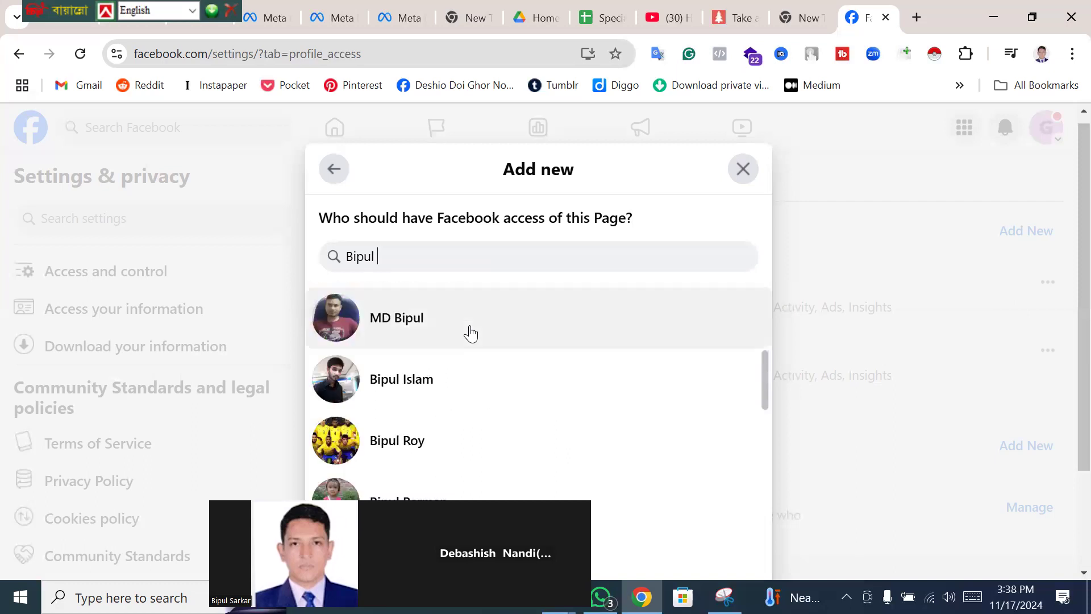
{"action": "scroll", "coordinate": [471, 326], "scroll_direction": "up", "scroll_amount": 8}
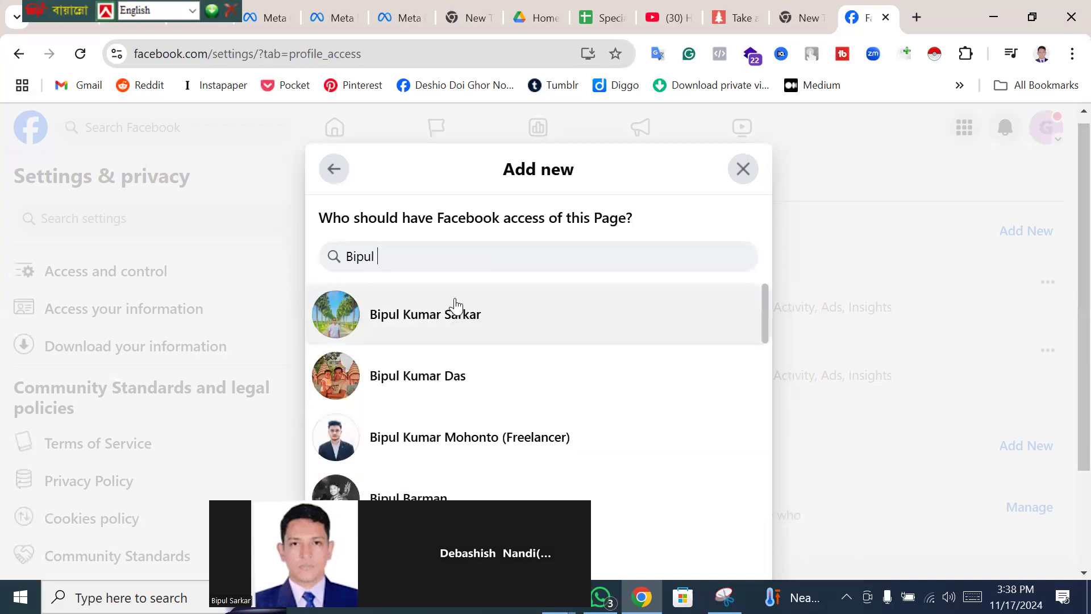
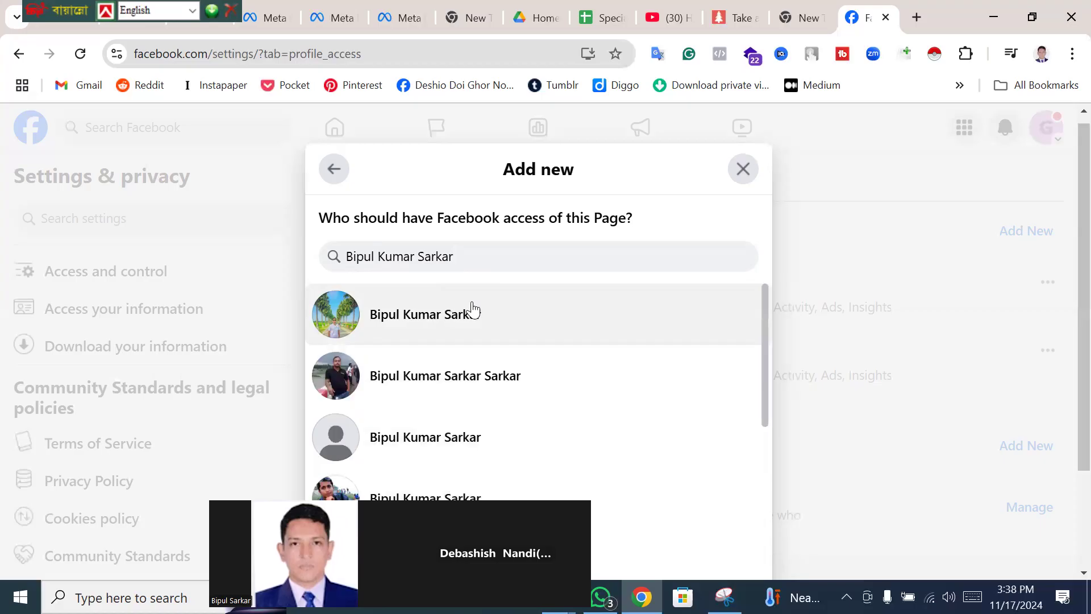
{"action": "scroll", "coordinate": [514, 338], "scroll_direction": "down", "scroll_amount": 2}
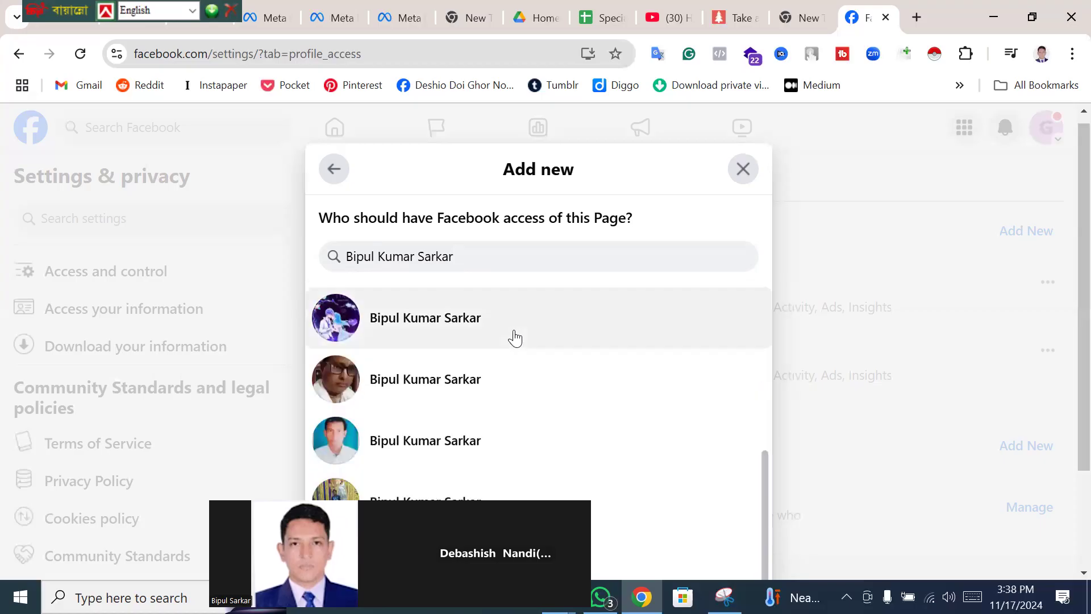
{"action": "scroll", "coordinate": [514, 338], "scroll_direction": "up", "scroll_amount": 2}
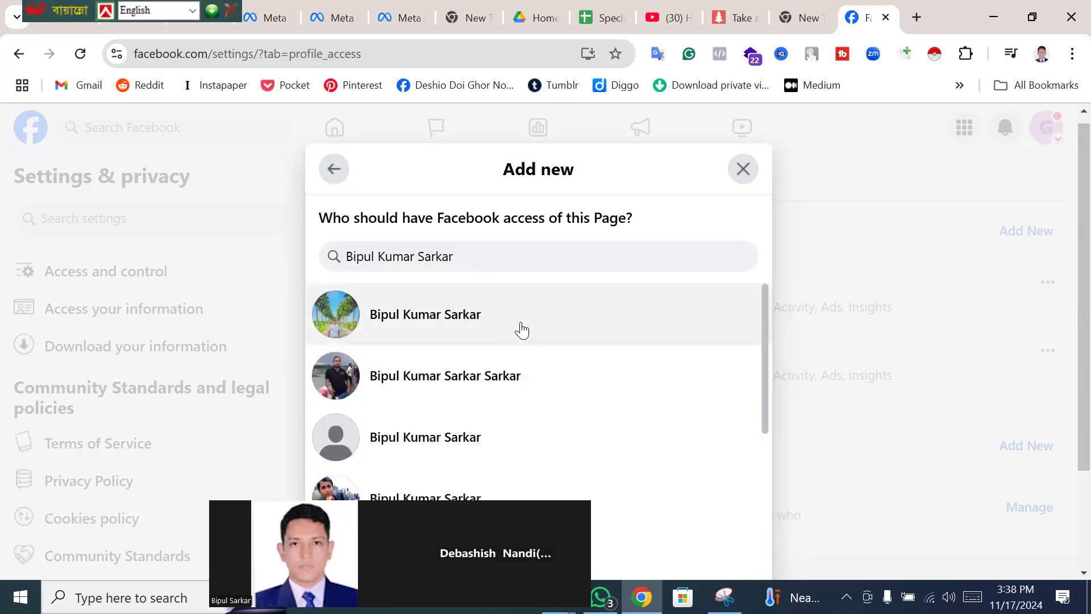
{"action": "left_click", "coordinate": [521, 323]}
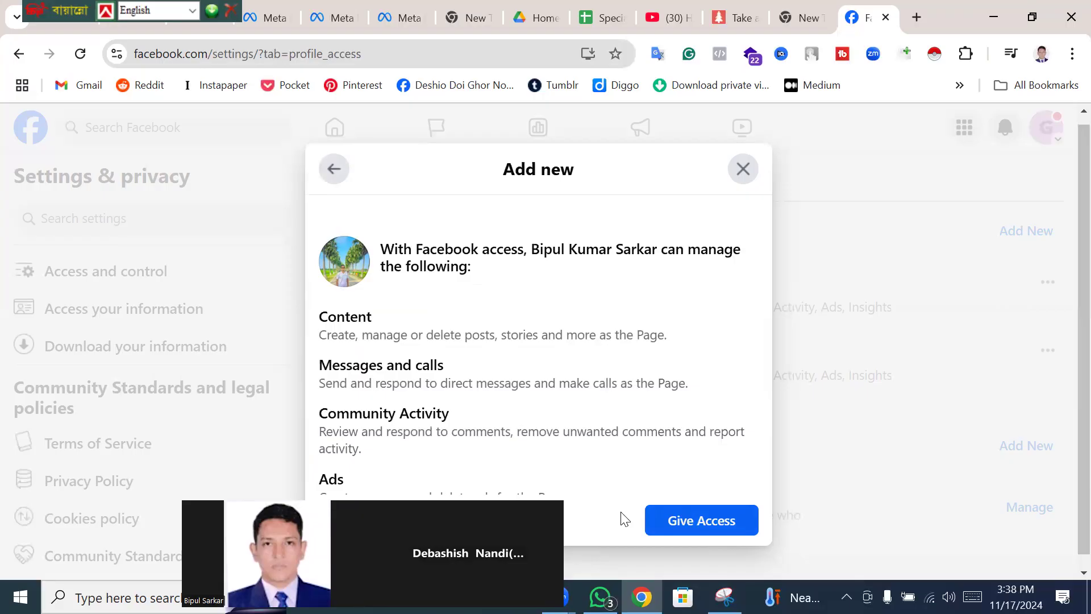
Capture the Give Access area in Lightshot and draw a red arrow pointing at it
{"action": "left_click", "coordinate": [846, 597]}
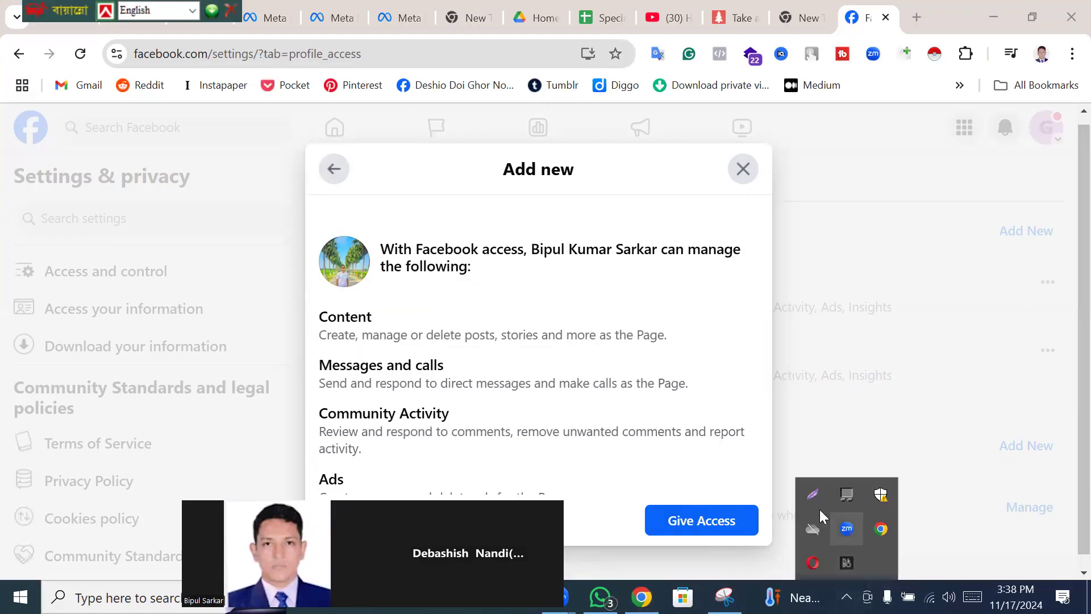
{"action": "left_click", "coordinate": [801, 495]}
{"action": "left_click_drag", "start_coordinate": [593, 477], "coordinate": [769, 549]}
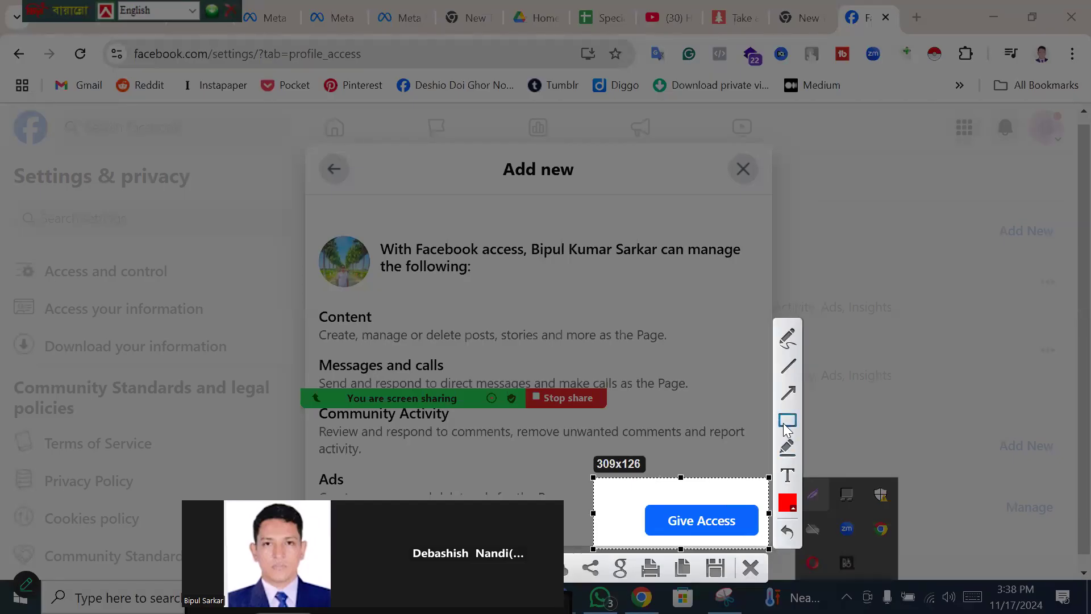
{"action": "left_click", "coordinate": [788, 366]}
{"action": "left_click", "coordinate": [788, 390]}
{"action": "left_click_drag", "start_coordinate": [554, 509], "coordinate": [755, 537]}
Box the access confirmation in red, discard the capture, and proceed with Give Access
{"action": "left_click", "coordinate": [786, 420]}
{"action": "left_click", "coordinate": [751, 565]}
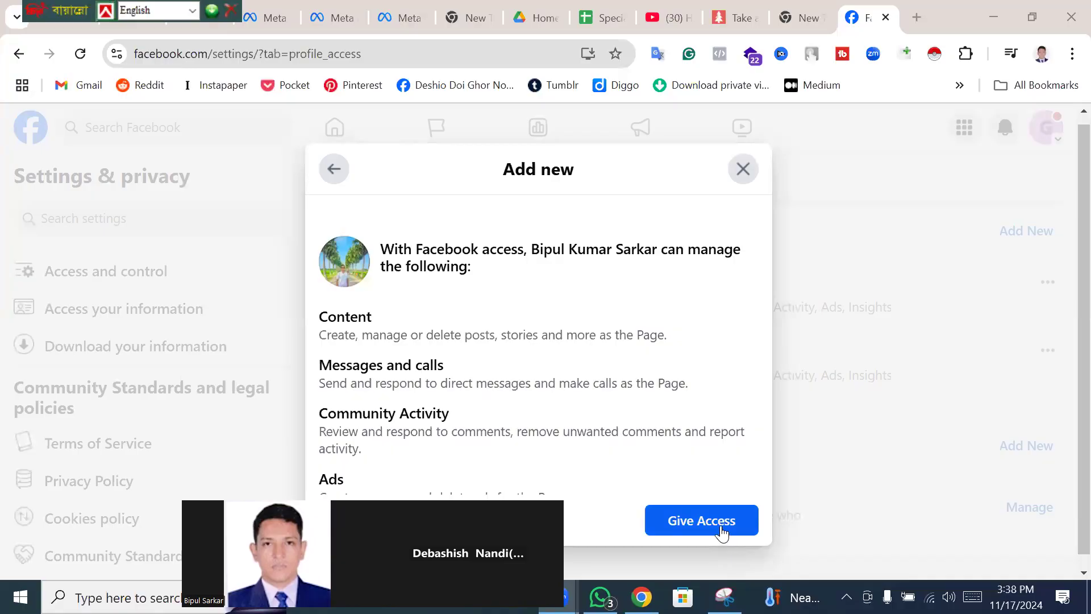
{"action": "left_click", "coordinate": [717, 522]}
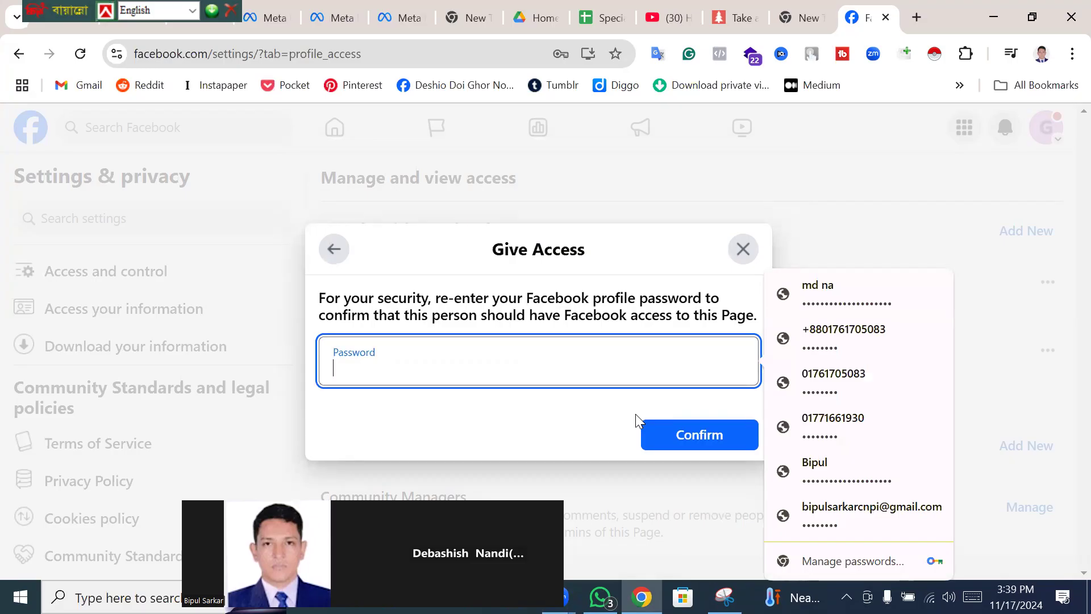
Enter the Facebook account password for the access check, retyping it twice after rejection
{"action": "type", "text": "•"}
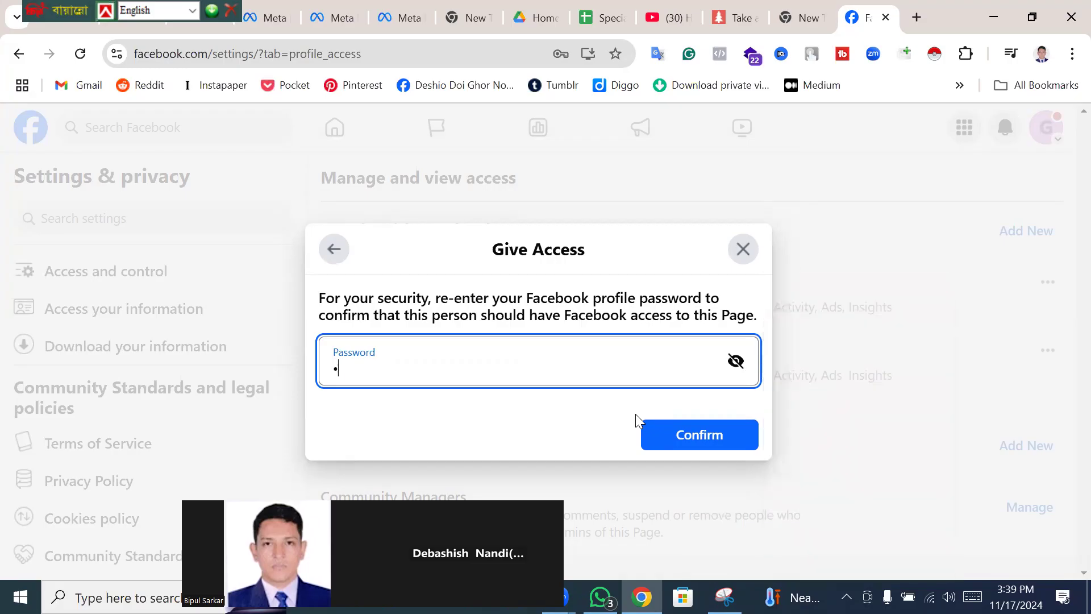
{"action": "type", "text": "•••••••"}
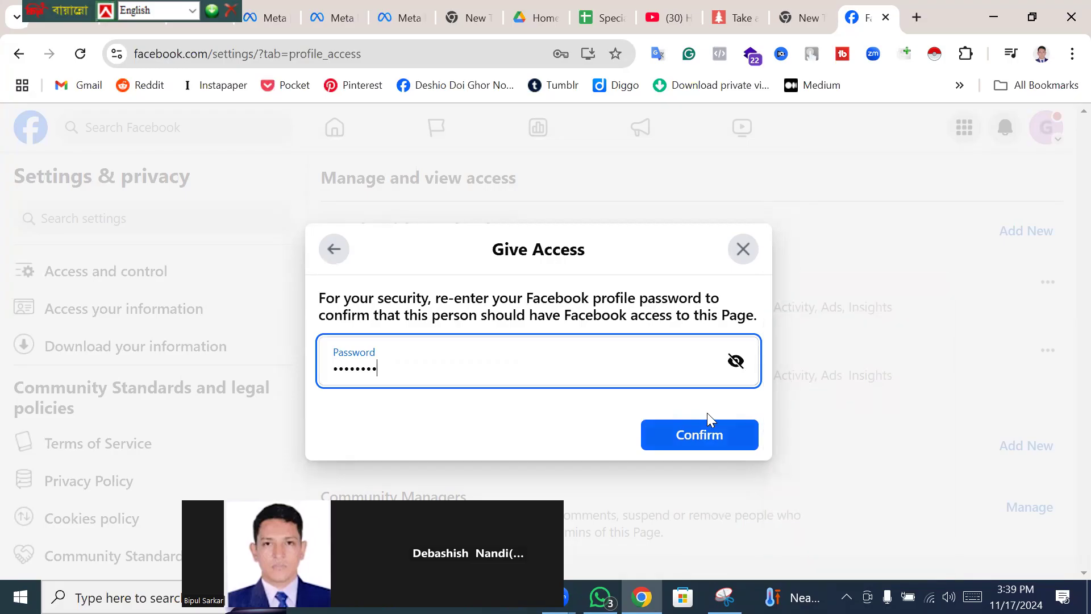
{"action": "left_click", "coordinate": [695, 446]}
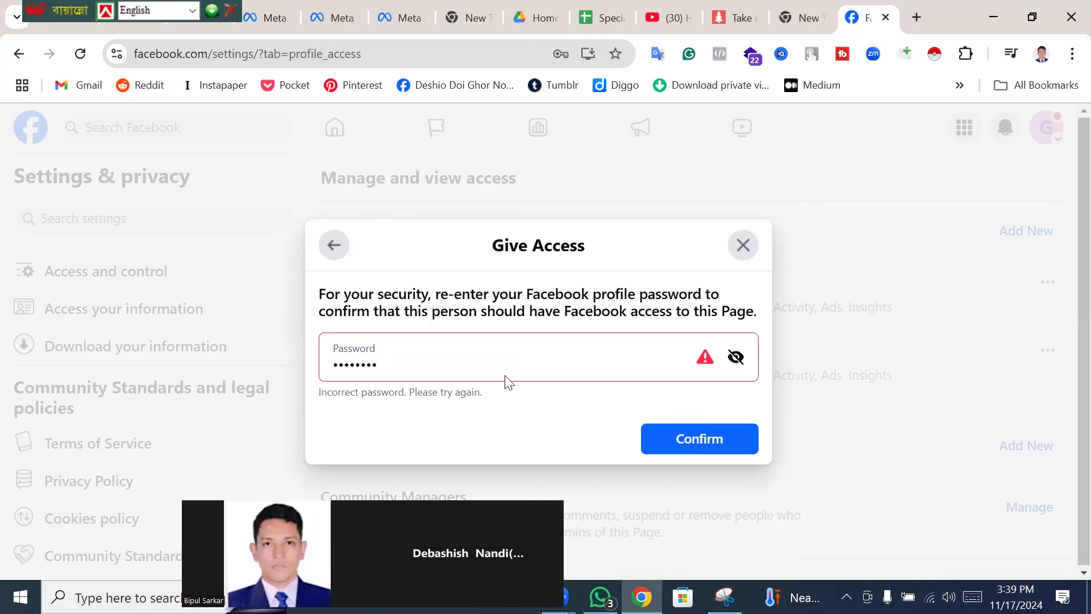
{"action": "left_click_drag", "start_coordinate": [403, 366], "coordinate": [283, 381]}
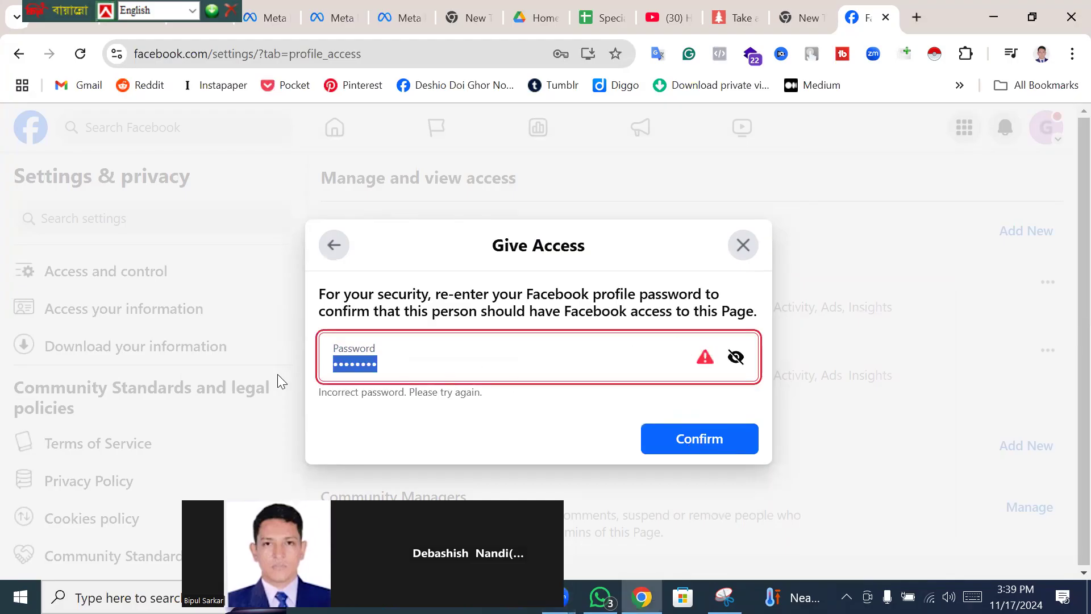
{"action": "type", "text": "••••••••"}
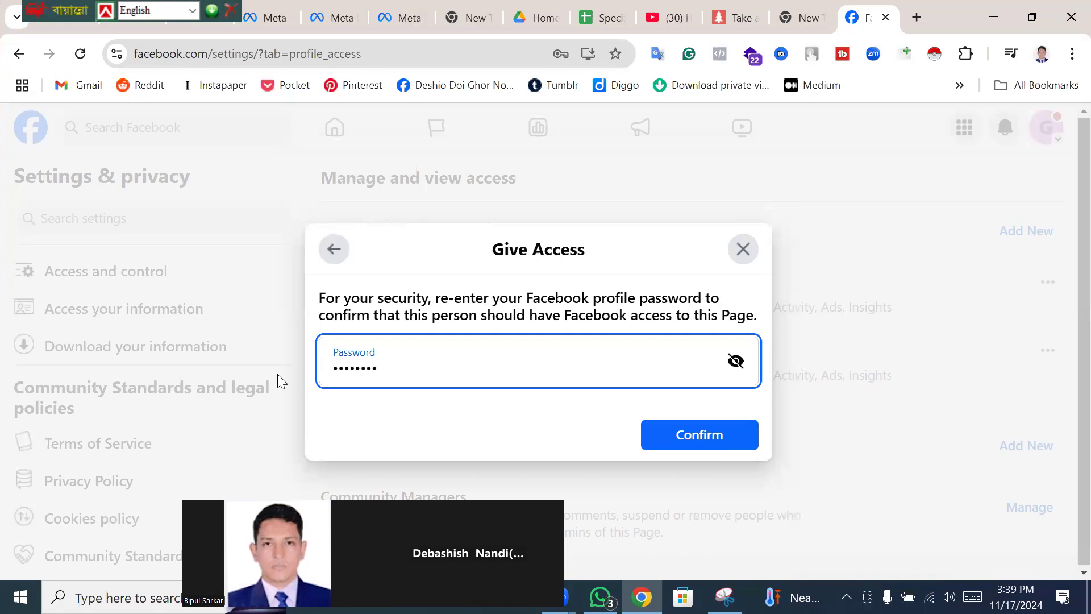
{"action": "key", "text": "Return"}
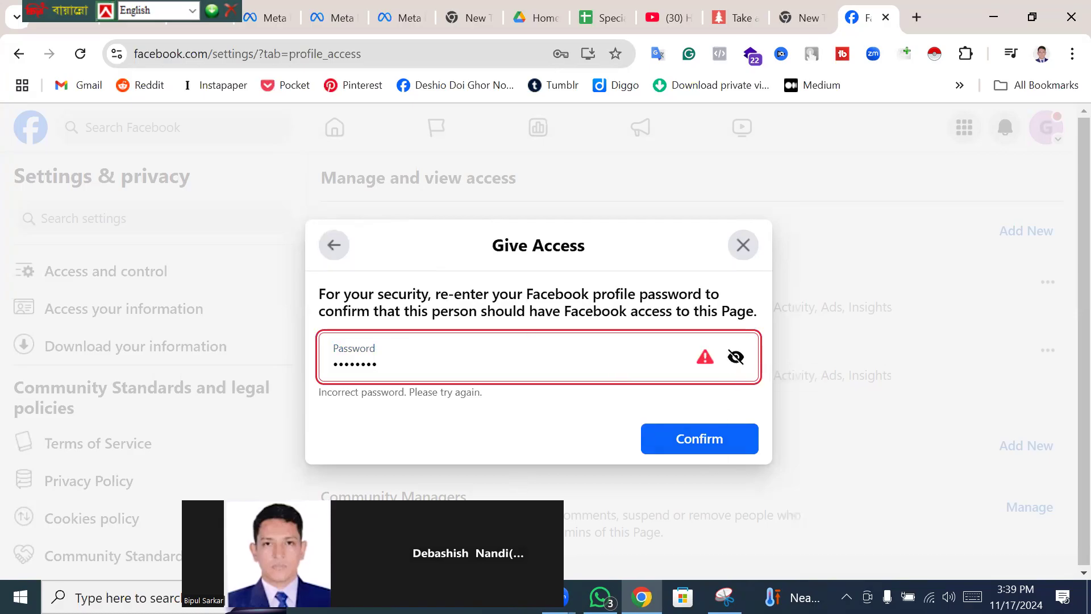
{"action": "left_click_drag", "start_coordinate": [441, 365], "coordinate": [248, 372]}
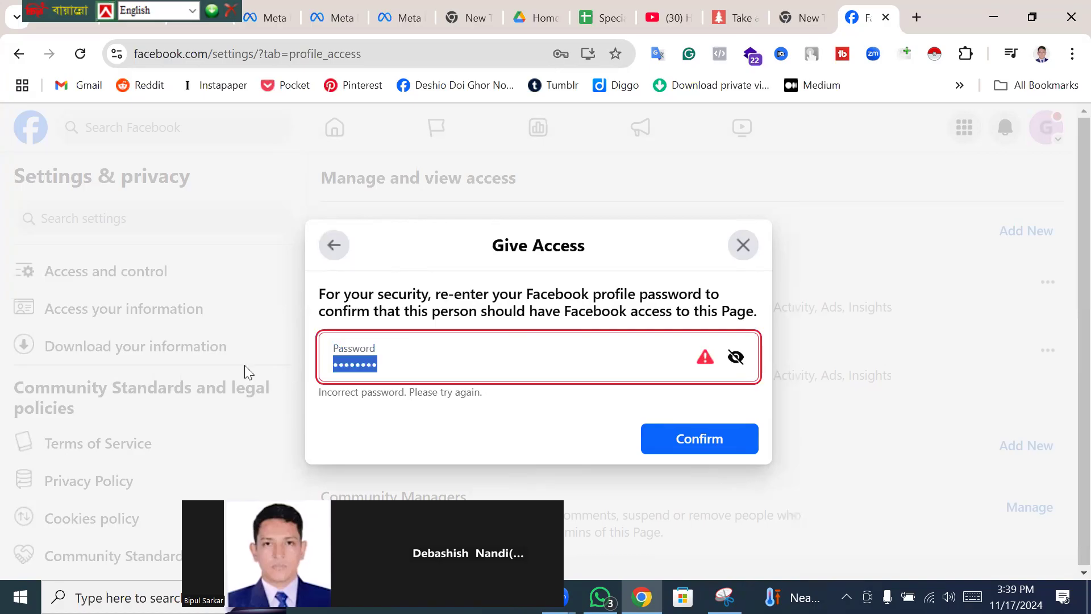
{"action": "key", "text": "BackSpace"}
{"action": "type", "text": "••••"}
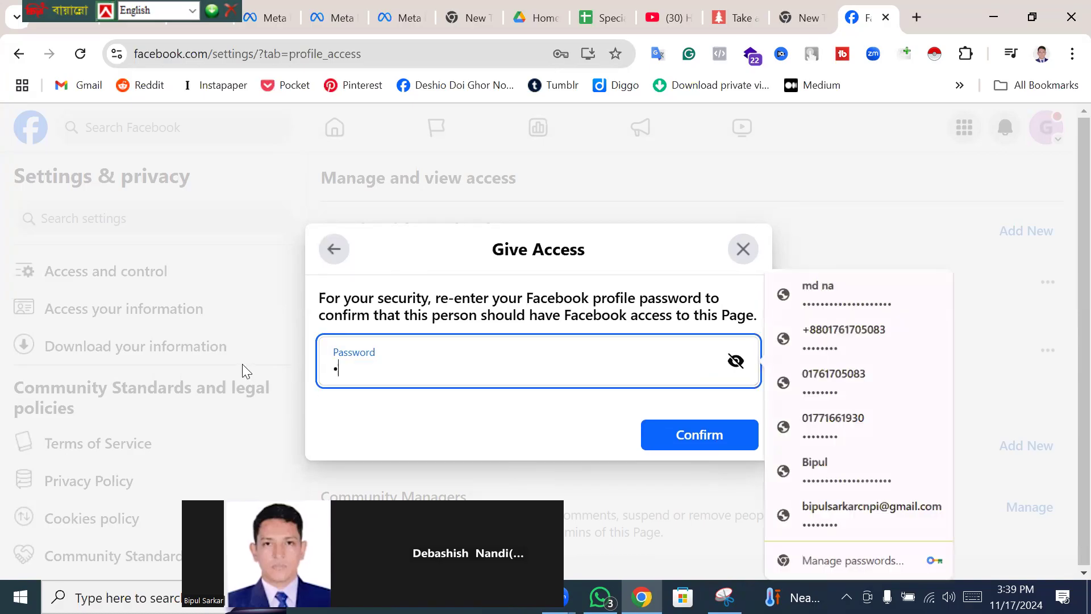
{"action": "type", "text": "••••"}
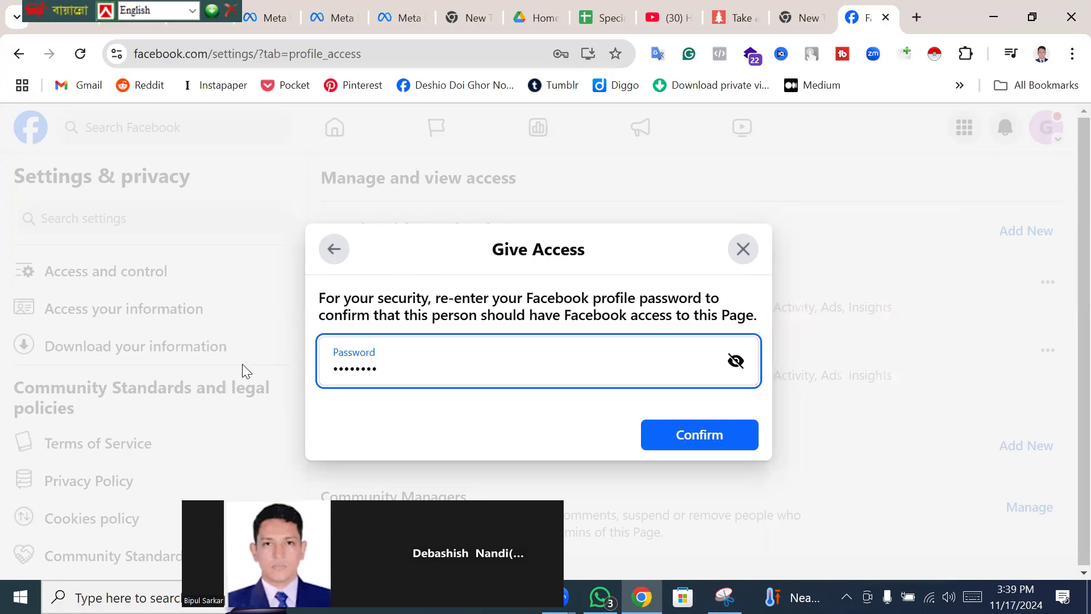
{"action": "key", "text": "Return"}
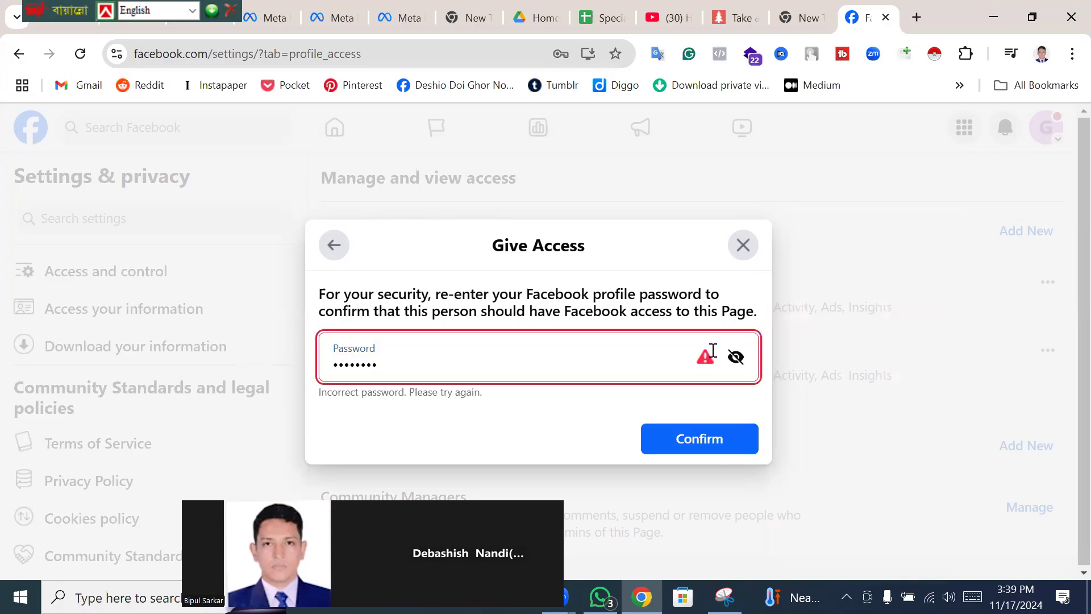
Reveal the password field, replace the password with a new attempt and submit it
{"action": "left_click", "coordinate": [735, 357]}
{"action": "key", "text": "ctrl+a"}
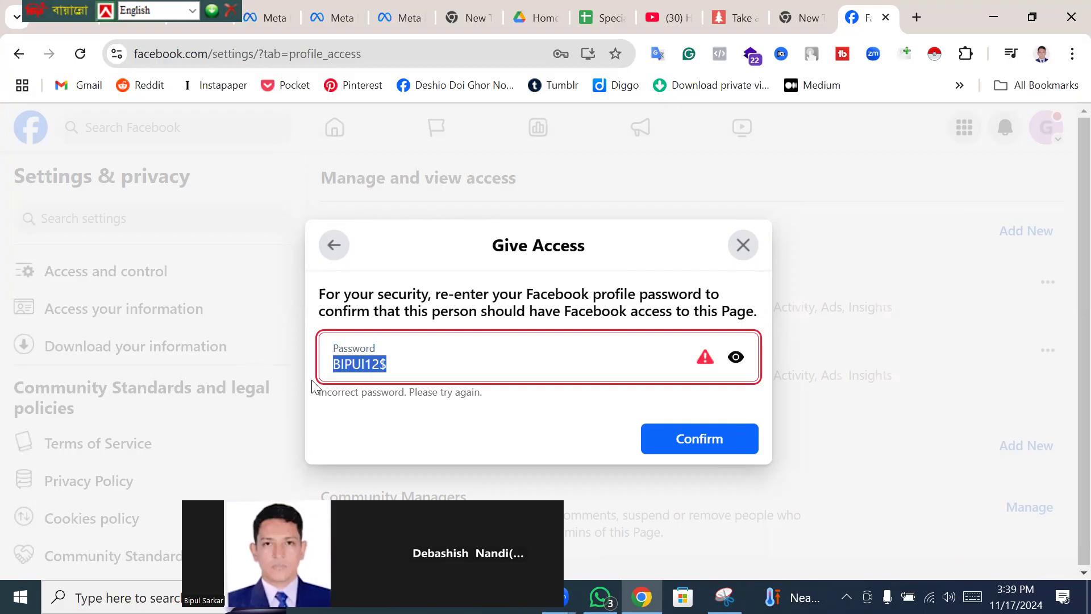
{"action": "key", "text": "BackSpace"}
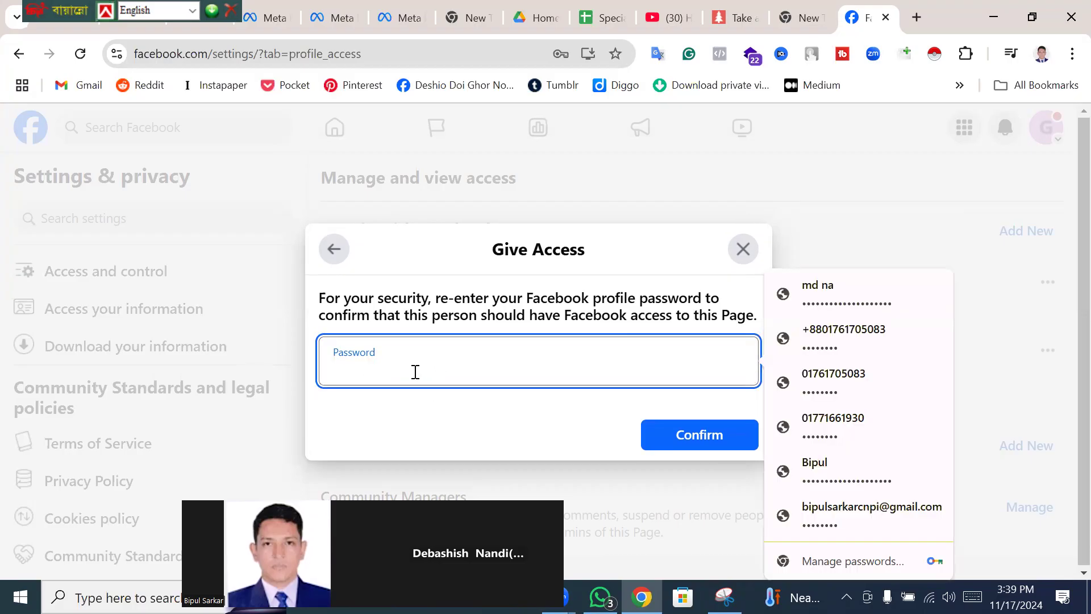
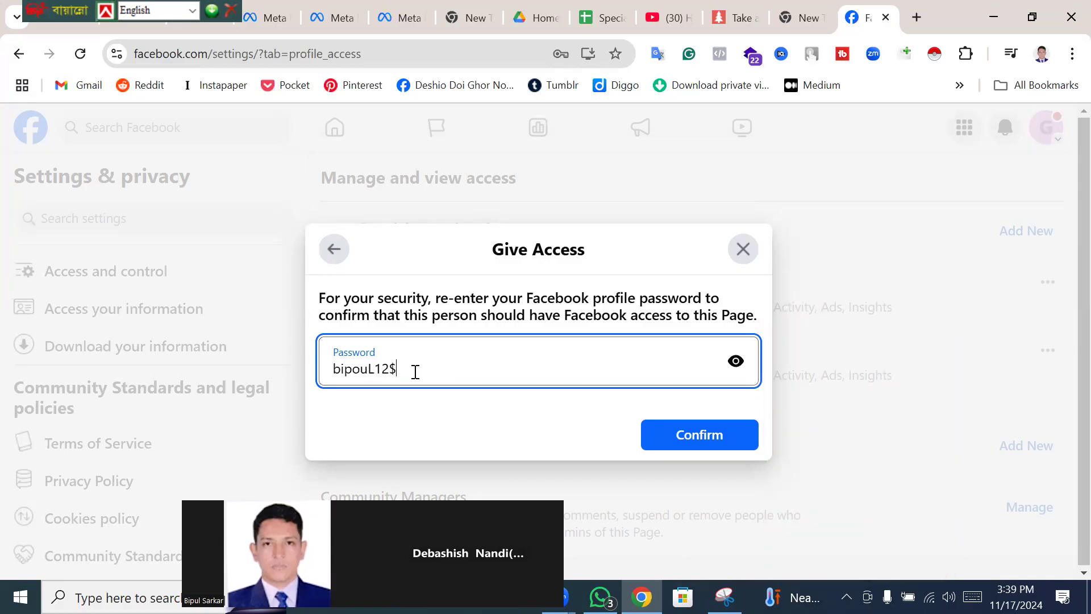
{"action": "left_click", "coordinate": [736, 363]}
{"action": "left_click_drag", "start_coordinate": [398, 368], "coordinate": [360, 368]}
{"action": "key", "text": "ctrl+a"}
{"action": "key", "text": "BackSpace"}
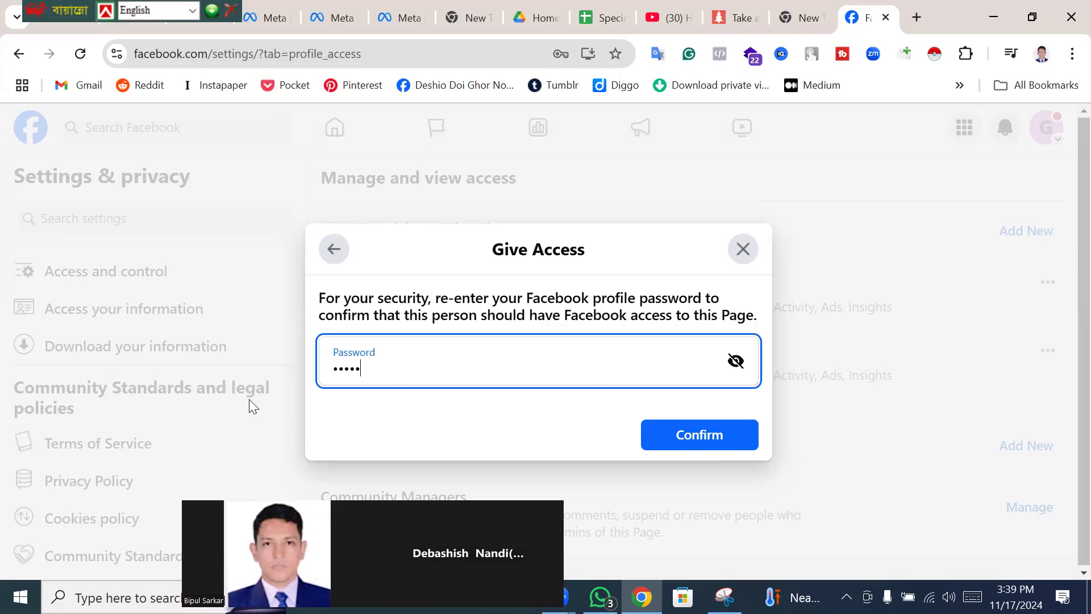
{"action": "left_click", "coordinate": [685, 441]}
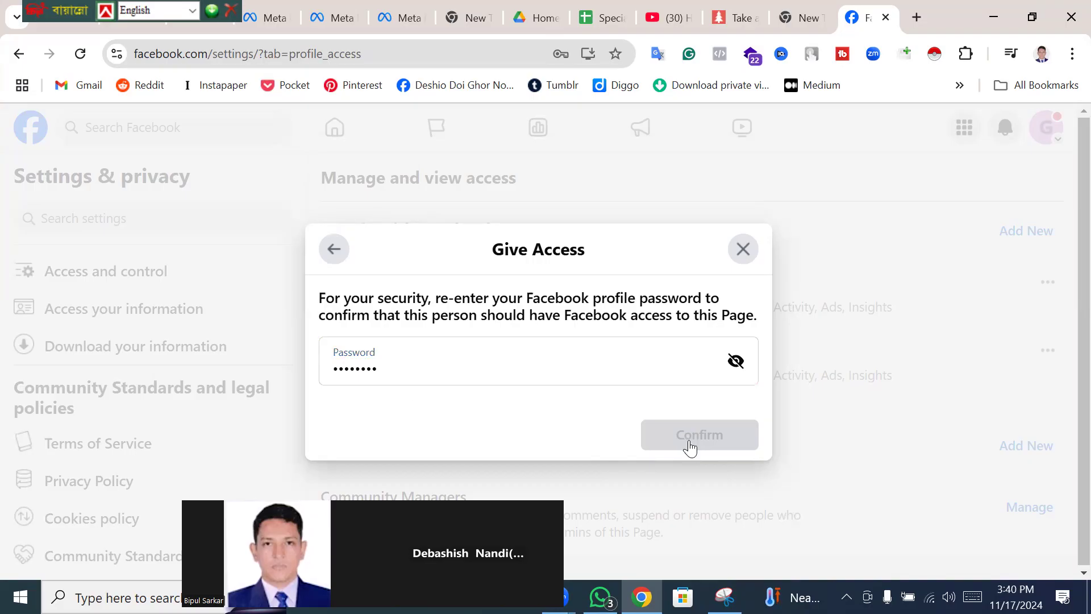
Replace the rejected password again, correct its final character and resubmit
{"action": "left_click", "coordinate": [401, 348]}
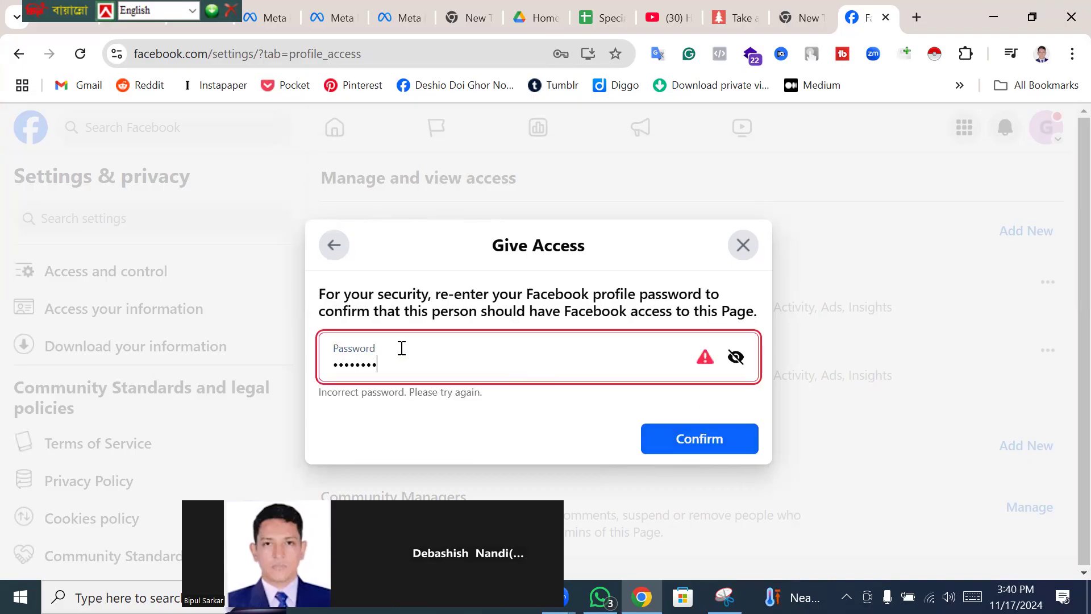
{"action": "left_click_drag", "start_coordinate": [402, 348], "coordinate": [269, 379]}
{"action": "key", "text": "BackSpace"}
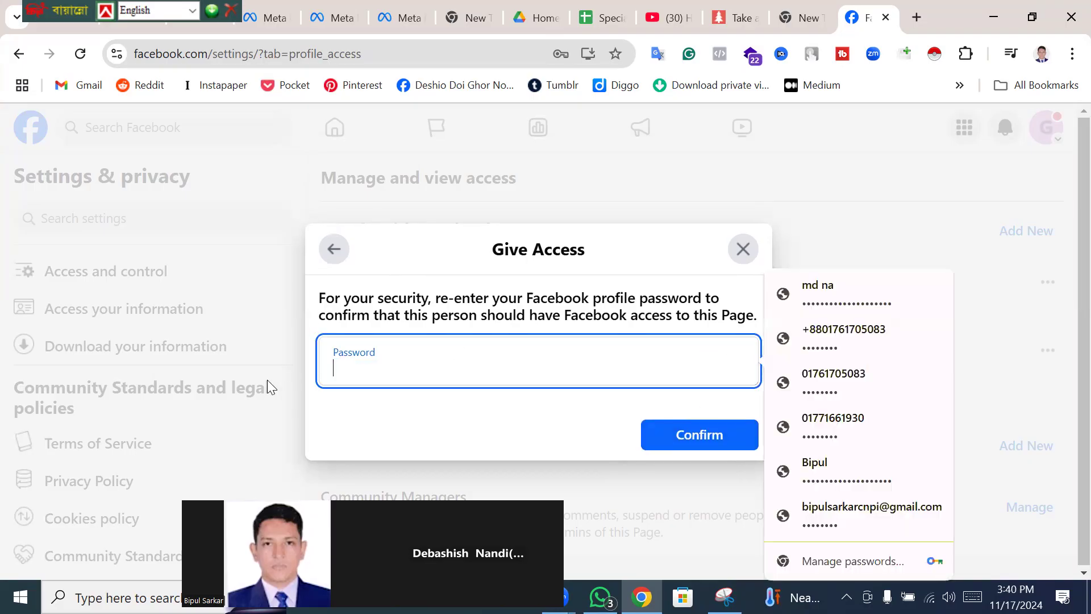
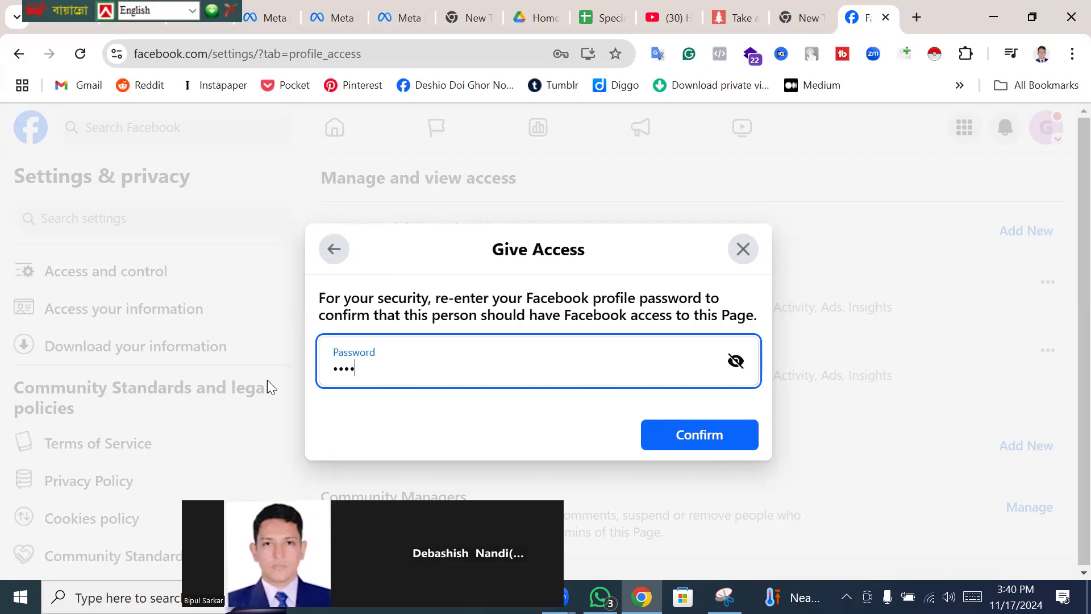
{"action": "left_click", "coordinate": [714, 444]}
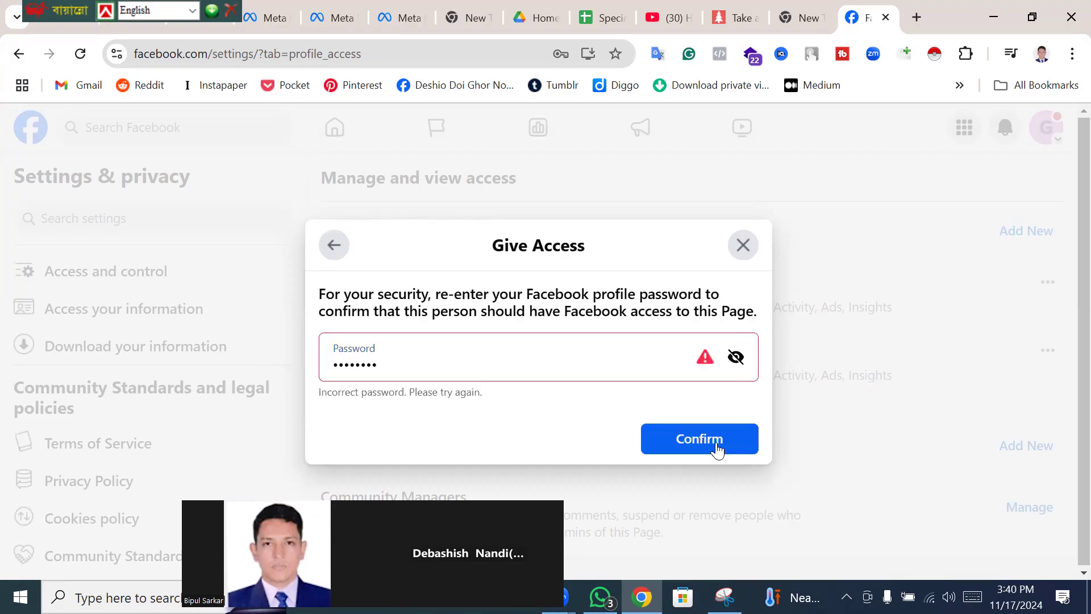
{"action": "left_click", "coordinate": [736, 358]}
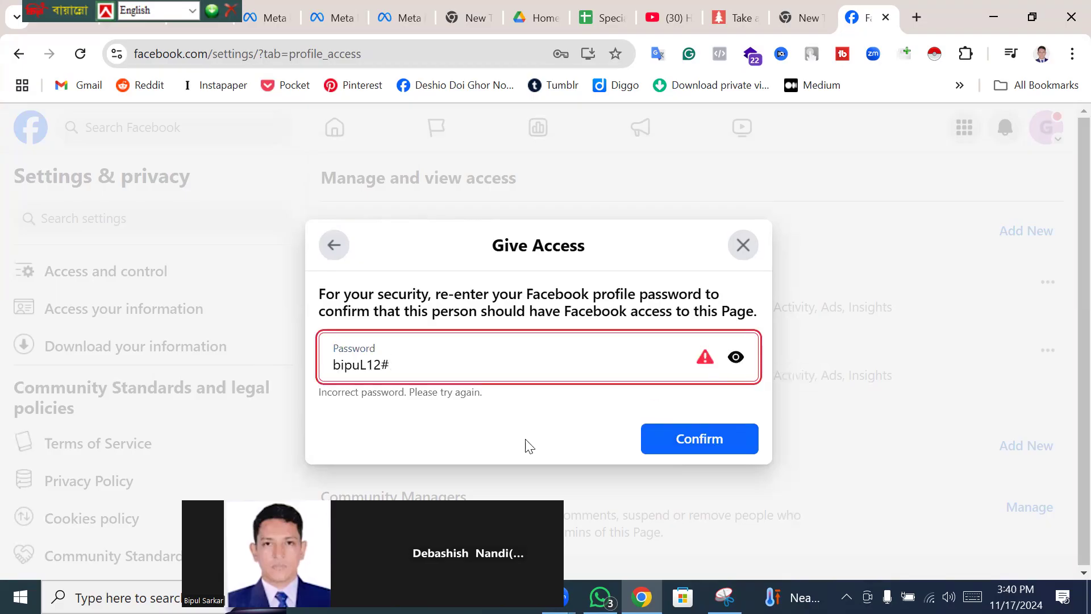
{"action": "key", "text": "BackSpace"}
{"action": "left_click", "coordinate": [736, 430]}
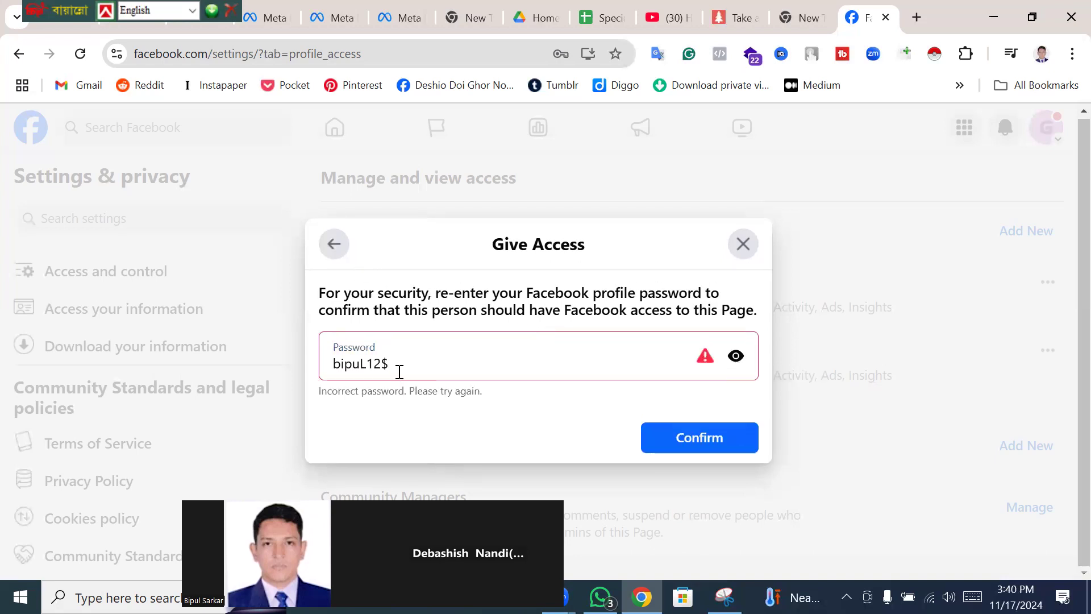
Fix the password ending, submit it, and request a new email verification code
{"action": "left_click_drag", "start_coordinate": [408, 362], "coordinate": [299, 374]}
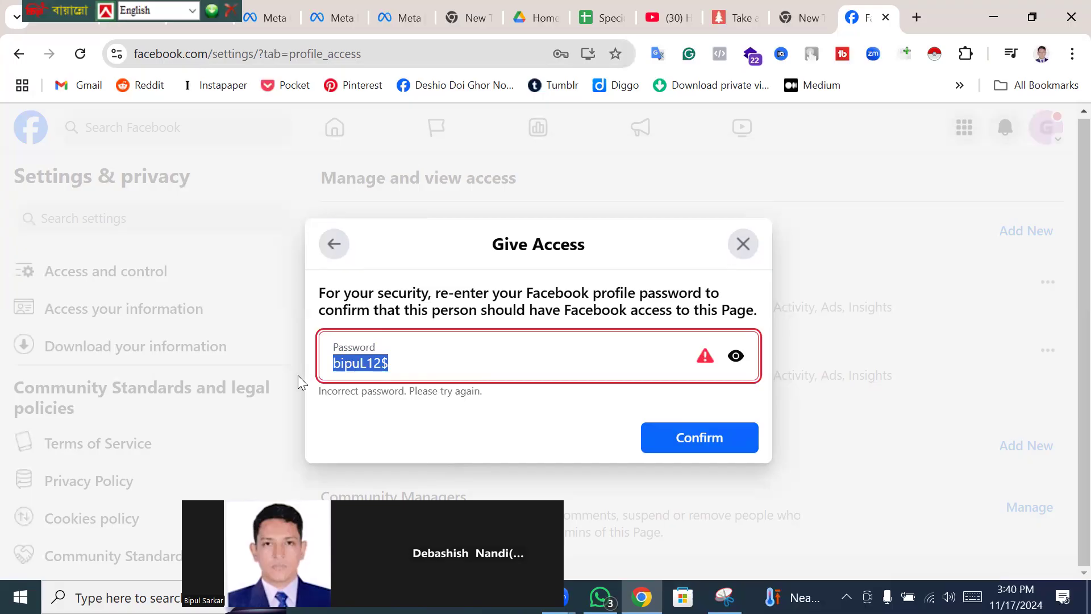
{"action": "left_click", "coordinate": [426, 359]}
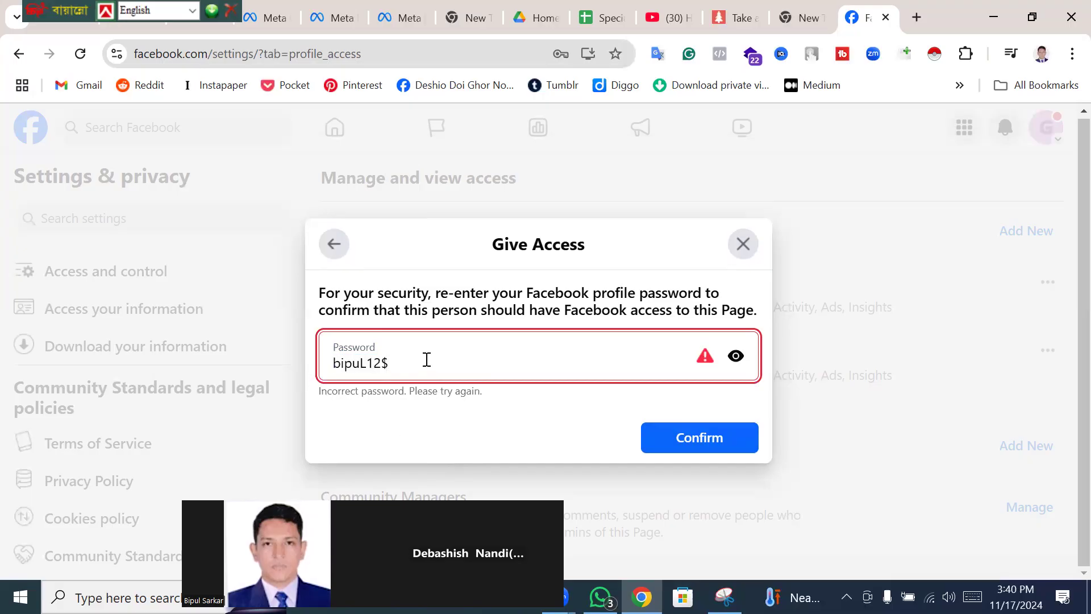
{"action": "key", "text": "BackSpace"}
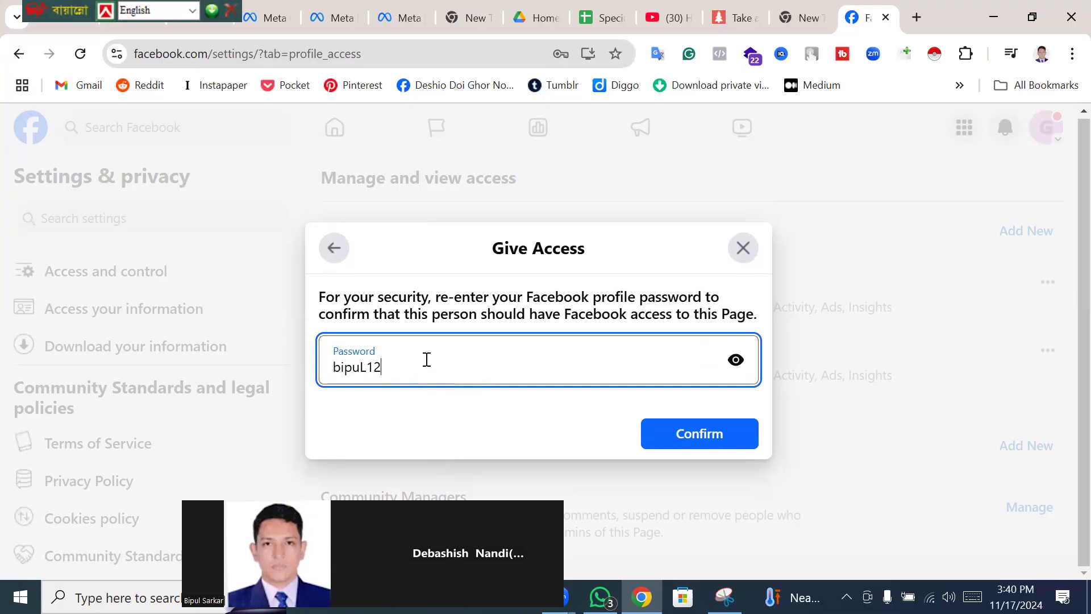
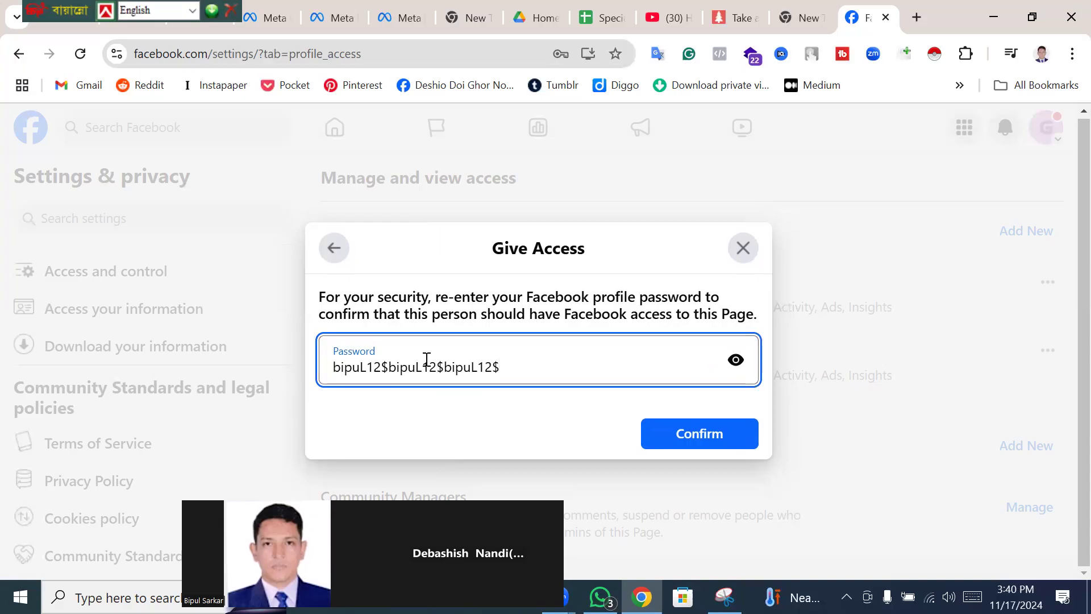
{"action": "left_click", "coordinate": [725, 437]}
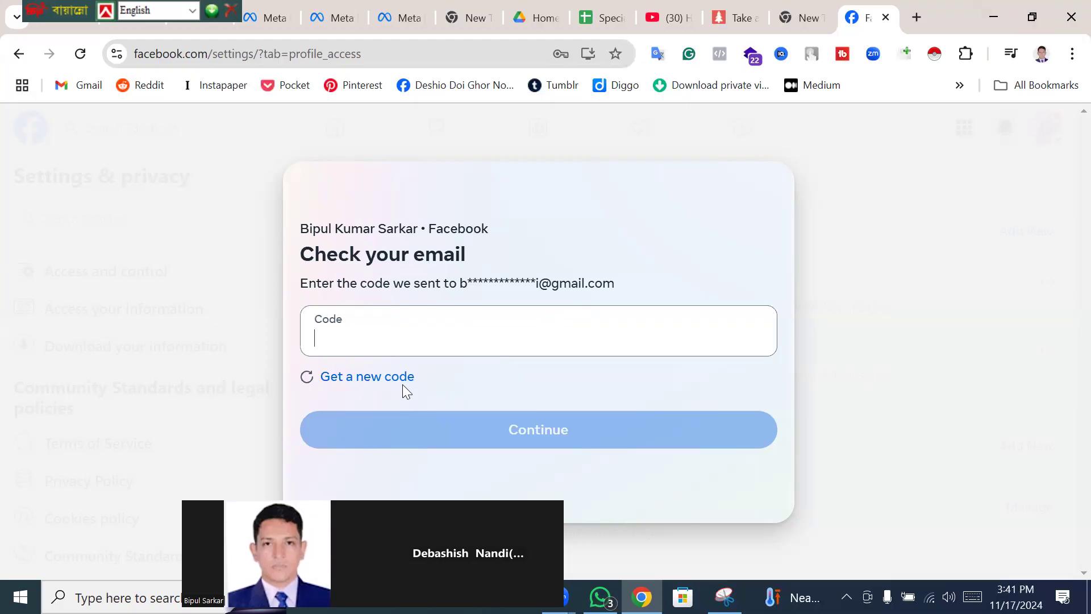
{"action": "left_click", "coordinate": [397, 377]}
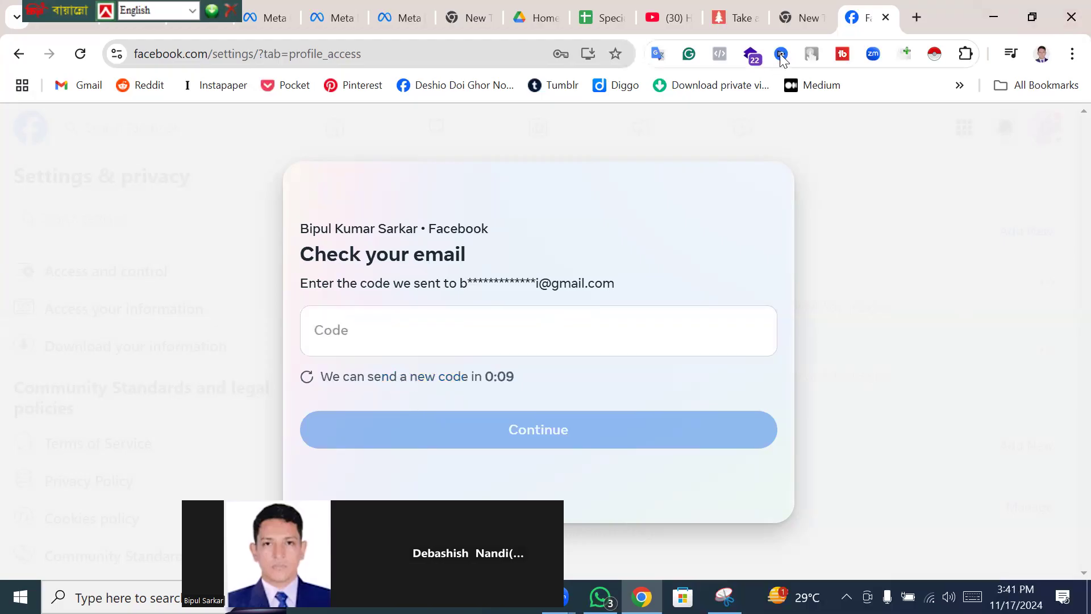
Open Gmail in a new tab and copy the code from the Facebook security code email
{"action": "left_click", "coordinate": [912, 18]}
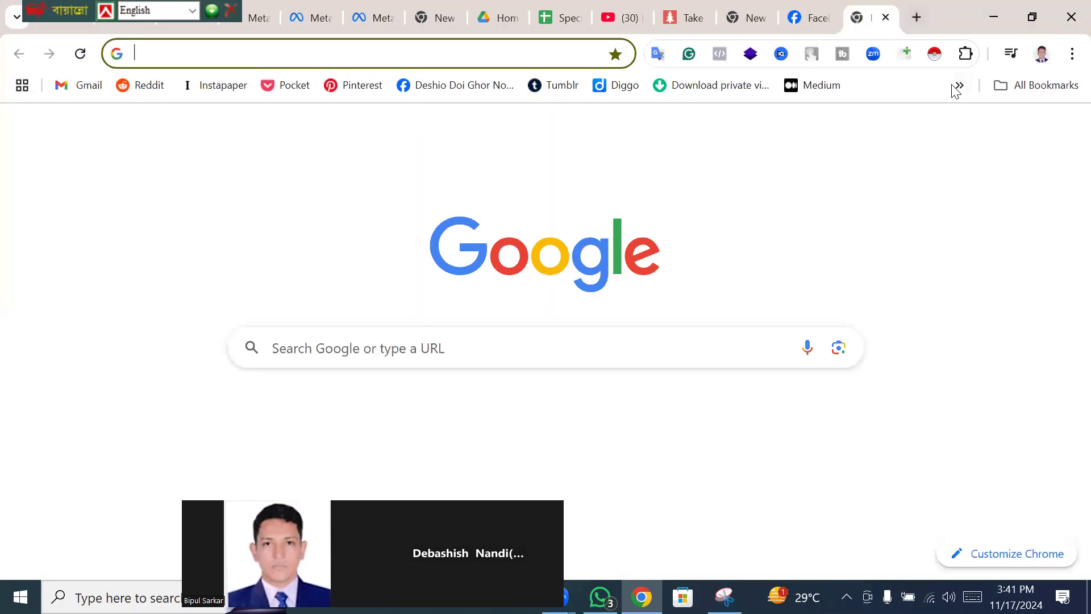
{"action": "left_click", "coordinate": [959, 85]}
{"action": "left_click", "coordinate": [1020, 132]}
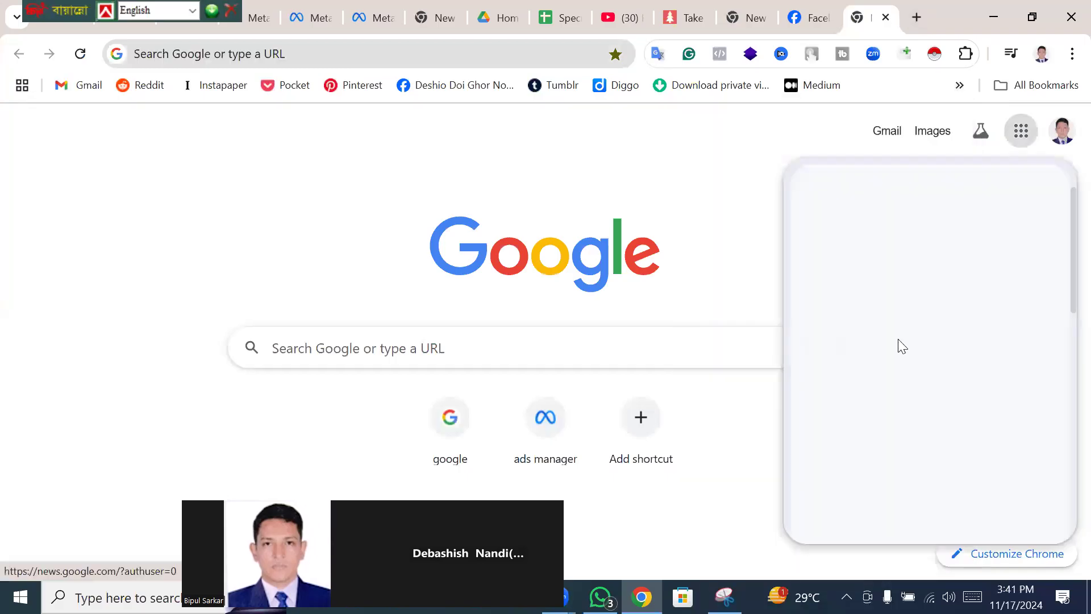
{"action": "left_click", "coordinate": [1020, 328]}
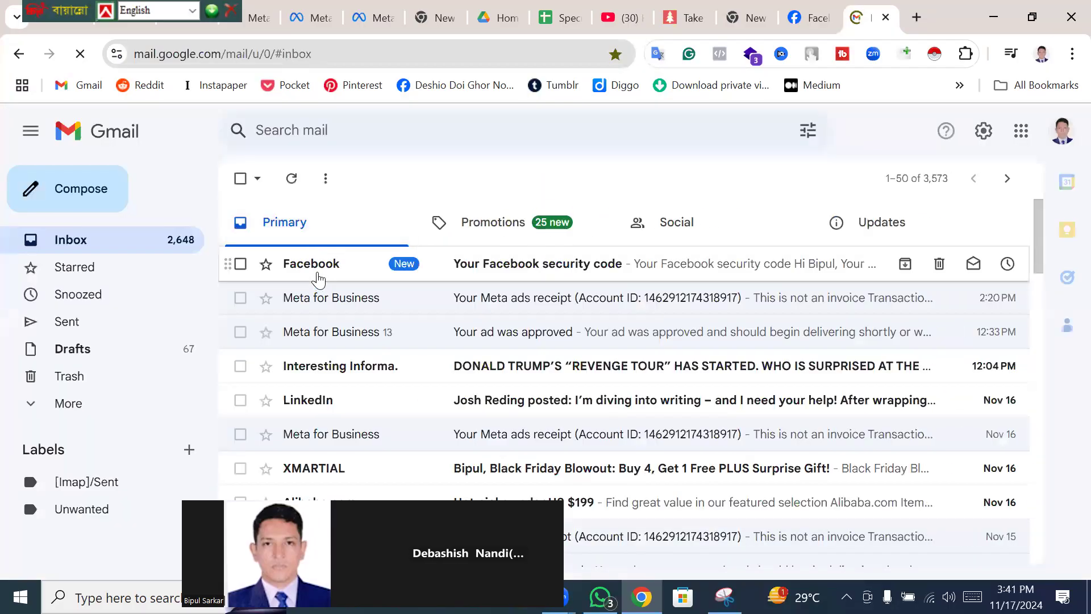
{"action": "left_click", "coordinate": [318, 278]}
{"action": "scroll", "coordinate": [400, 439], "scroll_direction": "down", "scroll_amount": 3}
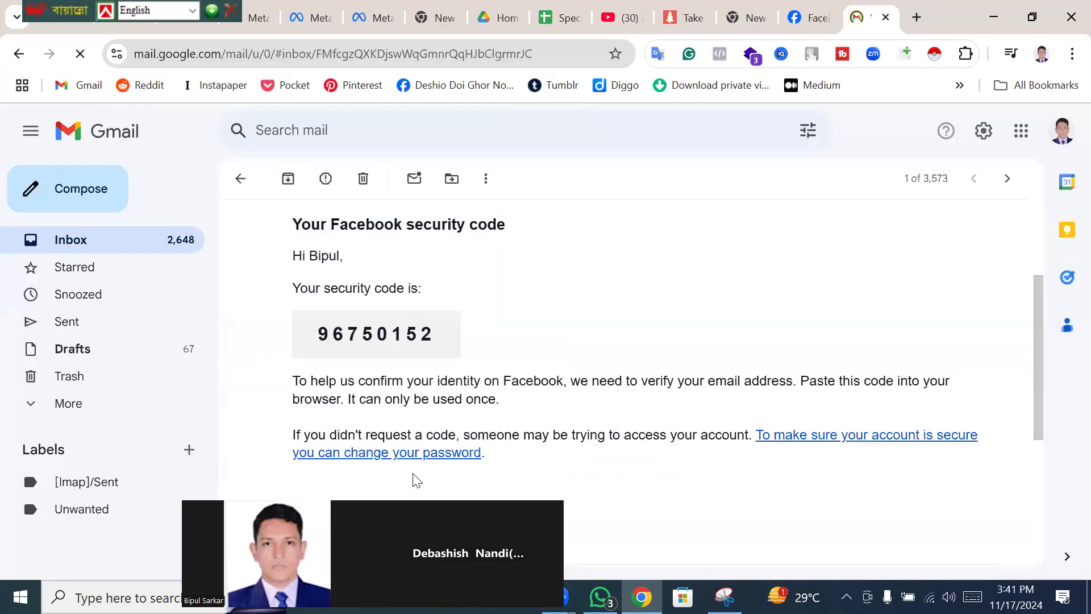
{"action": "left_click_drag", "start_coordinate": [458, 364], "coordinate": [311, 338]}
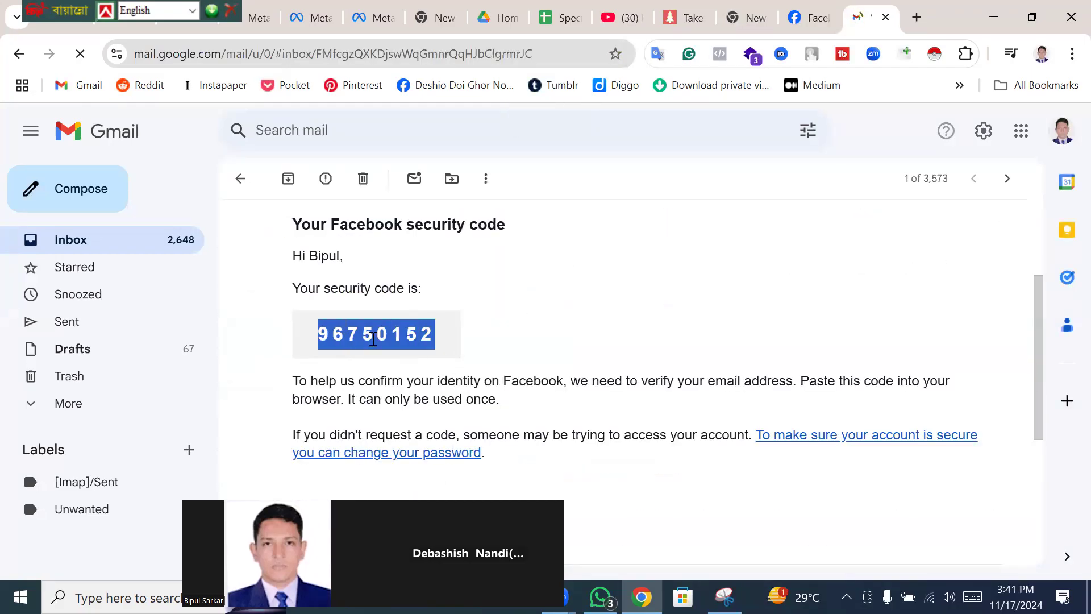
{"action": "right_click", "coordinate": [374, 341]}
{"action": "left_click", "coordinate": [426, 362]}
Paste into Facebook's Code field, then clear the wrongly pasted link
{"action": "left_click", "coordinate": [810, 18]}
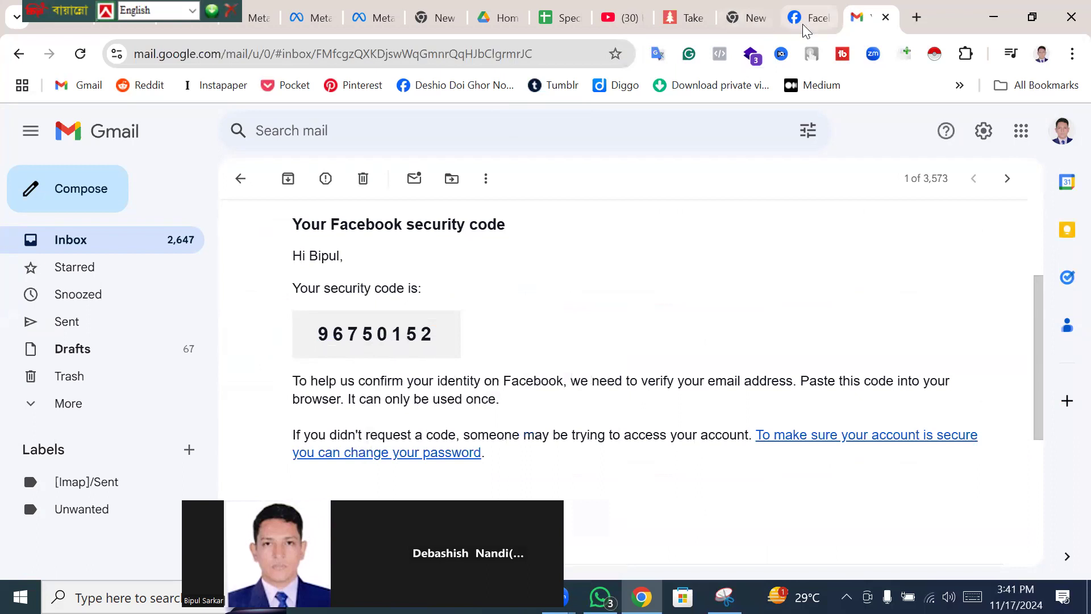
{"action": "right_click", "coordinate": [403, 338]}
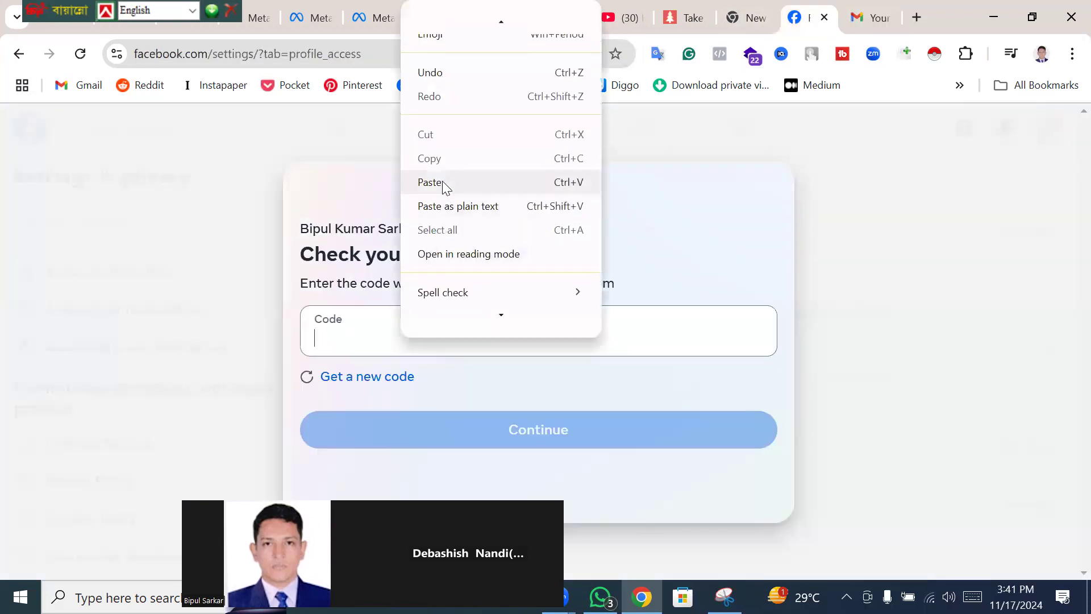
{"action": "left_click", "coordinate": [442, 182]}
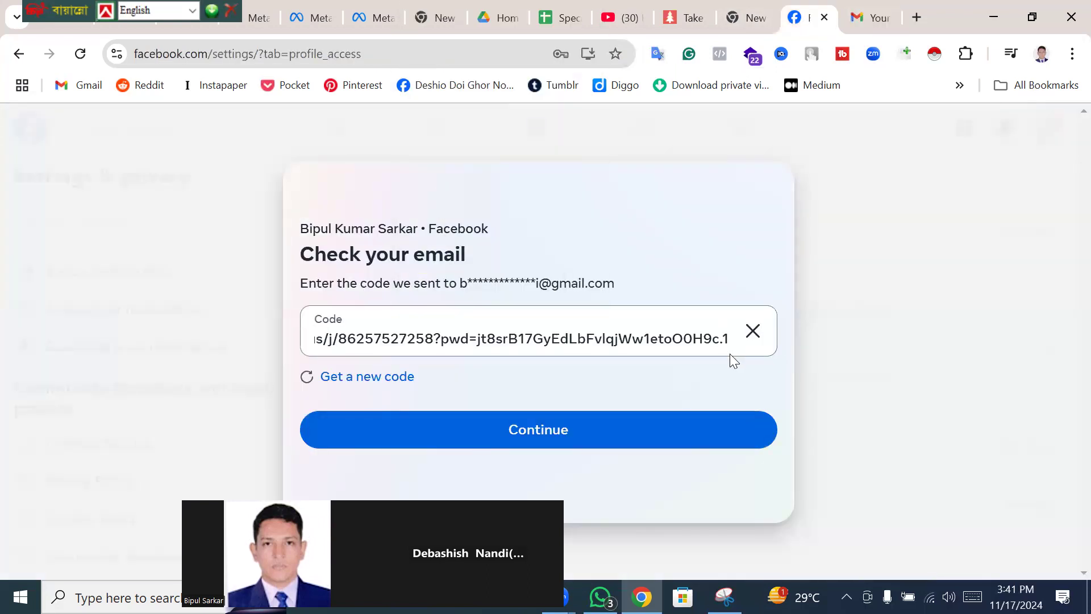
{"action": "key", "text": "ctrl+a"}
{"action": "key", "text": "BackSpace"}
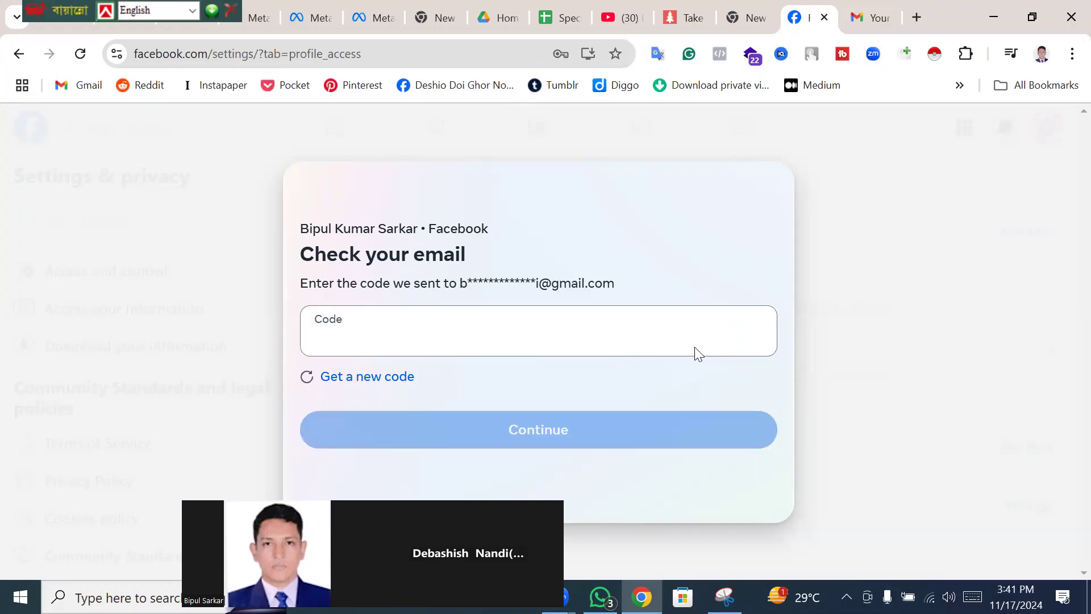
Copy the security code from the email again, paste it into the Code field and submit
{"action": "left_click", "coordinate": [874, 18]}
{"action": "left_click_drag", "start_coordinate": [457, 331], "coordinate": [304, 339]}
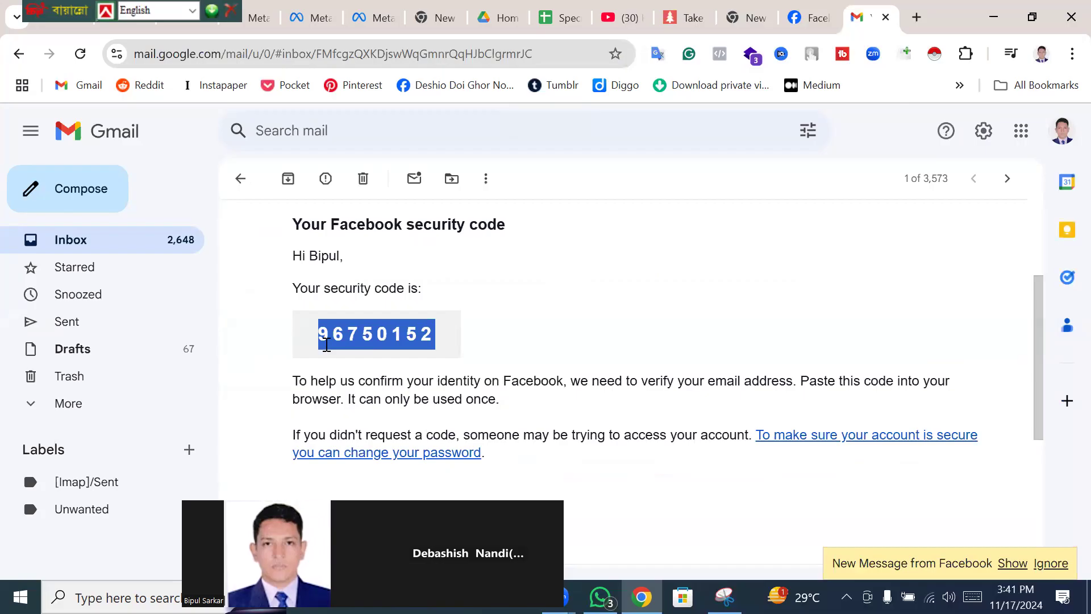
{"action": "right_click", "coordinate": [325, 343]}
{"action": "left_click", "coordinate": [389, 128]}
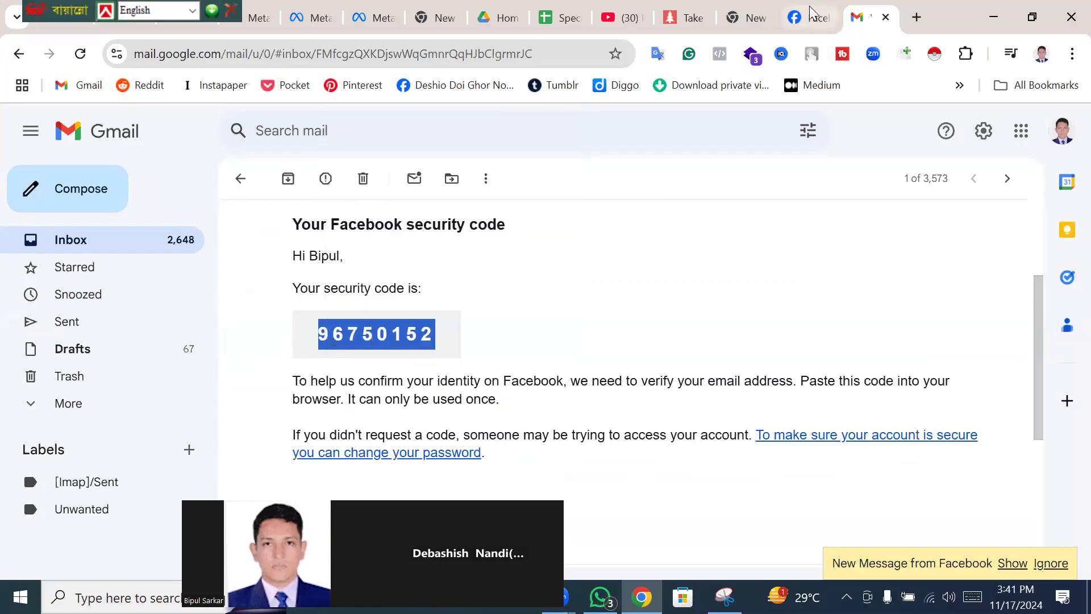
{"action": "left_click", "coordinate": [807, 18]}
{"action": "key", "text": "ctrl+v"}
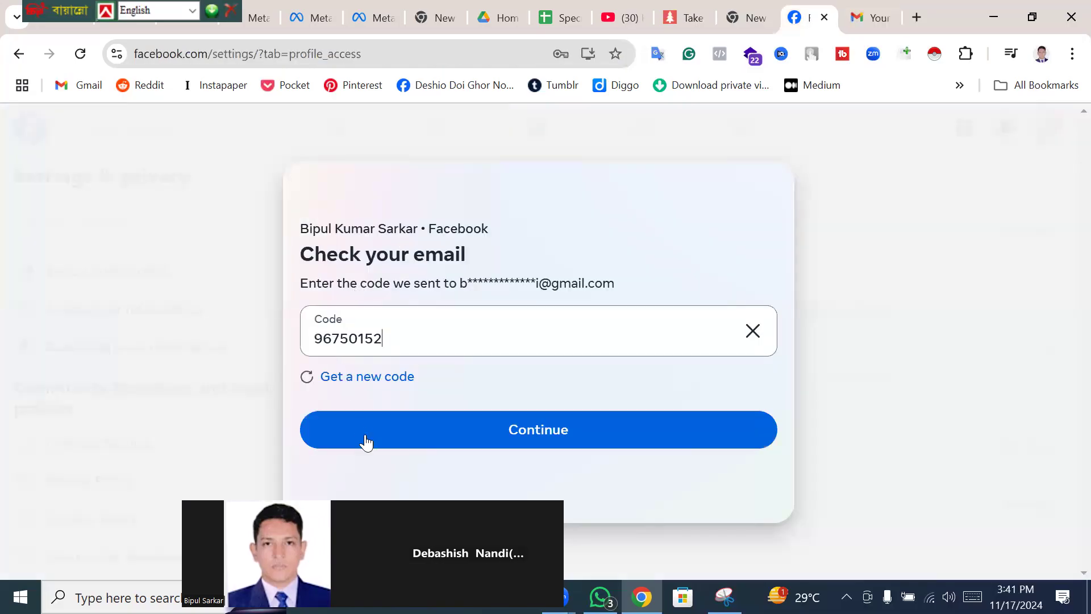
{"action": "left_click", "coordinate": [368, 439]}
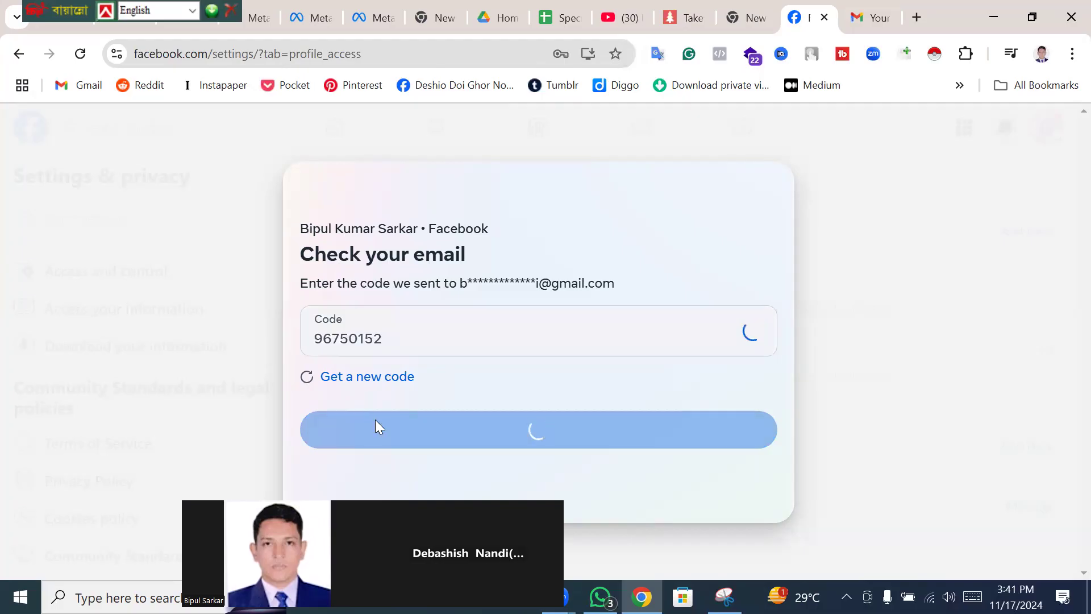
Save the password in the browser and leave the pending invitation uncancelled, then open the account menu
{"action": "left_click", "coordinate": [524, 312]}
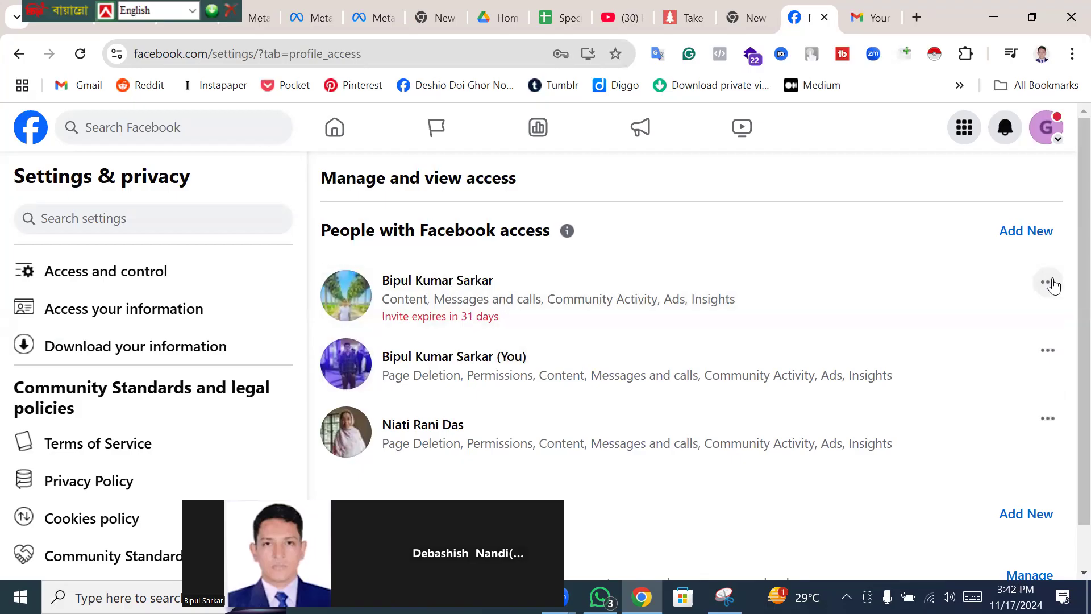
{"action": "left_click", "coordinate": [1049, 282]}
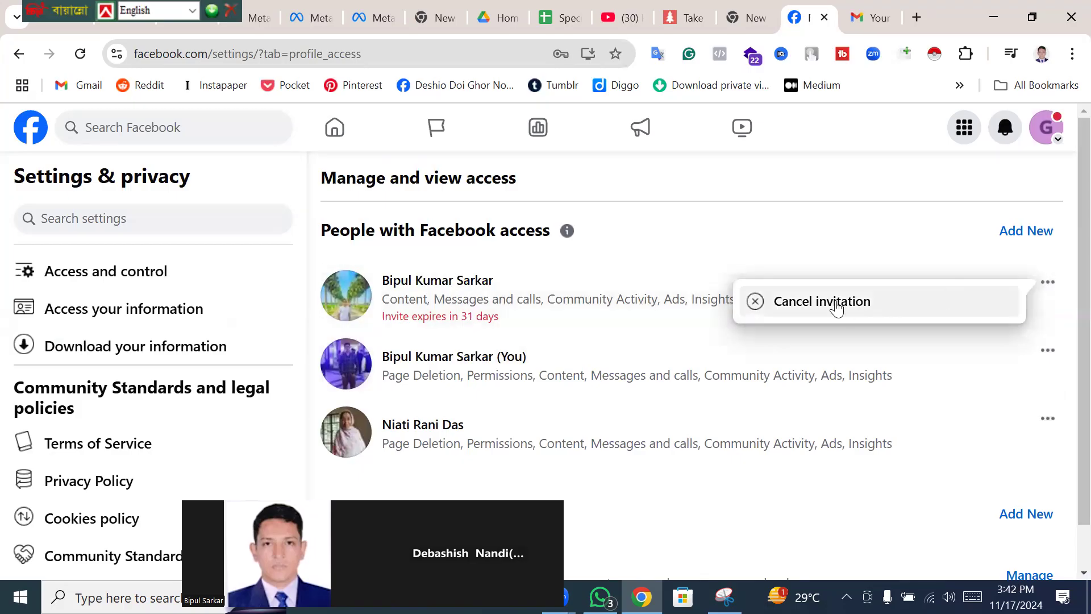
{"action": "left_click", "coordinate": [853, 249]}
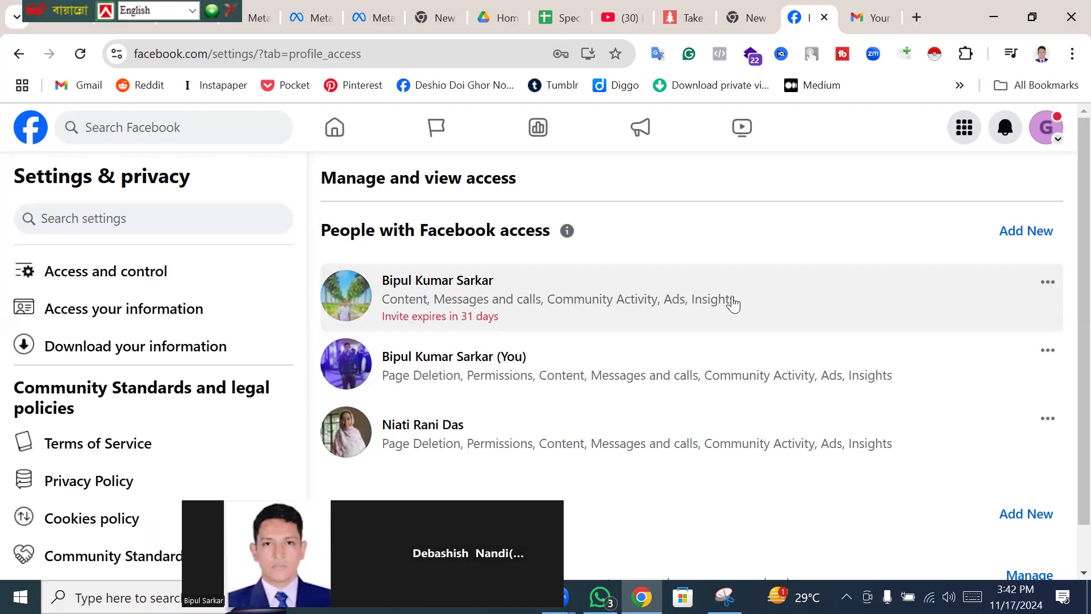
{"action": "left_click", "coordinate": [1038, 146]}
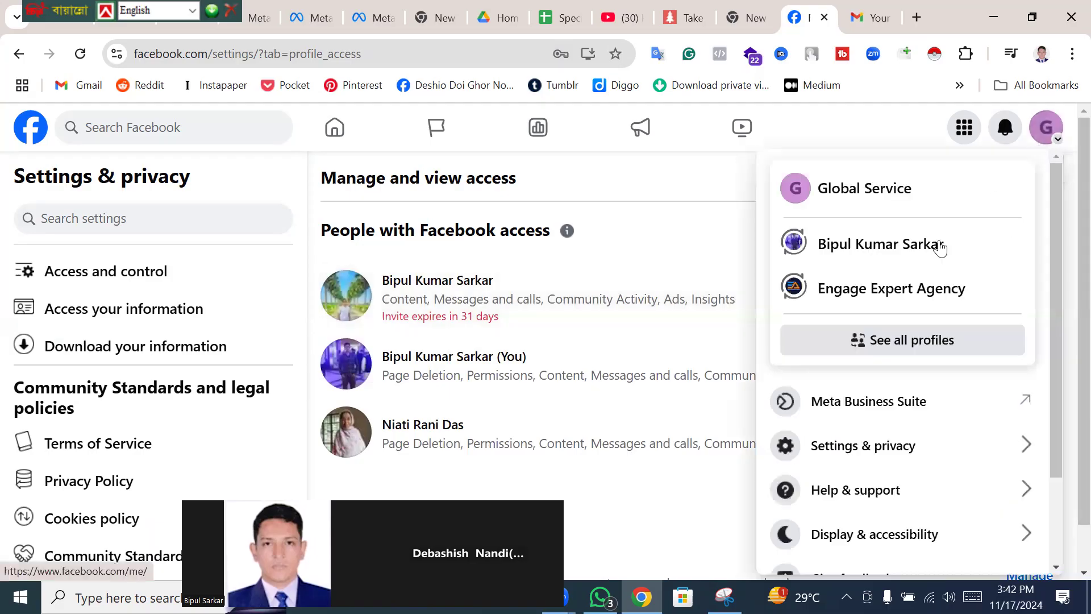
Switch to the personal profile, go to the home feed and expand See more in the sidebar
{"action": "left_click", "coordinate": [875, 250]}
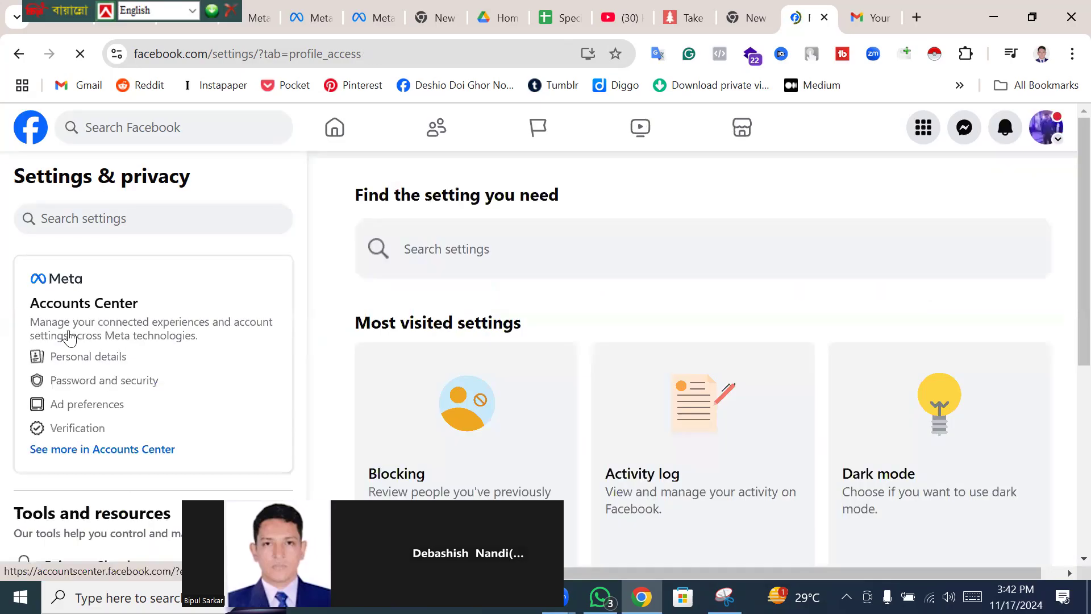
{"action": "left_click", "coordinate": [356, 142]}
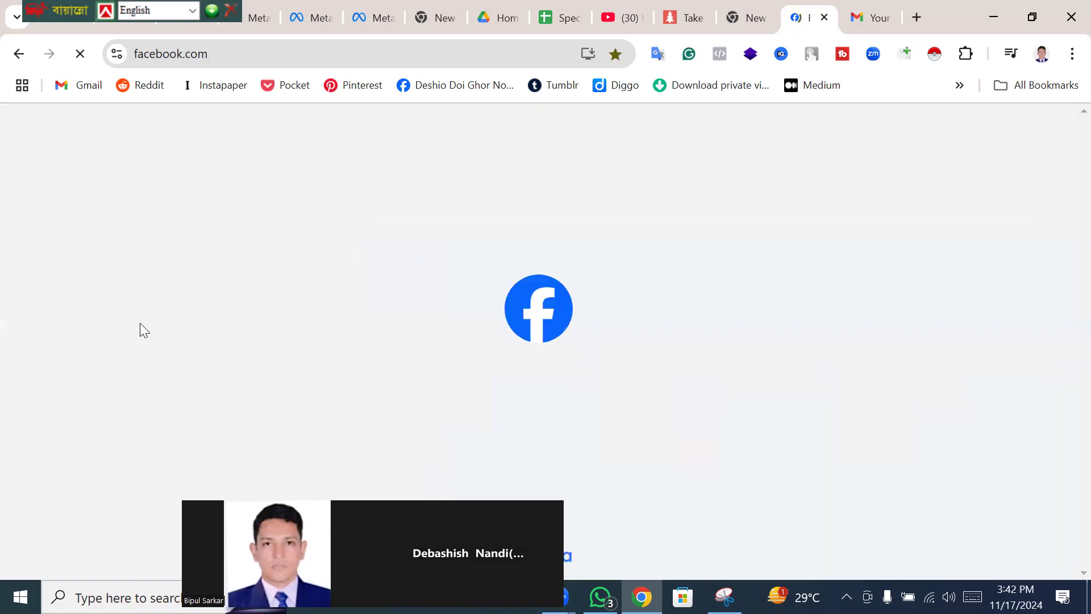
{"action": "scroll", "coordinate": [123, 333], "scroll_direction": "down", "scroll_amount": 2}
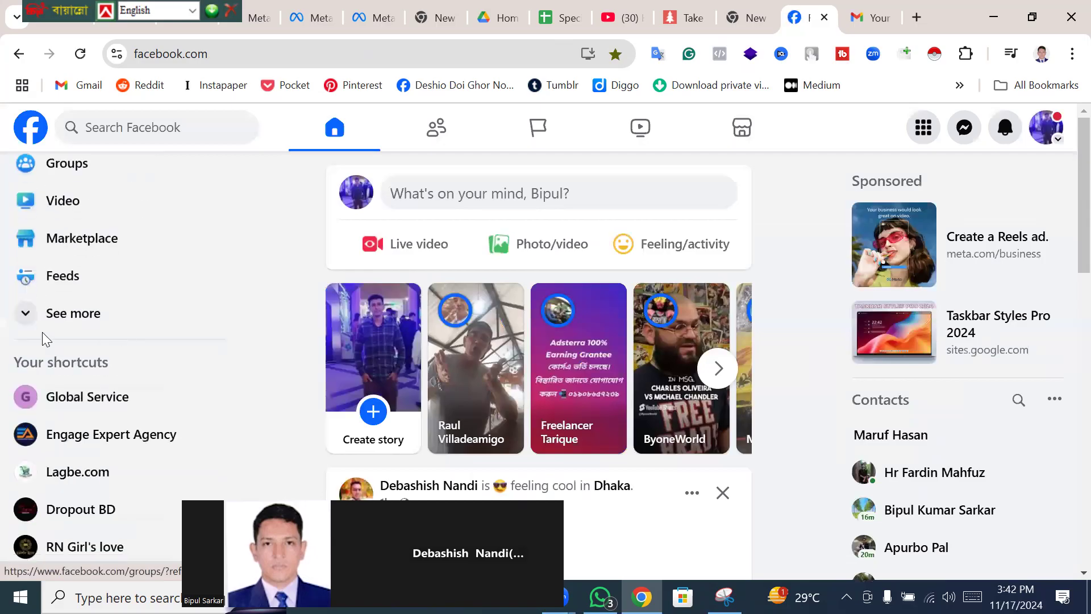
{"action": "left_click", "coordinate": [146, 316]}
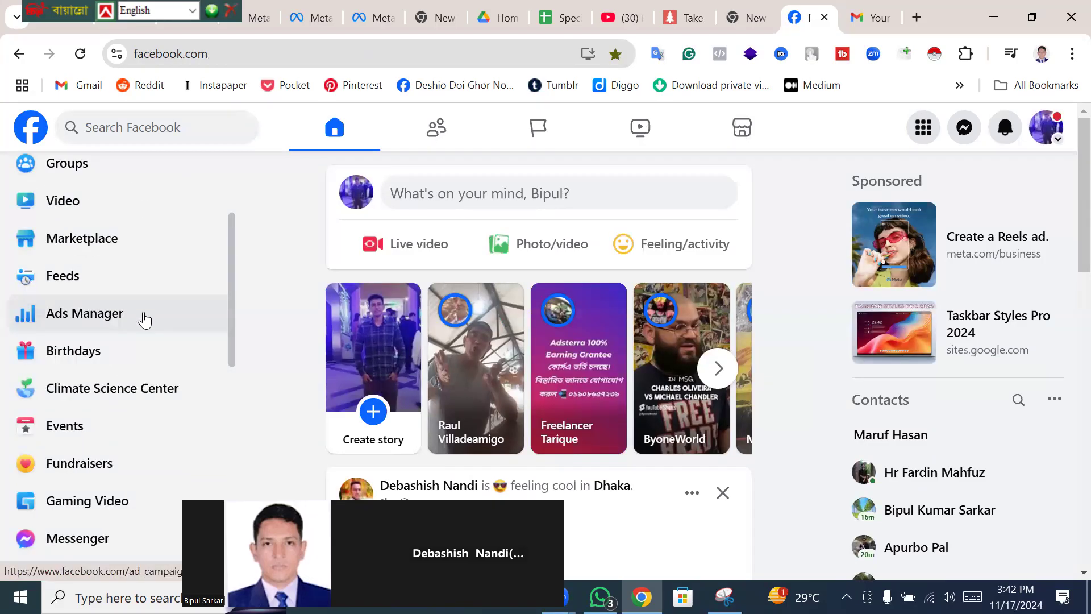
{"action": "scroll", "coordinate": [145, 320], "scroll_direction": "down", "scroll_amount": 3}
{"action": "scroll", "coordinate": [145, 320], "scroll_direction": "down", "scroll_amount": 3}
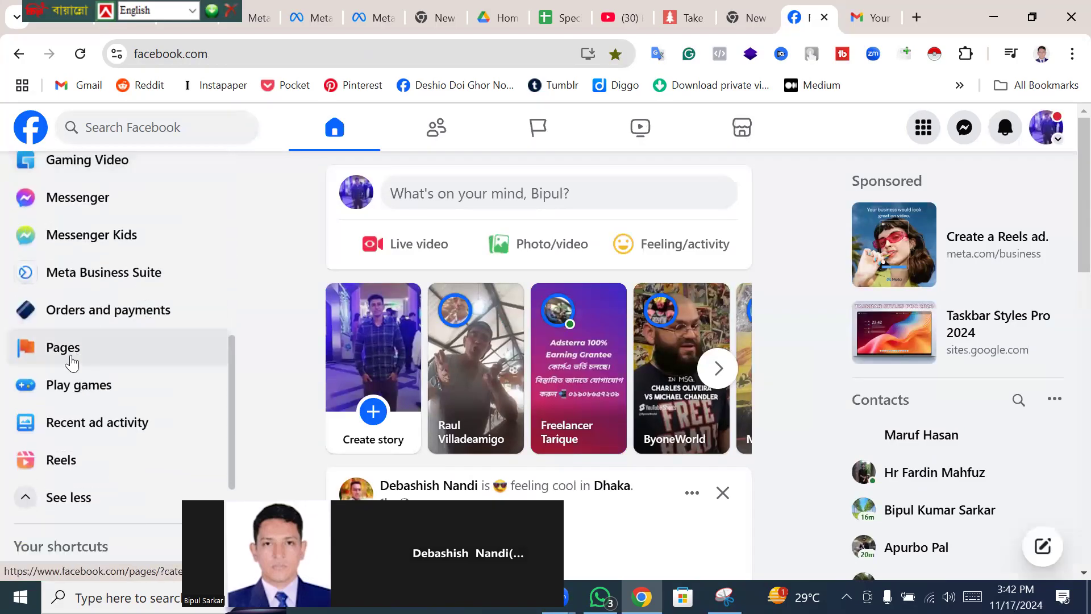
Box Pages in red on a Lightshot capture of the sidebar, then open Pages you manage
{"action": "left_click", "coordinate": [846, 597]}
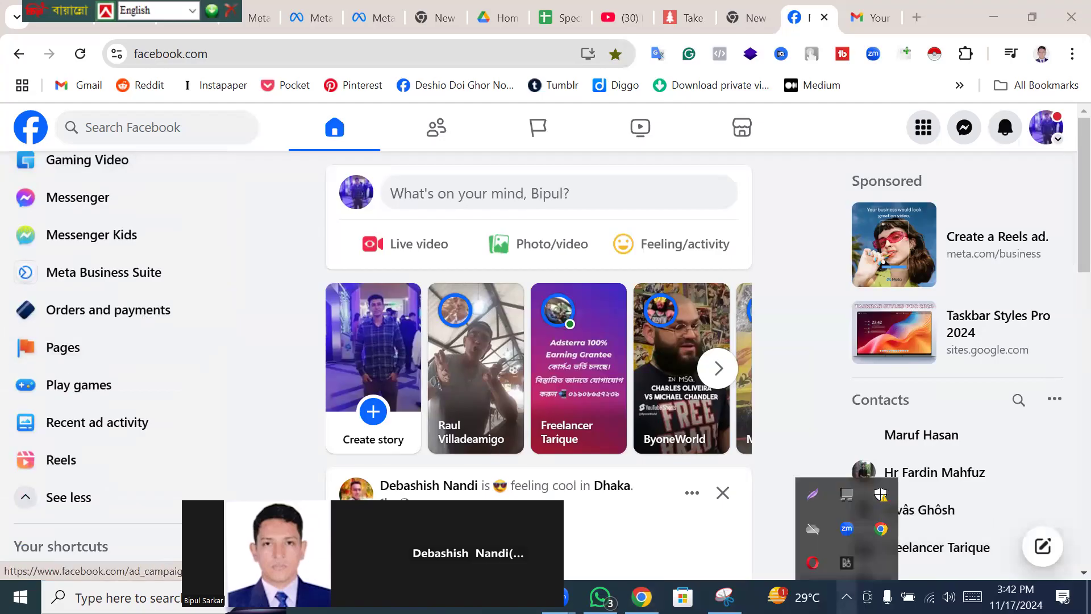
{"action": "left_click", "coordinate": [813, 494]}
{"action": "mouse_move", "coordinate": [0, 165]}
{"action": "left_mouse_down"}
{"action": "mouse_move", "coordinate": [170, 470]}
{"action": "mouse_move", "coordinate": [252, 572]}
{"action": "left_mouse_up"}
{"action": "left_click", "coordinate": [270, 443]}
{"action": "mouse_move", "coordinate": [1, 328]}
{"action": "left_mouse_down"}
{"action": "mouse_move", "coordinate": [46, 365]}
{"action": "mouse_move", "coordinate": [98, 368]}
{"action": "left_mouse_up"}
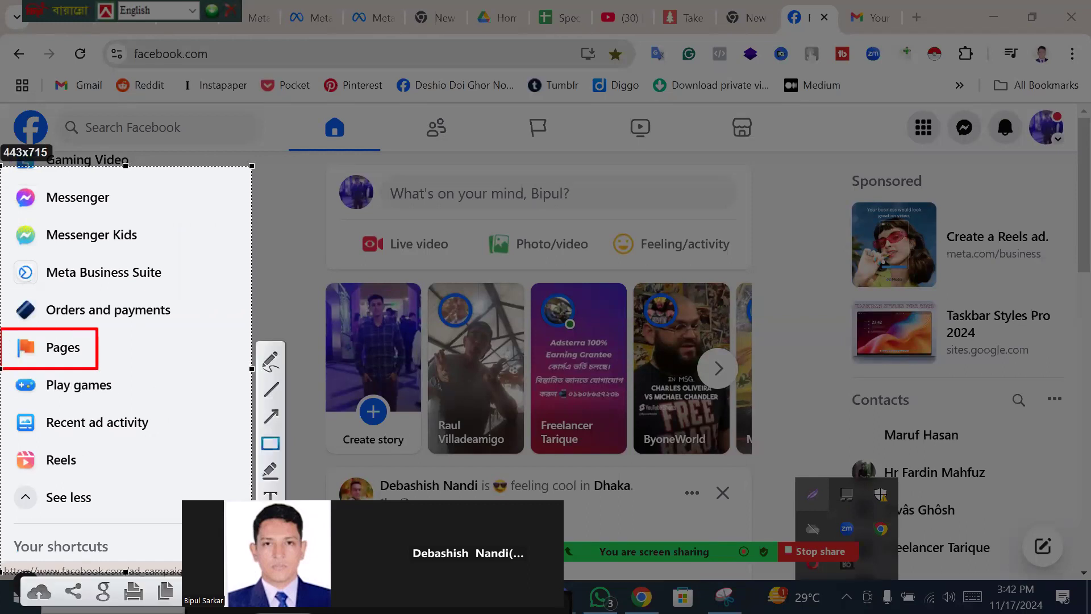
{"action": "left_click", "coordinate": [72, 354]}
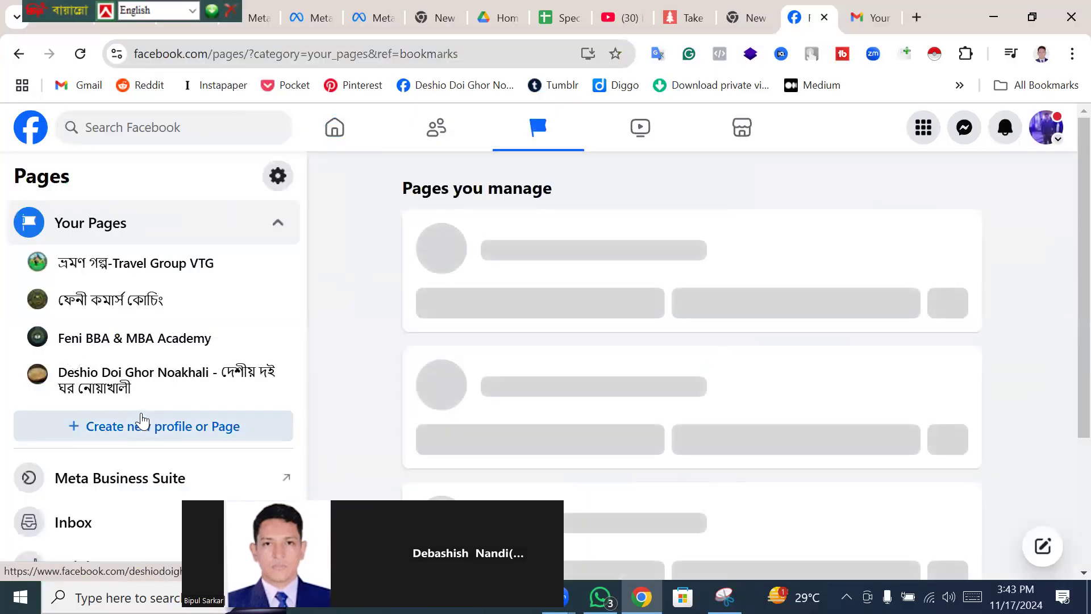
{"action": "scroll", "coordinate": [142, 418], "scroll_direction": "down", "scroll_amount": 3}
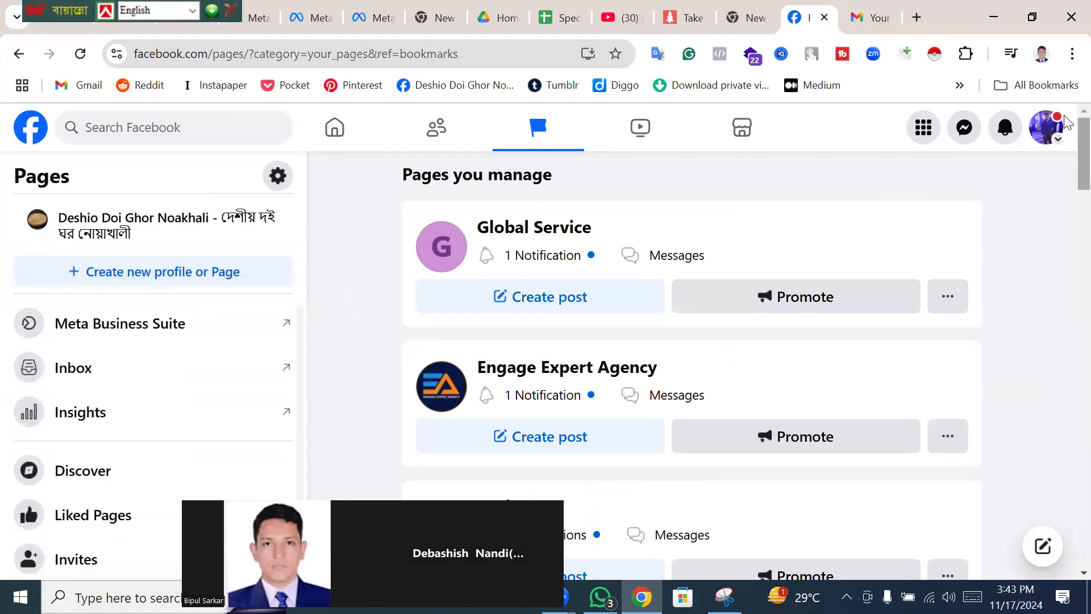
Zoom the browser page out to 80%
{"action": "left_click", "coordinate": [1071, 54]}
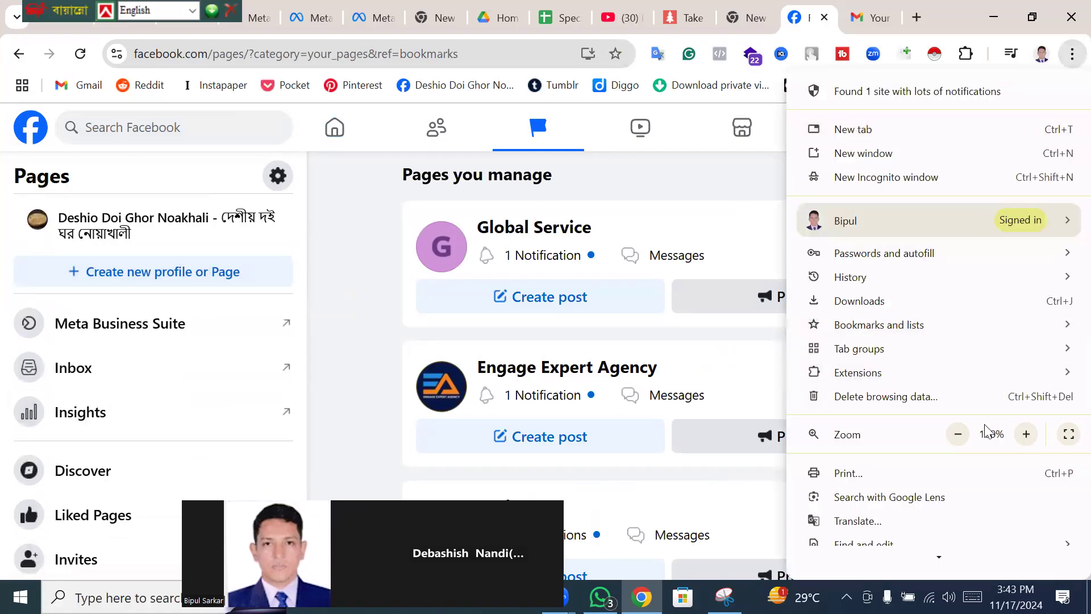
{"action": "left_click", "coordinate": [958, 434]}
{"action": "left_click", "coordinate": [958, 435]}
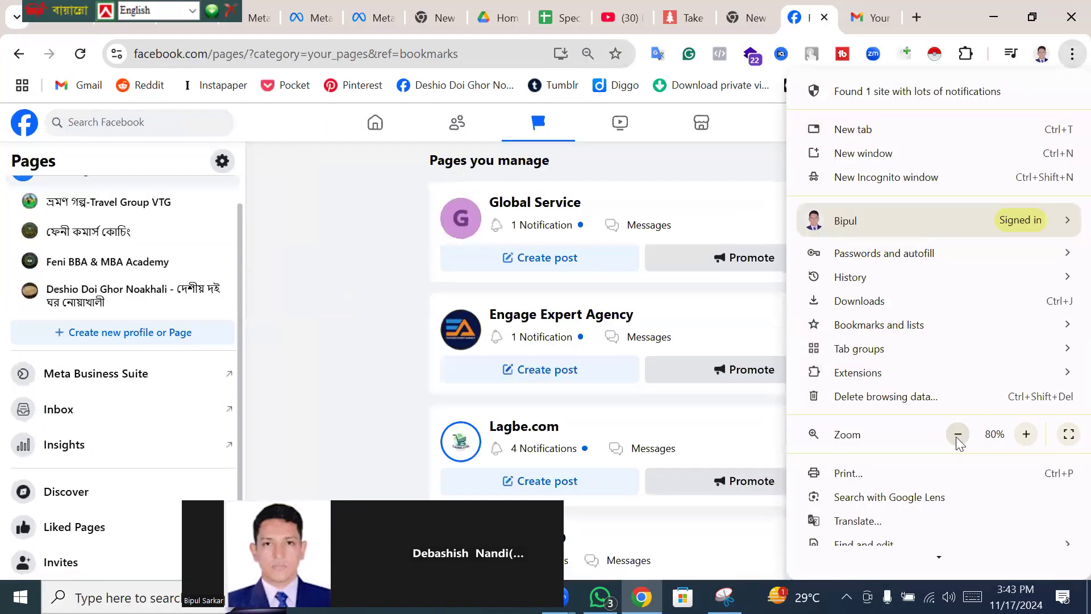
{"action": "left_click", "coordinate": [76, 425]}
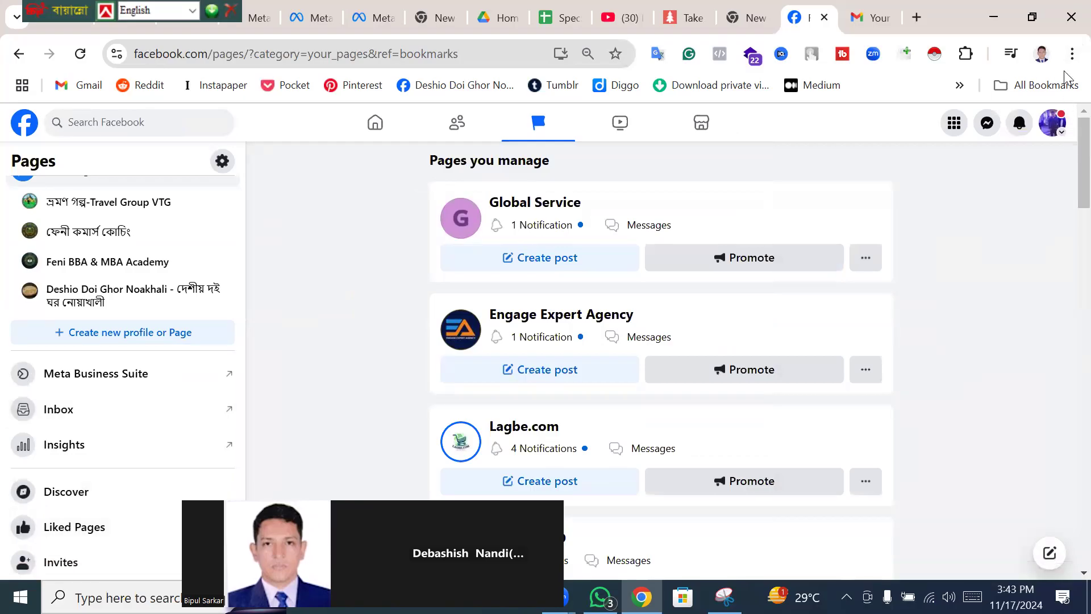
Zoom the browser page back in to 90%
{"action": "left_click", "coordinate": [1072, 53]}
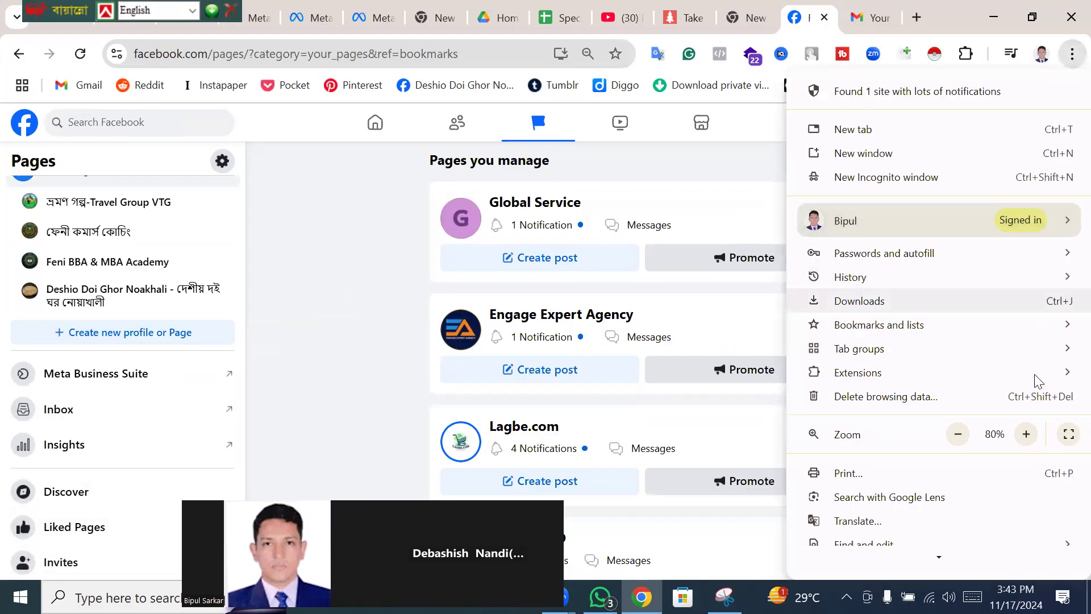
{"action": "left_click", "coordinate": [1029, 436]}
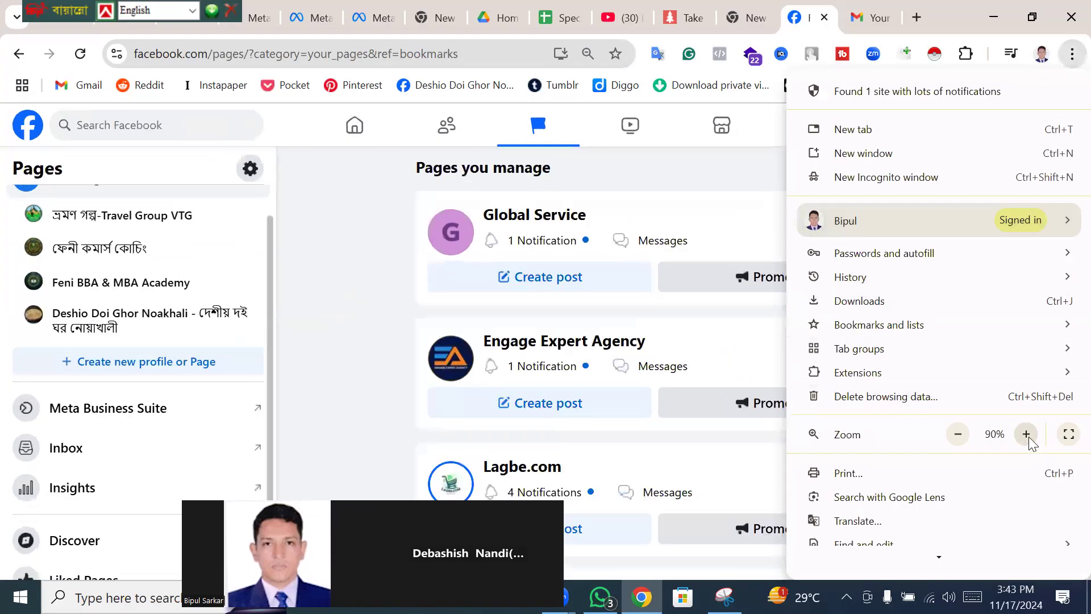
{"action": "left_click", "coordinate": [224, 396]}
{"action": "scroll", "coordinate": [224, 396], "scroll_direction": "down", "scroll_amount": 1}
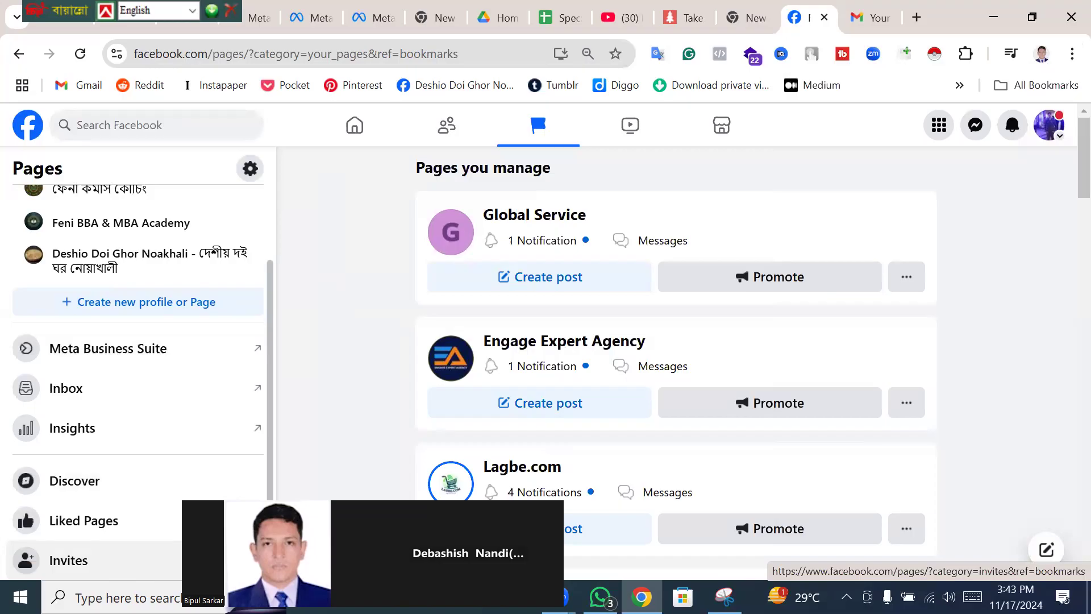
Mark Invites with a red box and arrow in a Lightshot capture, then open the Invites list
{"action": "left_click", "coordinate": [846, 595]}
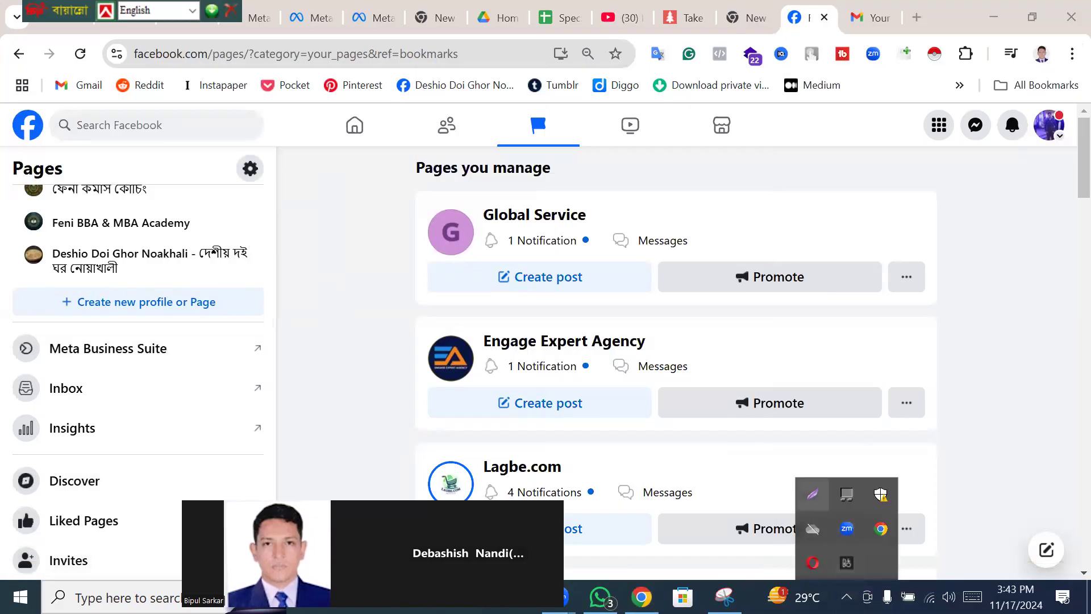
{"action": "left_click", "coordinate": [813, 494]}
{"action": "mouse_move", "coordinate": [1, 295]}
{"action": "left_mouse_down"}
{"action": "mouse_move", "coordinate": [155, 610]}
{"action": "mouse_move", "coordinate": [224, 564]}
{"action": "mouse_move", "coordinate": [223, 579]}
{"action": "left_mouse_up"}
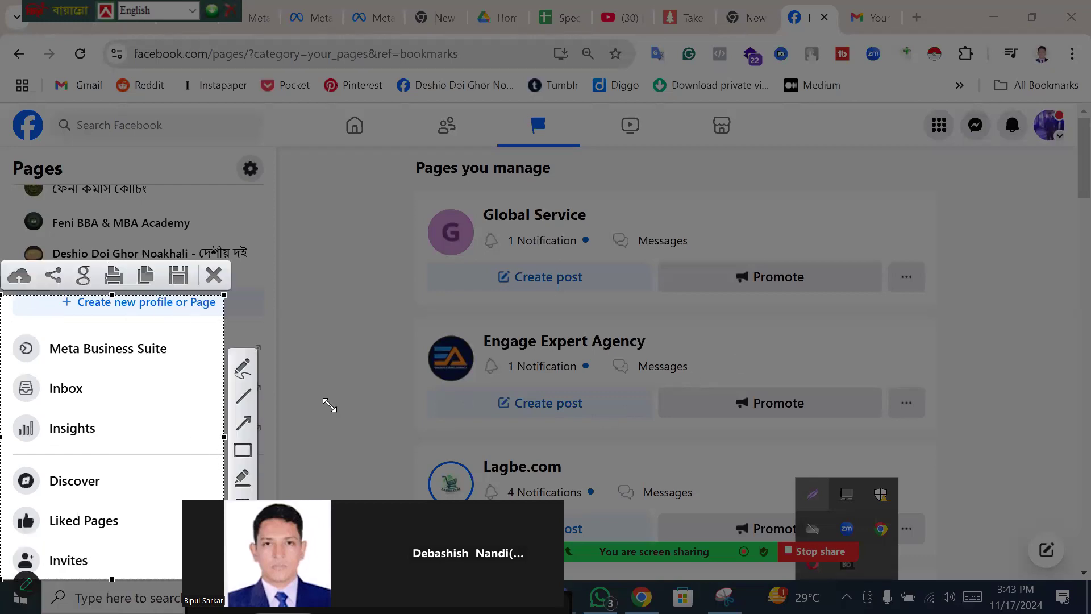
{"action": "left_click", "coordinate": [243, 450]}
{"action": "mouse_move", "coordinate": [3, 545]}
{"action": "left_mouse_down"}
{"action": "mouse_move", "coordinate": [17, 568]}
{"action": "mouse_move", "coordinate": [104, 571]}
{"action": "left_mouse_up"}
{"action": "left_click", "coordinate": [244, 420]}
{"action": "left_click_drag", "start_coordinate": [141, 485], "coordinate": [98, 549]}
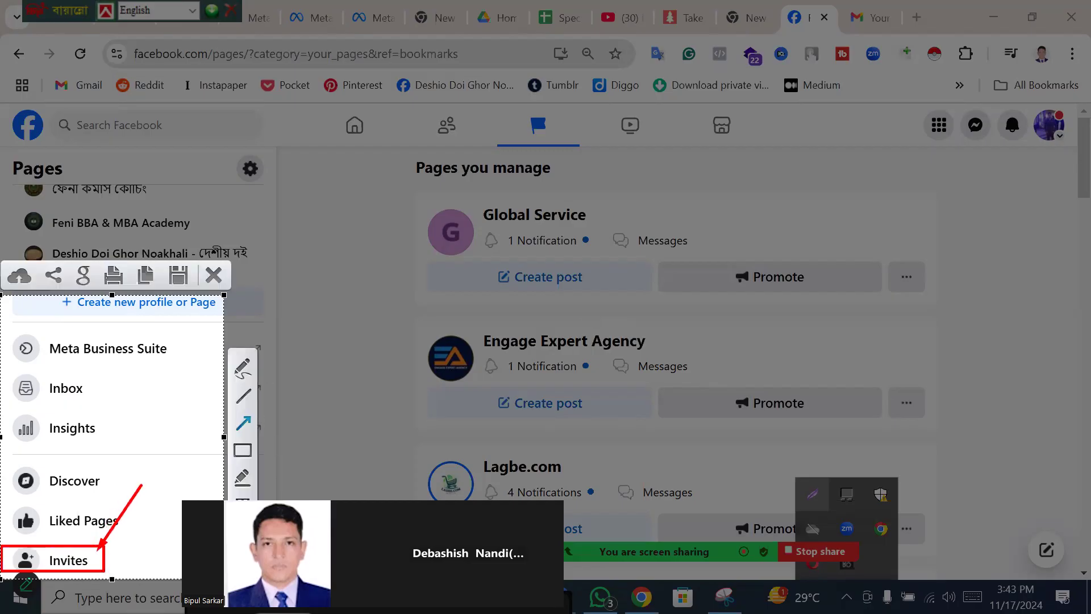
{"action": "left_click", "coordinate": [214, 276]}
{"action": "left_click", "coordinate": [81, 556]}
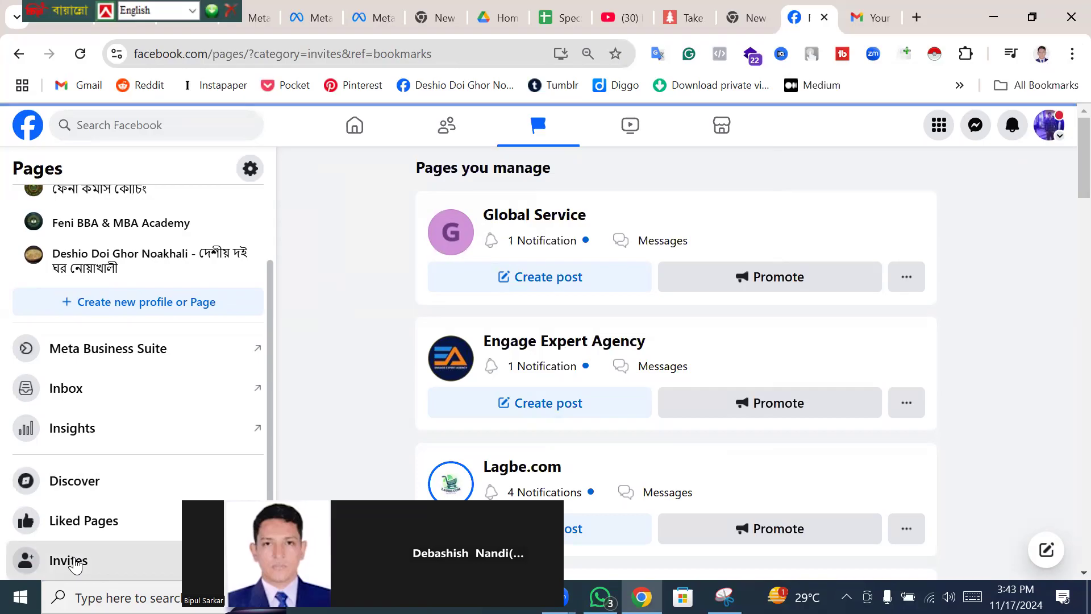
Look over the Page and profile invites, then open a new Firefox window
{"action": "scroll", "coordinate": [655, 273], "scroll_direction": "down", "scroll_amount": 2}
{"action": "scroll", "coordinate": [660, 276], "scroll_direction": "up", "scroll_amount": 2}
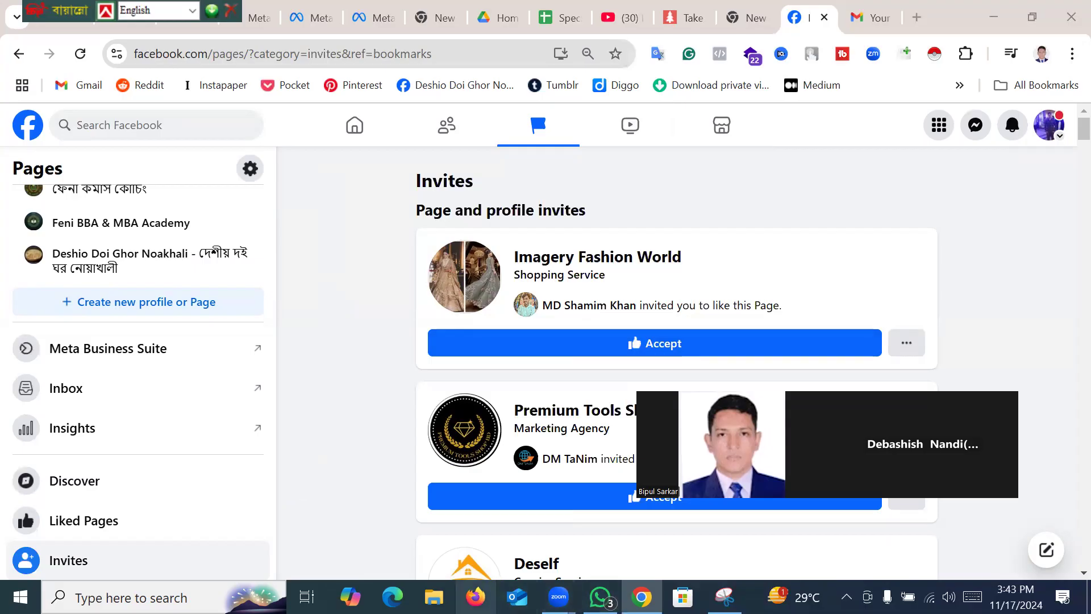
{"action": "left_click", "coordinate": [476, 596]}
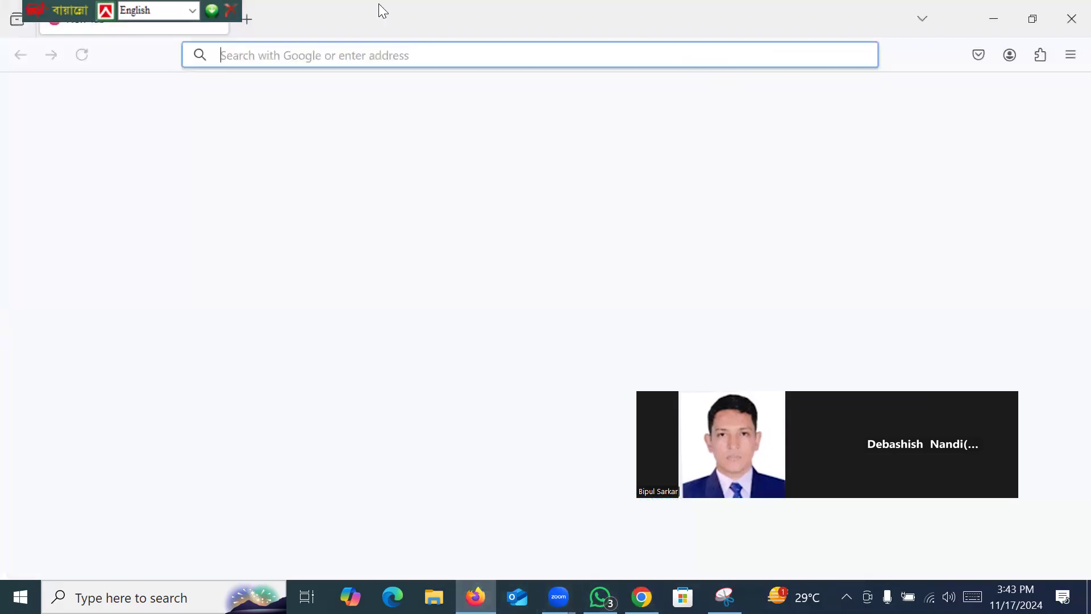
Load Facebook in Firefox, view Pages you manage and the Invitations list, then return home
{"action": "left_click", "coordinate": [188, 405]}
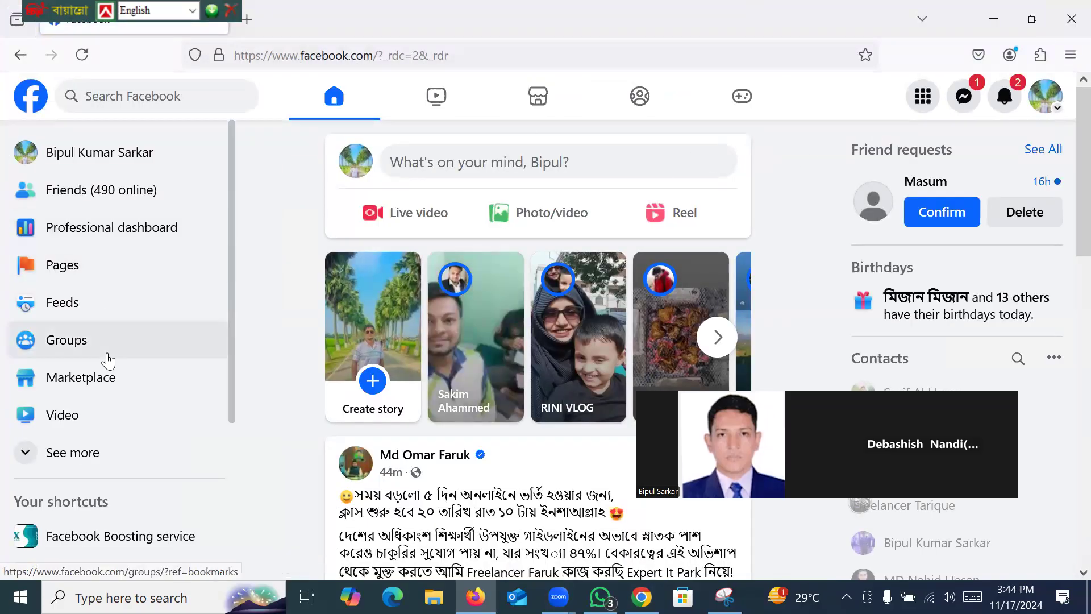
{"action": "left_click", "coordinate": [93, 276]}
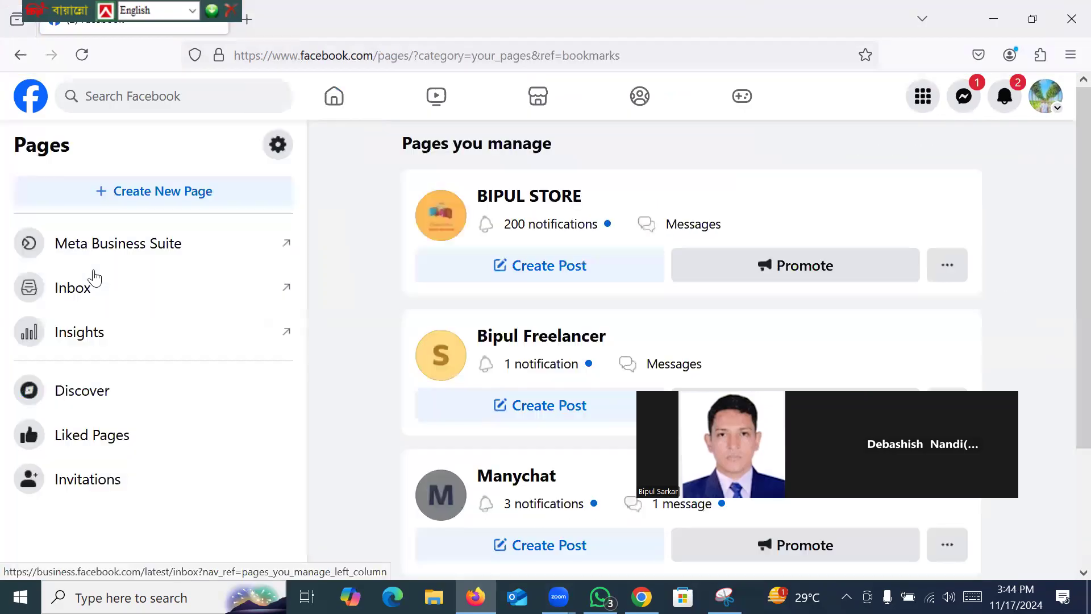
{"action": "scroll", "coordinate": [144, 431], "scroll_direction": "down", "scroll_amount": 3}
{"action": "left_click", "coordinate": [144, 488]}
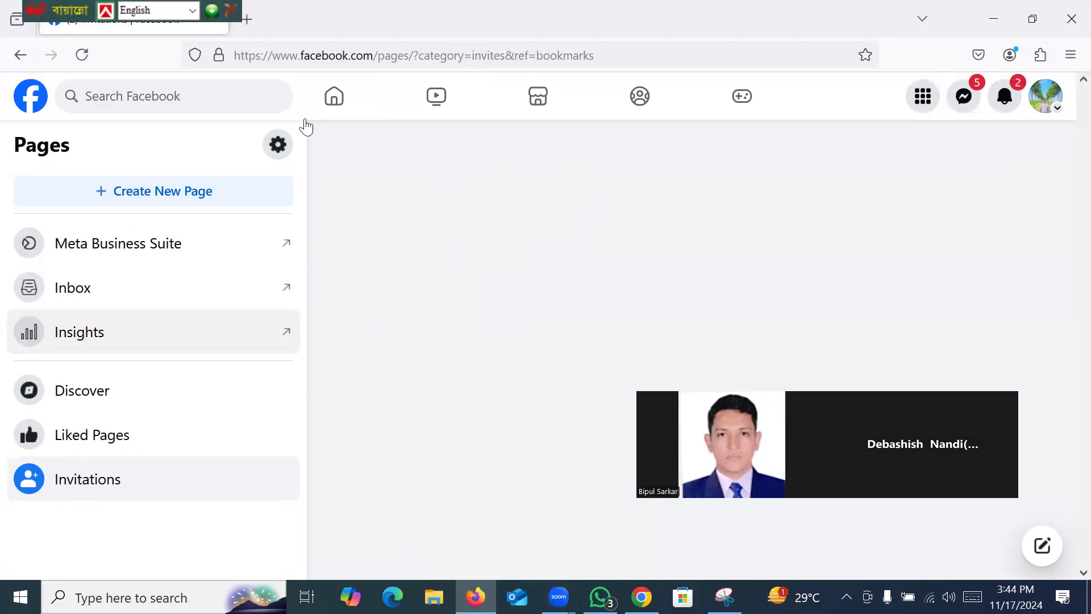
{"action": "left_click", "coordinate": [338, 102]}
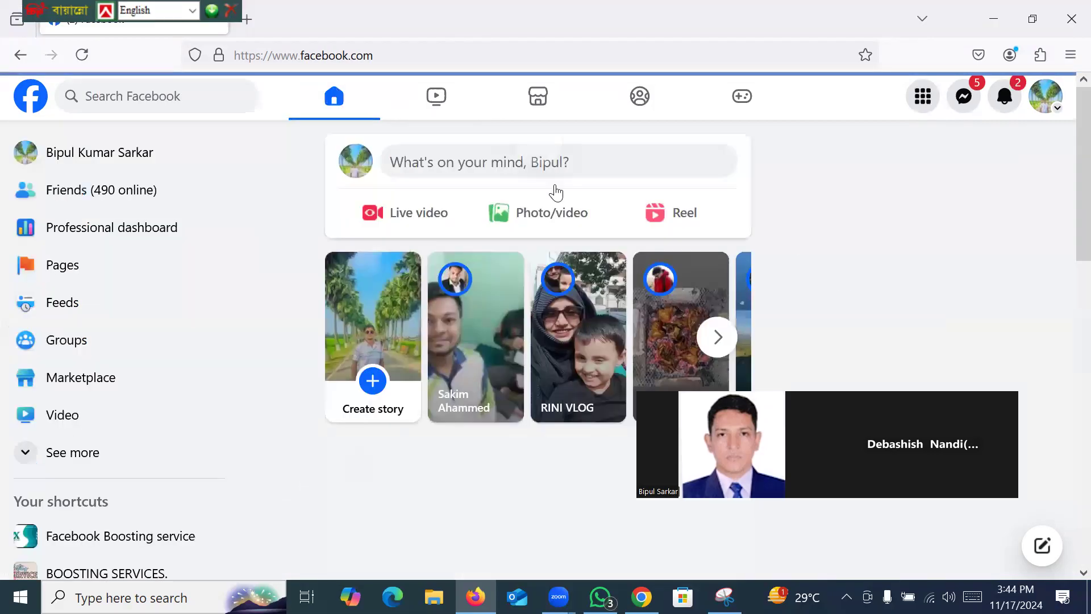
Open the Pages you manage list from the left sidebar in Firefox
{"action": "left_click", "coordinate": [79, 271]}
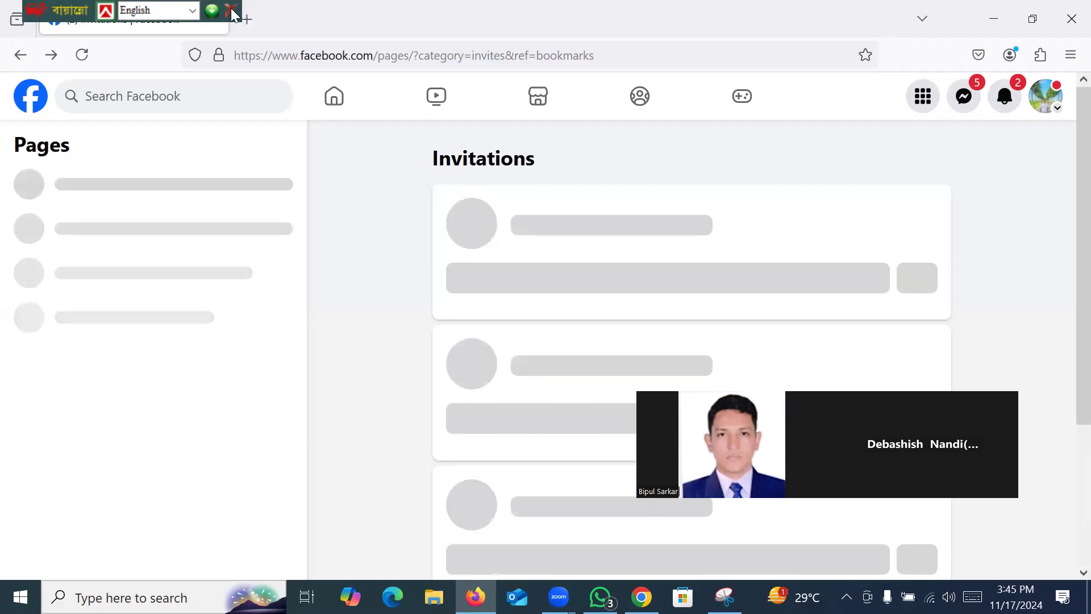
Open Invitations, box the Global Service invitation's Accept option in red in Lightshot, then close the capture
{"action": "left_click", "coordinate": [334, 100]}
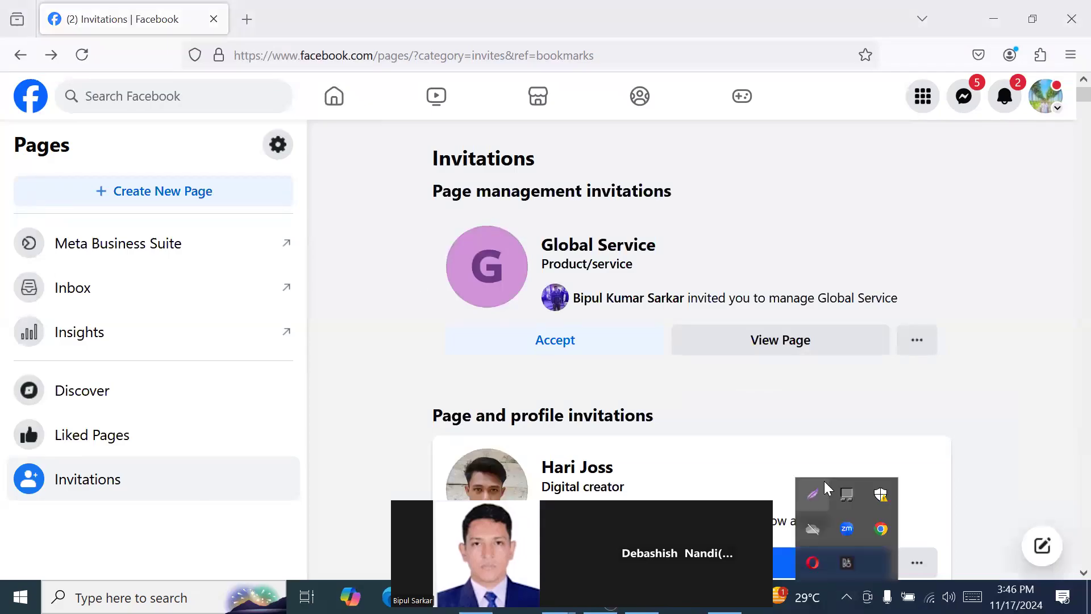
{"action": "left_click", "coordinate": [822, 486]}
{"action": "mouse_move", "coordinate": [349, 125]}
{"action": "left_mouse_down"}
{"action": "mouse_move", "coordinate": [964, 415]}
{"action": "mouse_move", "coordinate": [986, 404]}
{"action": "left_mouse_up"}
{"action": "left_click", "coordinate": [1005, 248]}
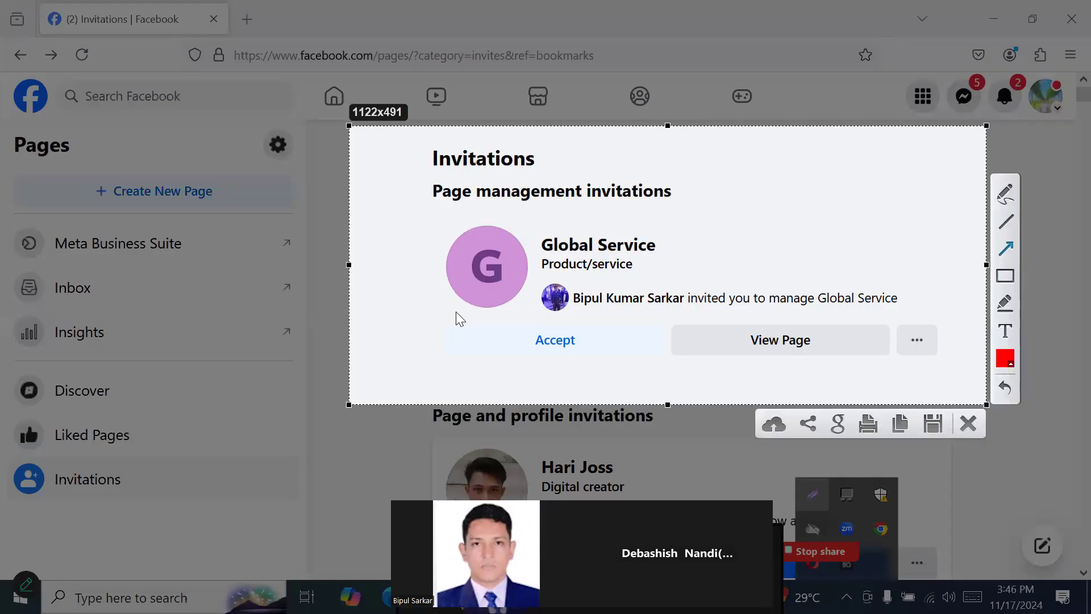
{"action": "left_click_drag", "start_coordinate": [496, 317], "coordinate": [598, 370]}
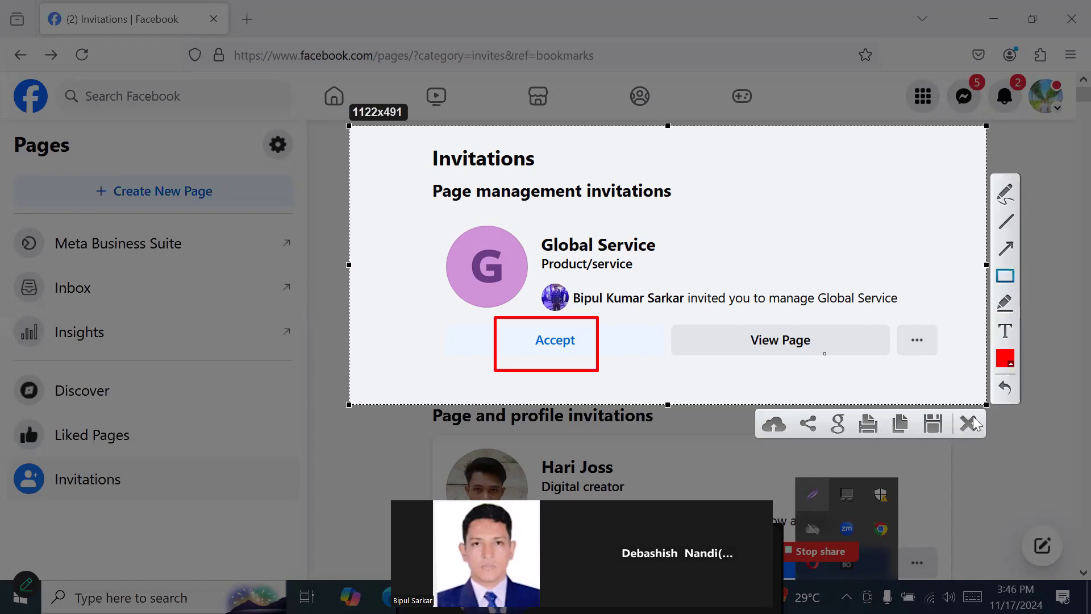
{"action": "left_click", "coordinate": [981, 429]}
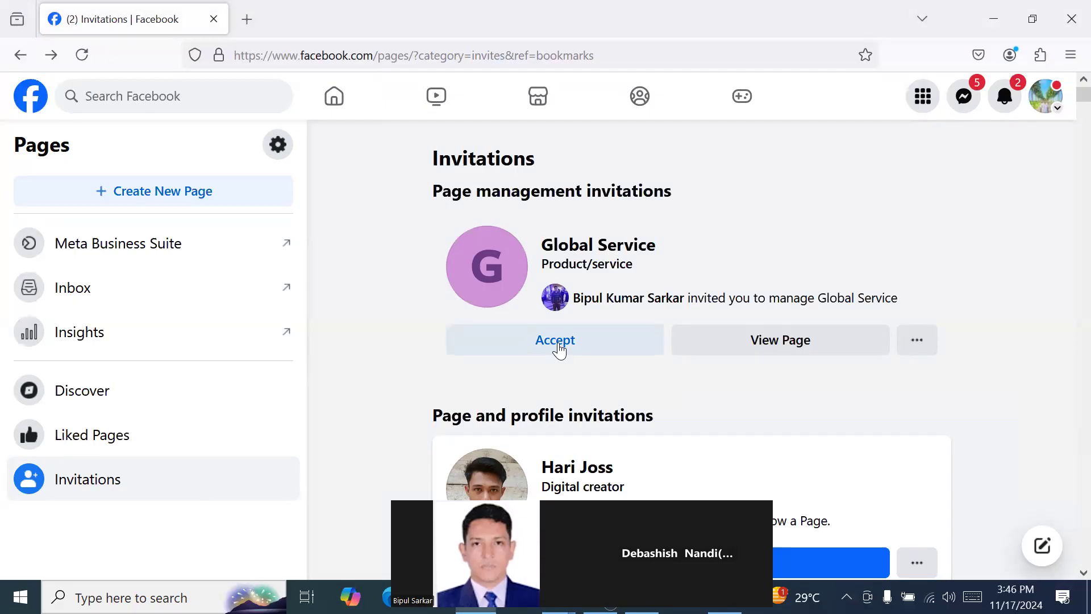
Accept the Global Service management invitation, look over its Page, then switch to the Chrome window
{"action": "left_click", "coordinate": [560, 349]}
{"action": "left_click", "coordinate": [769, 343]}
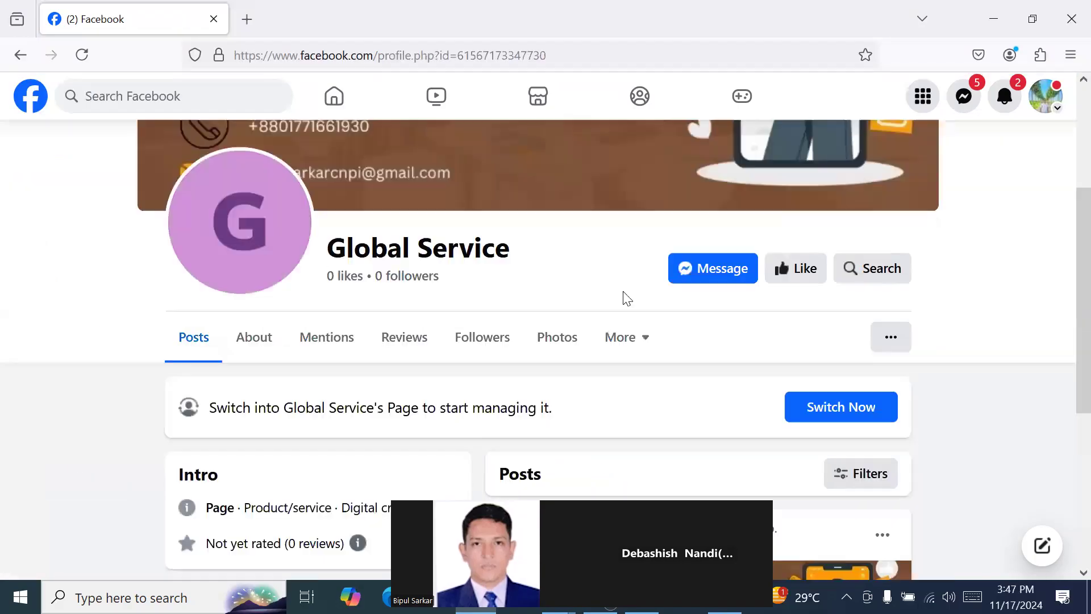
{"action": "scroll", "coordinate": [565, 316], "scroll_direction": "down", "scroll_amount": 5}
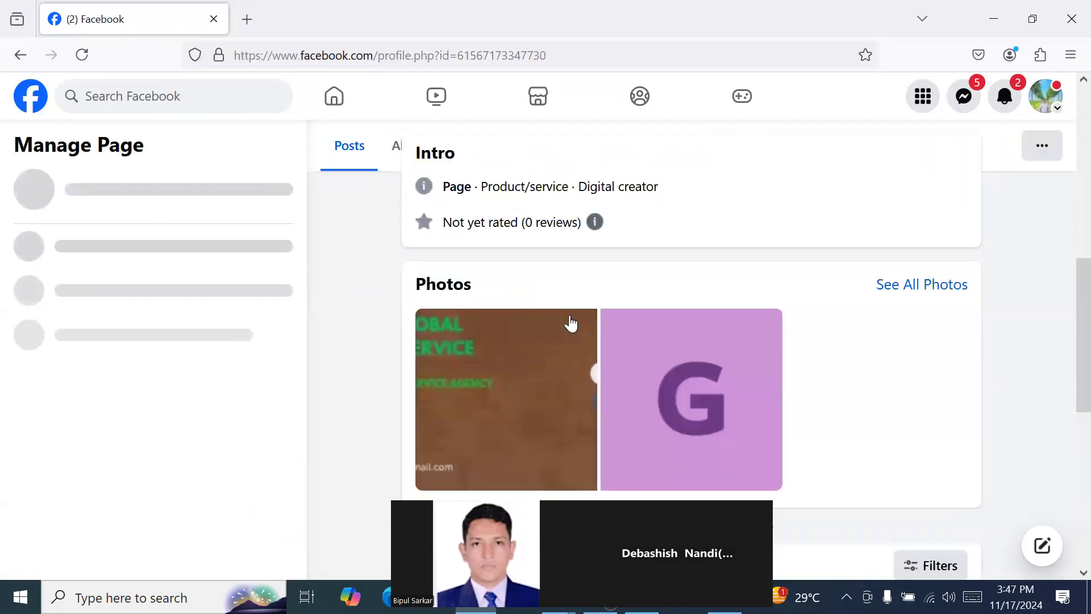
{"action": "scroll", "coordinate": [703, 280], "scroll_direction": "up", "scroll_amount": 10}
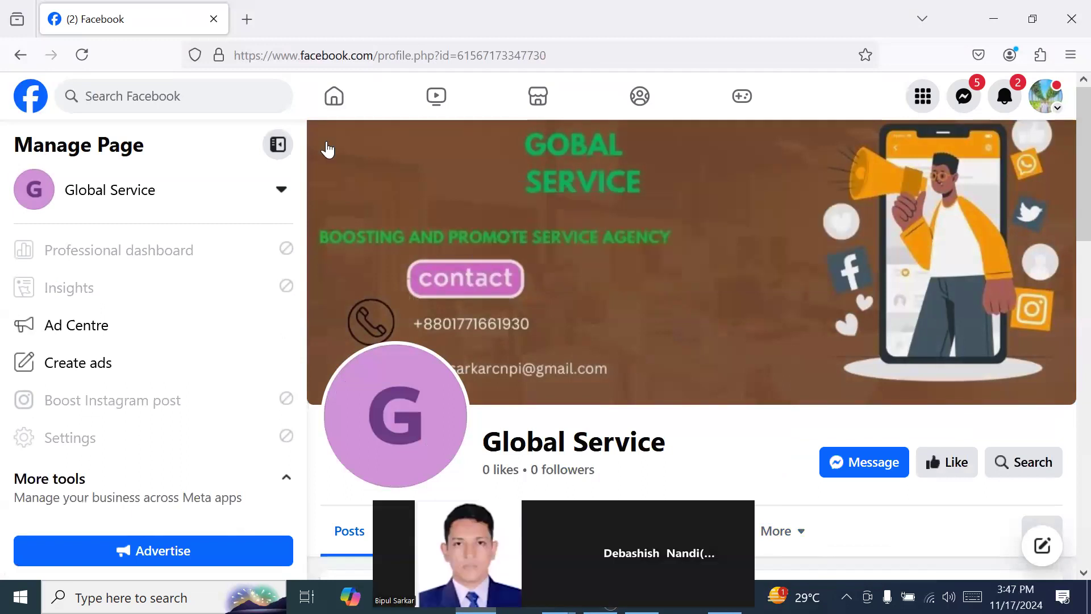
{"action": "key", "text": "alt+Tab"}
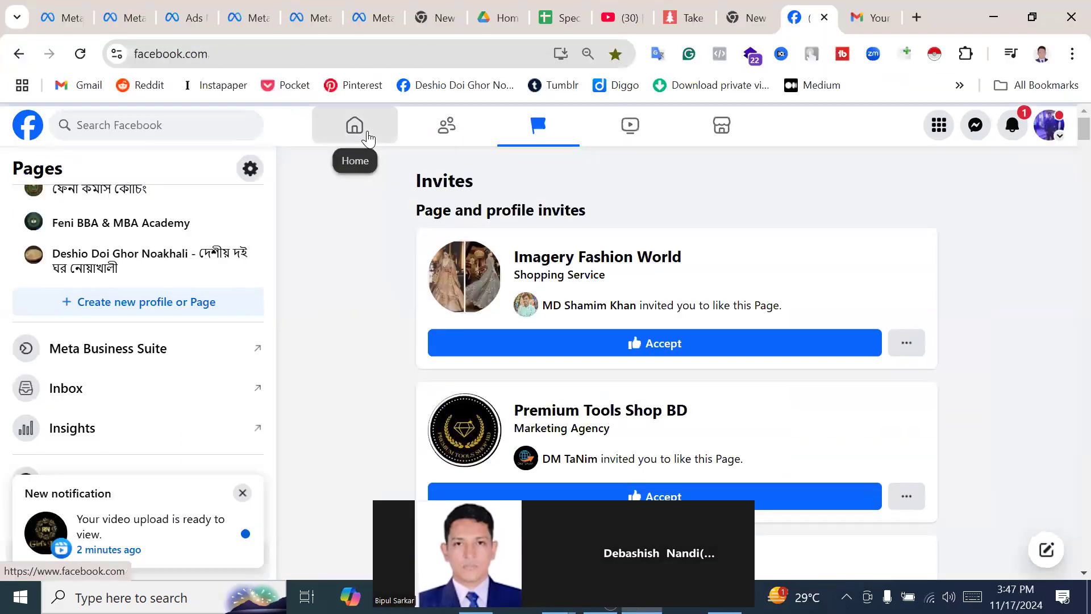
From the home feed, expand the sidebar shortcuts and open the list of managed Pages
{"action": "left_click", "coordinate": [368, 138]}
{"action": "scroll", "coordinate": [85, 335], "scroll_direction": "down", "scroll_amount": 3}
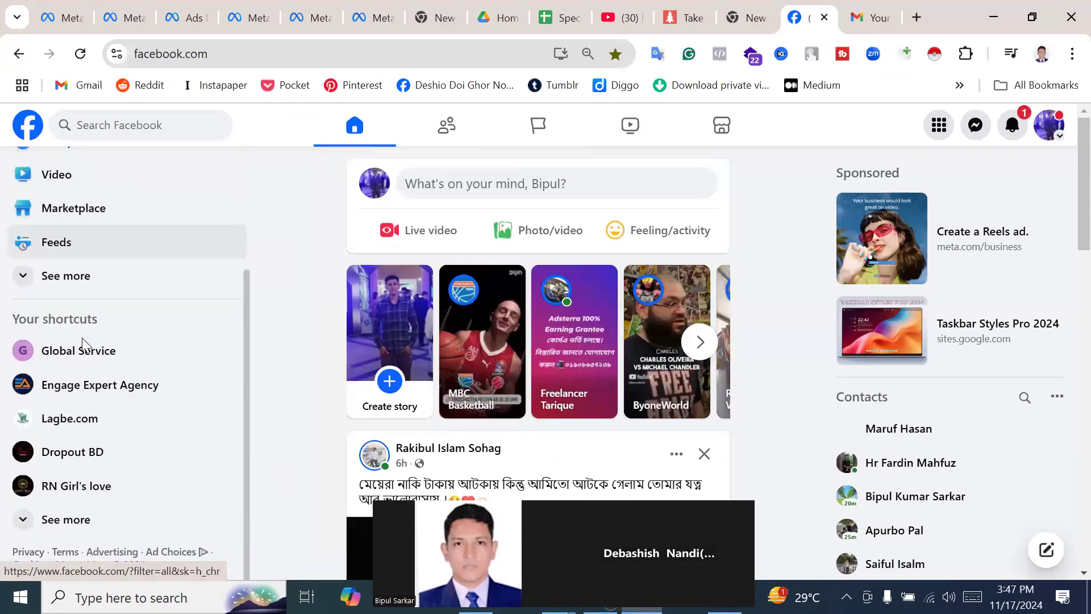
{"action": "left_click", "coordinate": [40, 281]}
{"action": "scroll", "coordinate": [102, 318], "scroll_direction": "down", "scroll_amount": 4}
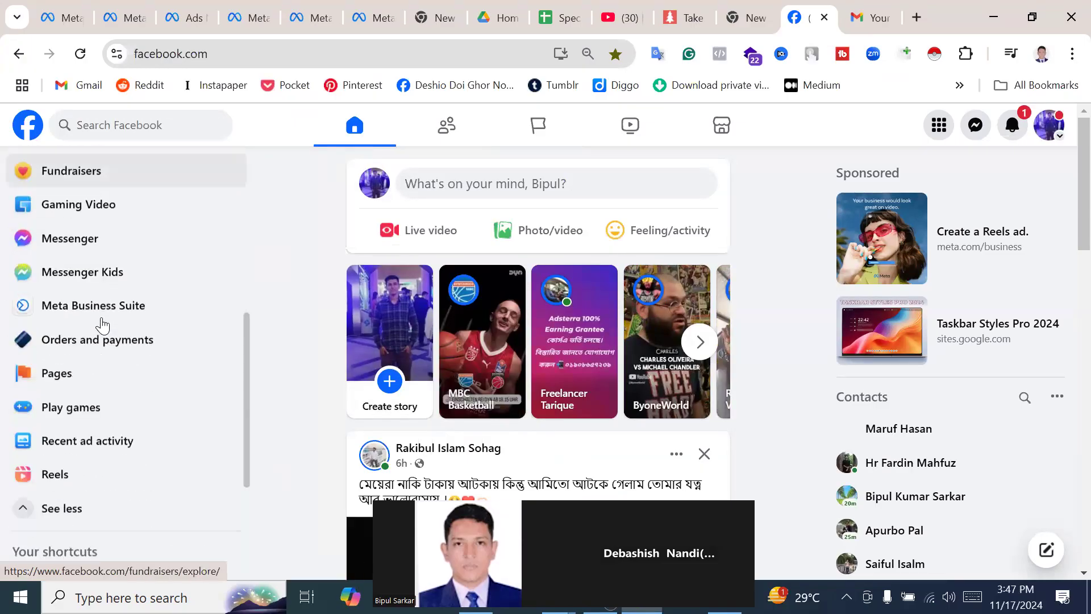
{"action": "scroll", "coordinate": [100, 321], "scroll_direction": "up", "scroll_amount": 3}
{"action": "scroll", "coordinate": [90, 353], "scroll_direction": "down", "scroll_amount": 3}
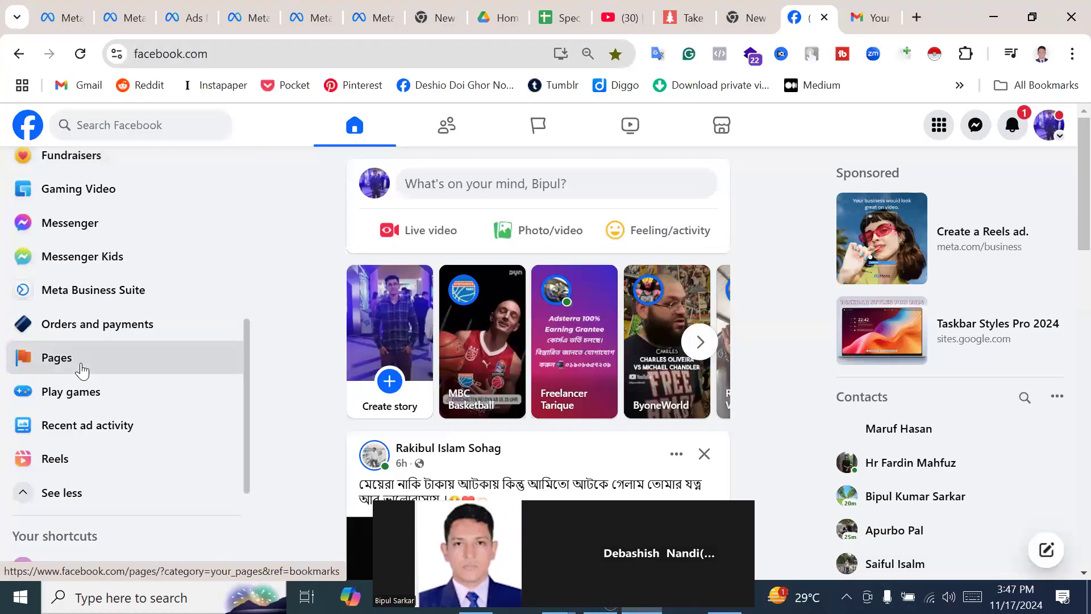
{"action": "left_click", "coordinate": [81, 369]}
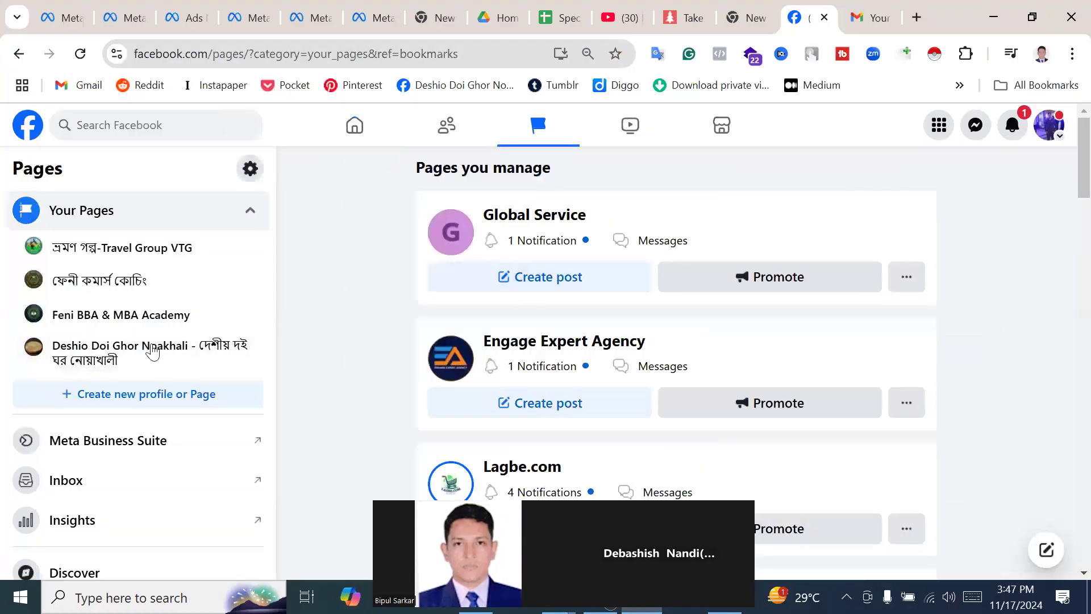
Switch the account to act as Global Service and open its Page profile
{"action": "left_click", "coordinate": [1058, 132]}
{"action": "left_click", "coordinate": [923, 227]}
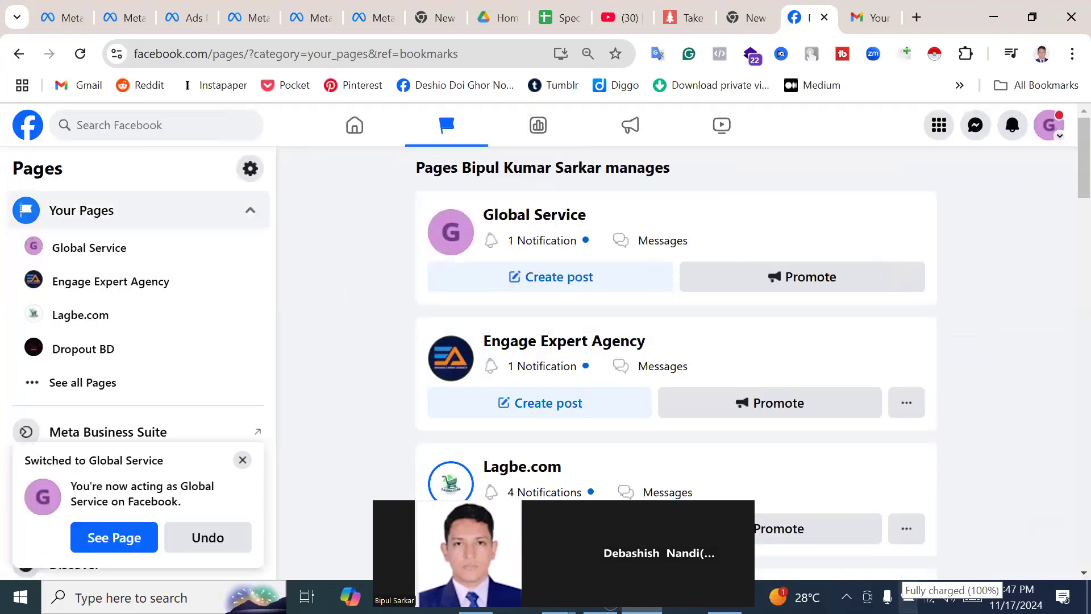
{"action": "left_click", "coordinate": [575, 291]}
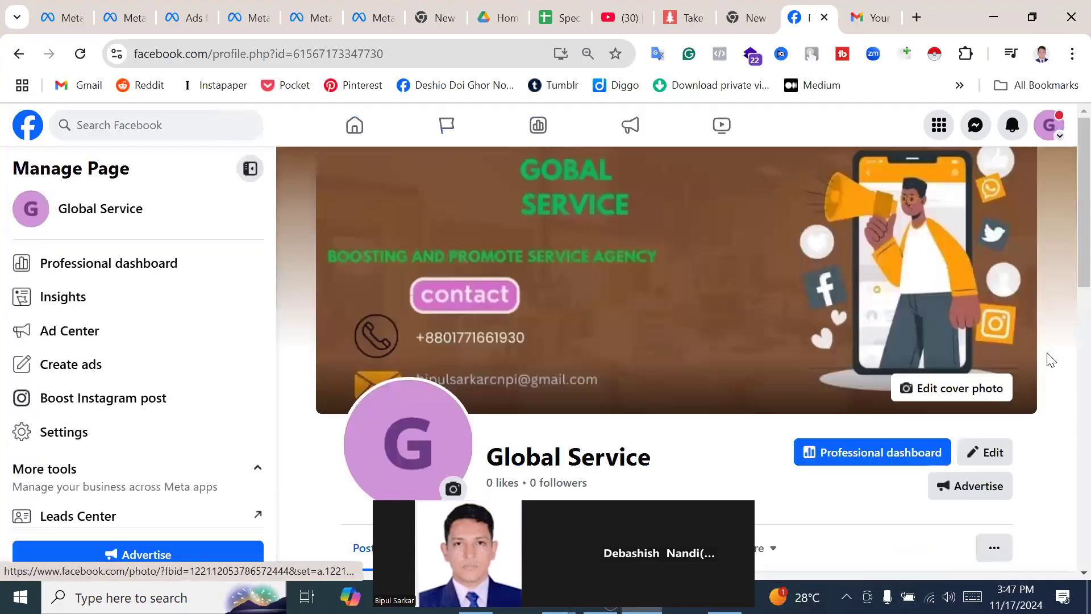
Open Page Status from the Global Service options, then its recommendation details and admin access list
{"action": "scroll", "coordinate": [999, 307], "scroll_direction": "down", "scroll_amount": 5}
{"action": "left_click", "coordinate": [993, 291]}
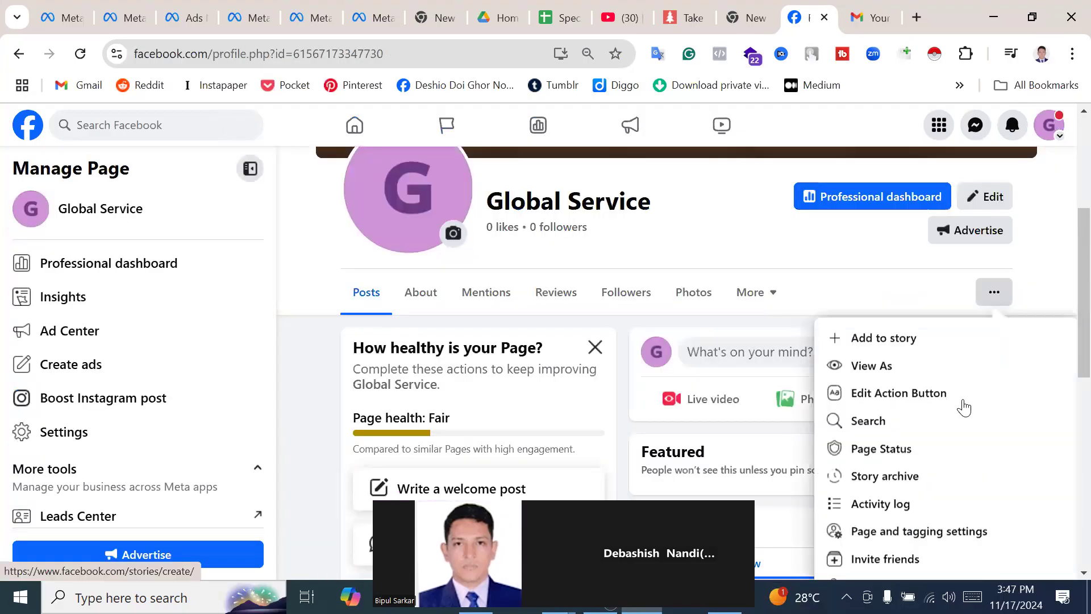
{"action": "left_click", "coordinate": [892, 455]}
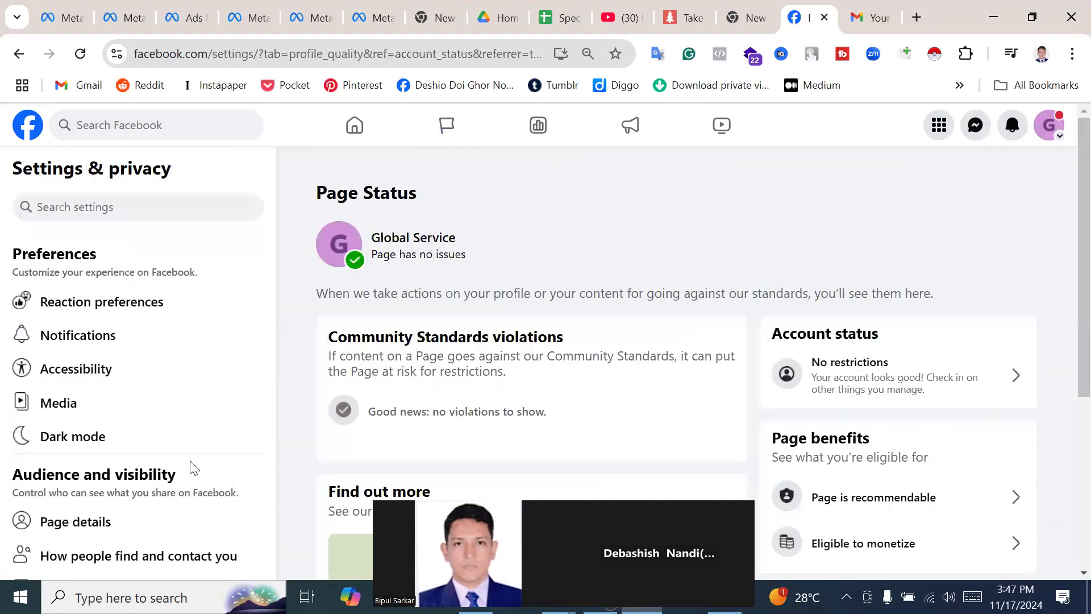
{"action": "scroll", "coordinate": [165, 475], "scroll_direction": "down", "scroll_amount": 1}
{"action": "scroll", "coordinate": [935, 411], "scroll_direction": "down", "scroll_amount": 1}
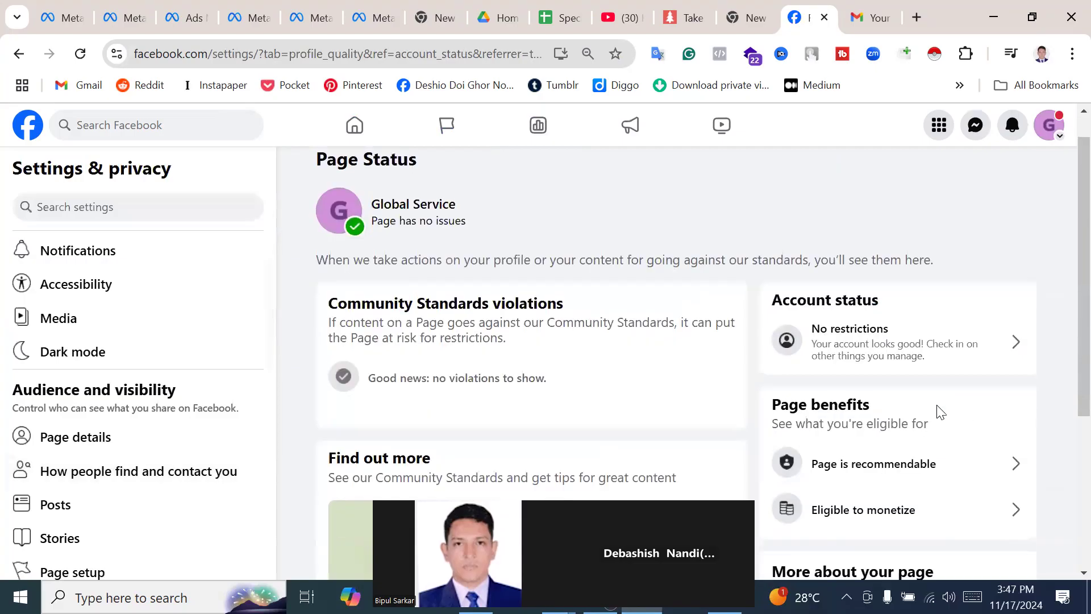
{"action": "scroll", "coordinate": [914, 333], "scroll_direction": "down", "scroll_amount": 2}
{"action": "left_click", "coordinate": [914, 333]}
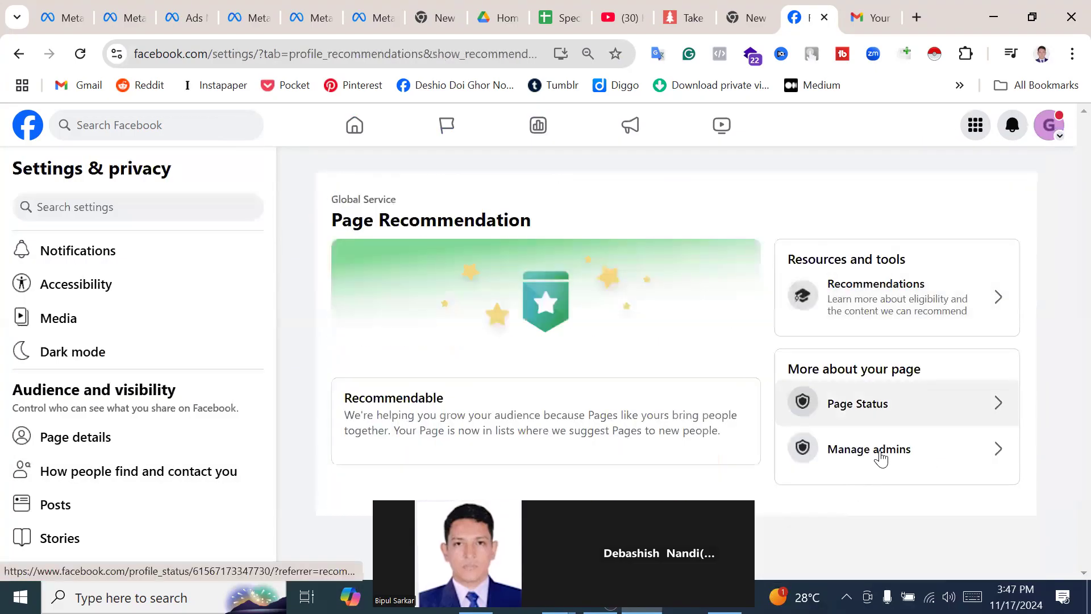
{"action": "left_click", "coordinate": [881, 456]}
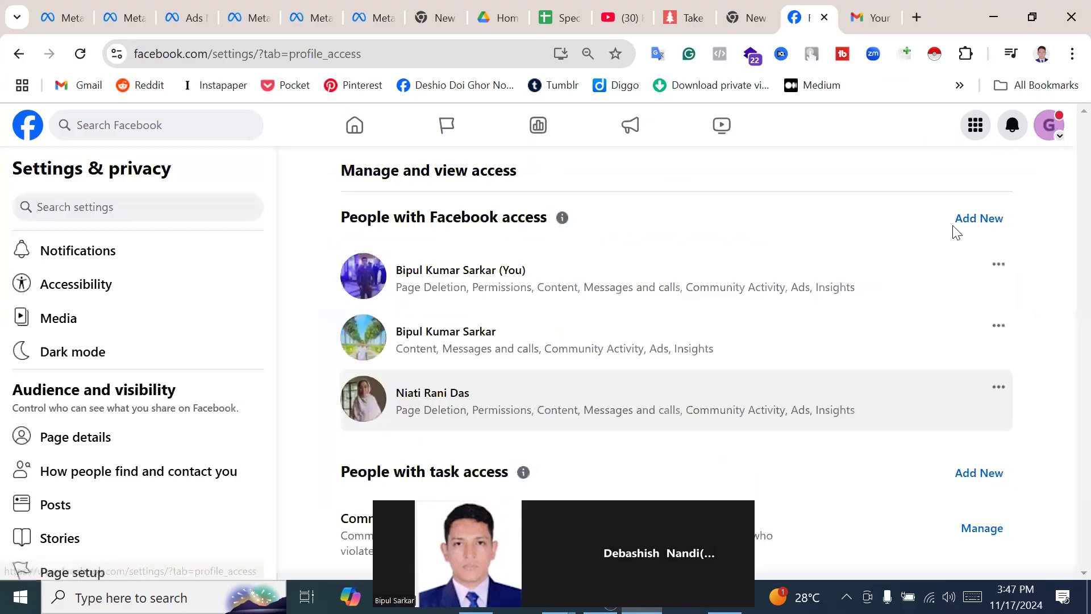
Start giving a new person Facebook access and search for them by name
{"action": "left_click", "coordinate": [973, 223]}
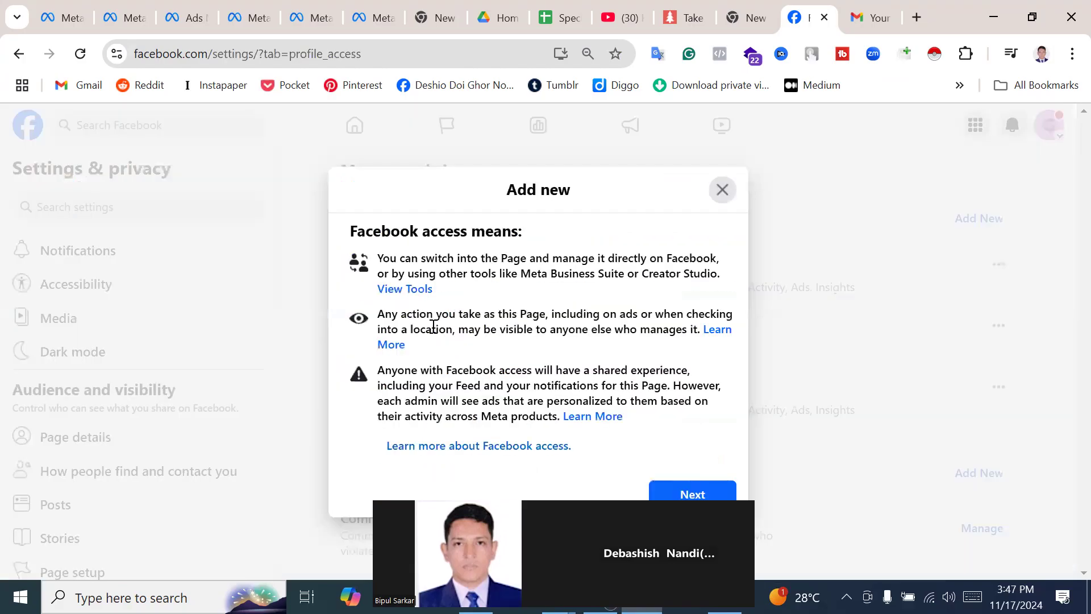
{"action": "left_click", "coordinate": [634, 486]}
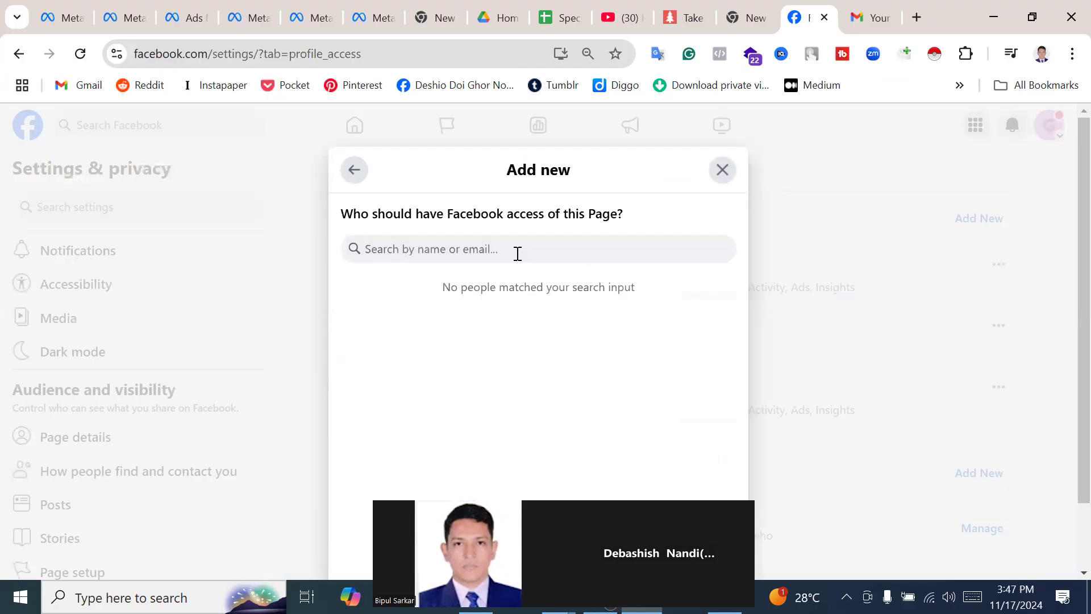
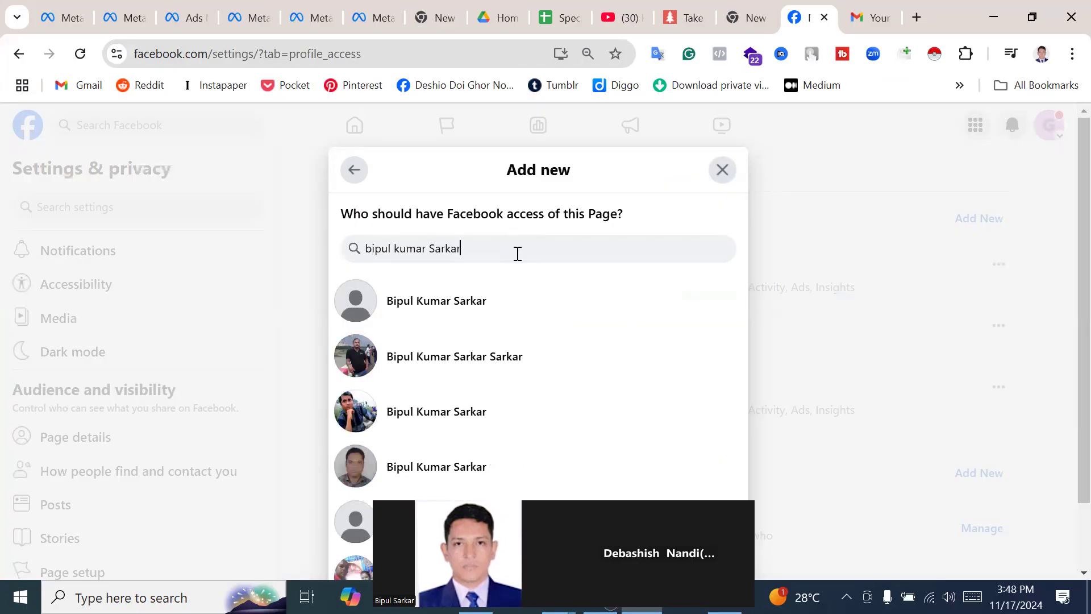
{"action": "scroll", "coordinate": [426, 397], "scroll_direction": "down", "scroll_amount": 5}
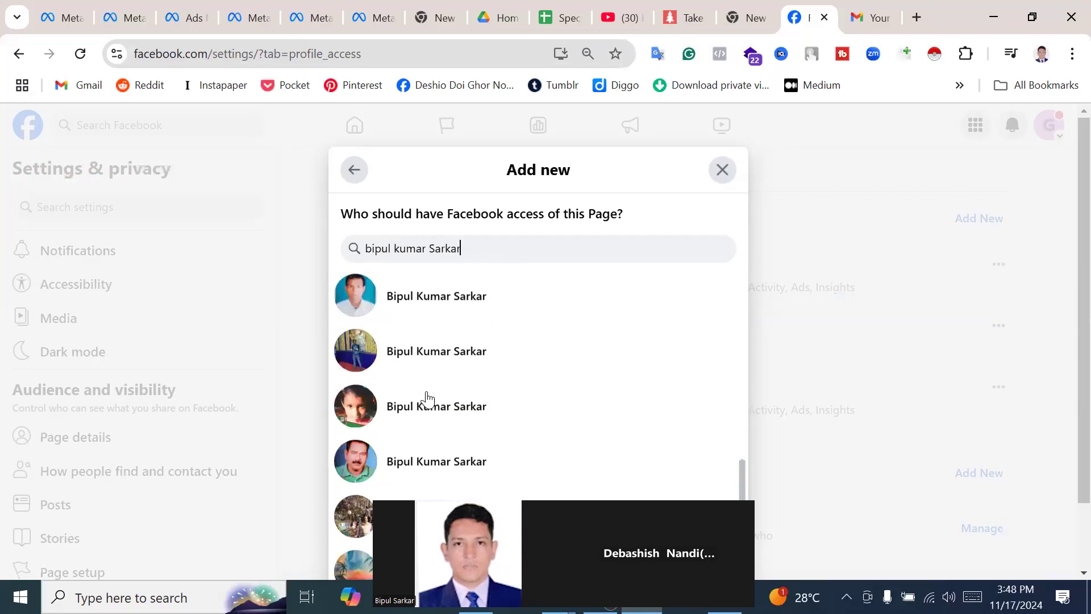
{"action": "scroll", "coordinate": [426, 392], "scroll_direction": "up", "scroll_amount": 10}
{"action": "left_click_drag", "start_coordinate": [480, 245], "coordinate": [398, 251]}
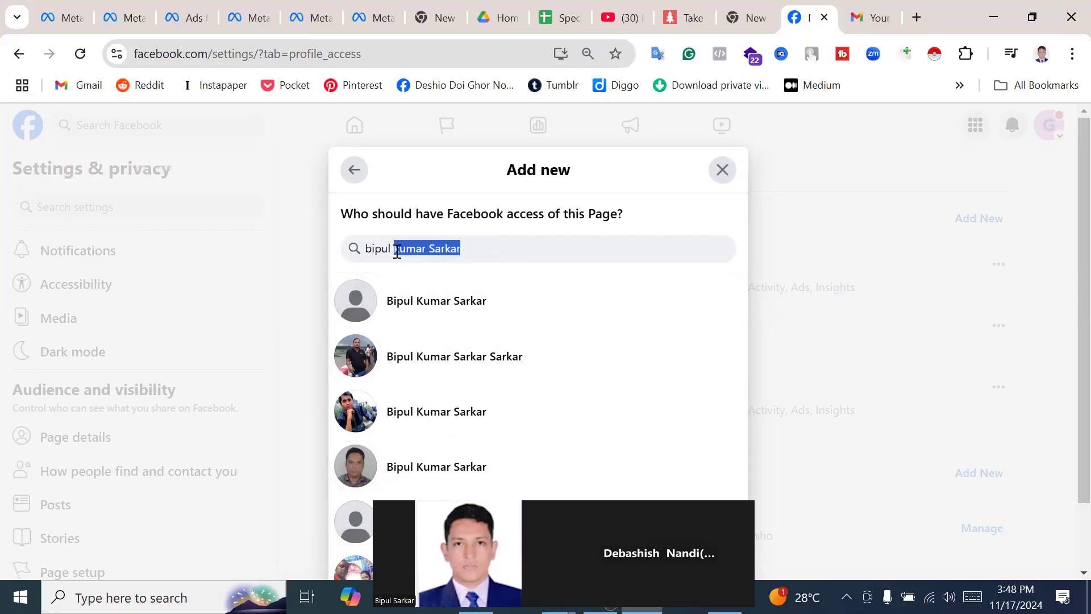
{"action": "key", "text": "BackSpace"}
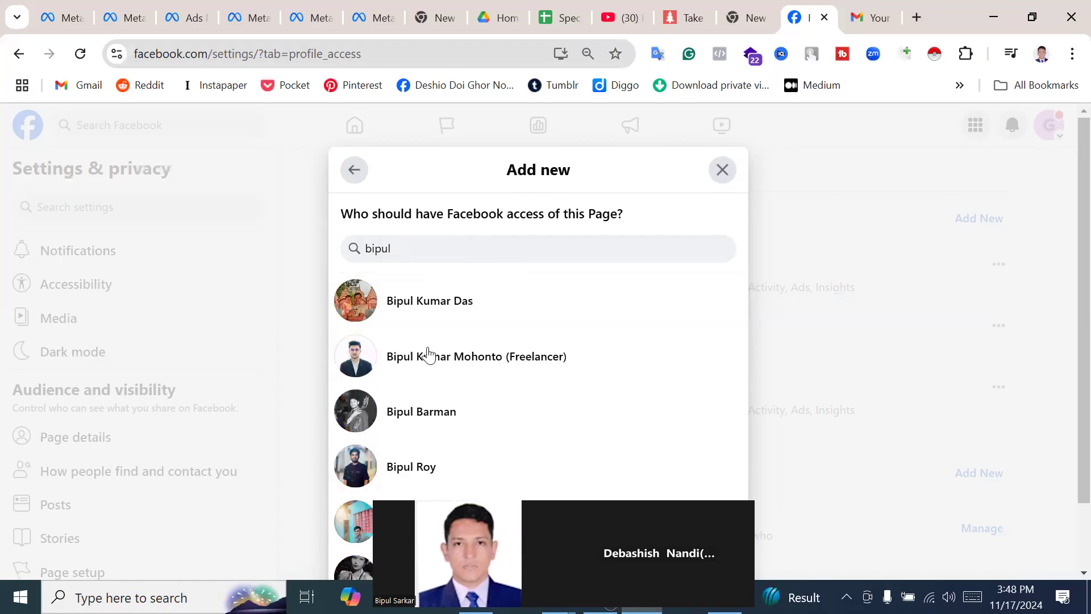
Pick the matching person, proceed, then cancel the password confirmation
{"action": "left_click", "coordinate": [416, 321]}
{"action": "scroll", "coordinate": [568, 455], "scroll_direction": "down", "scroll_amount": 2}
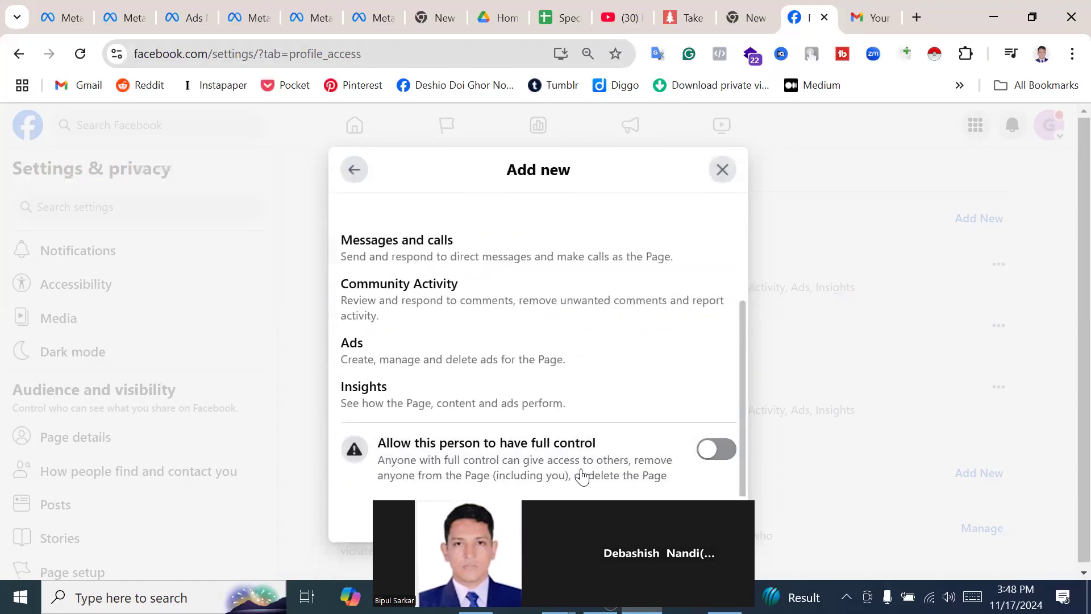
{"action": "left_click", "coordinate": [582, 476]}
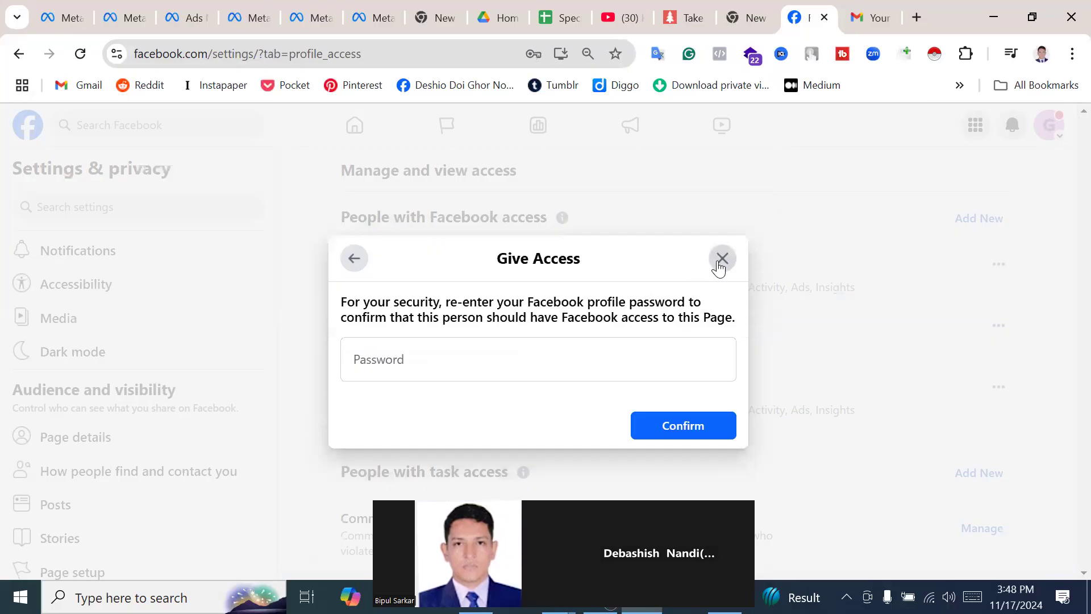
{"action": "left_click", "coordinate": [721, 259]}
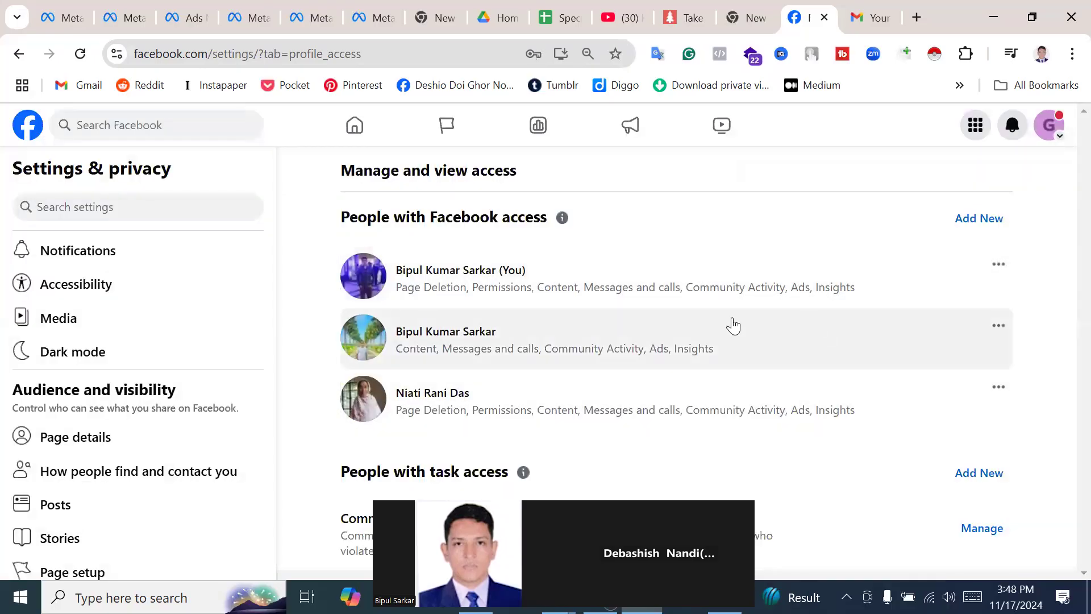
Remove the second access holder from the Page, confirming with the account password
{"action": "left_click", "coordinate": [995, 327]}
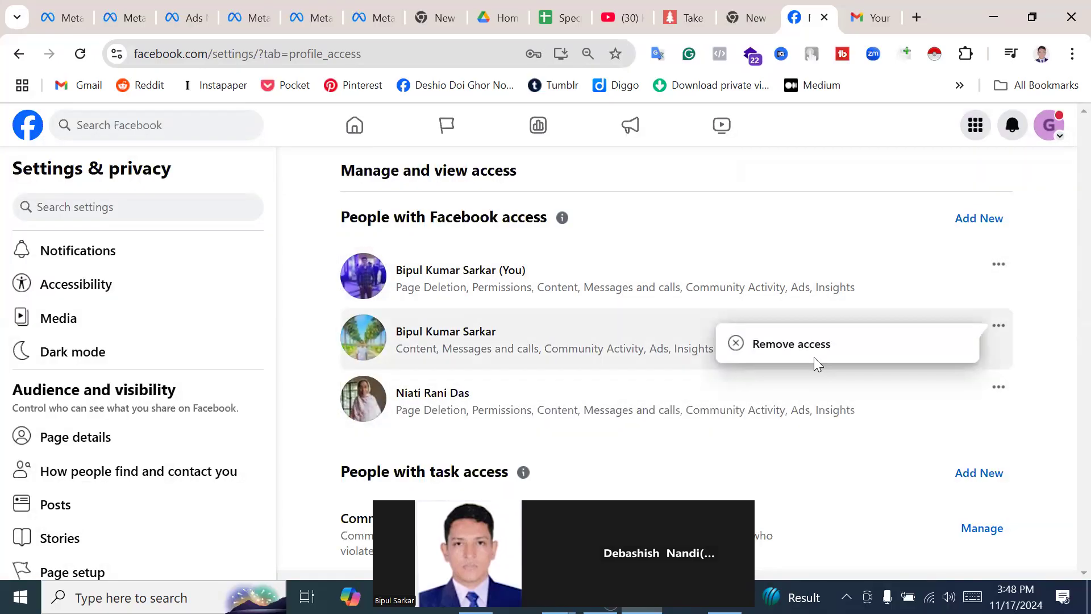
{"action": "left_click", "coordinate": [816, 359]}
{"action": "left_click", "coordinate": [611, 382]}
{"action": "left_click", "coordinate": [653, 424]}
{"action": "left_click", "coordinate": [654, 437]}
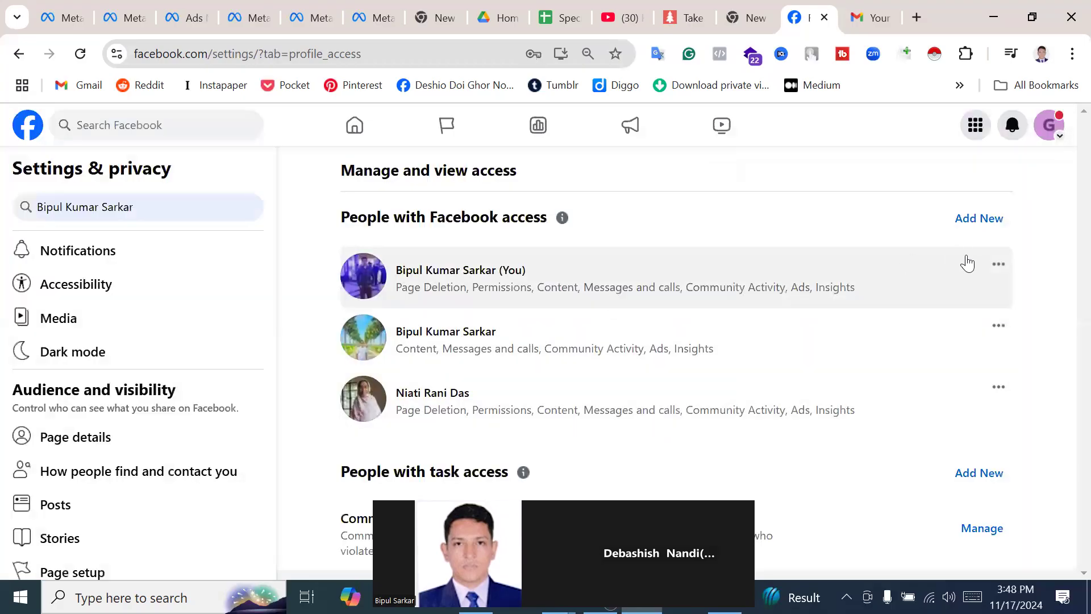
{"action": "left_click", "coordinate": [980, 220]}
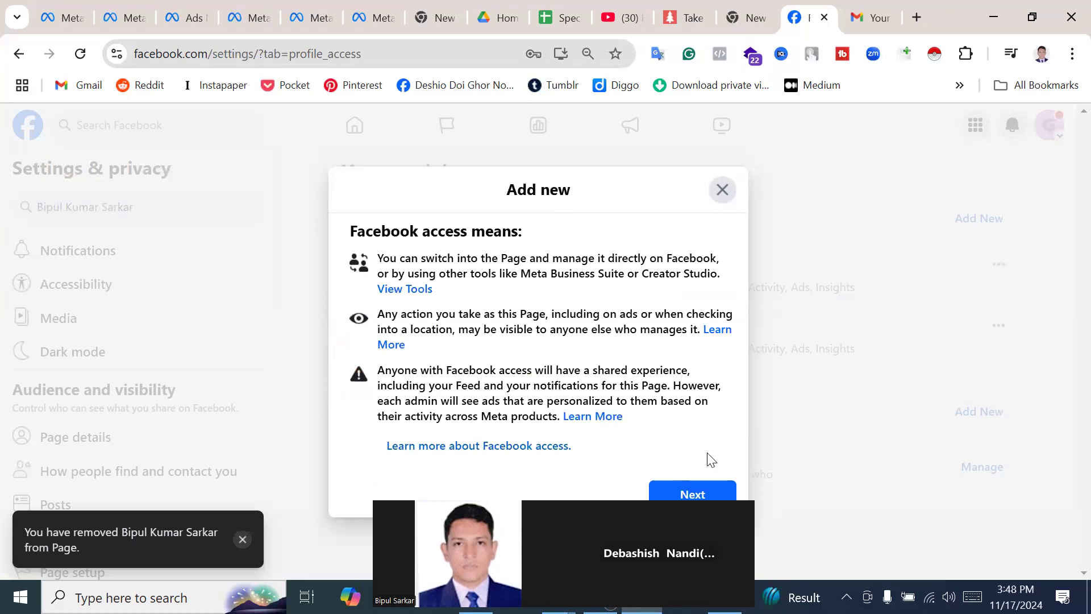
Continue past the explanation, search the person's name and select their profile
{"action": "left_click", "coordinate": [707, 486]}
{"action": "scroll", "coordinate": [487, 200], "scroll_direction": "down", "scroll_amount": 1}
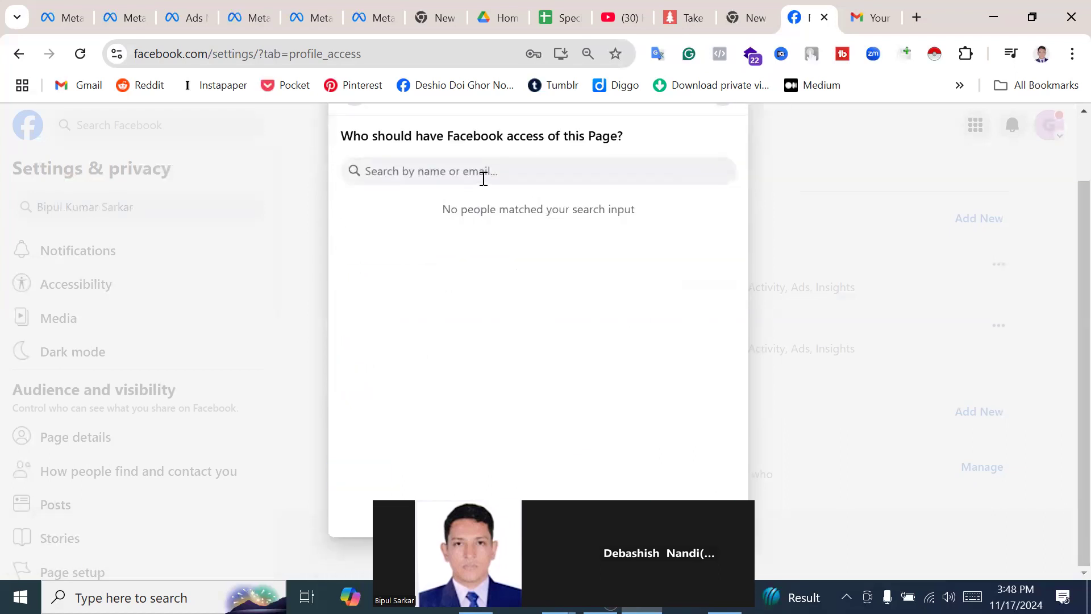
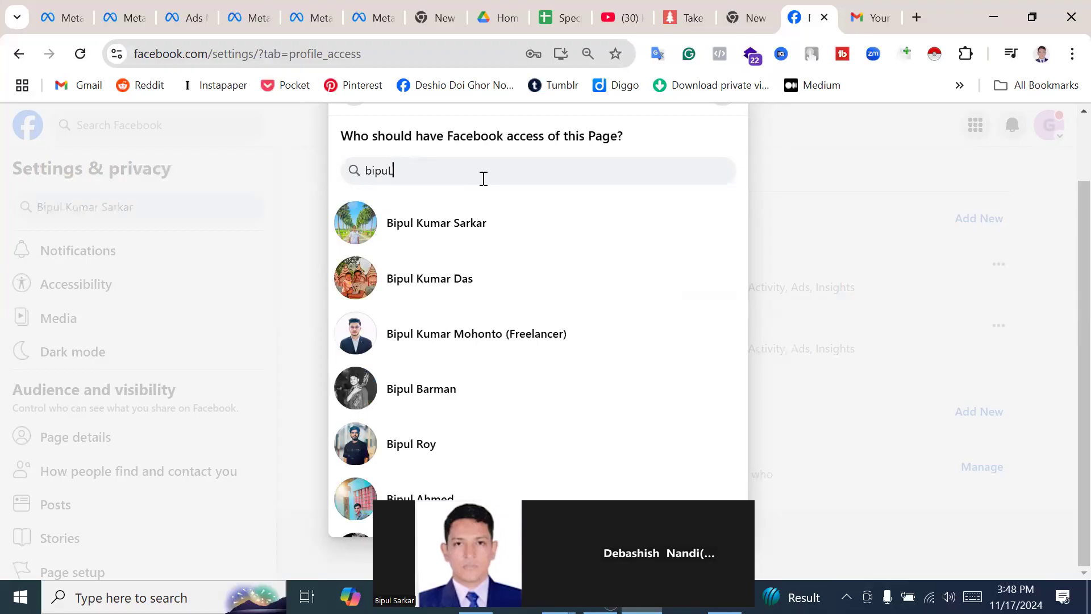
{"action": "left_click", "coordinate": [500, 234]}
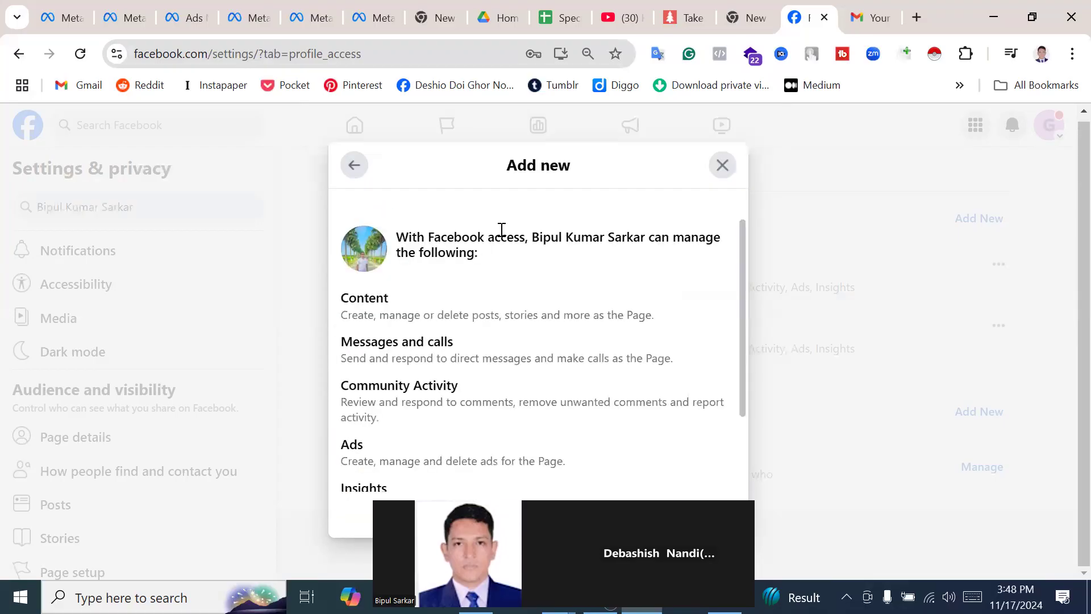
{"action": "scroll", "coordinate": [517, 299], "scroll_direction": "down", "scroll_amount": 2}
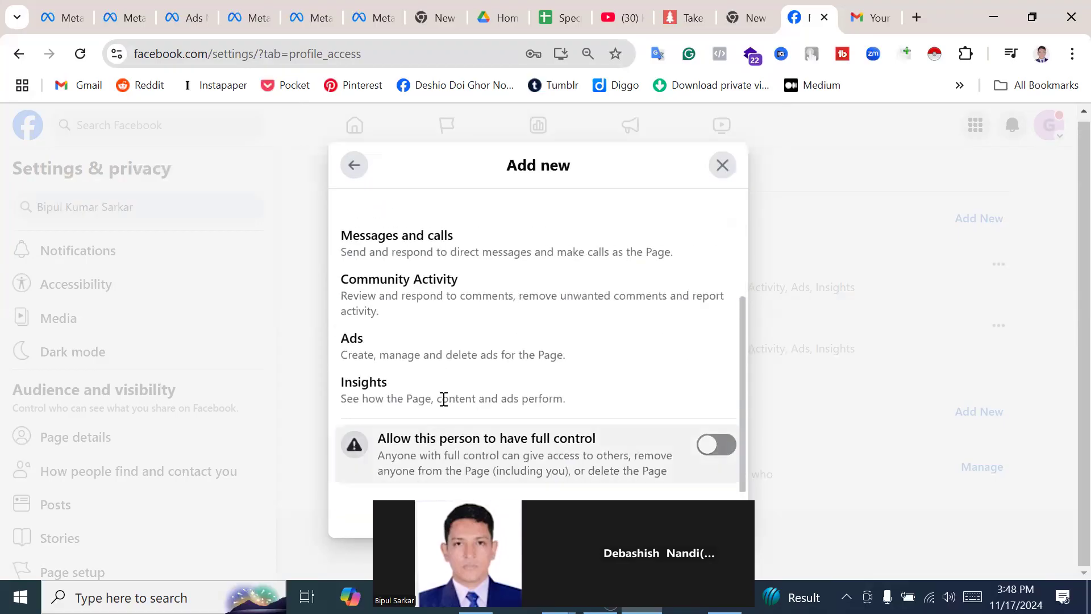
{"action": "scroll", "coordinate": [441, 397], "scroll_direction": "up", "scroll_amount": 2}
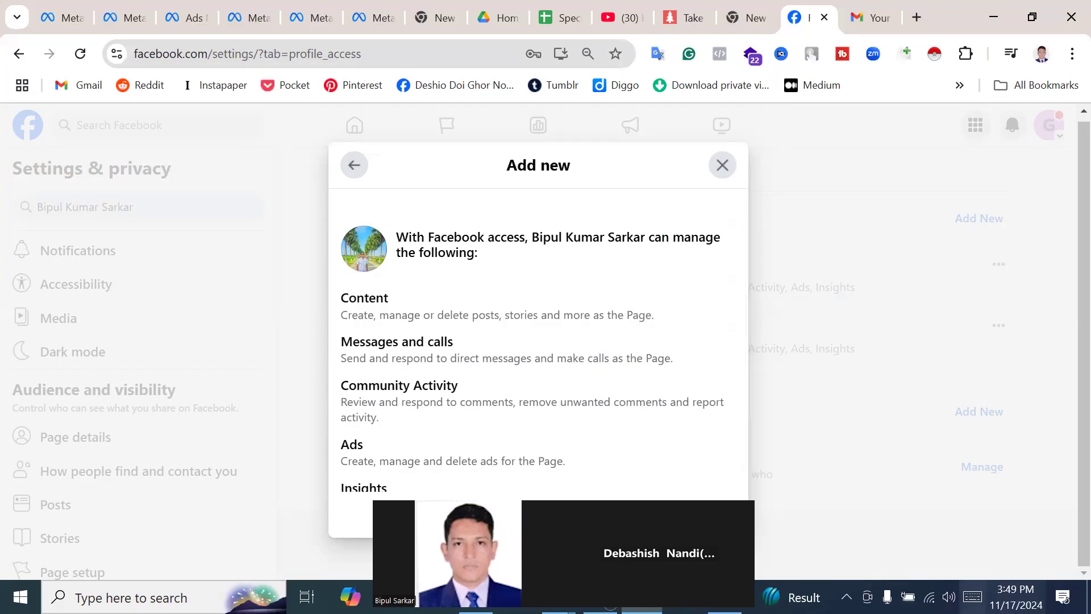
Adjust the system volume from the taskbar volume control
{"action": "left_click", "coordinate": [948, 594]}
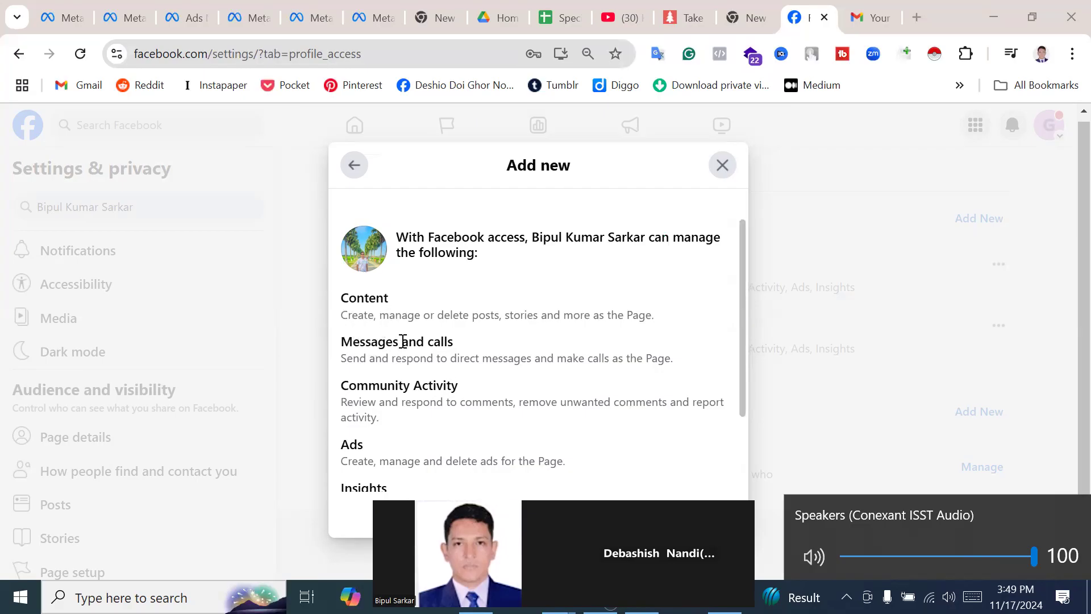
{"action": "key", "text": "XF86AudioLowerVolume"}
{"action": "key", "text": "XF86AudioLowerVolume"}
{"action": "key", "text": "XF86AudioLowerVolume"}
{"action": "key", "text": "XF86AudioLowerVolume"}
{"action": "key", "text": "XF86AudioLowerVolume"}
{"action": "key", "text": "XF86AudioLowerVolume"}
{"action": "key", "text": "XF86AudioLowerVolume"}
{"action": "key", "text": "XF86AudioLowerVolume"}
{"action": "key", "text": "XF86AudioLowerVolume"}
{"action": "key", "text": "XF86AudioRaiseVolume"}
{"action": "key", "text": "XF86AudioRaiseVolume"}
{"action": "key", "text": "XF86AudioRaiseVolume"}
{"action": "key", "text": "XF86AudioRaiseVolume"}
{"action": "key", "text": "XF86AudioRaiseVolume"}
{"action": "key", "text": "XF86AudioRaiseVolume"}
{"action": "key", "text": "XF86AudioLowerVolume"}
{"action": "key", "text": "XF86AudioLowerVolume"}
{"action": "key", "text": "XF86AudioLowerVolume"}
{"action": "key", "text": "XF86AudioLowerVolume"}
{"action": "key", "text": "XF86AudioLowerVolume"}
{"action": "key", "text": "XF86AudioLowerVolume"}
Toggle full control on and back off, then scroll through the permissions list
{"action": "left_click_drag", "start_coordinate": [740, 333], "coordinate": [742, 432]}
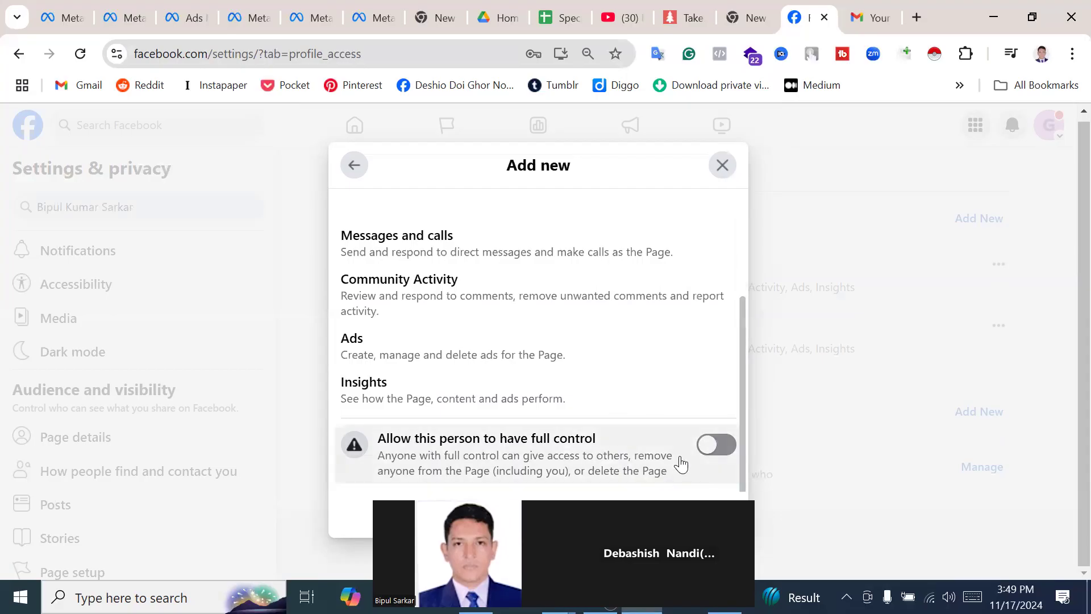
{"action": "left_click", "coordinate": [704, 447]}
{"action": "left_click", "coordinate": [713, 447]}
{"action": "scroll", "coordinate": [553, 385], "scroll_direction": "up", "scroll_amount": 3}
{"action": "scroll", "coordinate": [378, 320], "scroll_direction": "down", "scroll_amount": 3}
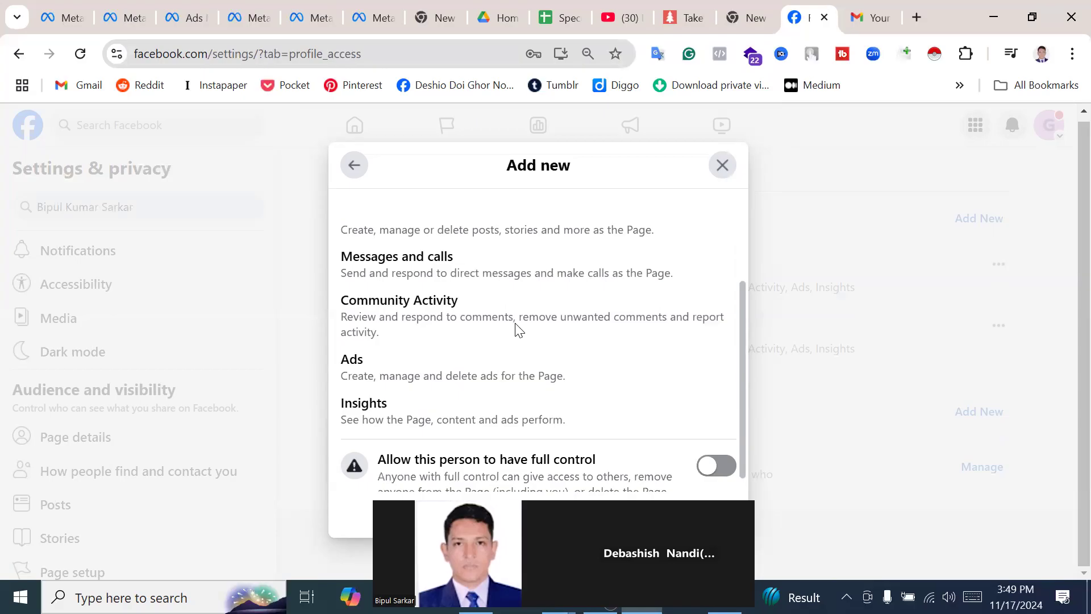
{"action": "scroll", "coordinate": [518, 329], "scroll_direction": "up", "scroll_amount": 3}
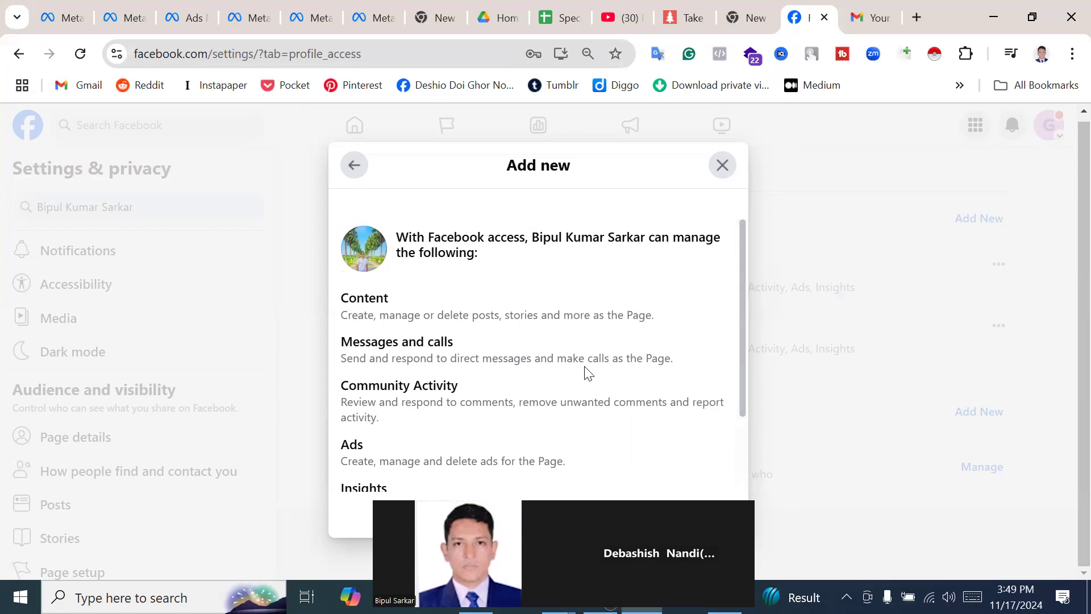
{"action": "scroll", "coordinate": [510, 296], "scroll_direction": "down", "scroll_amount": 2}
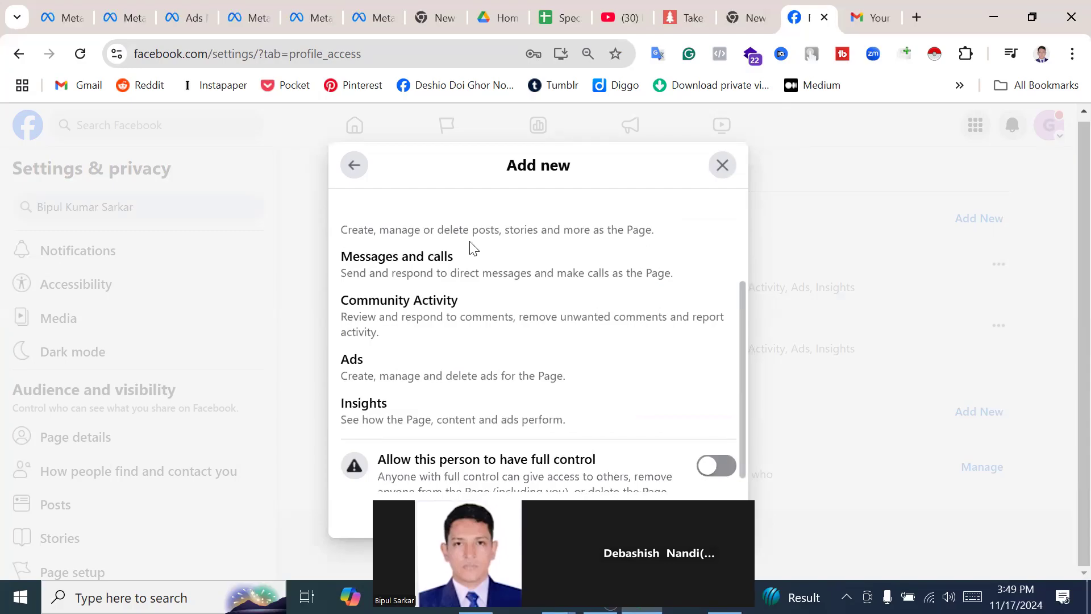
{"action": "scroll", "coordinate": [432, 384], "scroll_direction": "down", "scroll_amount": 1}
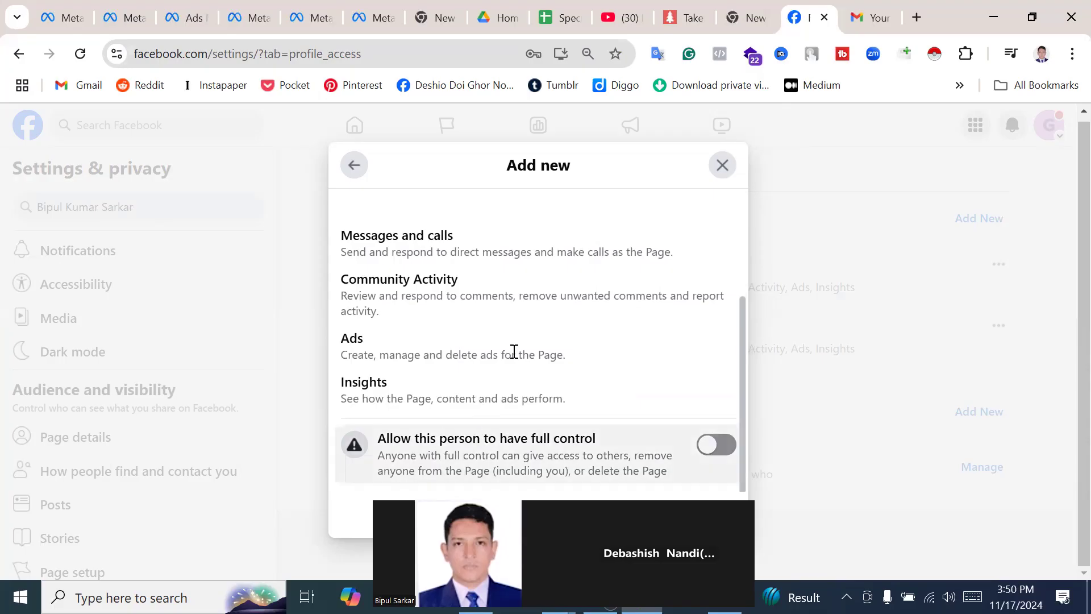
{"action": "scroll", "coordinate": [520, 318], "scroll_direction": "up", "scroll_amount": 3}
{"action": "scroll", "coordinate": [518, 293], "scroll_direction": "down", "scroll_amount": 3}
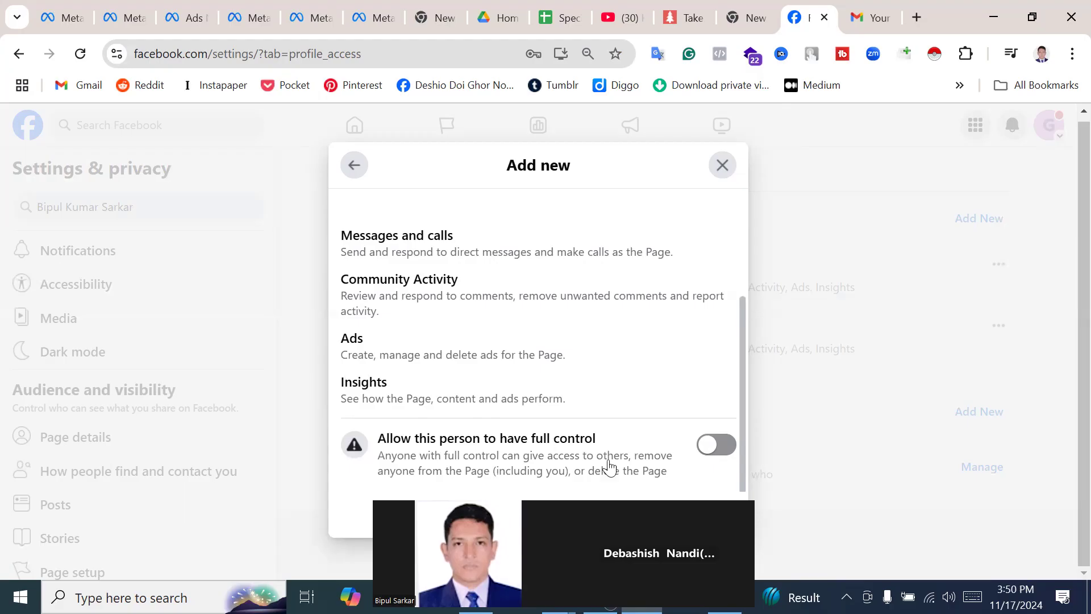
Grant the person full control, proceed, and confirm the invite with the account password
{"action": "left_click", "coordinate": [717, 447]}
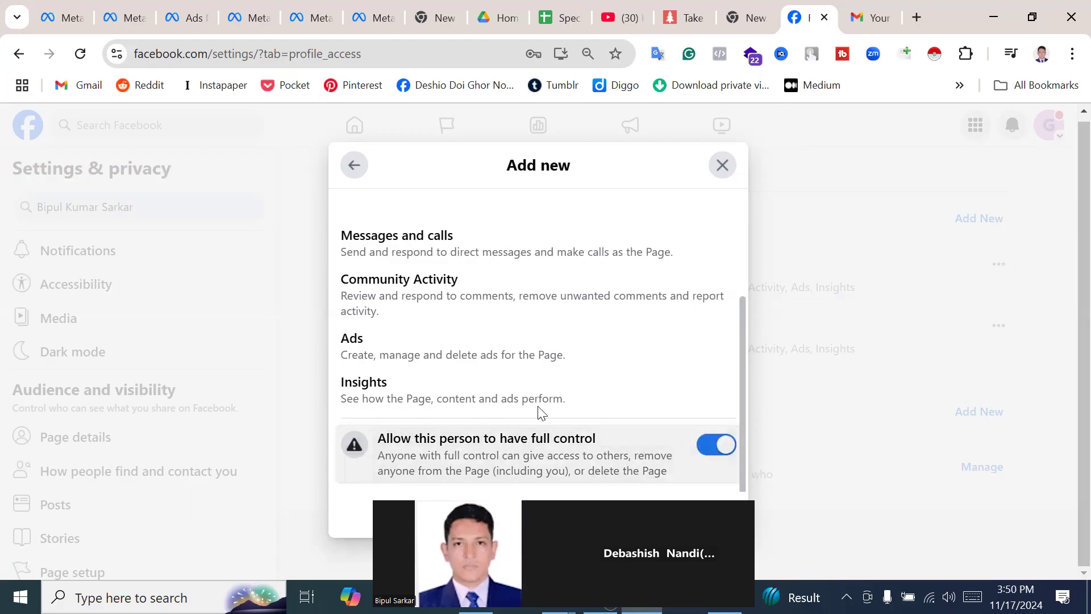
{"action": "scroll", "coordinate": [470, 342], "scroll_direction": "up", "scroll_amount": 2}
{"action": "scroll", "coordinate": [470, 340], "scroll_direction": "down", "scroll_amount": 2}
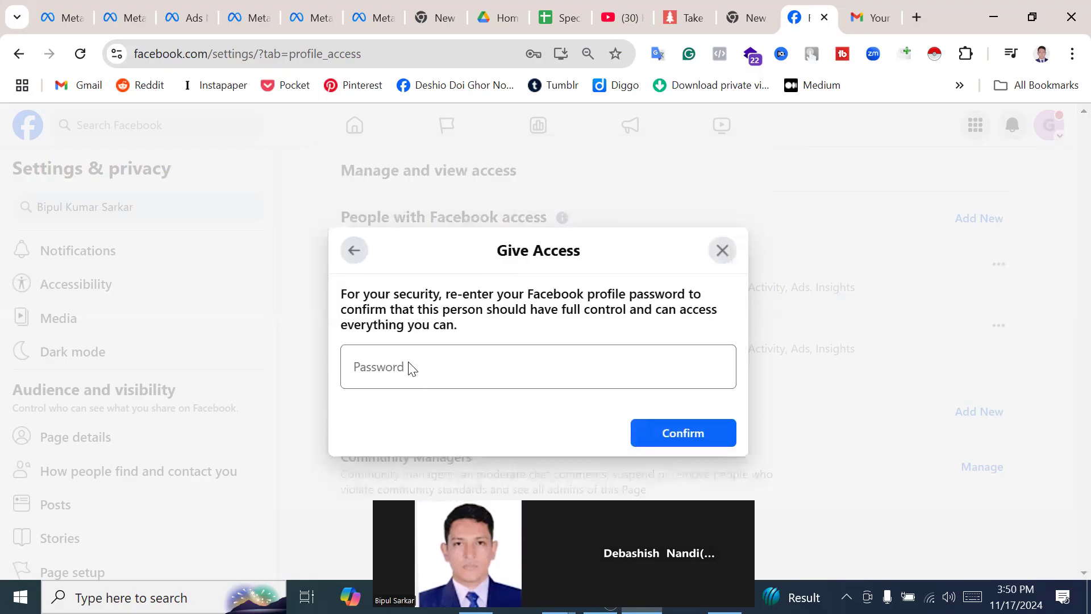
{"action": "left_click", "coordinate": [409, 363]}
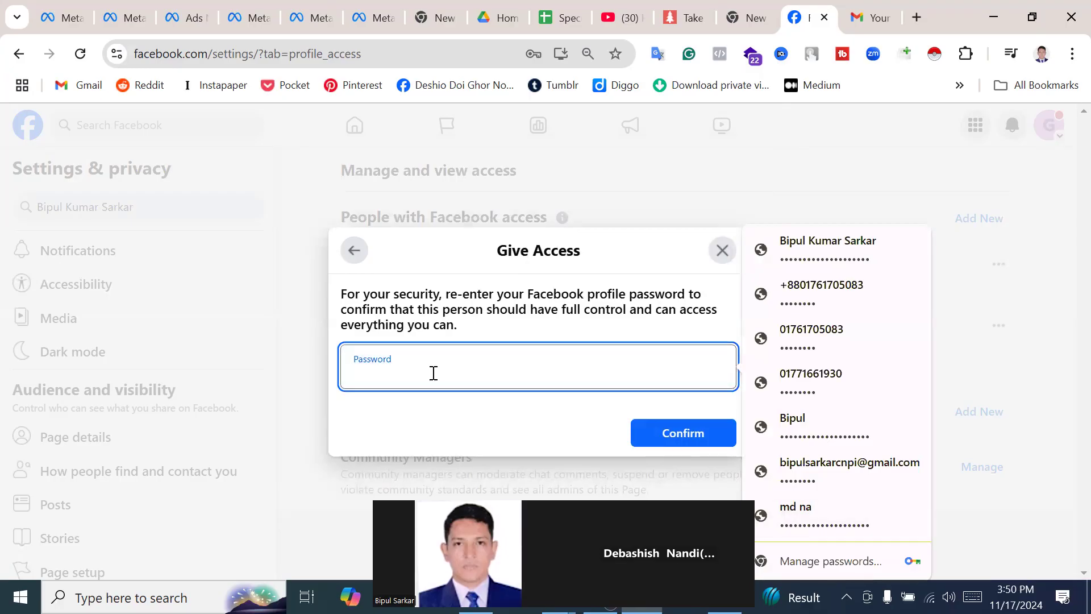
{"action": "type", "text": "••"}
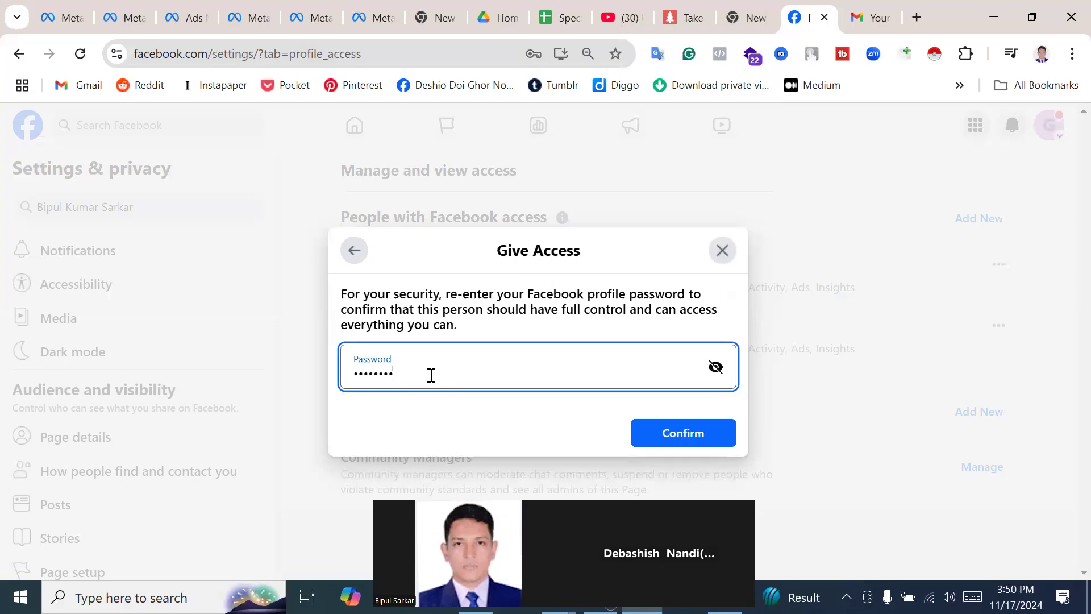
{"action": "type", "text": "•••••••••"}
{"action": "key", "text": "Return"}
{"action": "key", "text": "BackSpace"}
{"action": "key", "text": "BackSpace"}
{"action": "key", "text": "BackSpace"}
{"action": "key", "text": "BackSpace"}
{"action": "key", "text": "BackSpace"}
{"action": "key", "text": "BackSpace"}
{"action": "key", "text": "BackSpace"}
{"action": "key", "text": "BackSpace"}
{"action": "key", "text": "BackSpace"}
{"action": "key", "text": "BackSpace"}
{"action": "key", "text": "BackSpace"}
{"action": "type", "text": "••"}
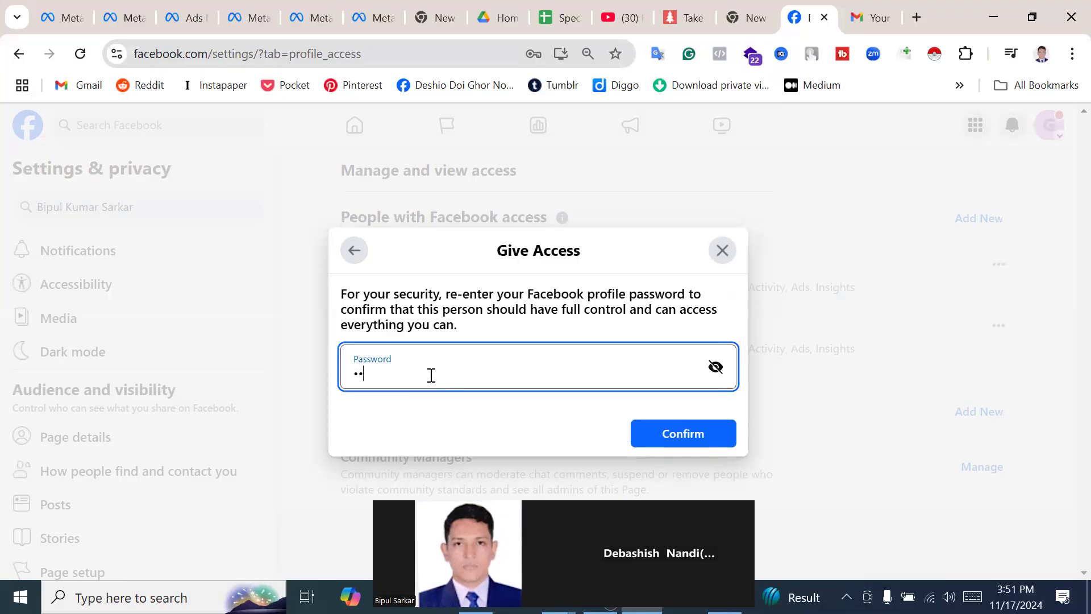
{"action": "type", "text": "•••••••••••••"}
{"action": "left_click", "coordinate": [699, 433]}
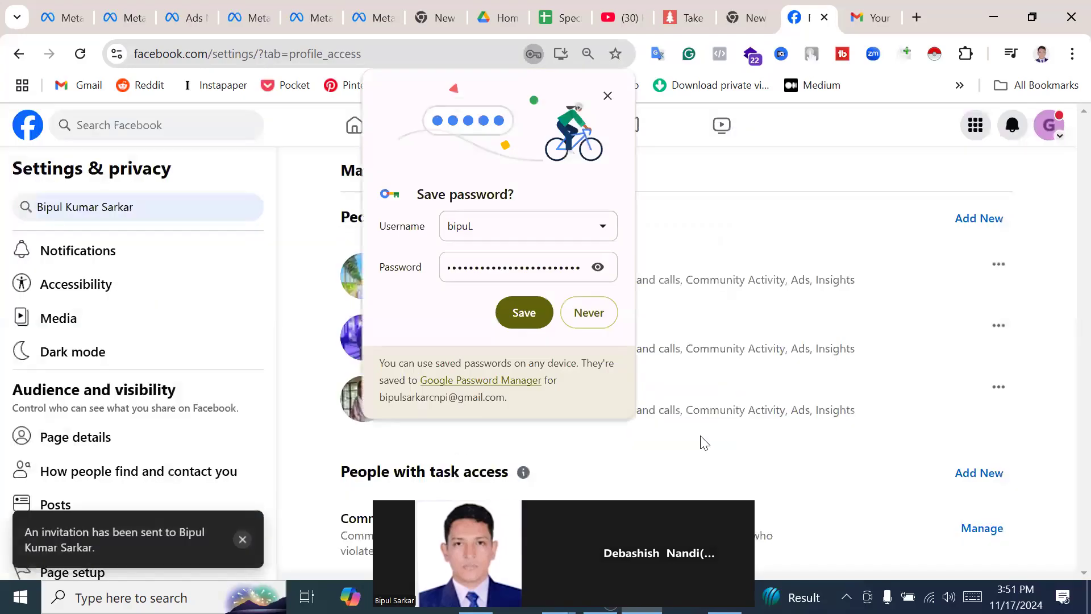
Save the password in Chrome's popup and return to the Facebook home feed
{"action": "left_click", "coordinate": [518, 311]}
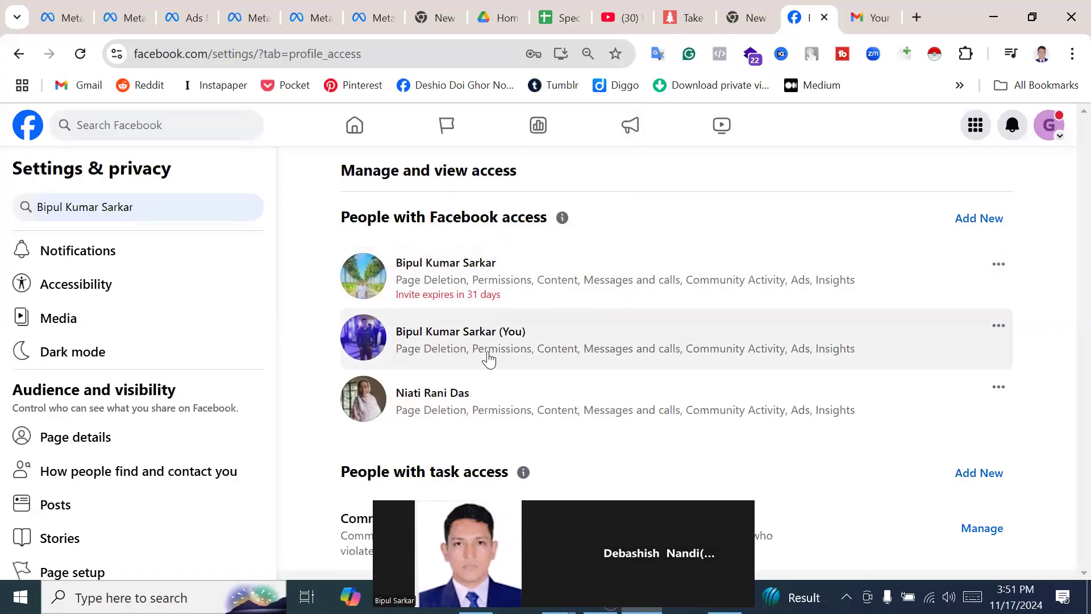
{"action": "left_click", "coordinate": [365, 141]}
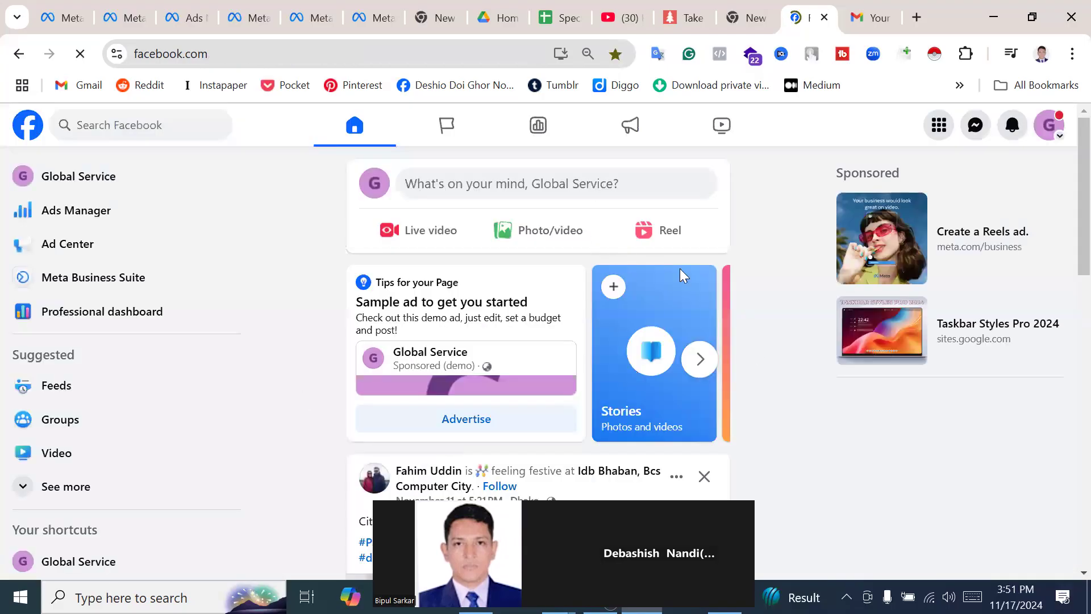
{"action": "scroll", "coordinate": [542, 335], "scroll_direction": "down", "scroll_amount": 3}
{"action": "scroll", "coordinate": [543, 337], "scroll_direction": "down", "scroll_amount": 8}
{"action": "scroll", "coordinate": [543, 339], "scroll_direction": "up", "scroll_amount": 10}
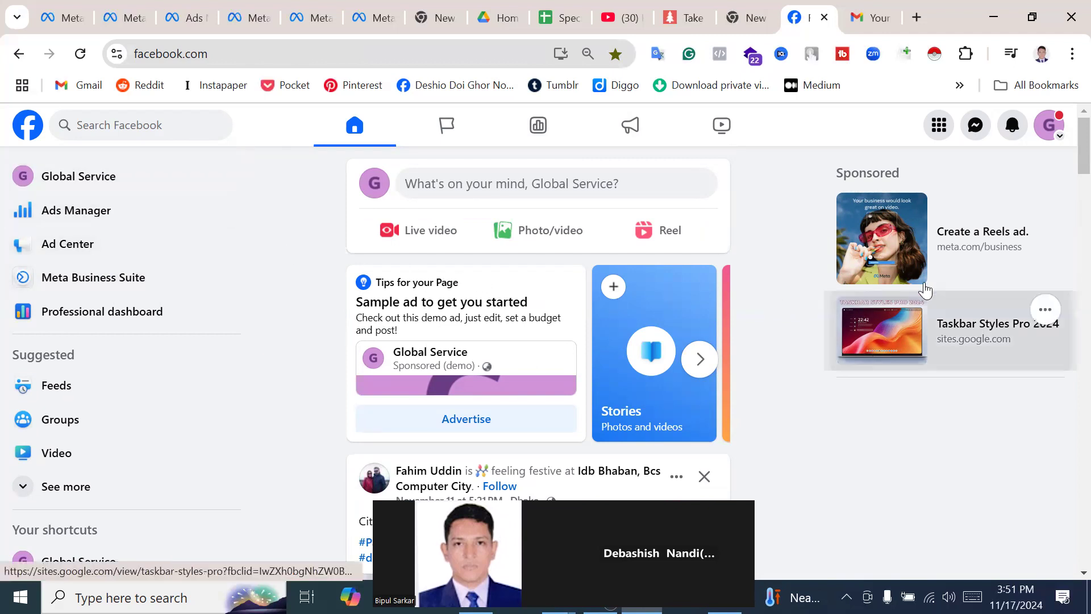
{"action": "scroll", "coordinate": [939, 293], "scroll_direction": "down", "scroll_amount": 3}
{"action": "scroll", "coordinate": [939, 292], "scroll_direction": "up", "scroll_amount": 3}
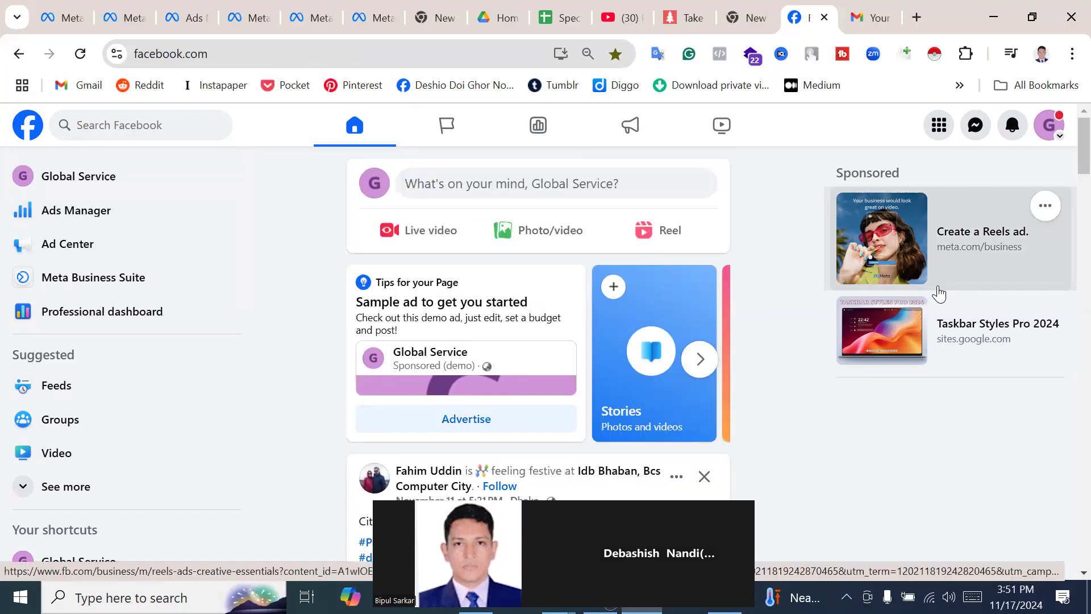
{"action": "scroll", "coordinate": [589, 398], "scroll_direction": "down", "scroll_amount": 10}
{"action": "scroll", "coordinate": [591, 404], "scroll_direction": "up", "scroll_amount": 10}
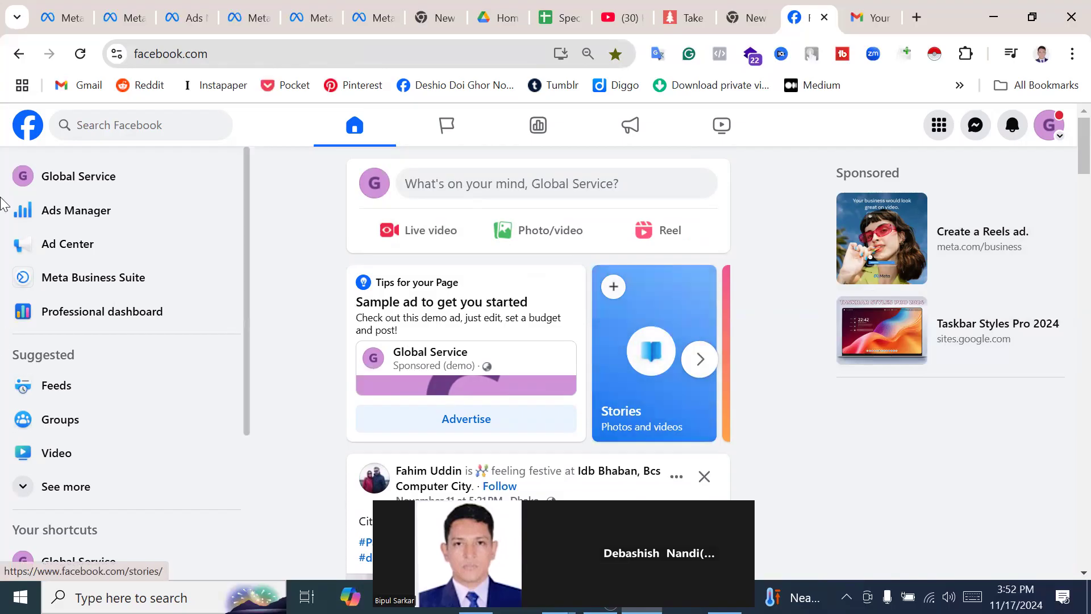
{"action": "left_click", "coordinate": [97, 177]}
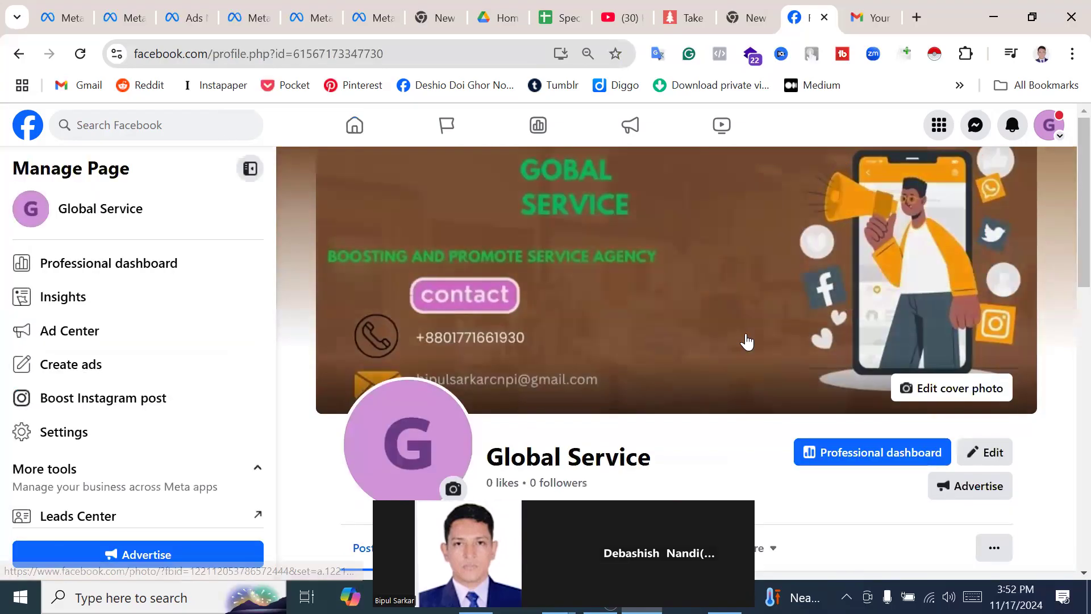
Scroll through the Global Service Page and back up, then open a new browser tab
{"action": "scroll", "coordinate": [745, 340], "scroll_direction": "down", "scroll_amount": 3}
{"action": "scroll", "coordinate": [995, 392], "scroll_direction": "up", "scroll_amount": 3}
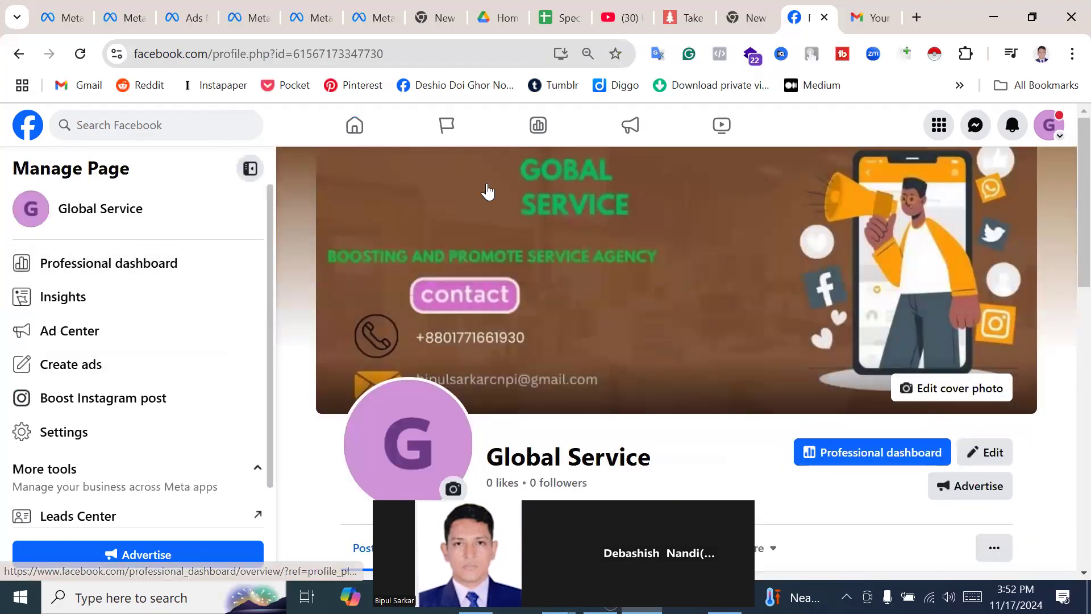
{"action": "scroll", "coordinate": [455, 265], "scroll_direction": "down", "scroll_amount": 2}
{"action": "scroll", "coordinate": [455, 256], "scroll_direction": "up", "scroll_amount": 2}
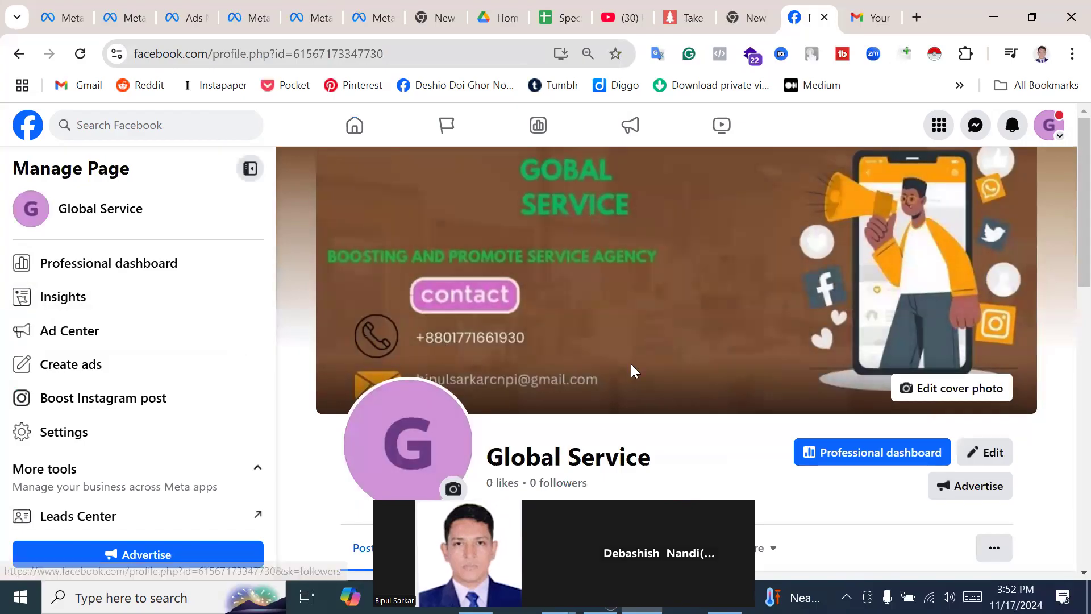
{"action": "scroll", "coordinate": [631, 370], "scroll_direction": "down", "scroll_amount": 6}
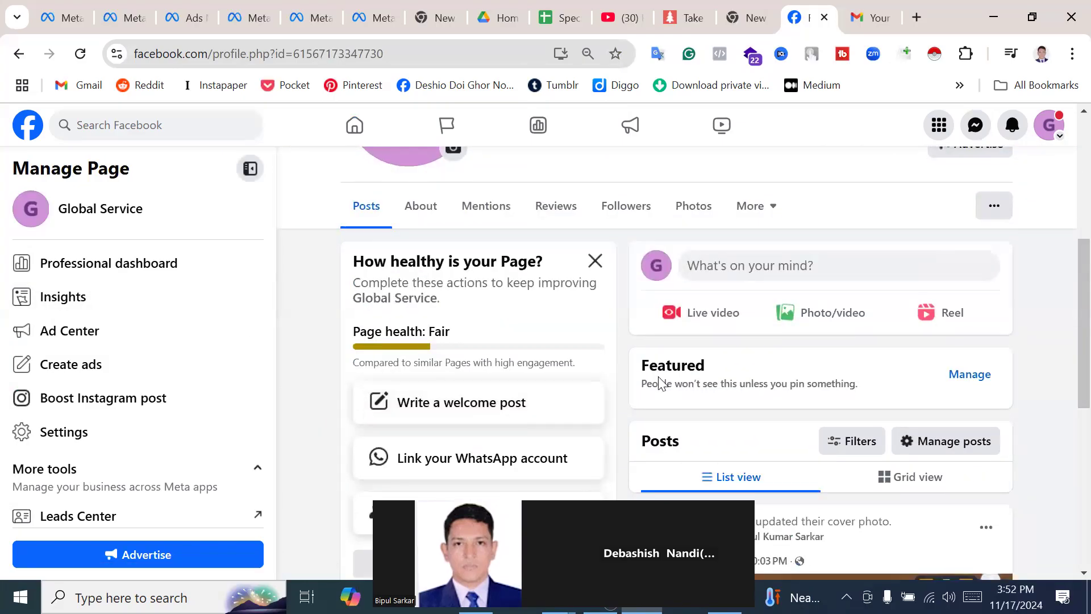
{"action": "scroll", "coordinate": [658, 377], "scroll_direction": "down", "scroll_amount": 6}
{"action": "scroll", "coordinate": [659, 380], "scroll_direction": "up", "scroll_amount": 6}
{"action": "scroll", "coordinate": [659, 380], "scroll_direction": "up", "scroll_amount": 6}
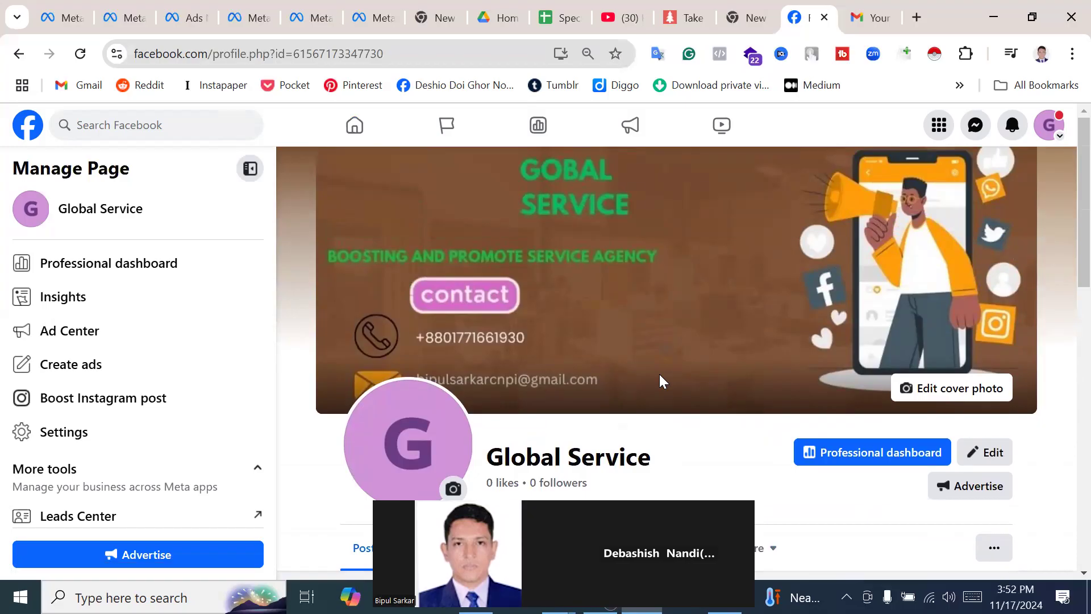
{"action": "left_click", "coordinate": [922, 18]}
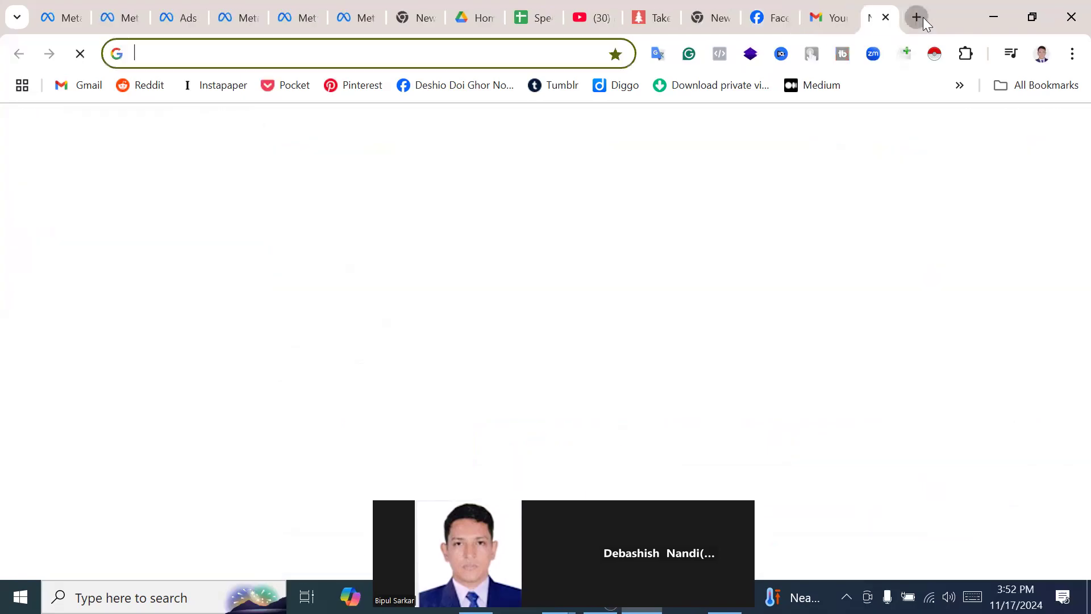
Load Facebook in the new tab via the facebook bookmark in the bookmarks overflow
{"action": "left_click", "coordinate": [953, 87]}
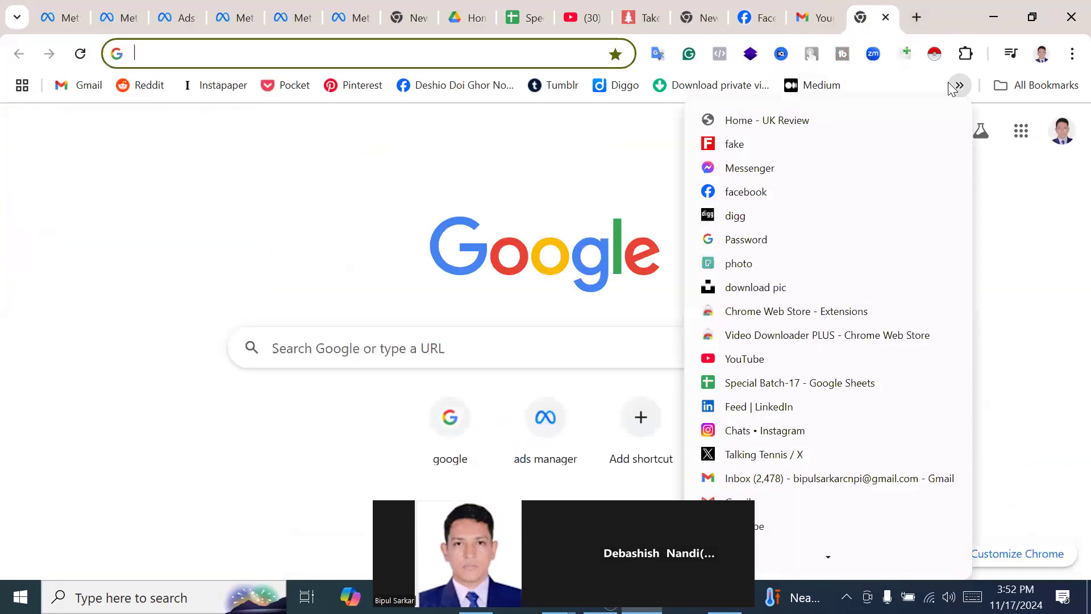
{"action": "left_click", "coordinate": [786, 192]}
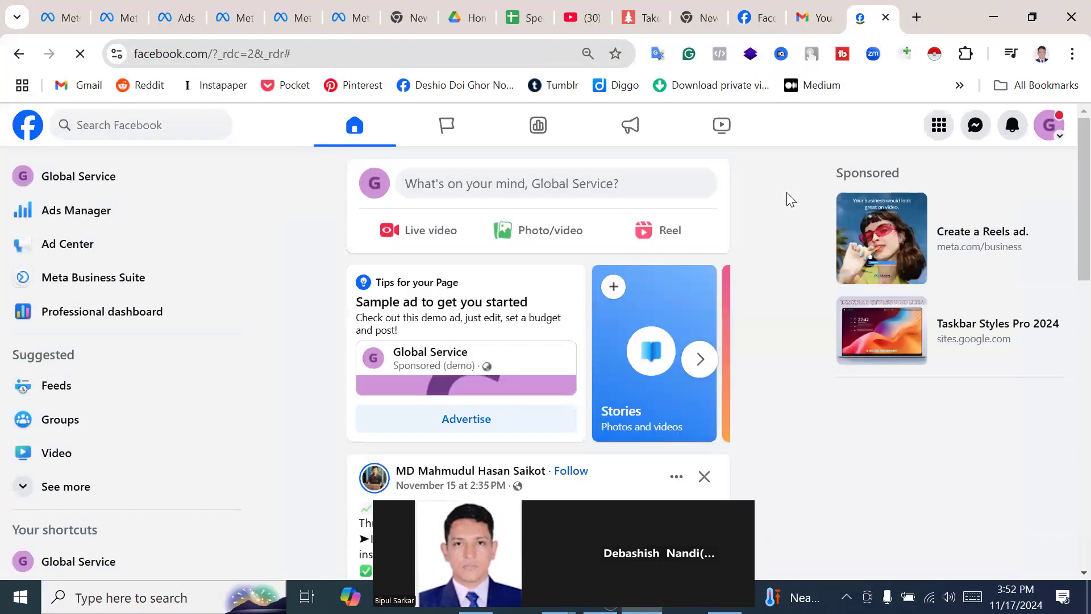
Browse the See all profiles list, close it, and reopen it from the account menu
{"action": "left_click", "coordinate": [1048, 137]}
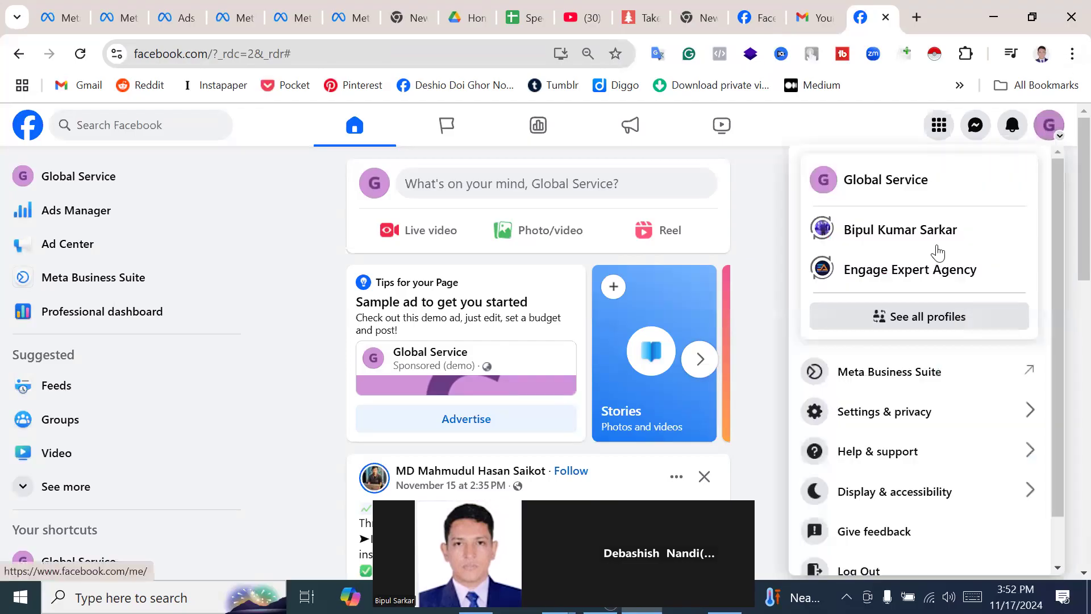
{"action": "left_click", "coordinate": [922, 316]}
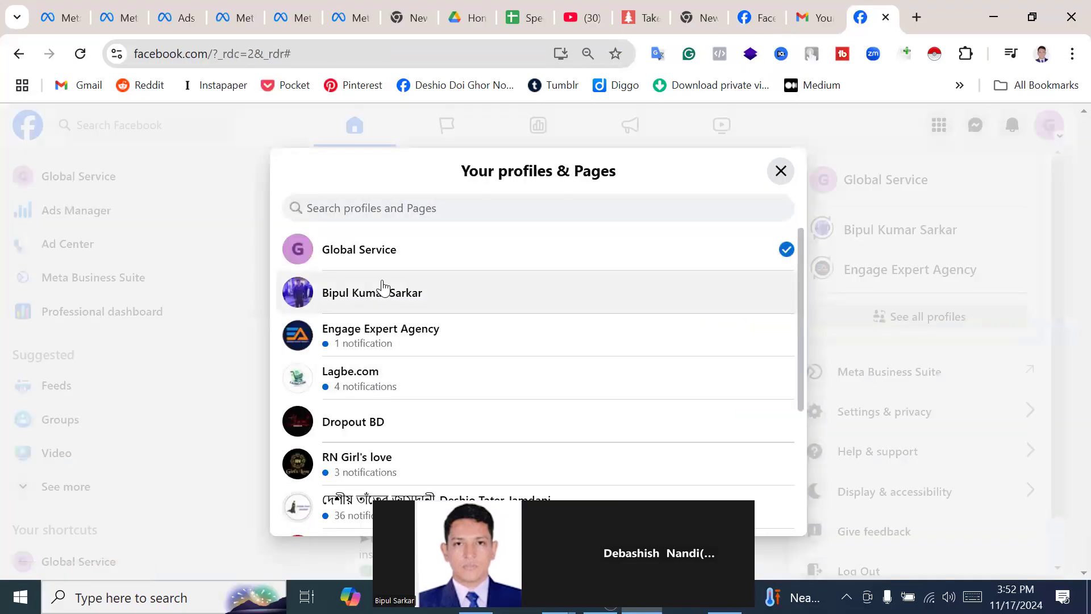
{"action": "scroll", "coordinate": [382, 288], "scroll_direction": "down", "scroll_amount": 2}
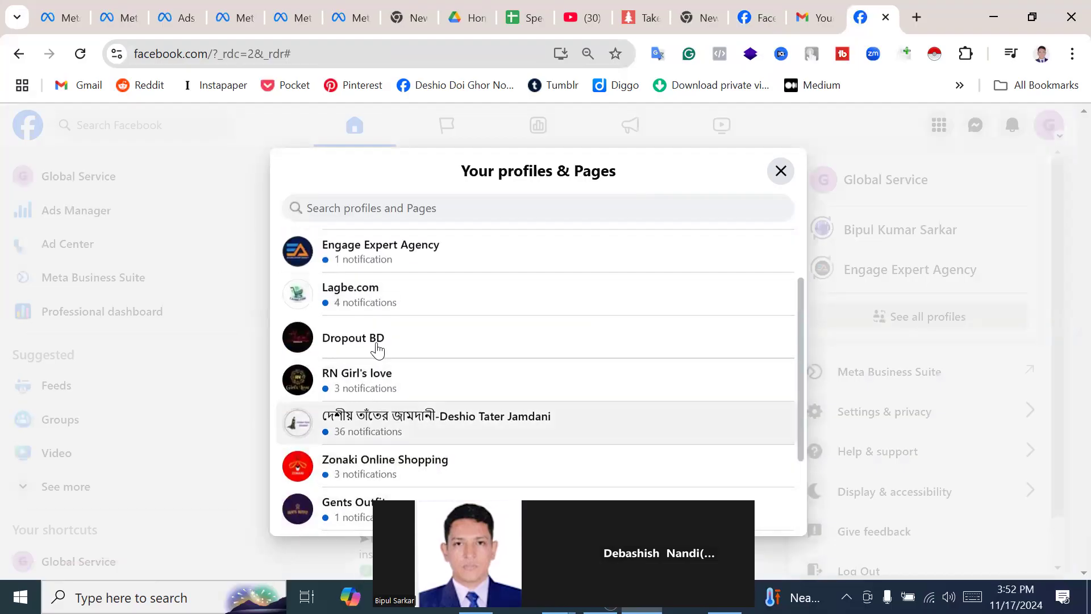
{"action": "scroll", "coordinate": [377, 348], "scroll_direction": "up", "scroll_amount": 2}
{"action": "scroll", "coordinate": [373, 412], "scroll_direction": "down", "scroll_amount": 4}
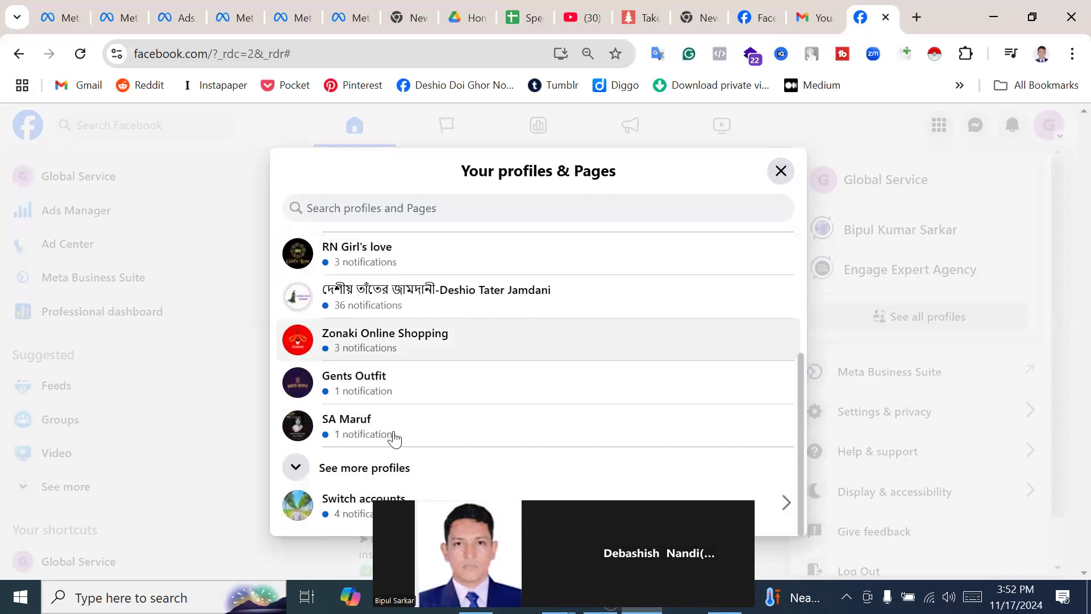
{"action": "scroll", "coordinate": [384, 402], "scroll_direction": "up", "scroll_amount": 4}
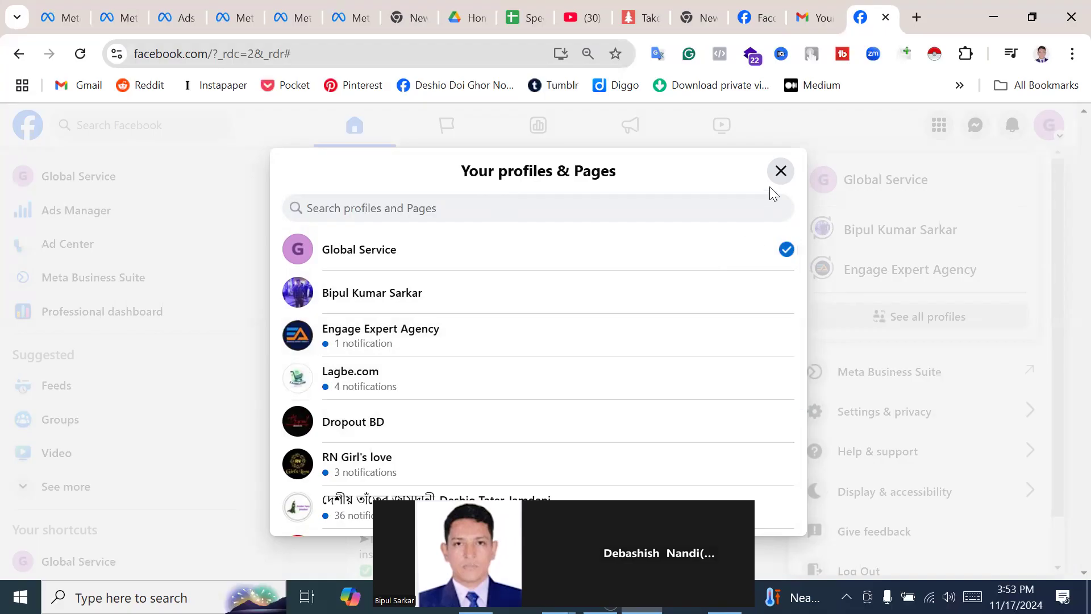
{"action": "left_click", "coordinate": [782, 173]}
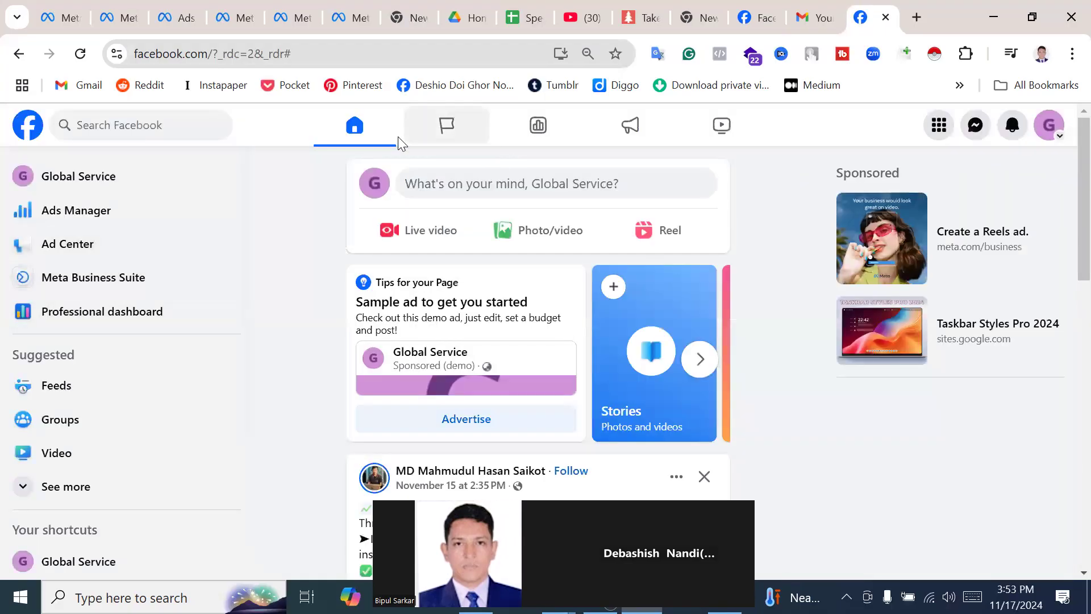
{"action": "left_click", "coordinate": [1048, 127]}
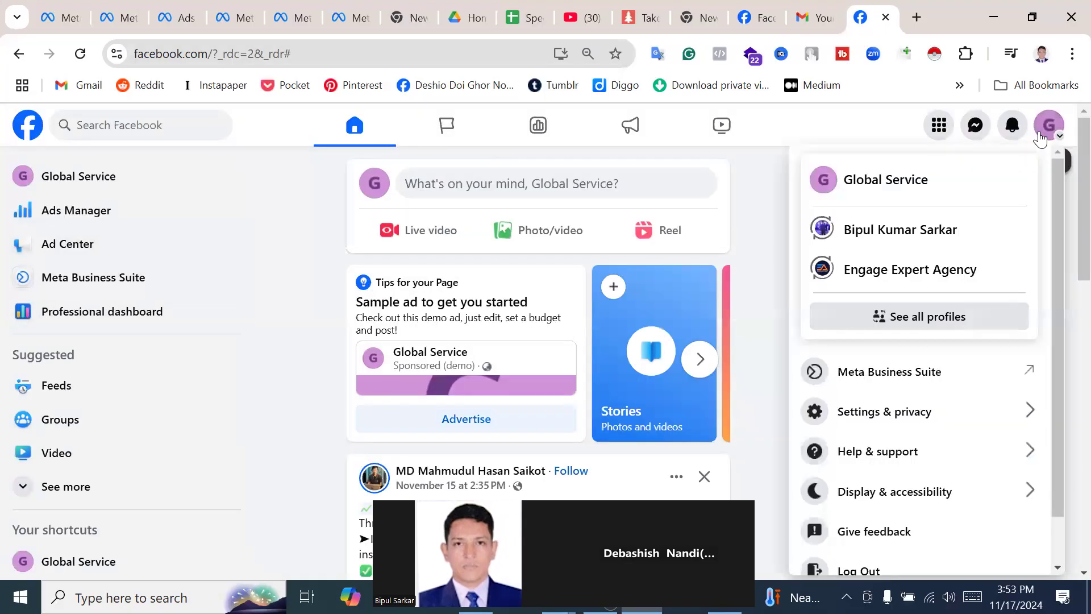
{"action": "left_click", "coordinate": [898, 322]}
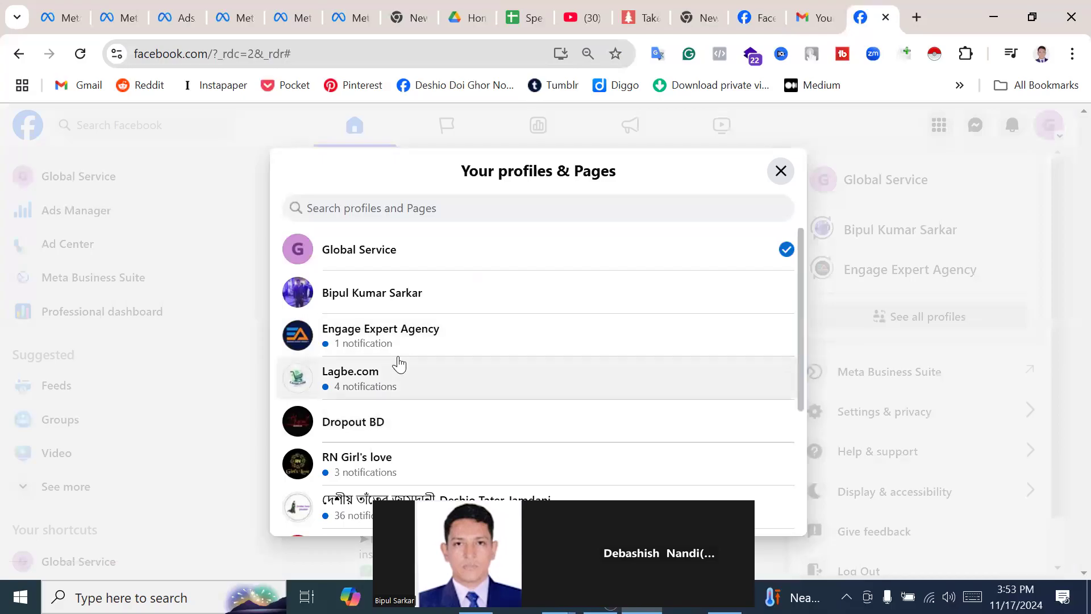
{"action": "left_click", "coordinate": [389, 304]}
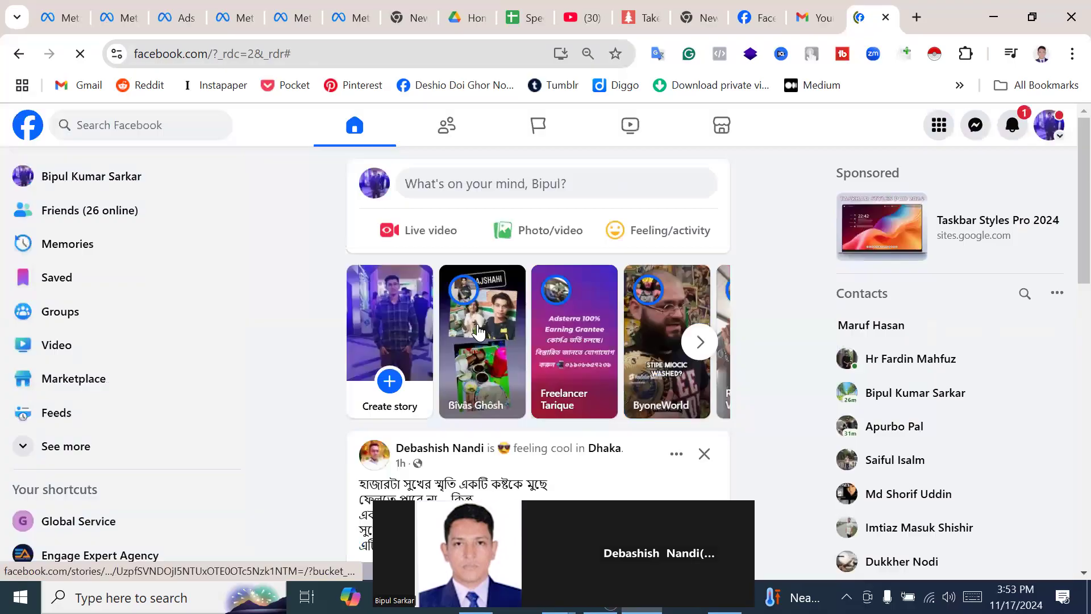
{"action": "scroll", "coordinate": [119, 381], "scroll_direction": "down", "scroll_amount": 3}
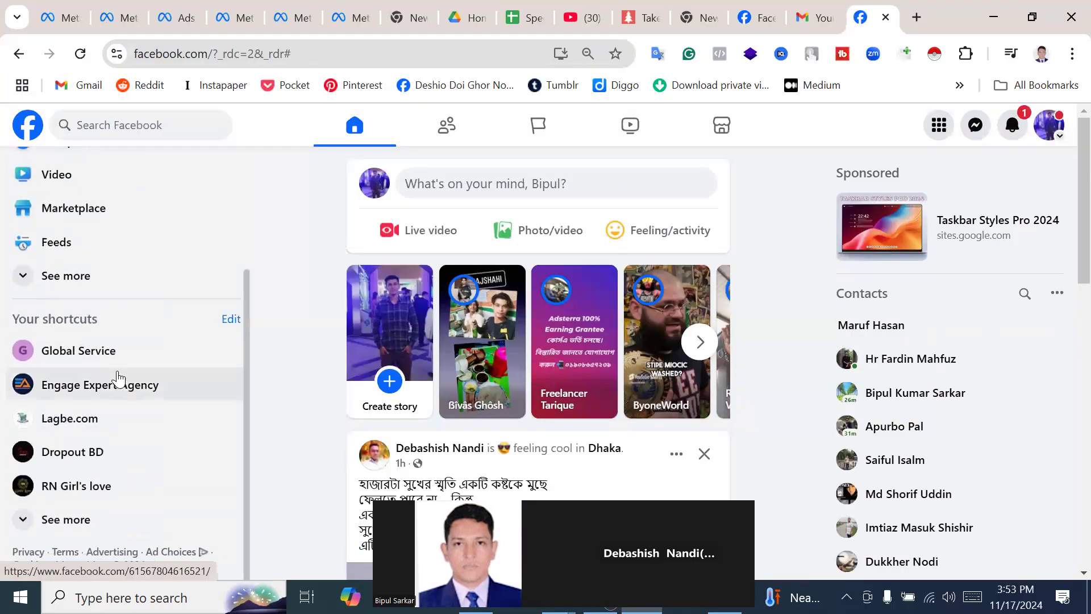
{"action": "scroll", "coordinate": [118, 379], "scroll_direction": "down", "scroll_amount": 3}
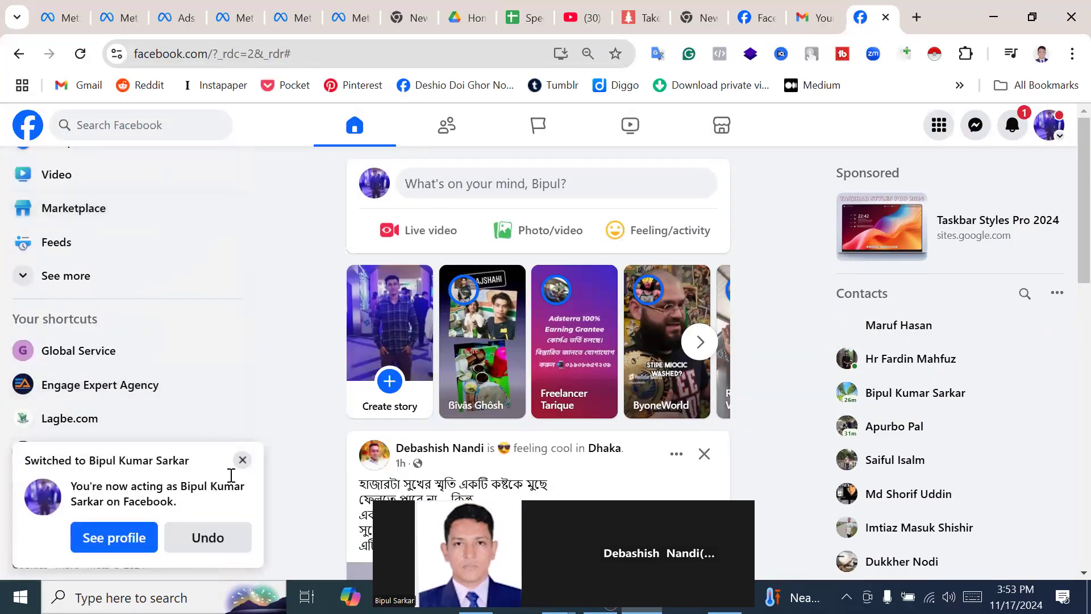
{"action": "left_click", "coordinate": [243, 459]}
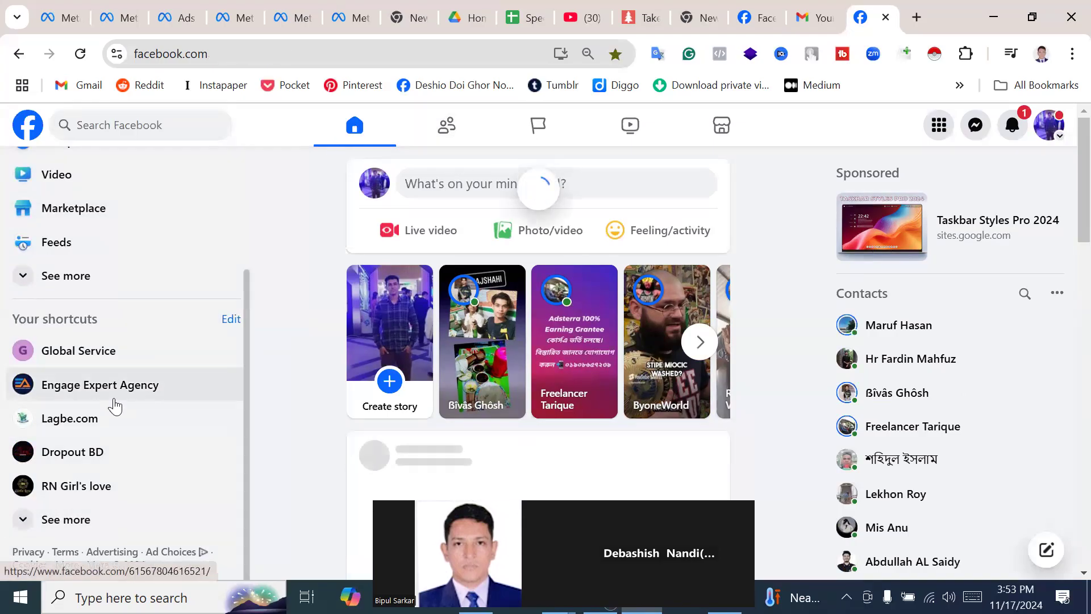
{"action": "scroll", "coordinate": [111, 369], "scroll_direction": "up", "scroll_amount": 3}
{"action": "scroll", "coordinate": [111, 361], "scroll_direction": "down", "scroll_amount": 3}
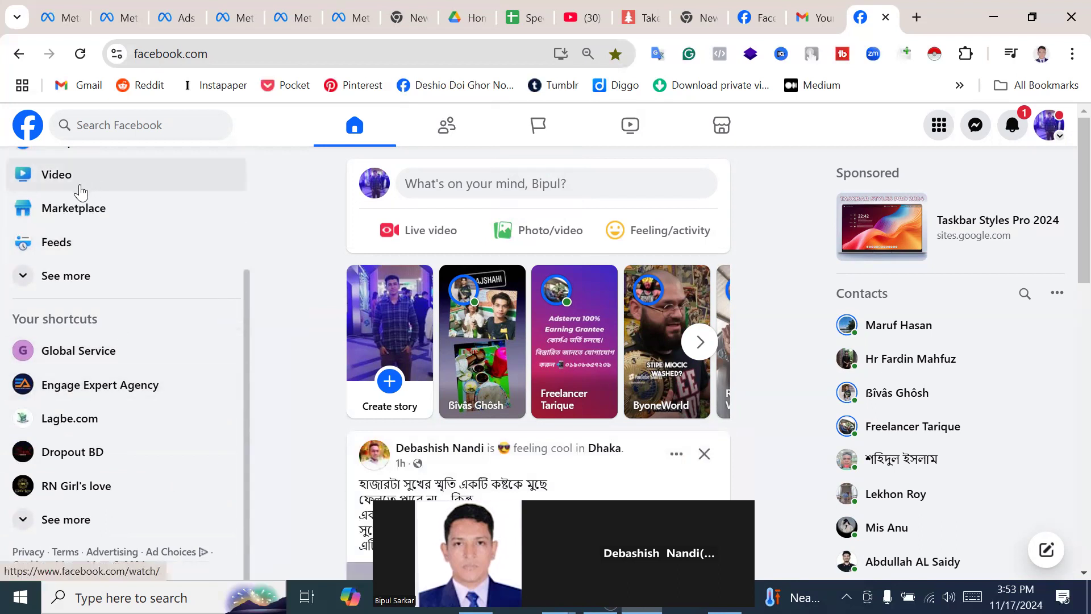
{"action": "scroll", "coordinate": [233, 238], "scroll_direction": "up", "scroll_amount": 3}
{"action": "left_click", "coordinate": [30, 180]}
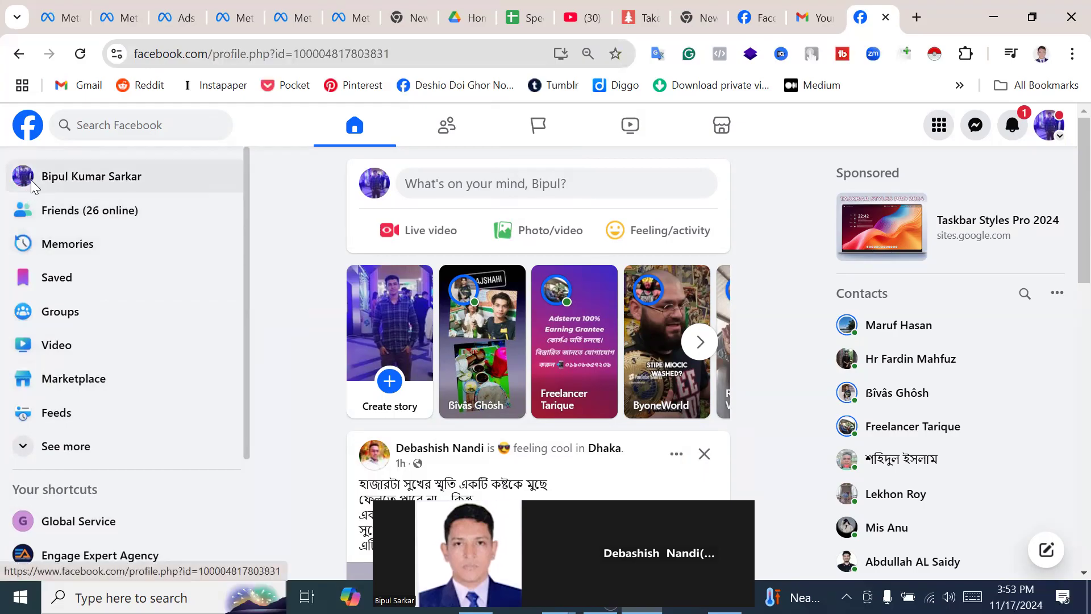
{"action": "scroll", "coordinate": [443, 367], "scroll_direction": "down", "scroll_amount": 10}
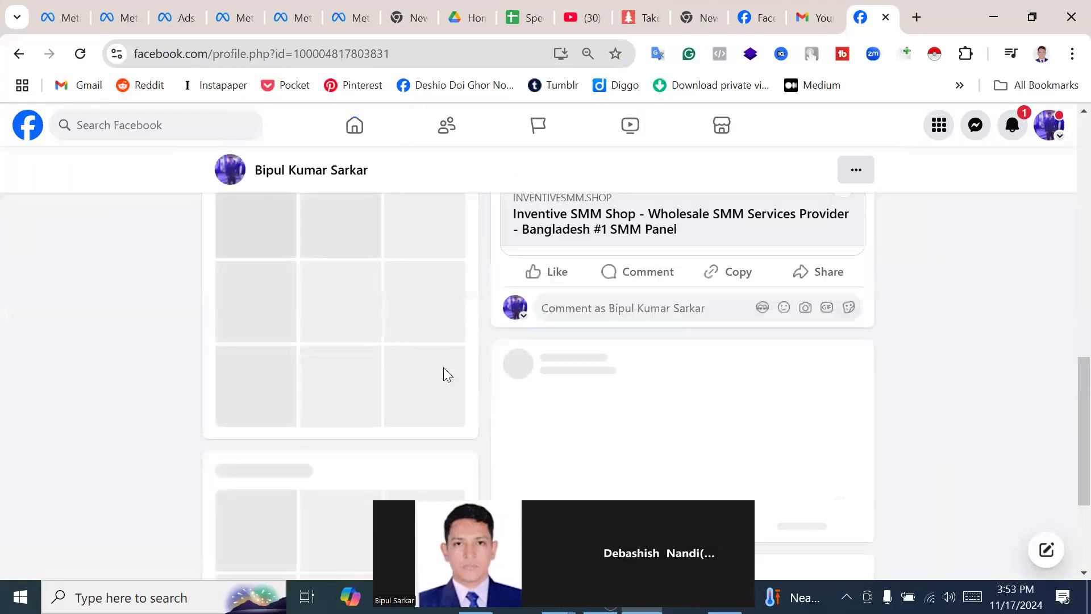
{"action": "left_click", "coordinate": [363, 126]}
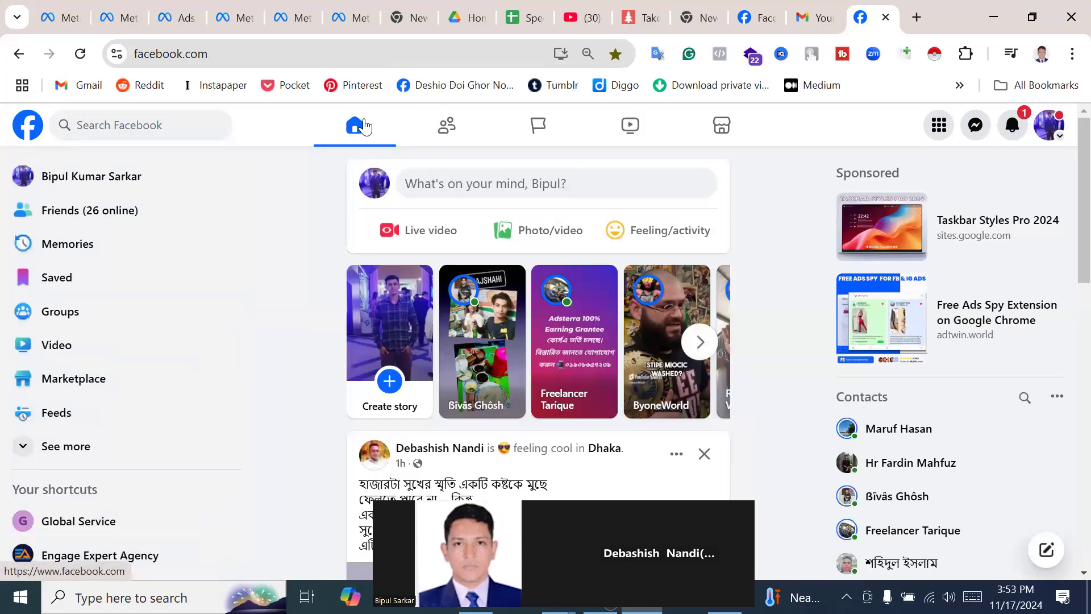
{"action": "scroll", "coordinate": [47, 404], "scroll_direction": "down", "scroll_amount": 3}
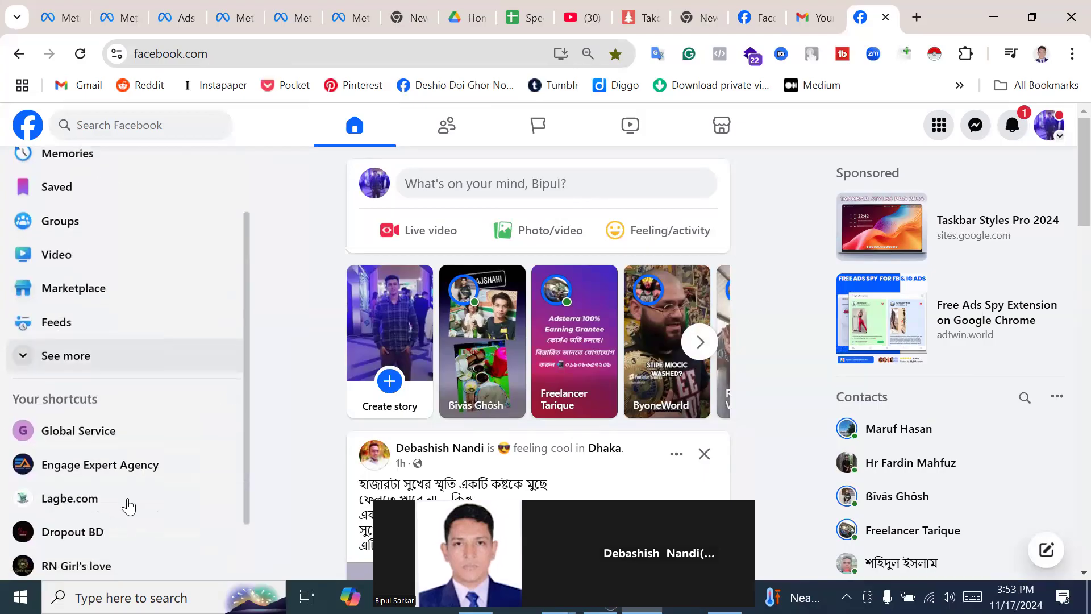
{"action": "left_click", "coordinate": [34, 519]}
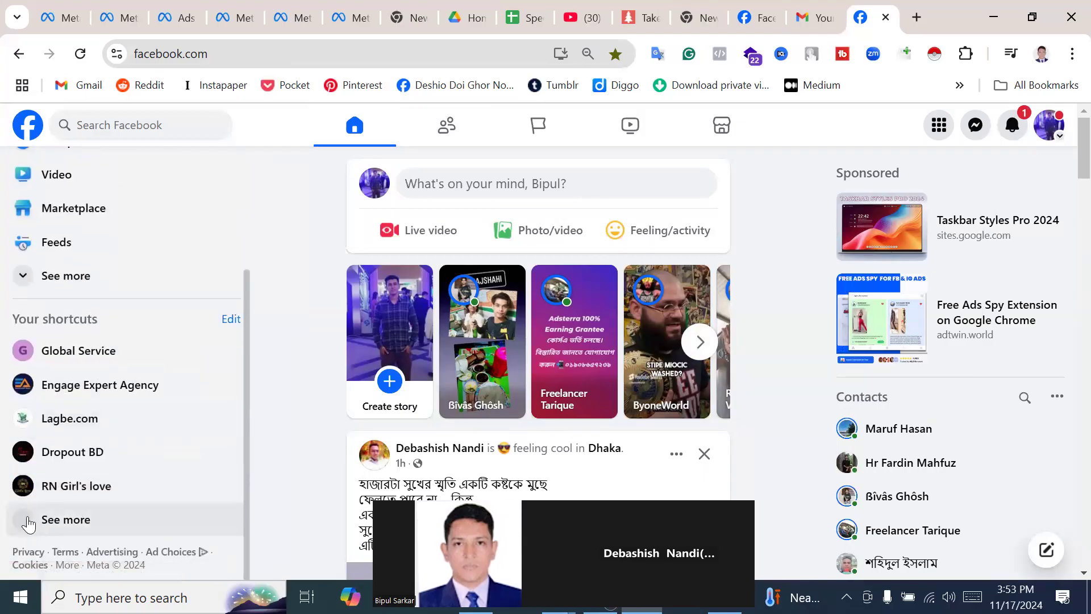
{"action": "scroll", "coordinate": [107, 466], "scroll_direction": "down", "scroll_amount": 4}
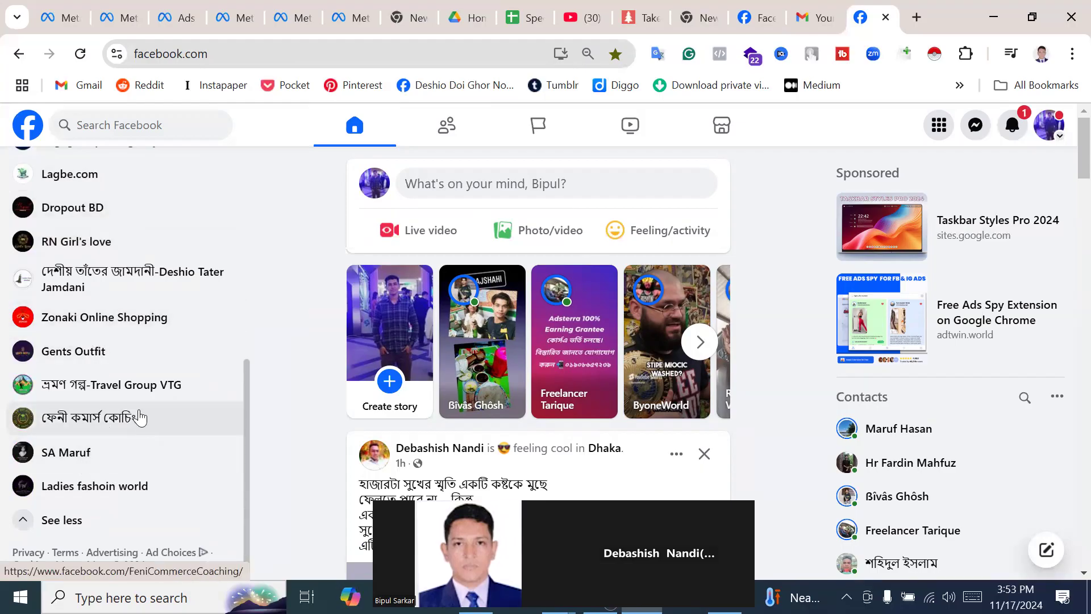
{"action": "scroll", "coordinate": [139, 418], "scroll_direction": "up", "scroll_amount": 7}
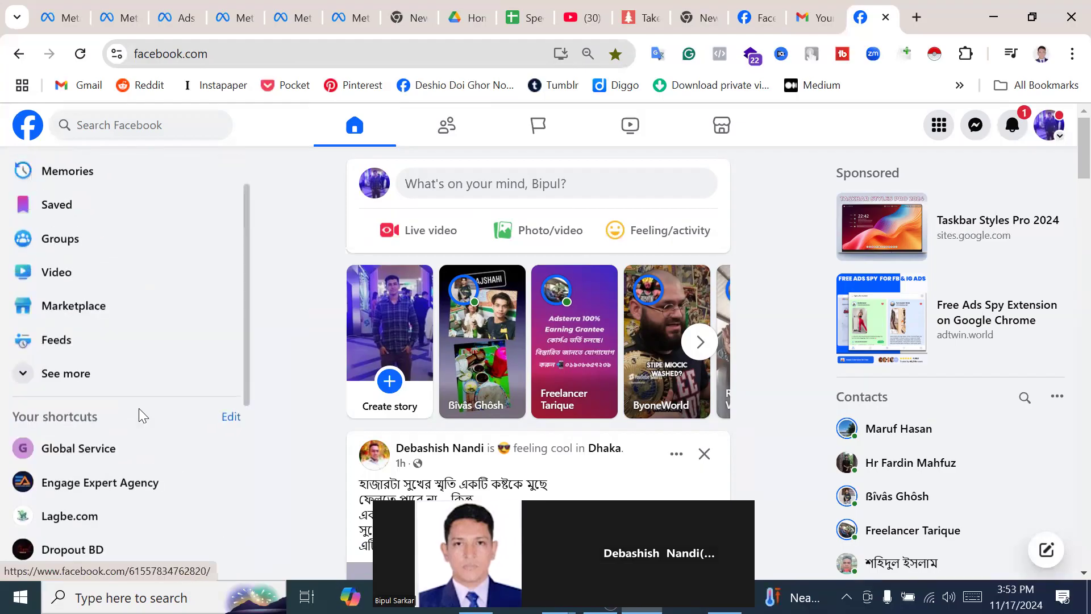
{"action": "scroll", "coordinate": [141, 420], "scroll_direction": "down", "scroll_amount": 6}
{"action": "scroll", "coordinate": [140, 419], "scroll_direction": "down", "scroll_amount": 1}
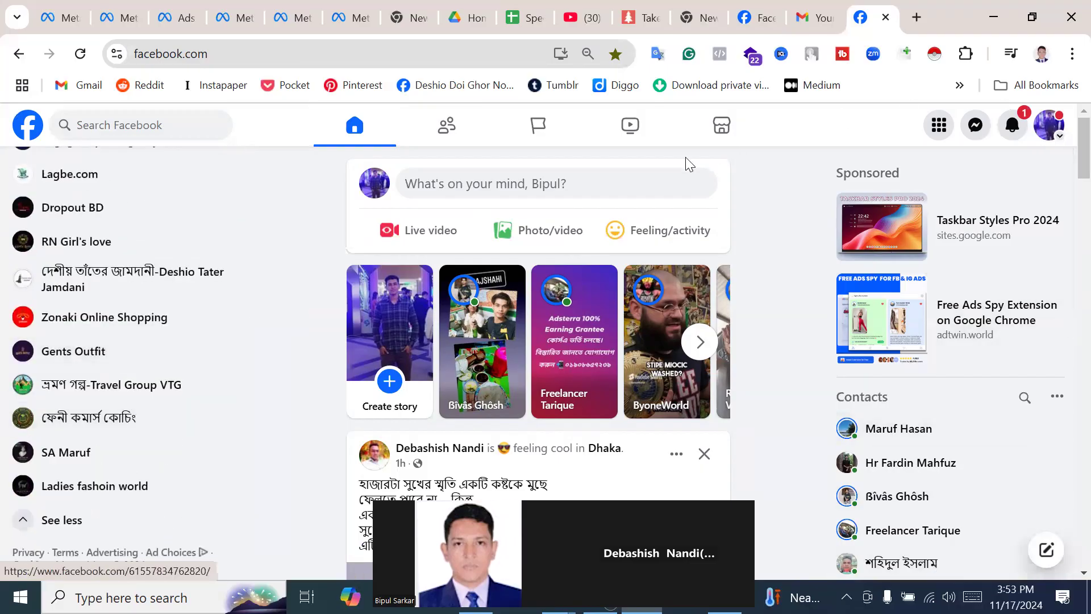
Switch to acting as Global Service and open its Page from the left sidebar
{"action": "left_click", "coordinate": [1049, 131]}
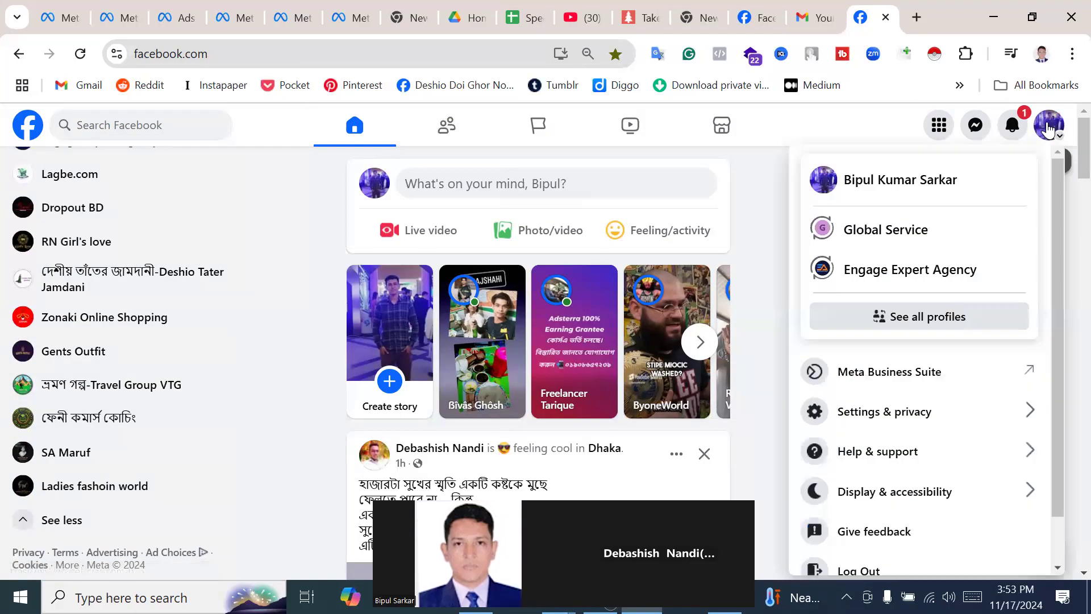
{"action": "left_click", "coordinate": [916, 232]}
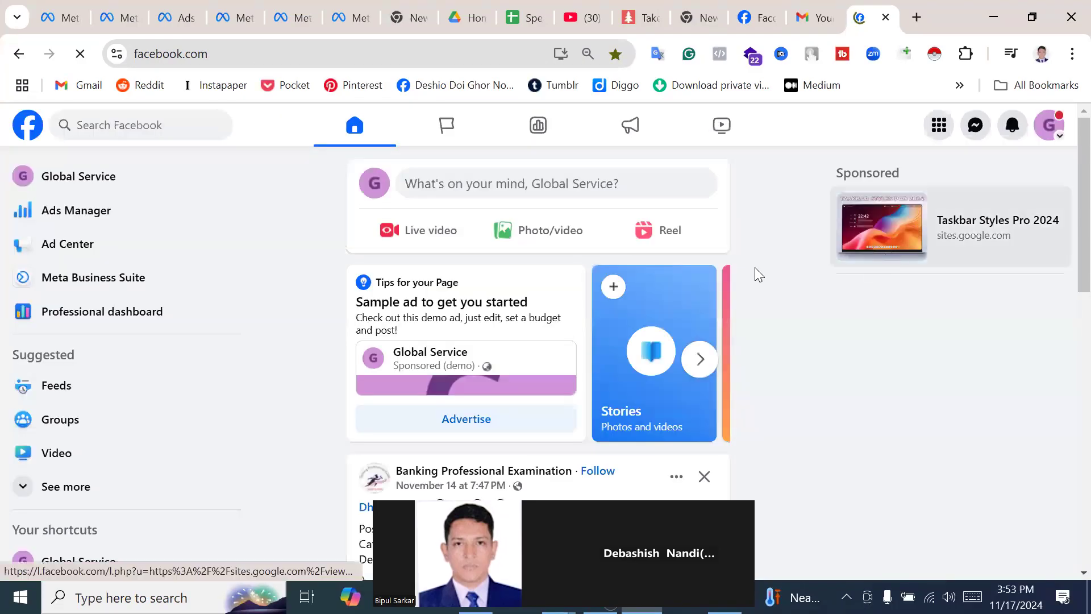
{"action": "scroll", "coordinate": [464, 252], "scroll_direction": "down", "scroll_amount": 3}
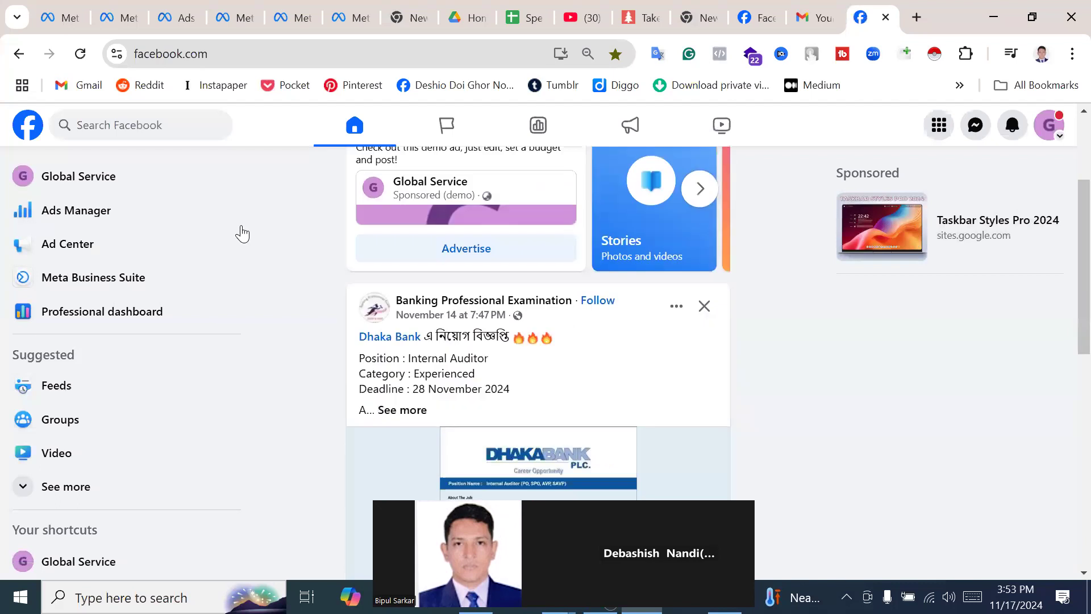
{"action": "left_click", "coordinate": [118, 183]}
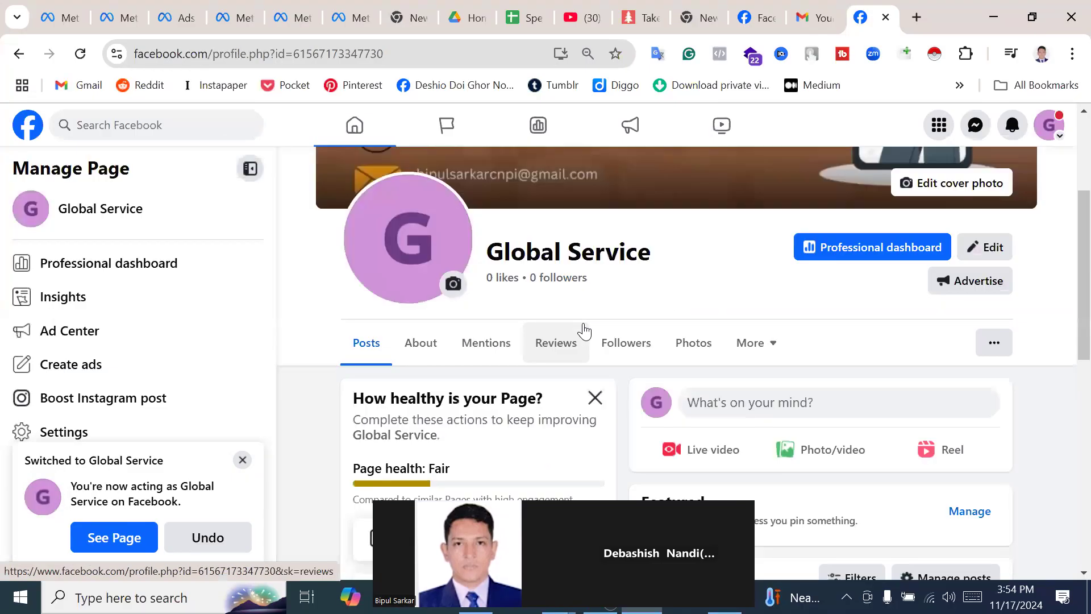
Scroll through the Global Service Page and open its extra options list
{"action": "scroll", "coordinate": [587, 350], "scroll_direction": "down", "scroll_amount": 4}
{"action": "scroll", "coordinate": [587, 360], "scroll_direction": "up", "scroll_amount": 4}
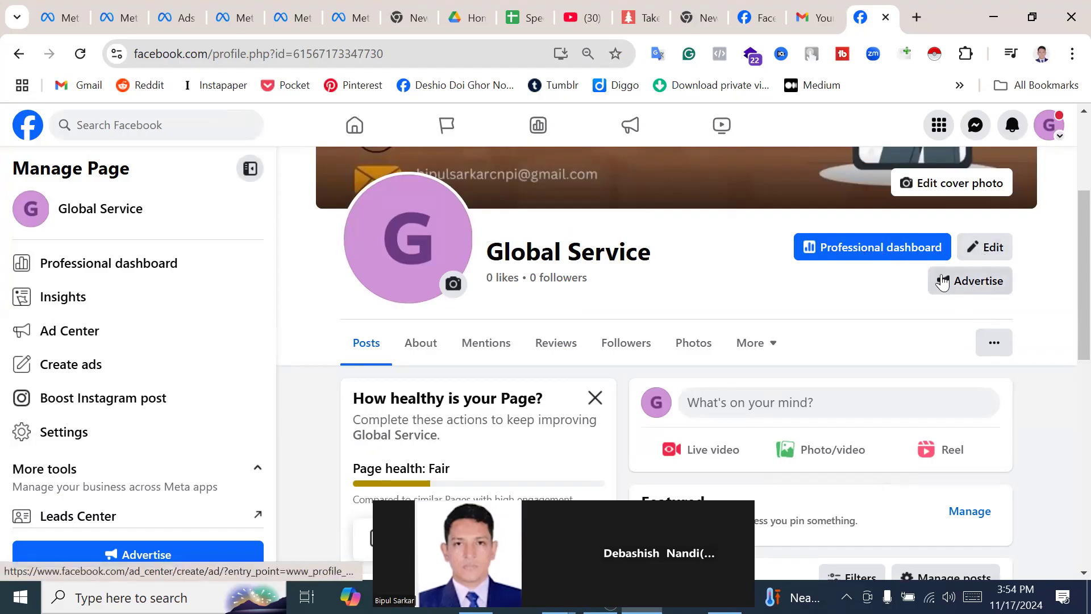
{"action": "scroll", "coordinate": [738, 397], "scroll_direction": "down", "scroll_amount": 5}
{"action": "scroll", "coordinate": [748, 412], "scroll_direction": "down", "scroll_amount": 3}
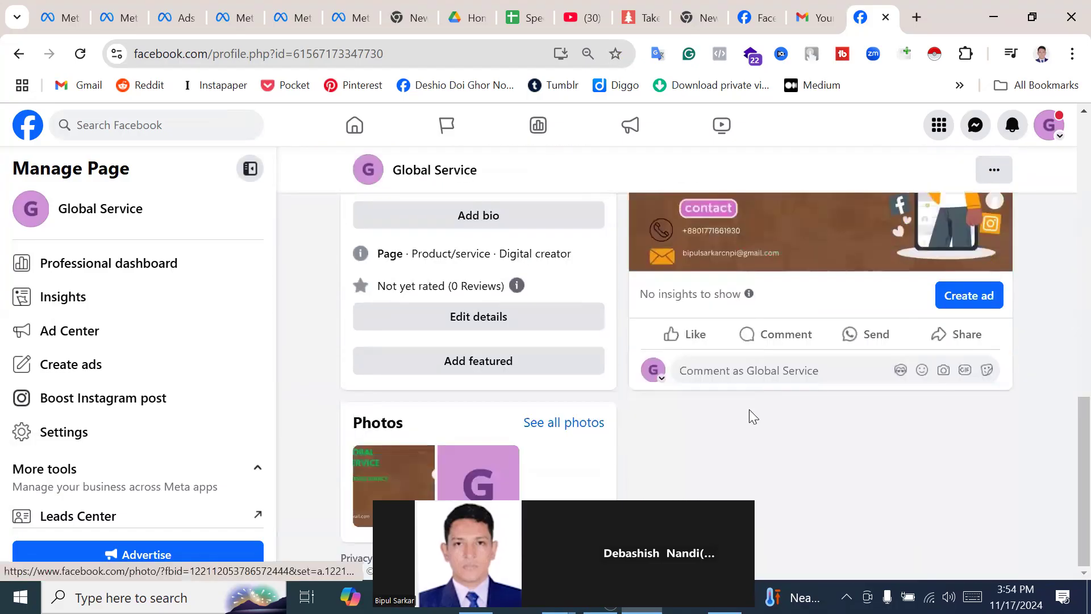
{"action": "scroll", "coordinate": [472, 300], "scroll_direction": "up", "scroll_amount": 10}
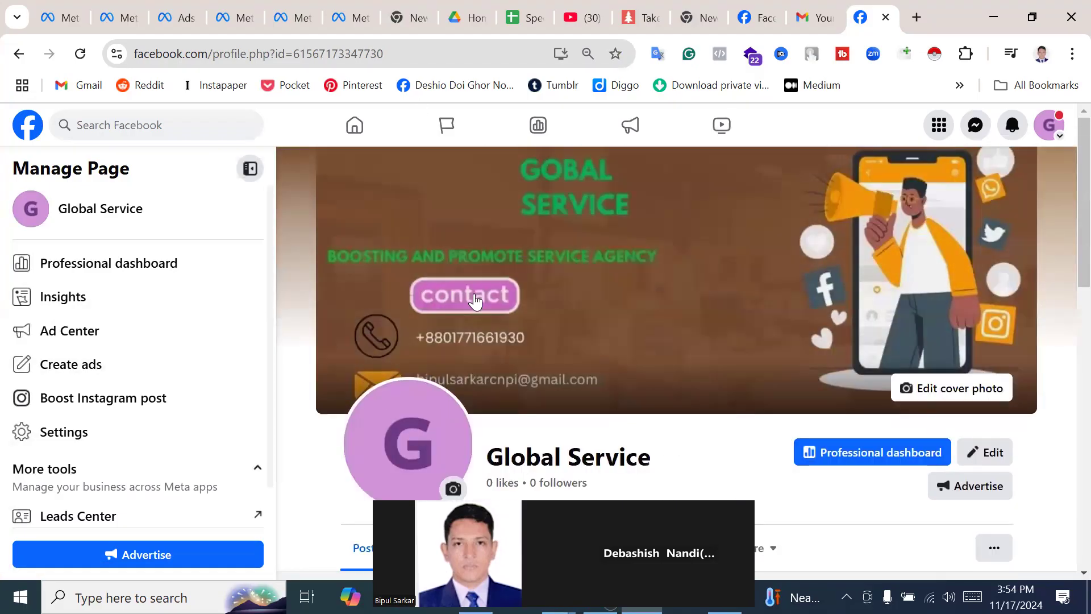
{"action": "scroll", "coordinate": [476, 300], "scroll_direction": "down", "scroll_amount": 6}
{"action": "scroll", "coordinate": [111, 319], "scroll_direction": "down", "scroll_amount": 1}
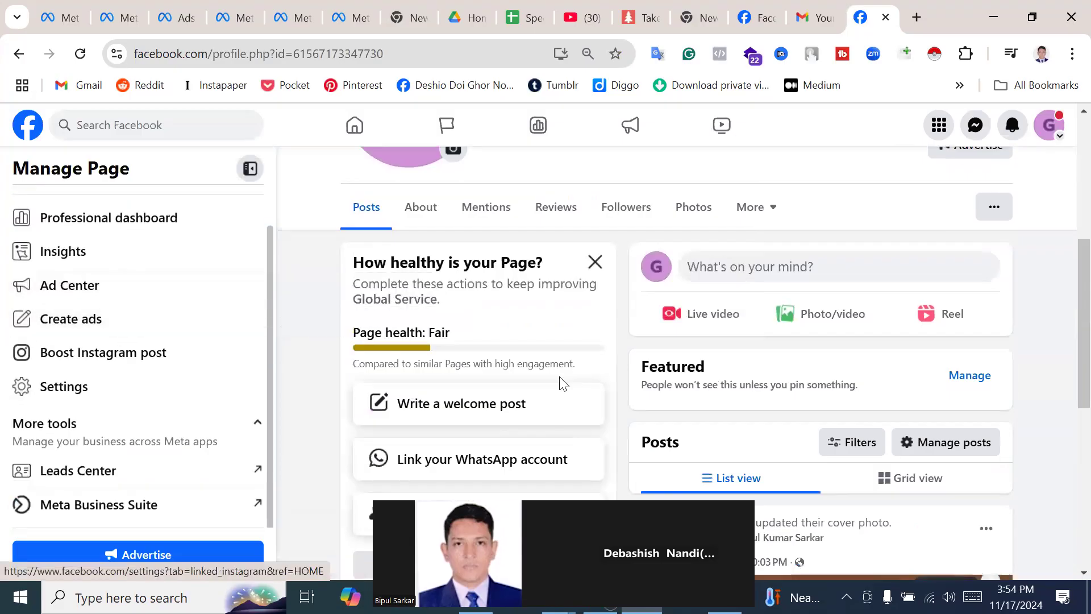
{"action": "scroll", "coordinate": [561, 384], "scroll_direction": "up", "scroll_amount": 4}
{"action": "scroll", "coordinate": [816, 369], "scroll_direction": "down", "scroll_amount": 3}
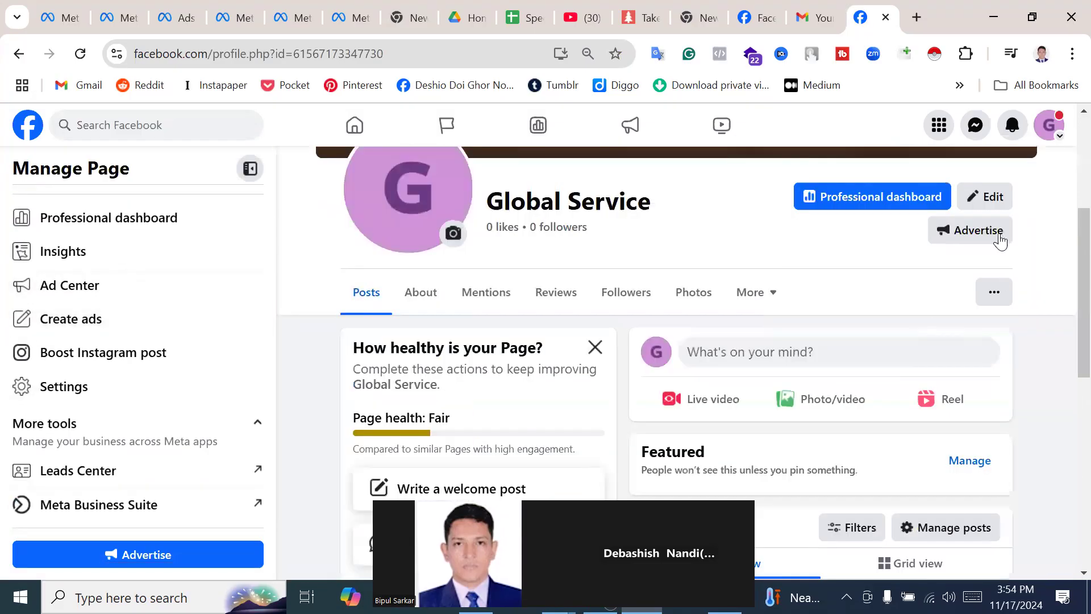
{"action": "left_click", "coordinate": [995, 294]}
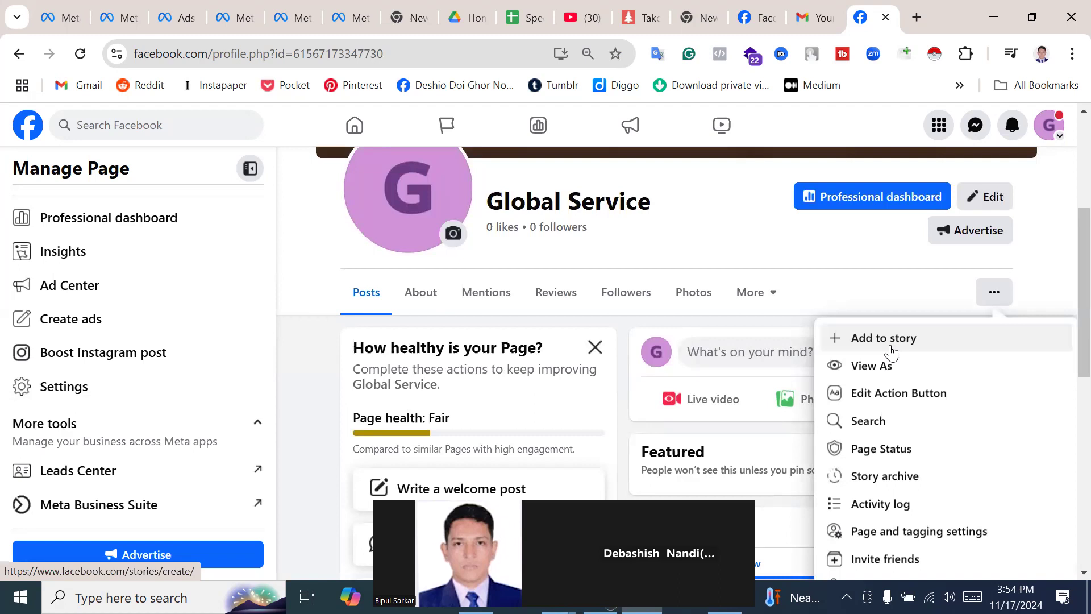
Begin a new photo story for the Global Service Page
{"action": "left_click", "coordinate": [883, 339]}
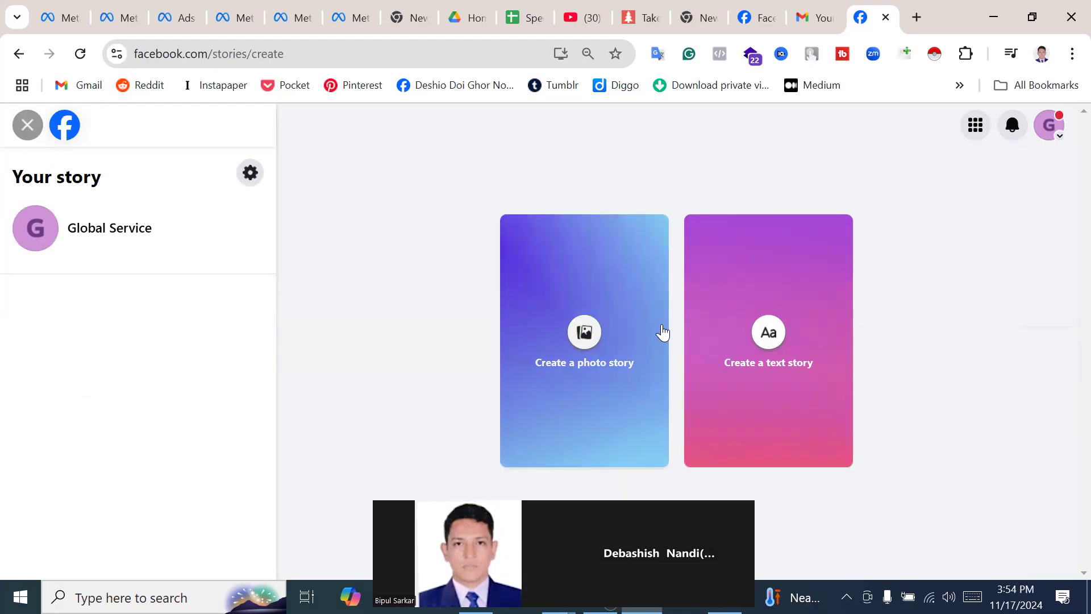
{"action": "left_click", "coordinate": [605, 340]}
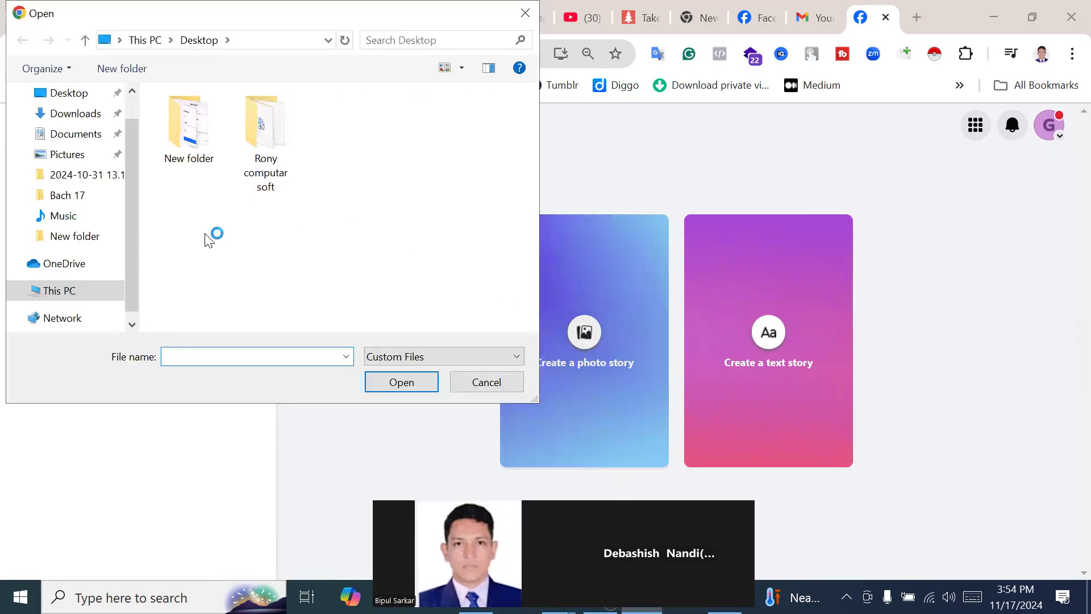
{"action": "scroll", "coordinate": [86, 176], "scroll_direction": "down", "scroll_amount": 1}
{"action": "scroll", "coordinate": [71, 148], "scroll_direction": "up", "scroll_amount": 3}
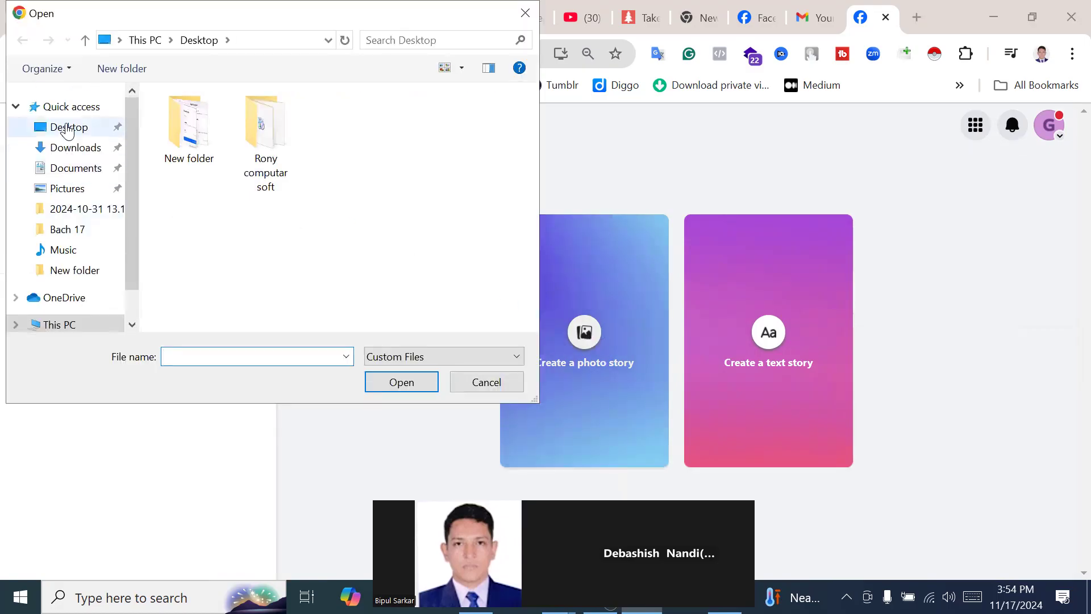
Load image 2 from the Desktop's New folder, then discard the story draft
{"action": "left_click", "coordinate": [69, 128]}
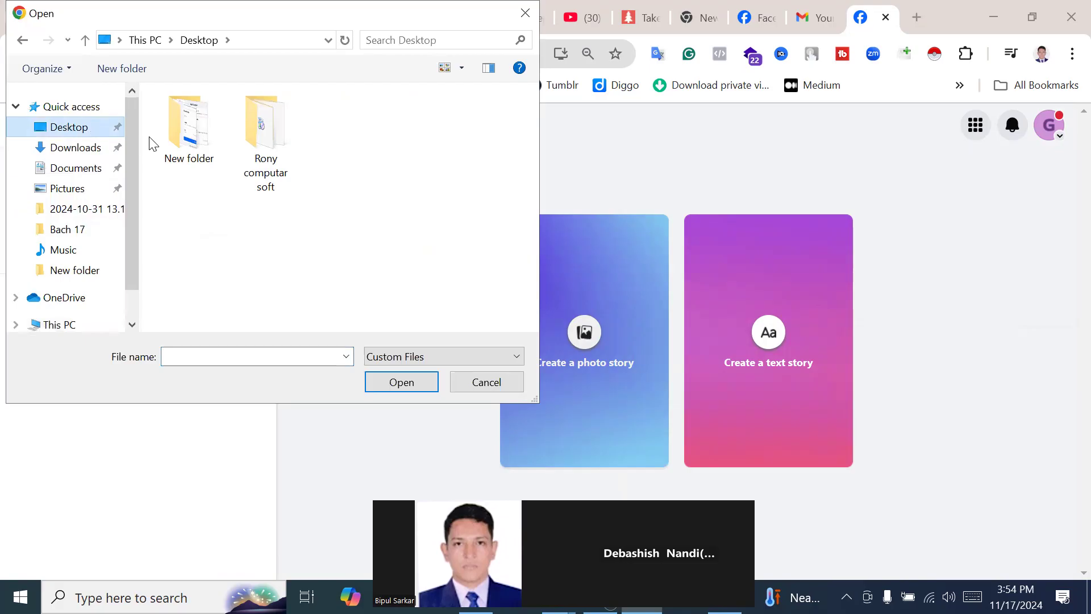
{"action": "double_click", "coordinate": [187, 141]}
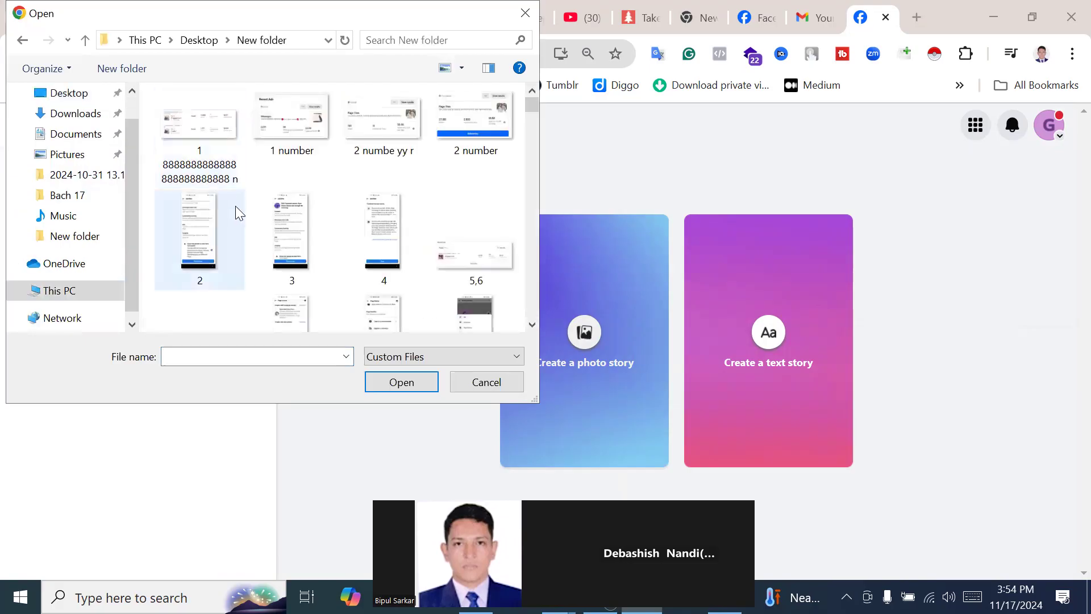
{"action": "left_click", "coordinate": [196, 234]}
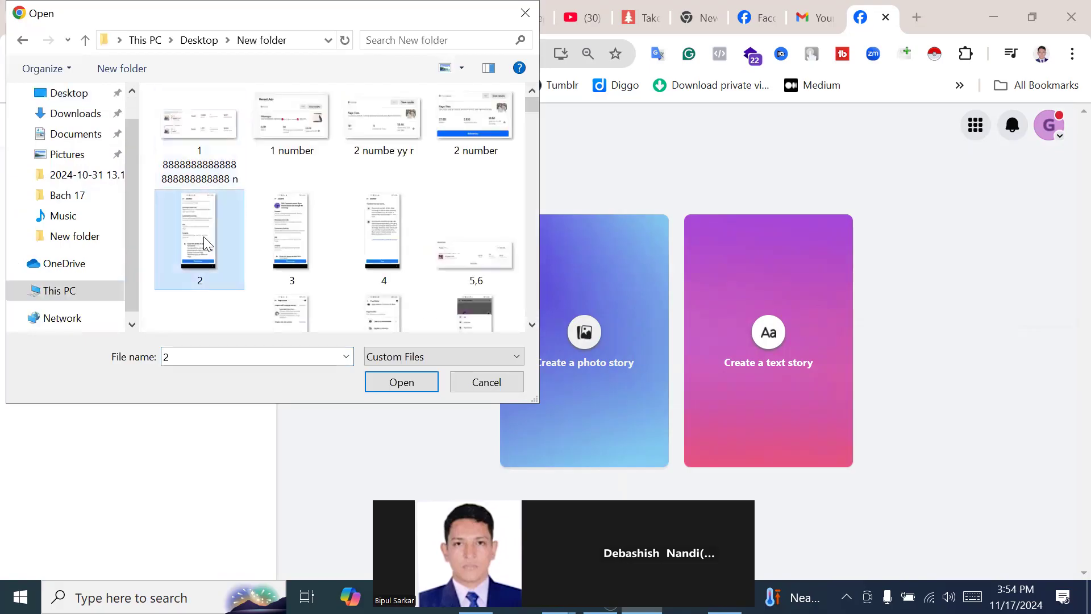
{"action": "left_click", "coordinate": [401, 382]}
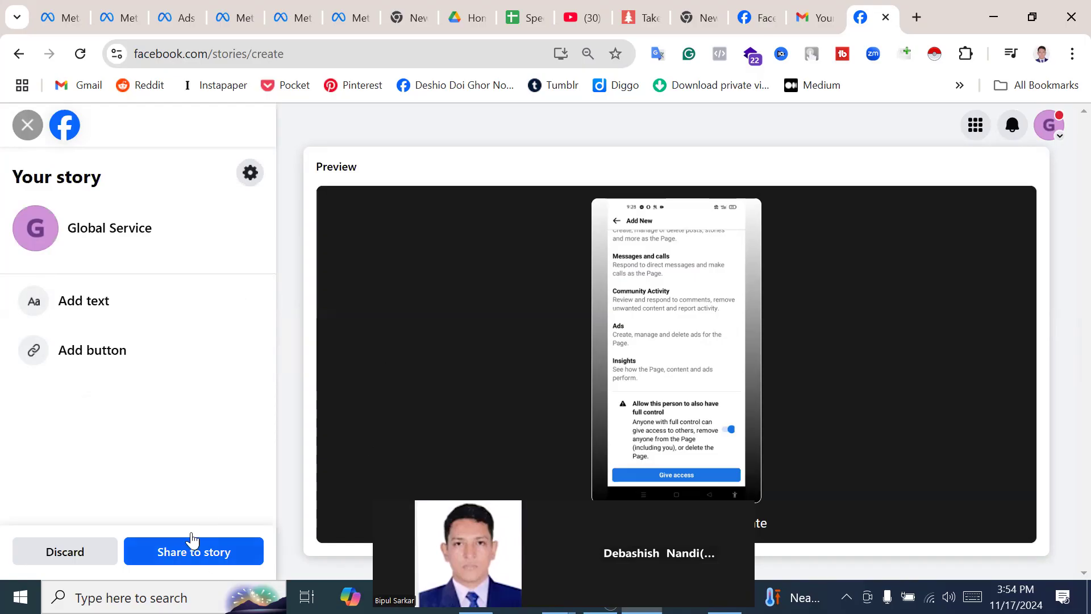
{"action": "left_click", "coordinate": [91, 551]}
{"action": "left_click", "coordinate": [694, 388]}
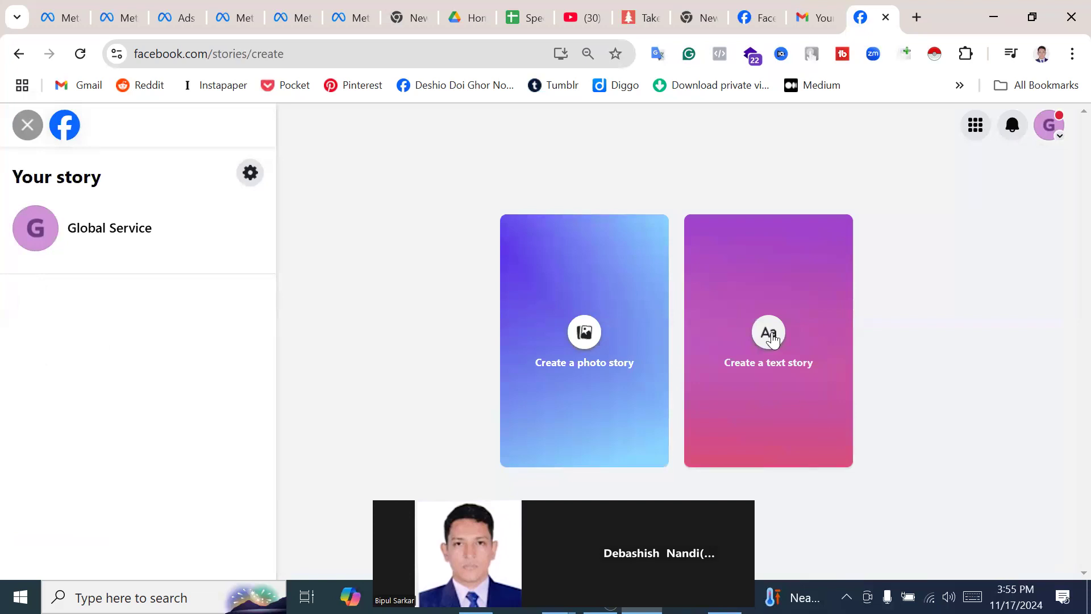
Leave the story creator and open the Page's Edit Action Button settings
{"action": "left_click", "coordinate": [27, 125]}
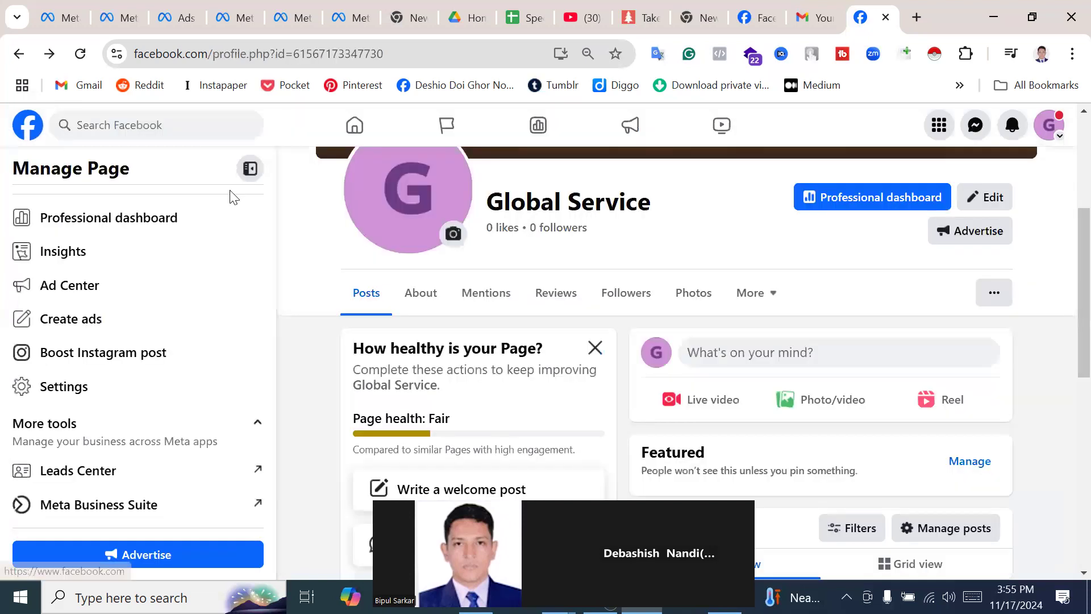
{"action": "left_click", "coordinate": [993, 292]}
{"action": "scroll", "coordinate": [885, 368], "scroll_direction": "down", "scroll_amount": 2}
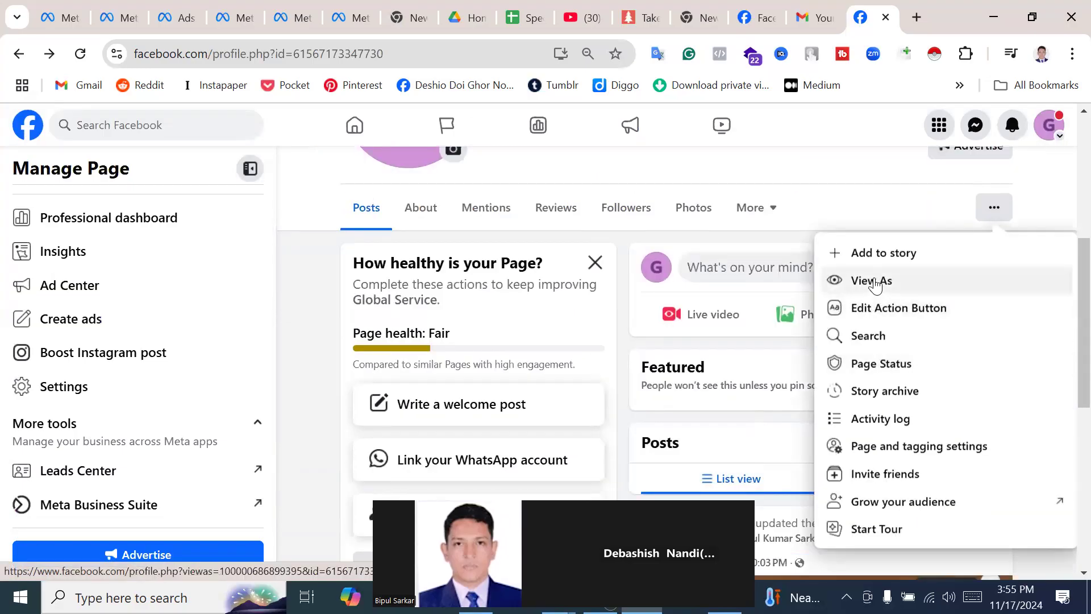
{"action": "left_click", "coordinate": [880, 315]}
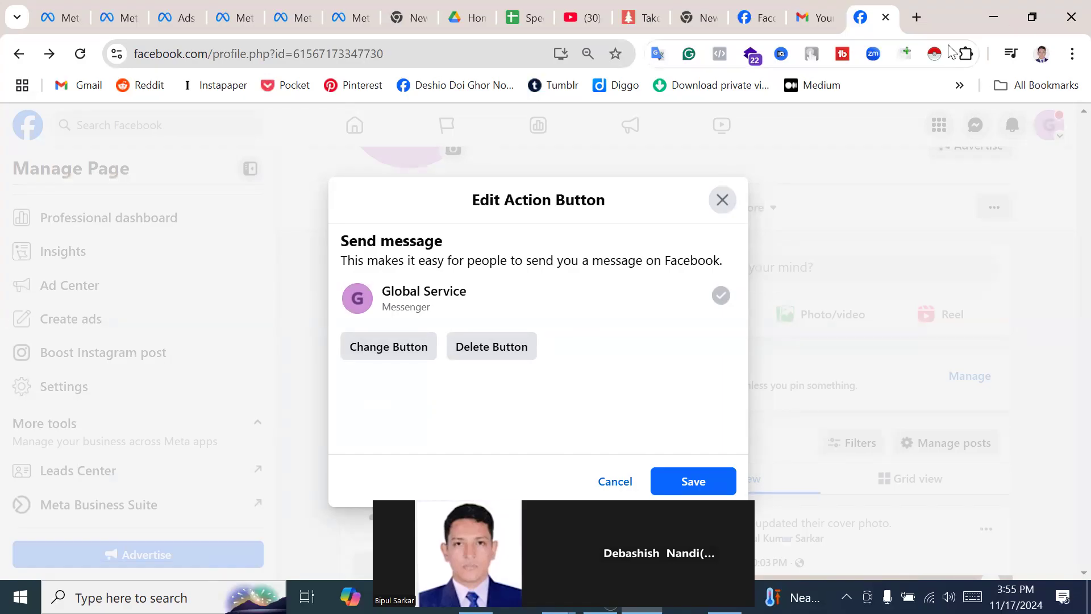
Browse the list of action button choices, leaving Send message selected
{"action": "left_click", "coordinate": [397, 348]}
{"action": "scroll", "coordinate": [463, 380], "scroll_direction": "down", "scroll_amount": 3}
{"action": "scroll", "coordinate": [463, 380], "scroll_direction": "up", "scroll_amount": 3}
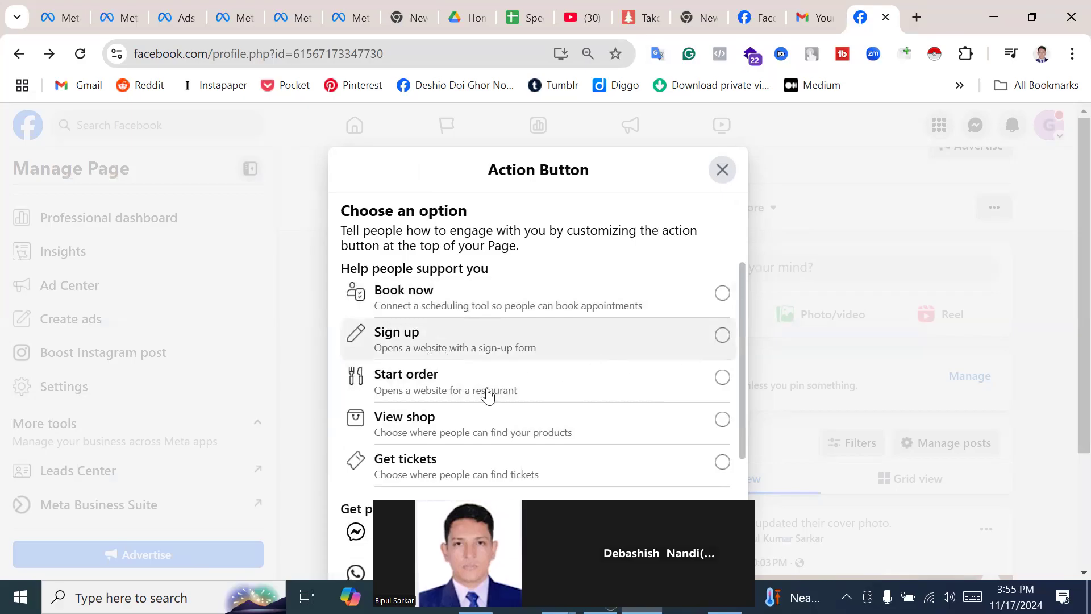
{"action": "scroll", "coordinate": [497, 417], "scroll_direction": "down", "scroll_amount": 2}
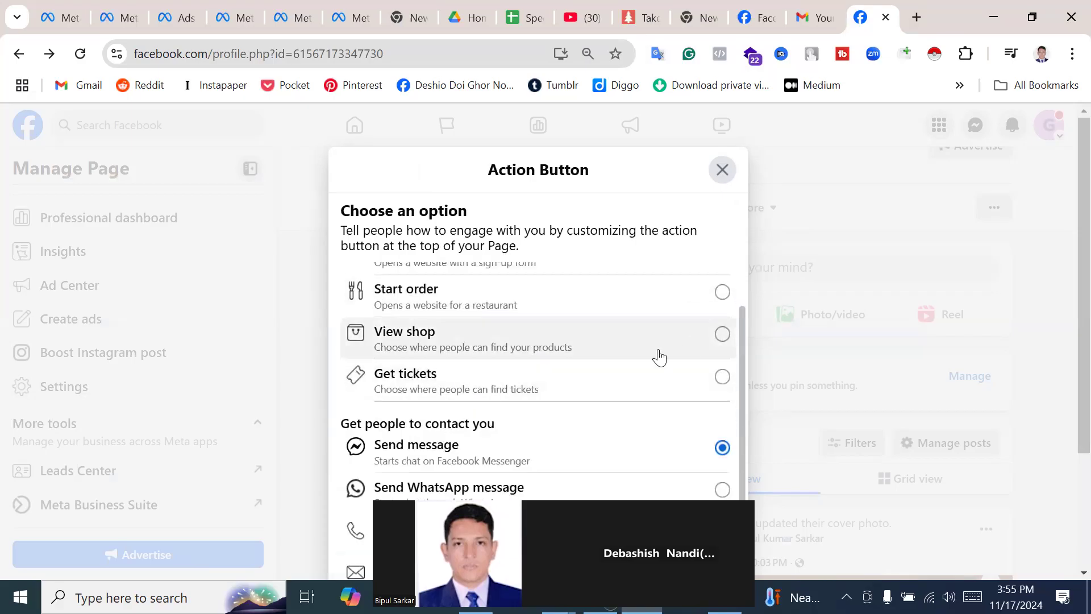
{"action": "scroll", "coordinate": [406, 398], "scroll_direction": "down", "scroll_amount": 2}
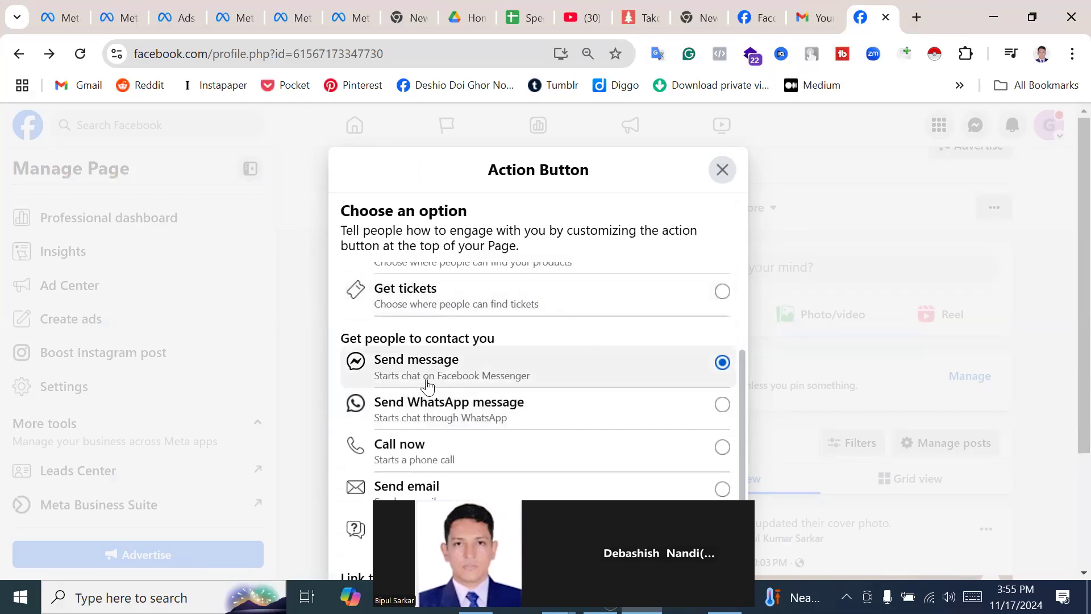
{"action": "scroll", "coordinate": [428, 386], "scroll_direction": "down", "scroll_amount": 2}
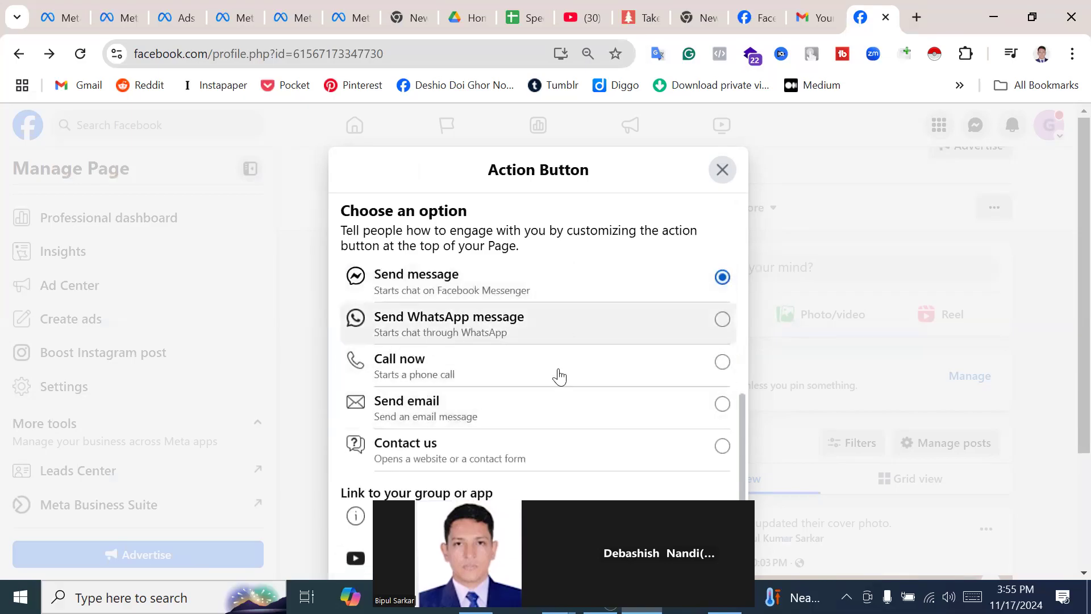
{"action": "scroll", "coordinate": [444, 437], "scroll_direction": "down", "scroll_amount": 2}
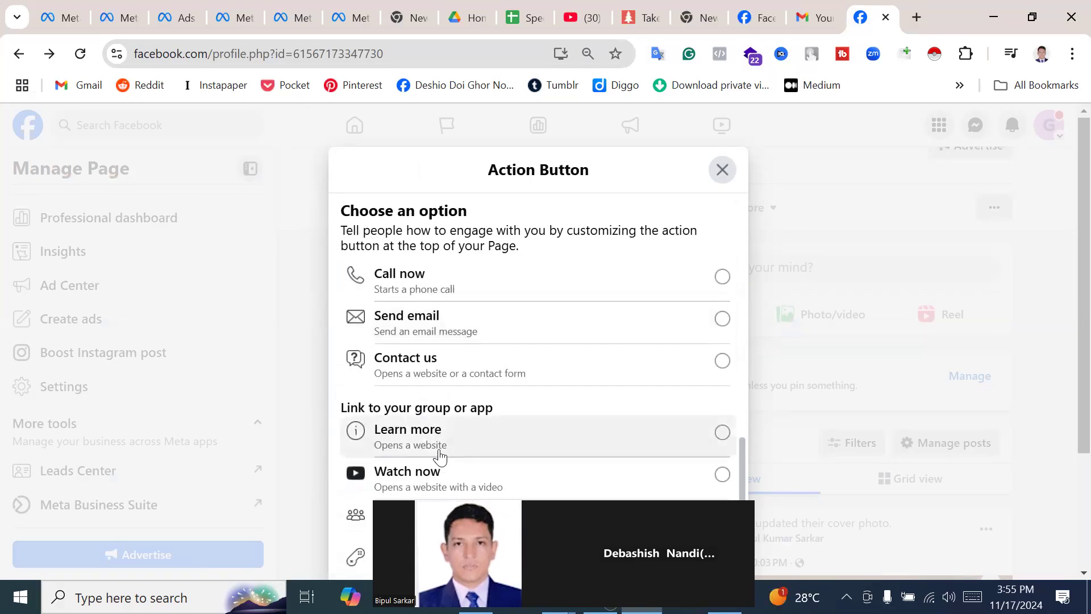
{"action": "scroll", "coordinate": [443, 486], "scroll_direction": "up", "scroll_amount": 6}
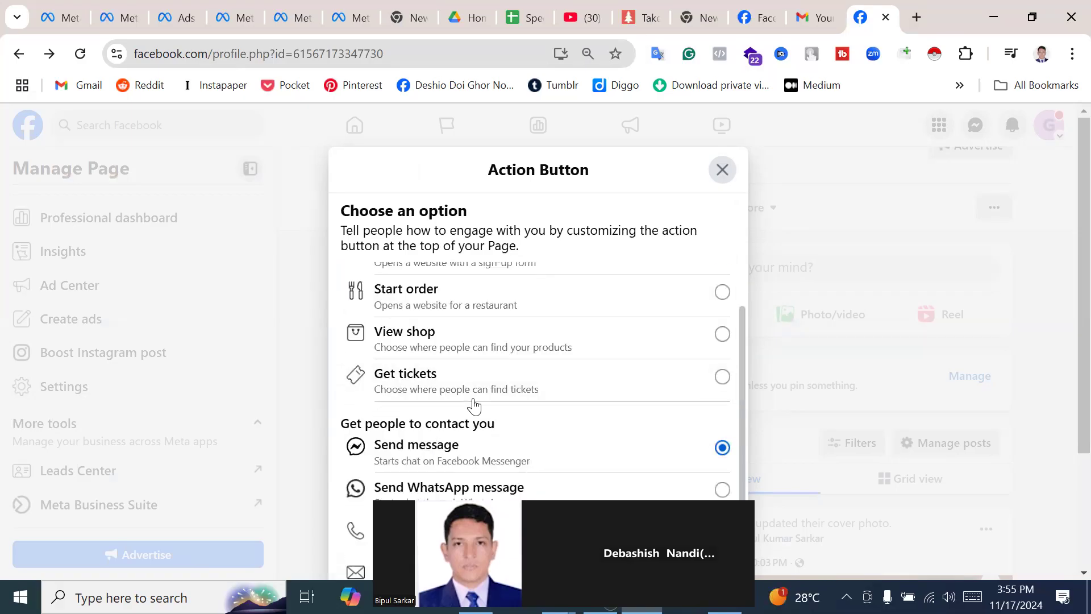
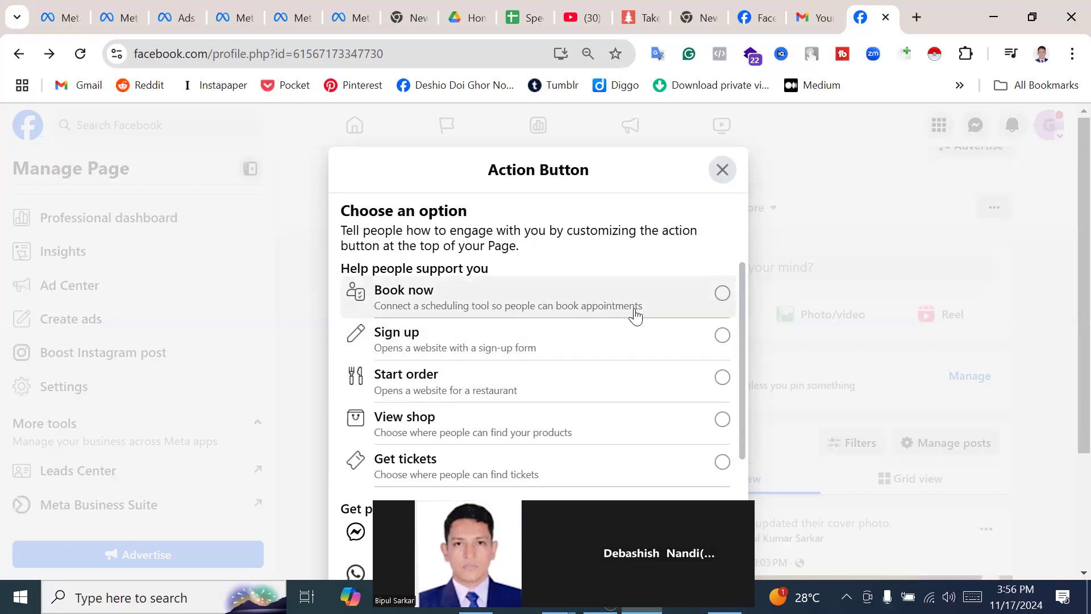
Try the Book now, Sign up and Start order action button options
{"action": "left_click", "coordinate": [679, 299]}
{"action": "scroll", "coordinate": [793, 365], "scroll_direction": "down", "scroll_amount": 3}
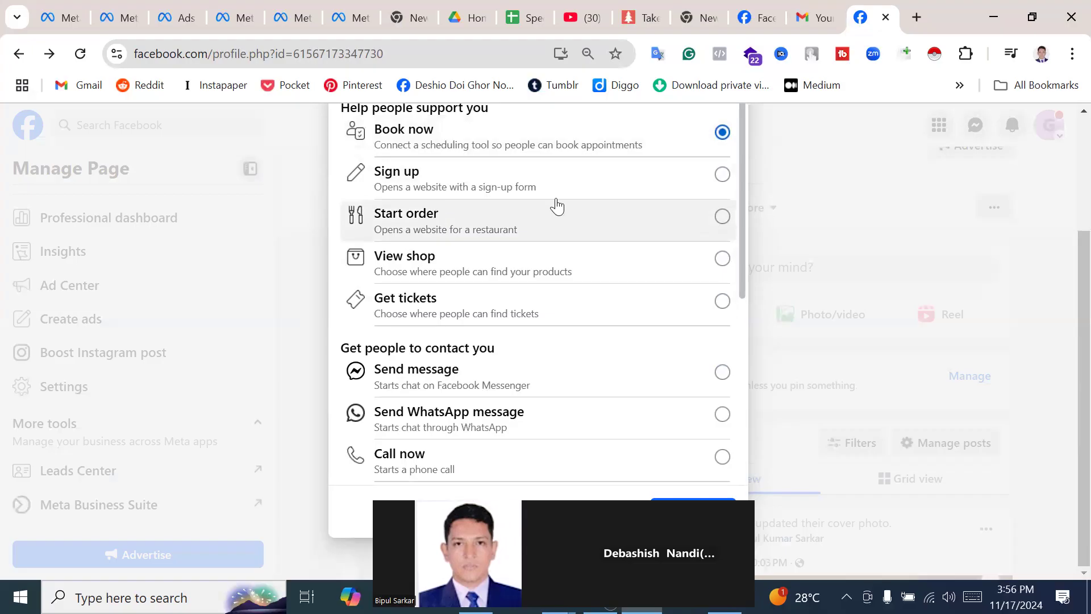
{"action": "scroll", "coordinate": [499, 346], "scroll_direction": "up", "scroll_amount": 2}
{"action": "left_click", "coordinate": [455, 266]}
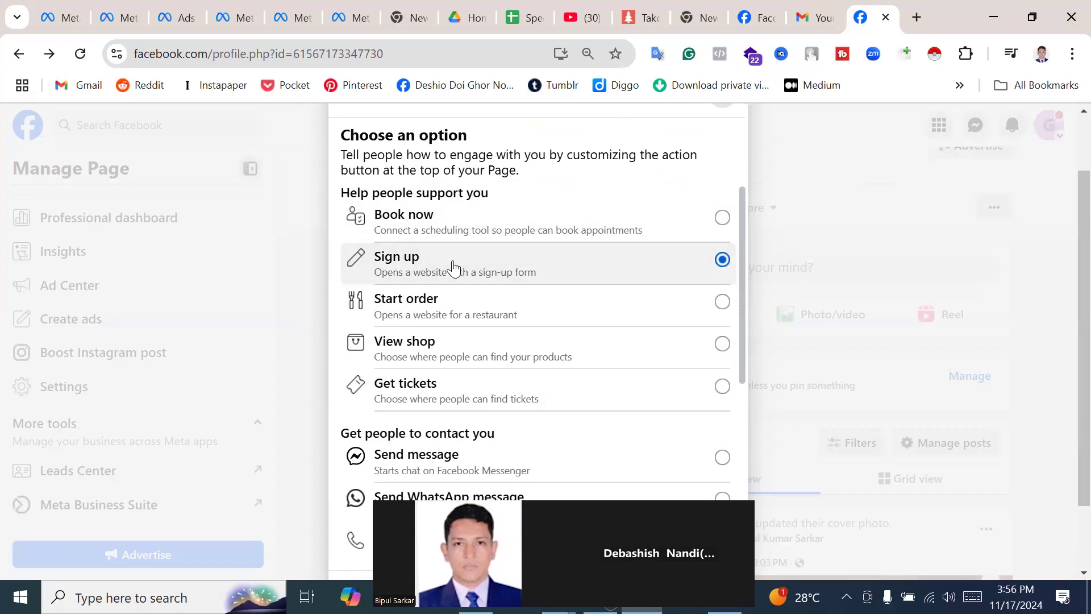
{"action": "left_click", "coordinate": [440, 316]}
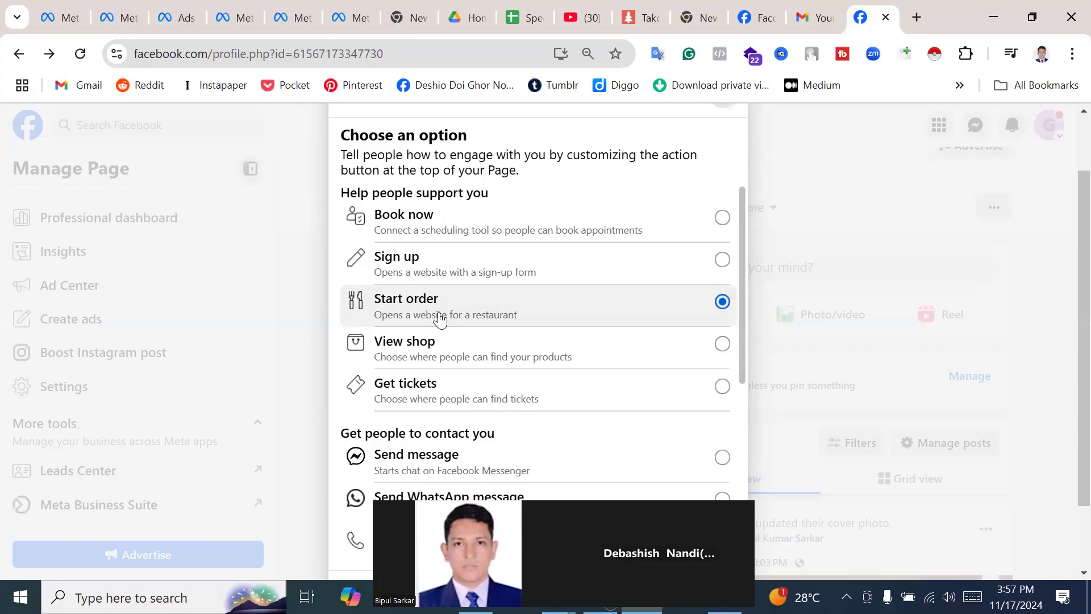
{"action": "scroll", "coordinate": [441, 318], "scroll_direction": "down", "scroll_amount": 3}
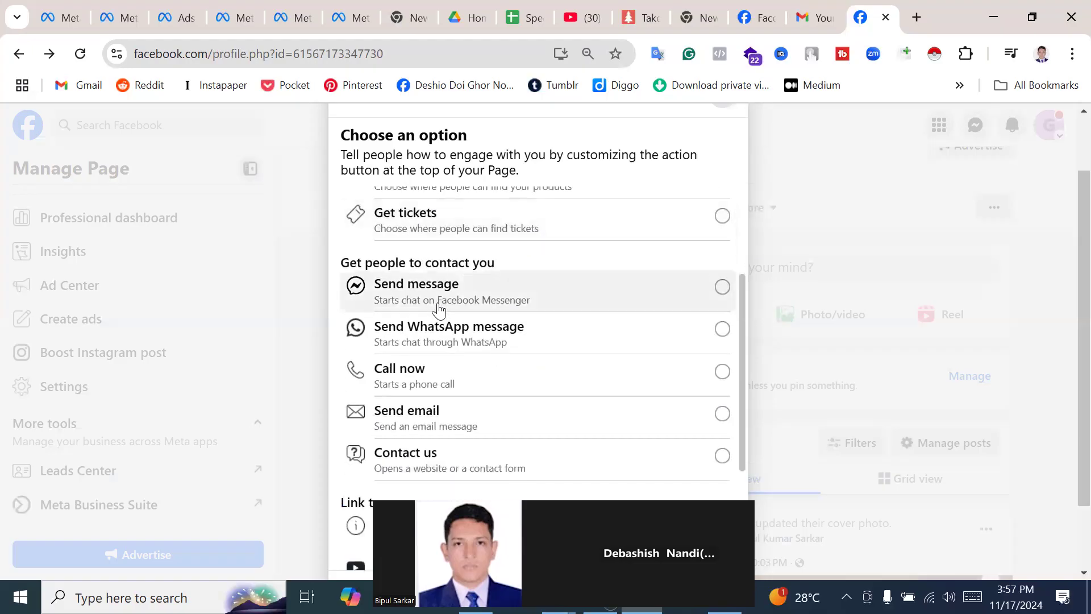
Select Send message as the action button, continue, and save it
{"action": "left_click", "coordinate": [540, 304]}
{"action": "scroll", "coordinate": [723, 384], "scroll_direction": "down", "scroll_amount": 5}
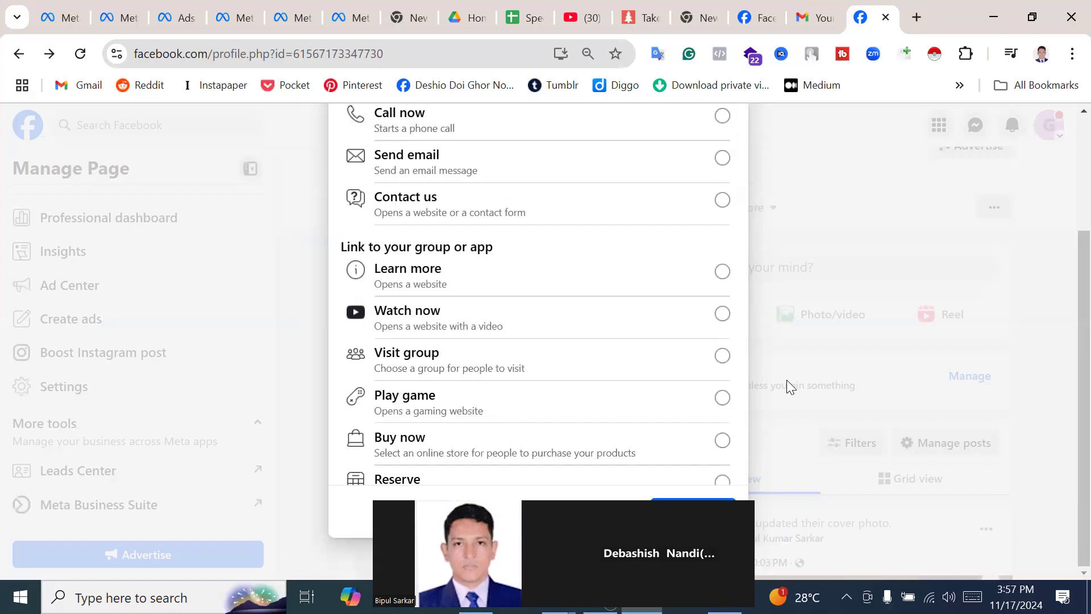
{"action": "left_click", "coordinate": [693, 505]}
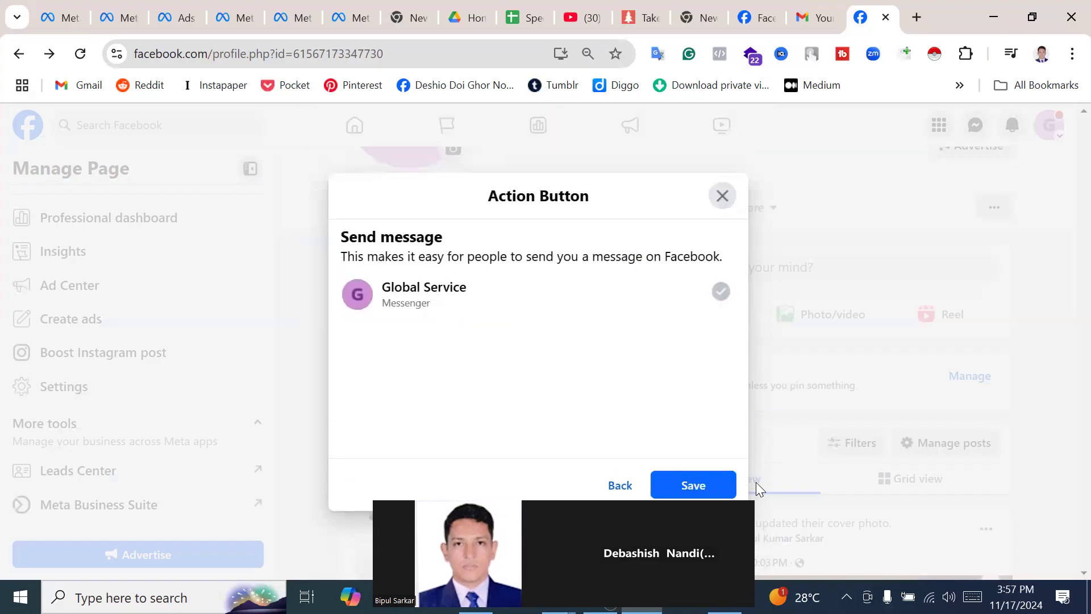
{"action": "left_click", "coordinate": [703, 484]}
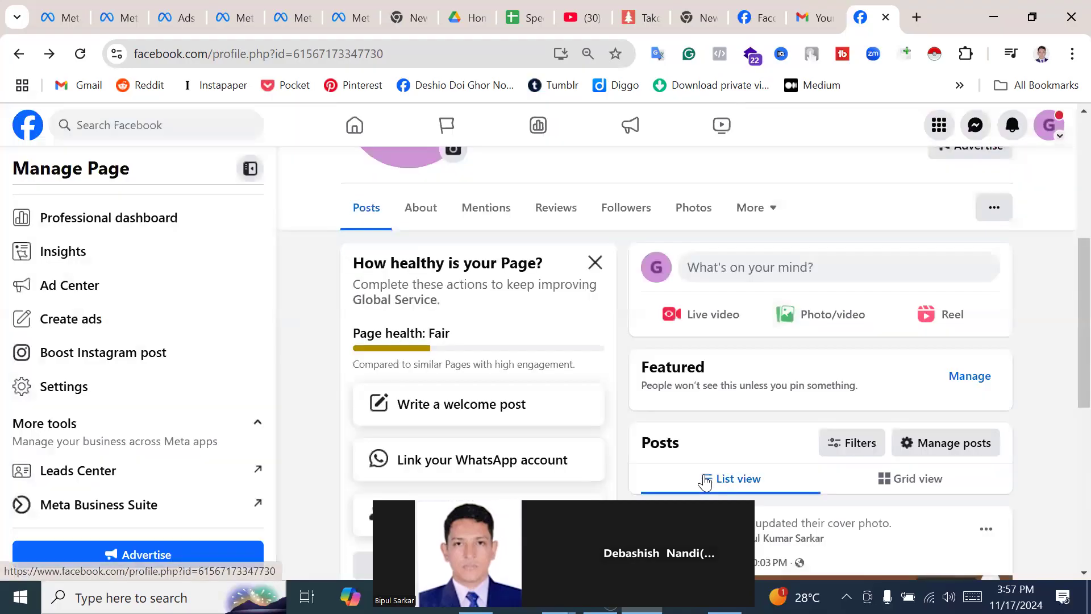
Preview the Global Service Page as visitors see it with View As
{"action": "scroll", "coordinate": [817, 325], "scroll_direction": "up", "scroll_amount": 4}
{"action": "scroll", "coordinate": [809, 300], "scroll_direction": "down", "scroll_amount": 3}
{"action": "scroll", "coordinate": [809, 300], "scroll_direction": "up", "scroll_amount": 3}
{"action": "scroll", "coordinate": [881, 333], "scroll_direction": "down", "scroll_amount": 3}
{"action": "left_click", "coordinate": [992, 292]}
{"action": "left_click", "coordinate": [920, 371]}
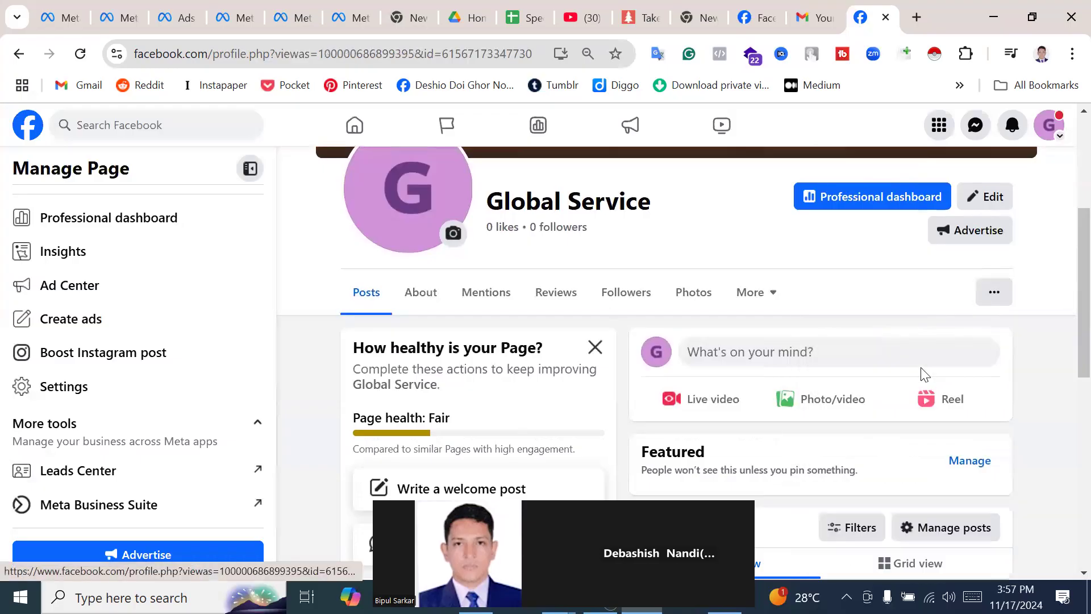
Capture the Message button area with Lightshot, box it in red, then close the capture
{"action": "scroll", "coordinate": [919, 372], "scroll_direction": "down", "scroll_amount": 4}
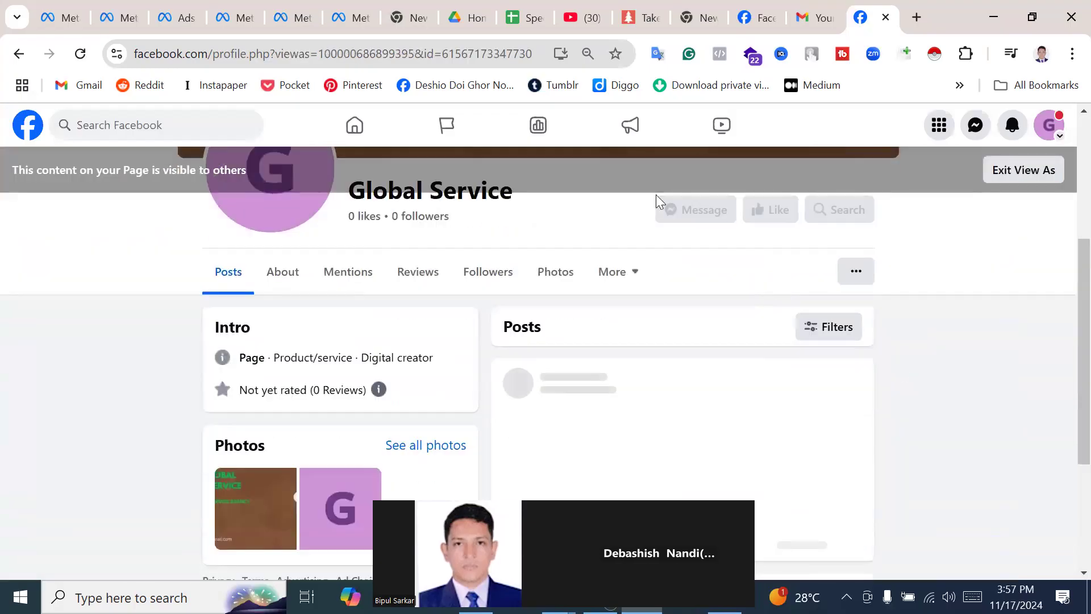
{"action": "scroll", "coordinate": [691, 306], "scroll_direction": "up", "scroll_amount": 3}
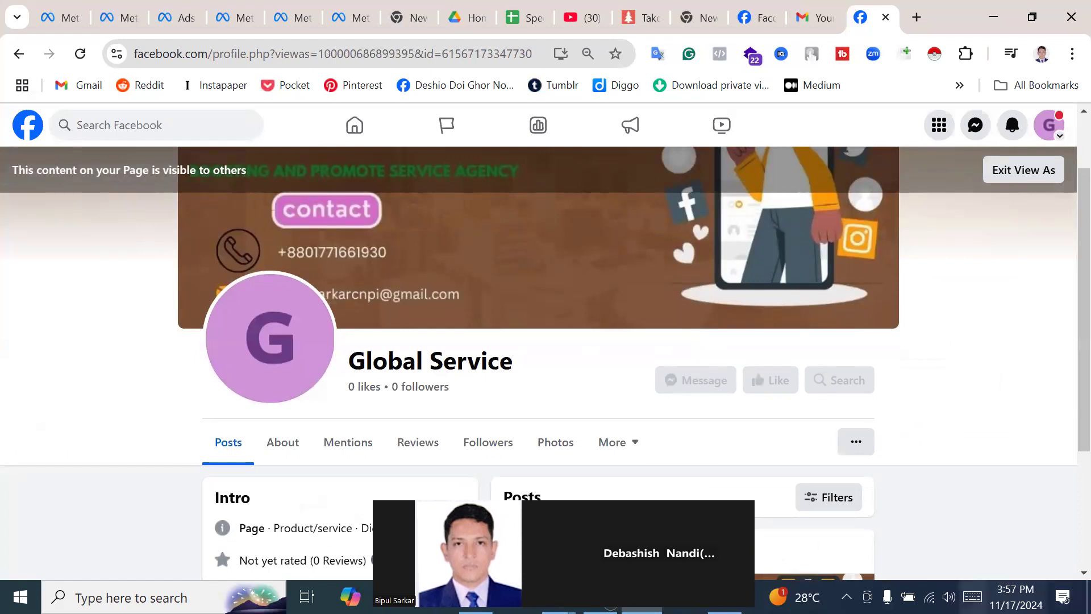
{"action": "left_click", "coordinate": [846, 597]}
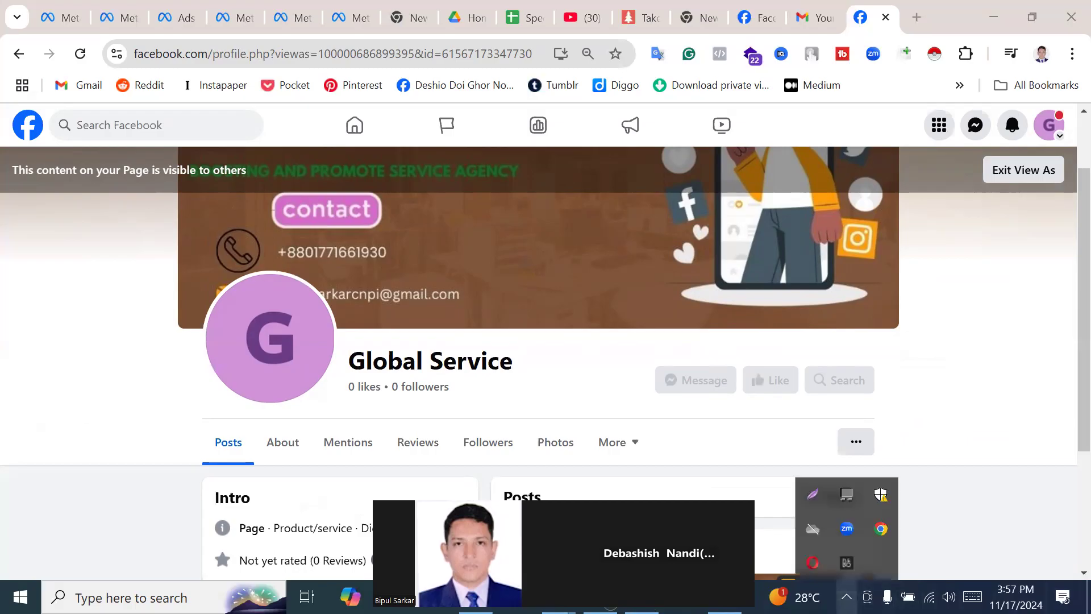
{"action": "left_click", "coordinate": [812, 493]}
{"action": "left_click_drag", "start_coordinate": [593, 352], "coordinate": [875, 439]}
{"action": "left_click", "coordinate": [893, 310]}
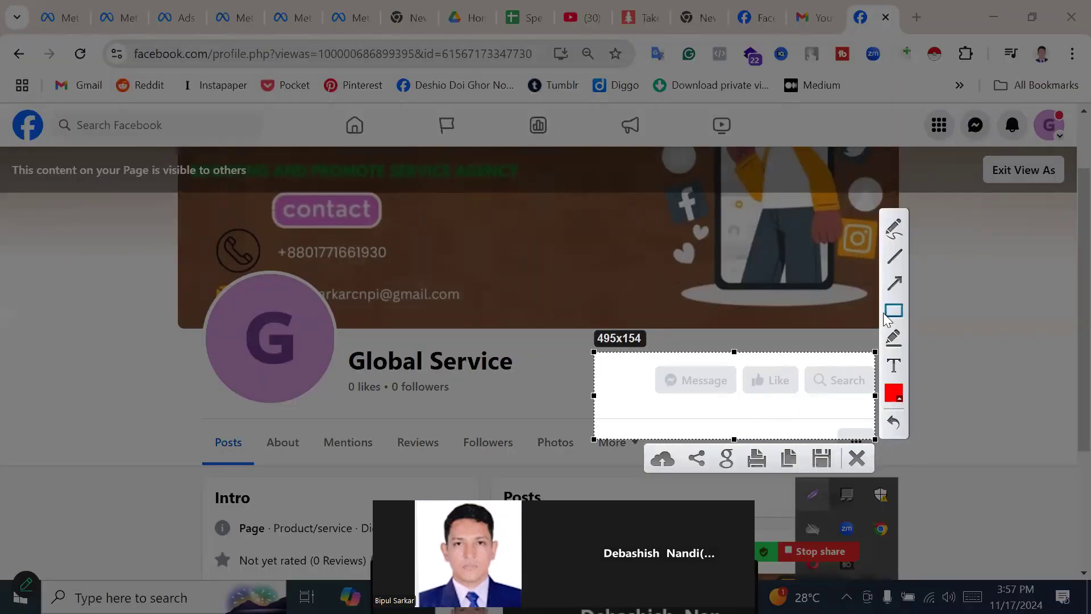
{"action": "mouse_move", "coordinate": [628, 358]}
{"action": "left_mouse_down"}
{"action": "mouse_move", "coordinate": [744, 419]}
{"action": "mouse_move", "coordinate": [740, 410]}
{"action": "left_mouse_up"}
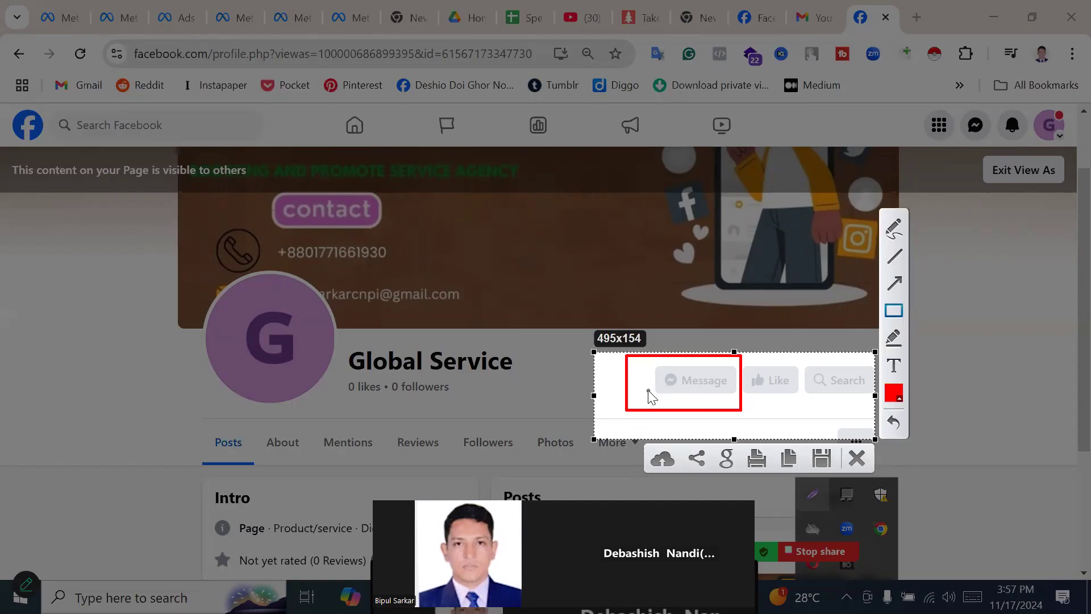
{"action": "left_click", "coordinate": [856, 458]}
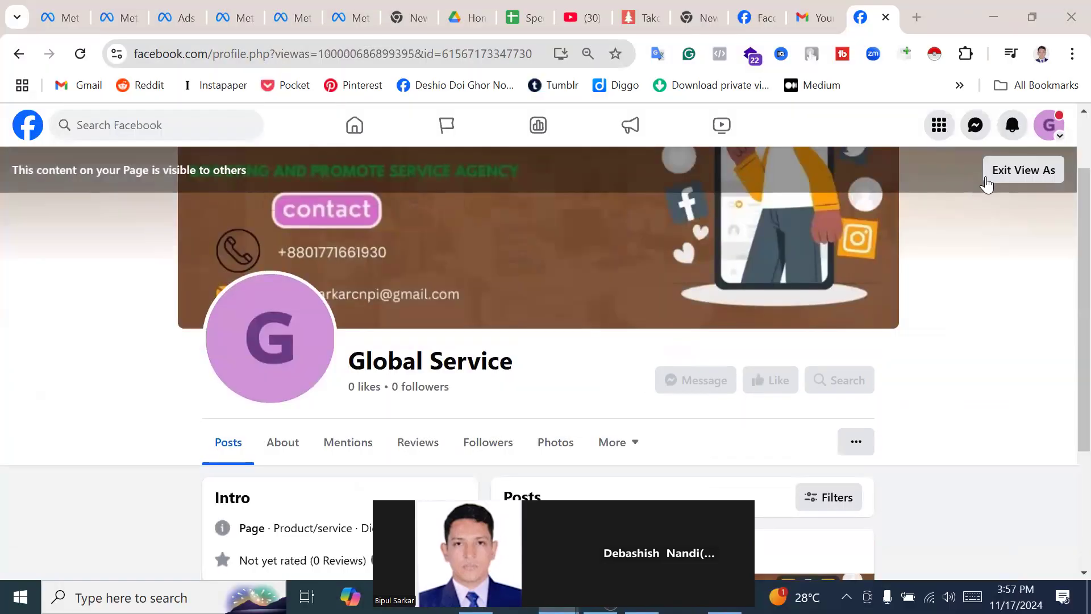
Exit the visitor view and open Edit Action Button to change the button
{"action": "left_click", "coordinate": [1018, 173]}
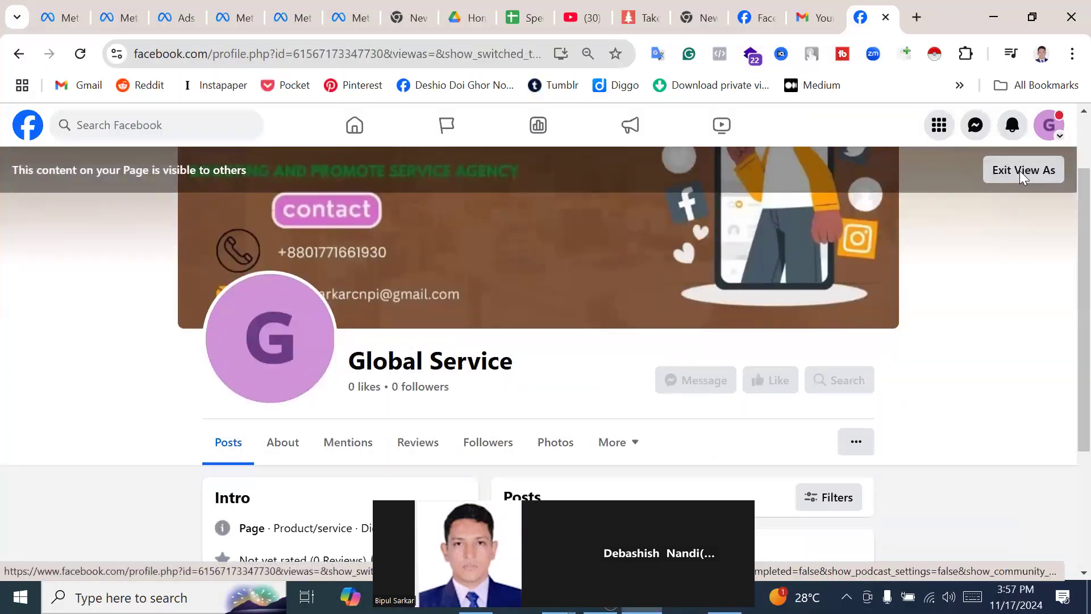
{"action": "left_click", "coordinate": [995, 344]}
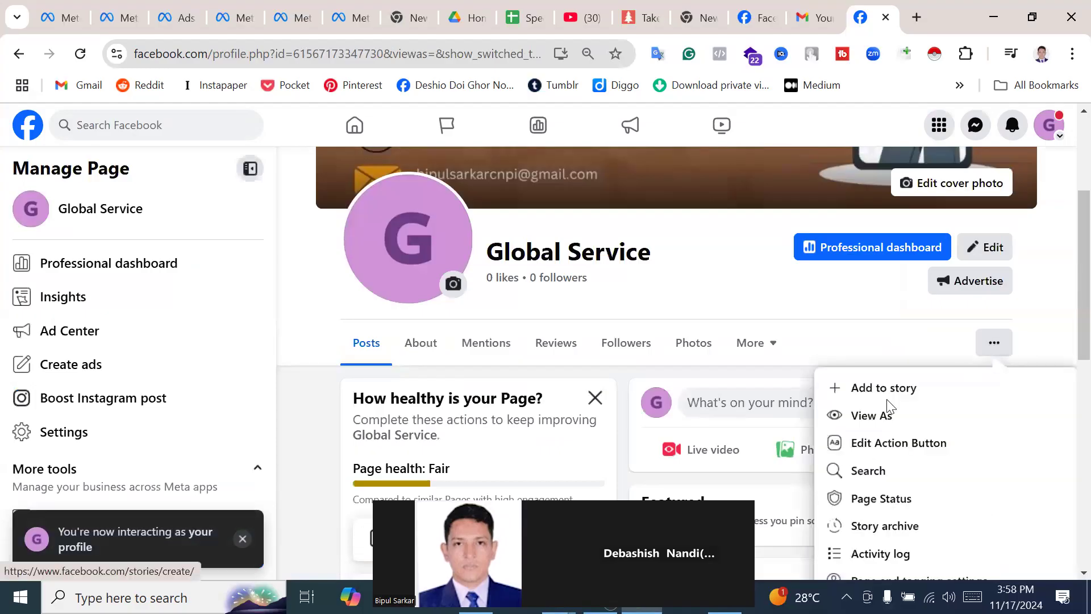
{"action": "scroll", "coordinate": [889, 415], "scroll_direction": "down", "scroll_amount": 1}
{"action": "left_click", "coordinate": [900, 358]}
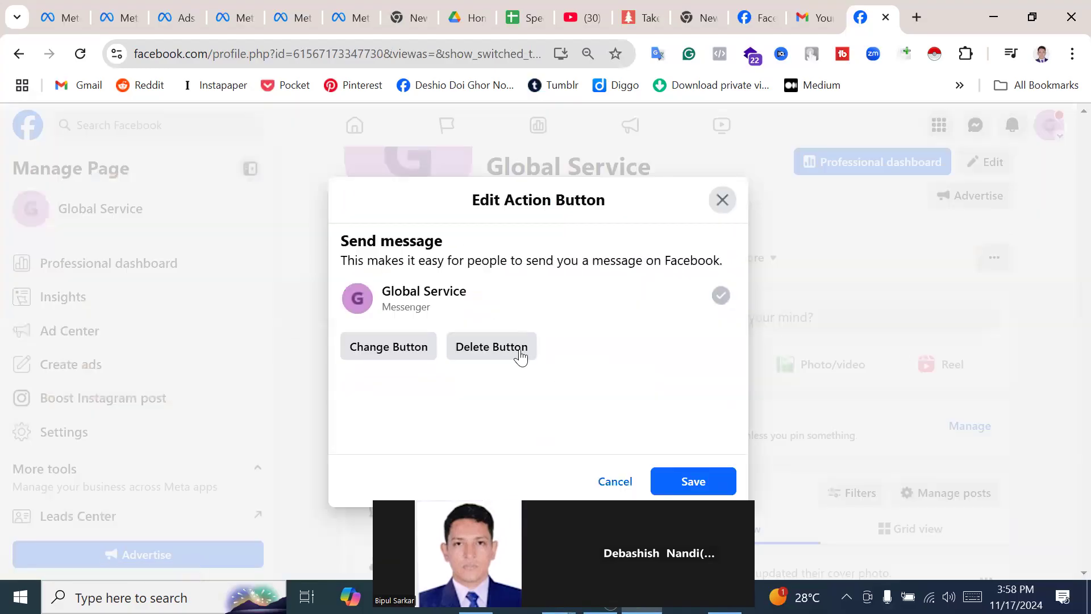
{"action": "left_click", "coordinate": [395, 347]}
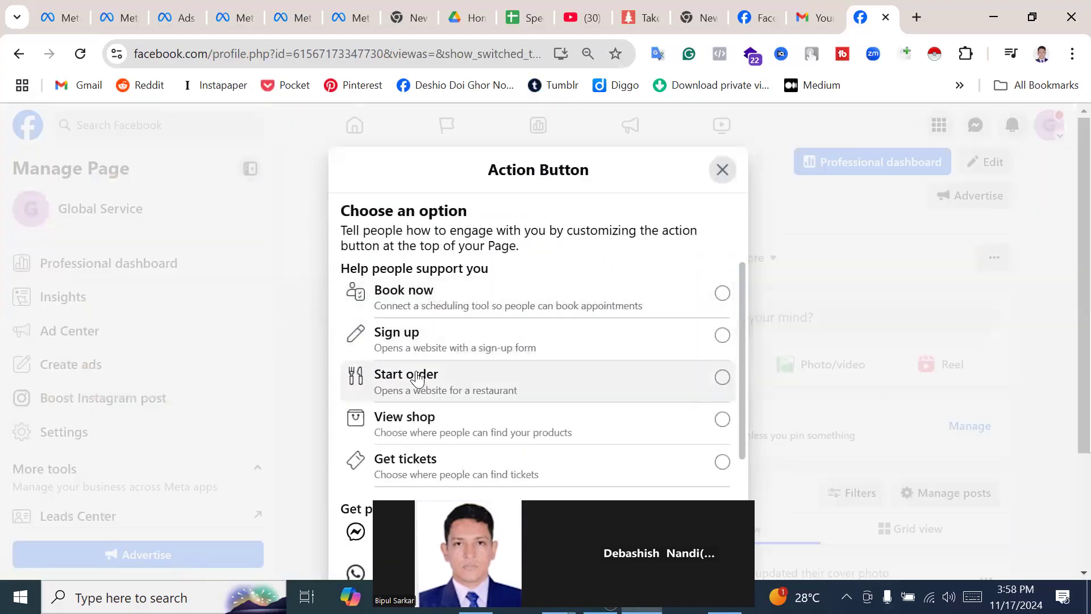
Choose Learn more as the new action and continue to its website link setup
{"action": "scroll", "coordinate": [423, 328], "scroll_direction": "down", "scroll_amount": 3}
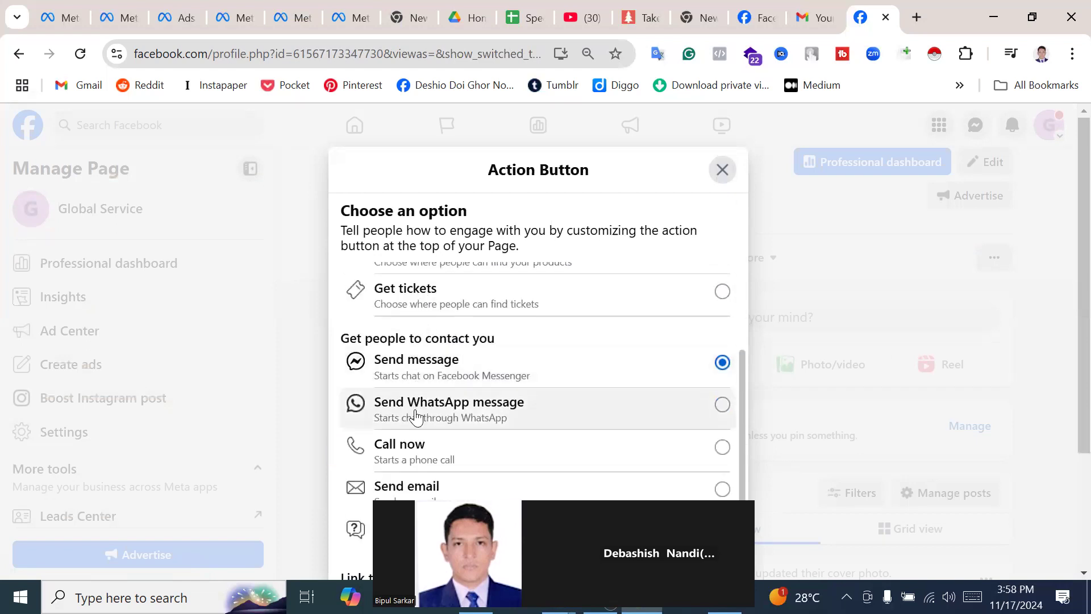
{"action": "scroll", "coordinate": [416, 417], "scroll_direction": "down", "scroll_amount": 1}
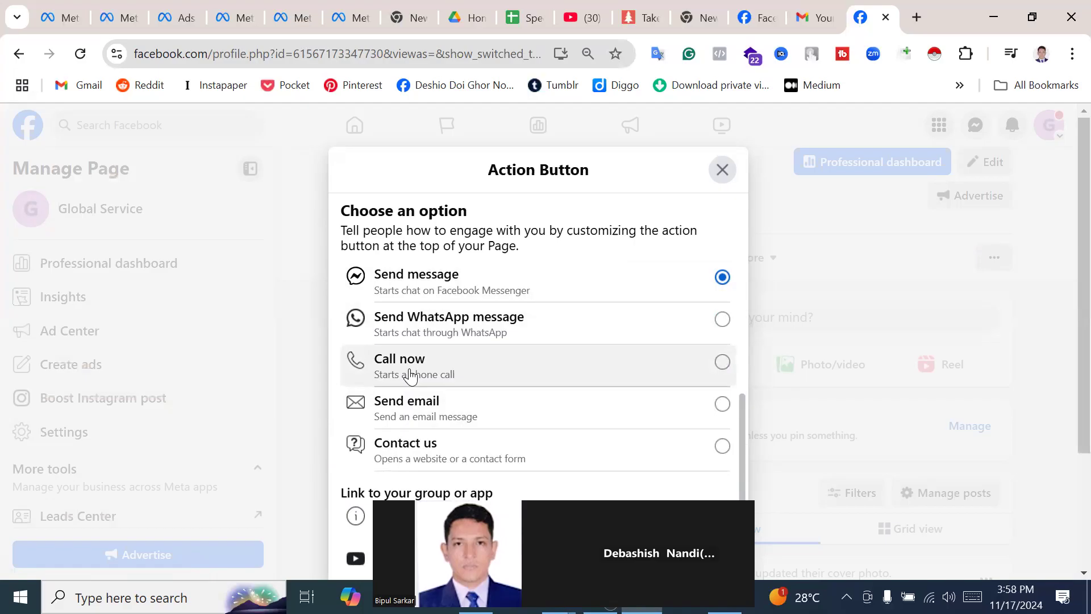
{"action": "scroll", "coordinate": [426, 423], "scroll_direction": "down", "scroll_amount": 1}
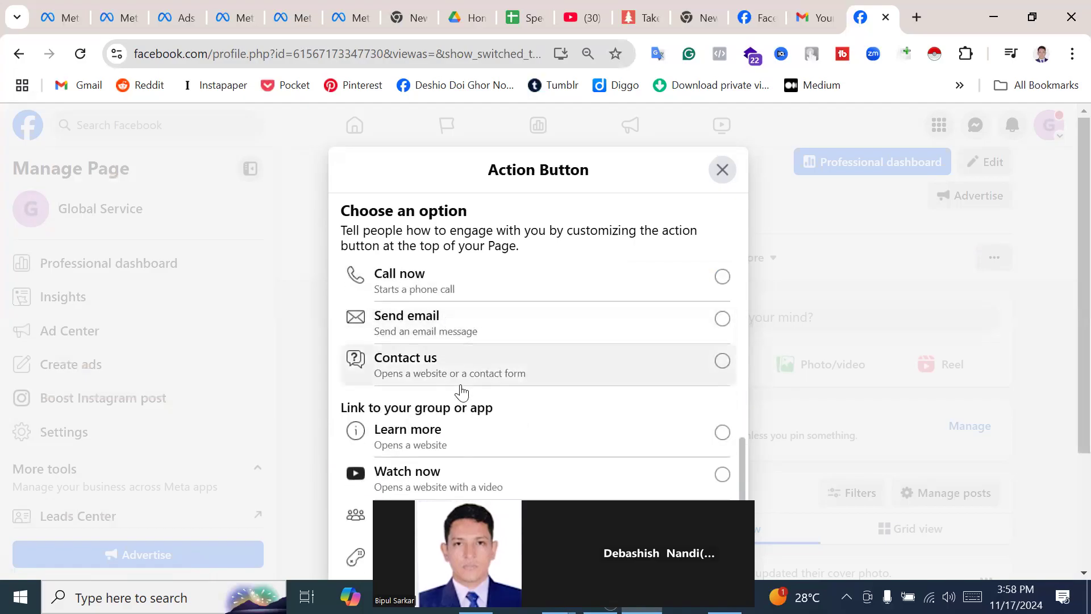
{"action": "scroll", "coordinate": [448, 409], "scroll_direction": "down", "scroll_amount": 1}
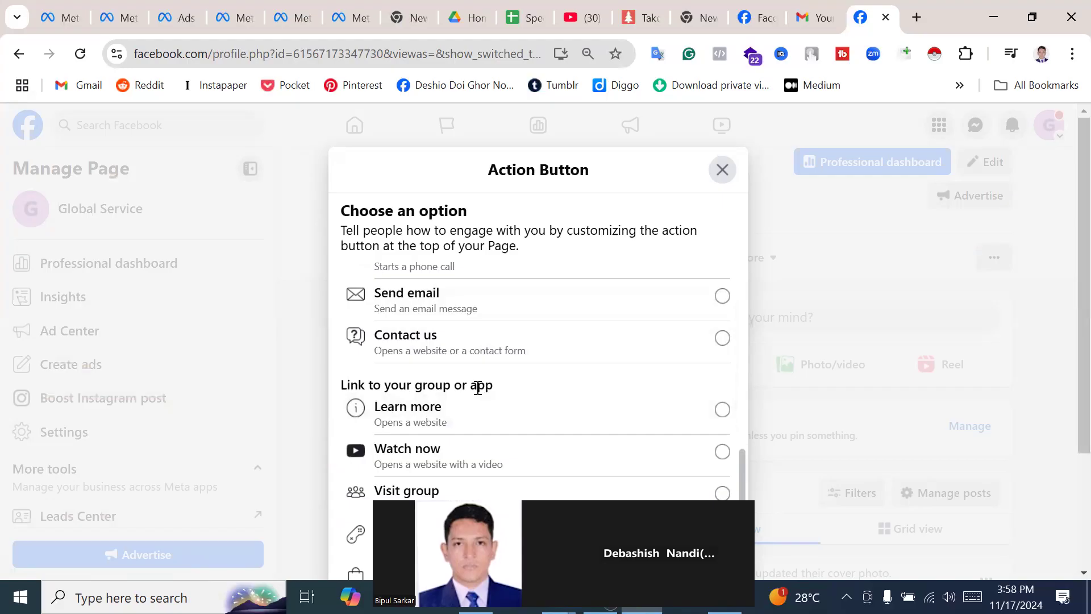
{"action": "left_click", "coordinate": [409, 416]}
{"action": "scroll", "coordinate": [867, 426], "scroll_direction": "down", "scroll_amount": 3}
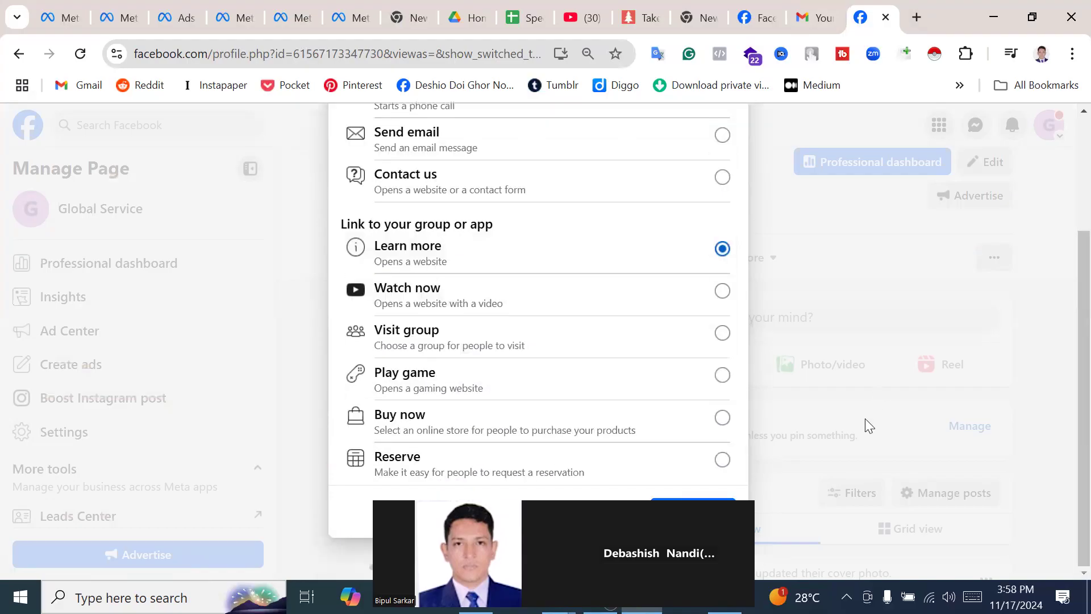
{"action": "left_click", "coordinate": [409, 298]}
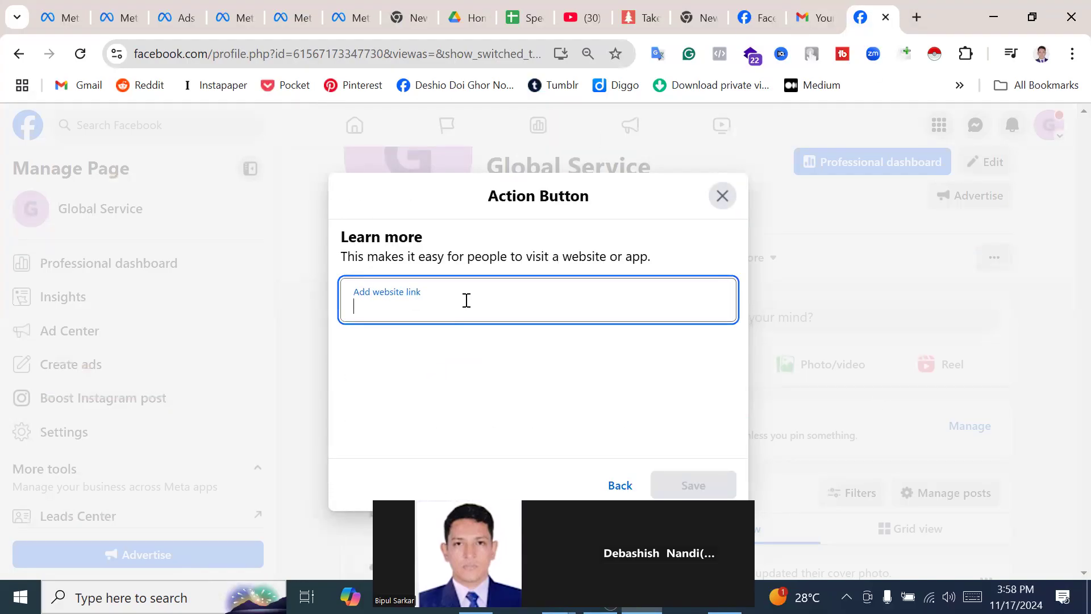
{"action": "left_click", "coordinate": [918, 18]}
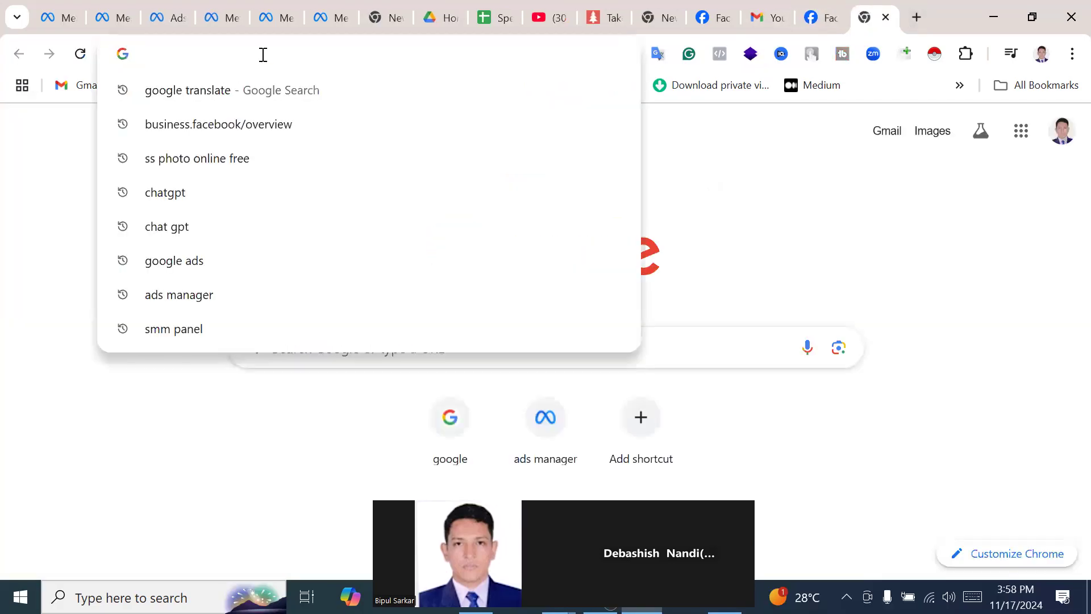
Run preliminary Google searches such as 'bd online newspaper' and 'bd vs ind'
{"action": "type", "text": "bd"}
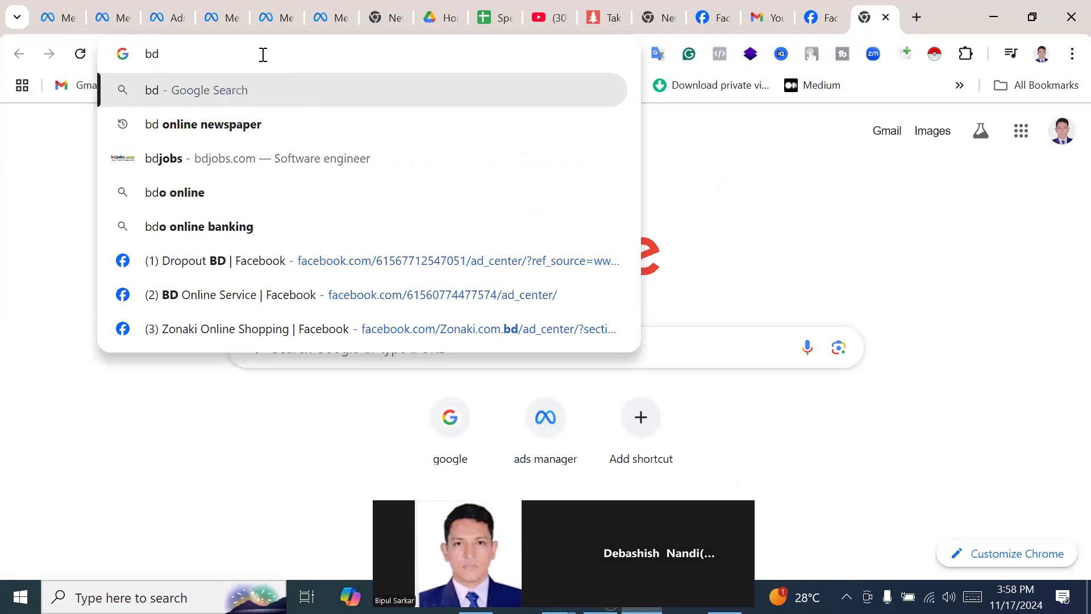
{"action": "left_click", "coordinate": [202, 131]}
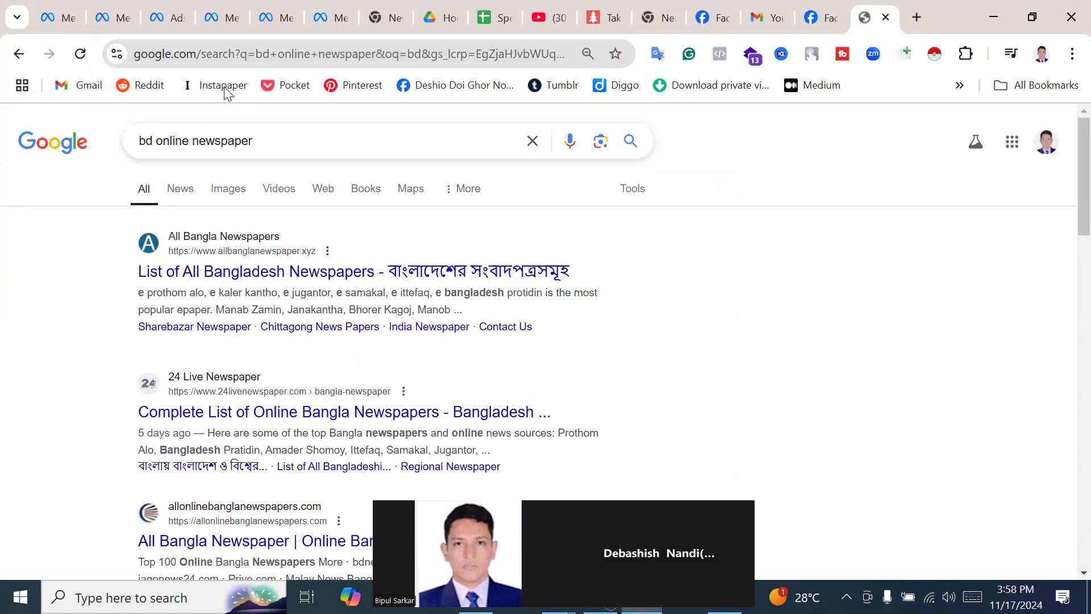
{"action": "left_click_drag", "start_coordinate": [263, 137], "coordinate": [97, 152]}
{"action": "key", "text": "BackSpace"}
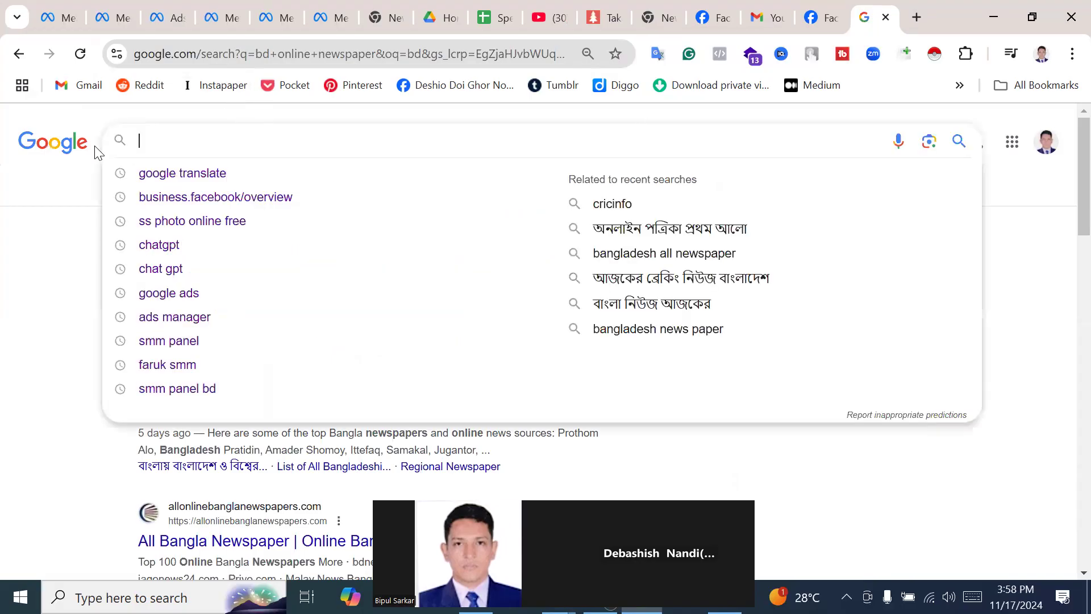
{"action": "type", "text": "e"}
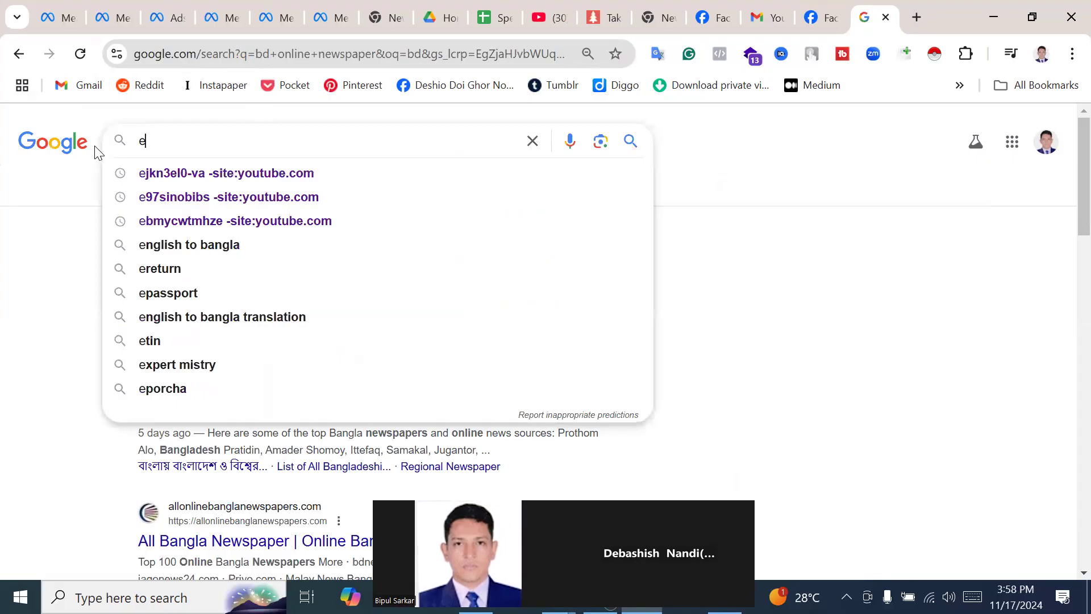
{"action": "type", "text": "xp"}
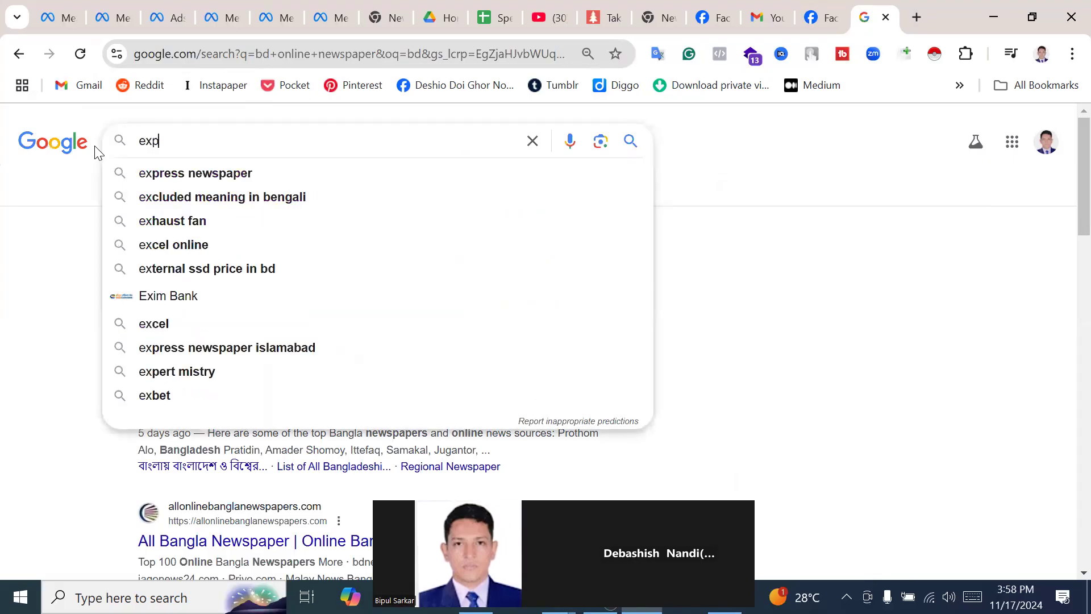
{"action": "type", "text": "ert"}
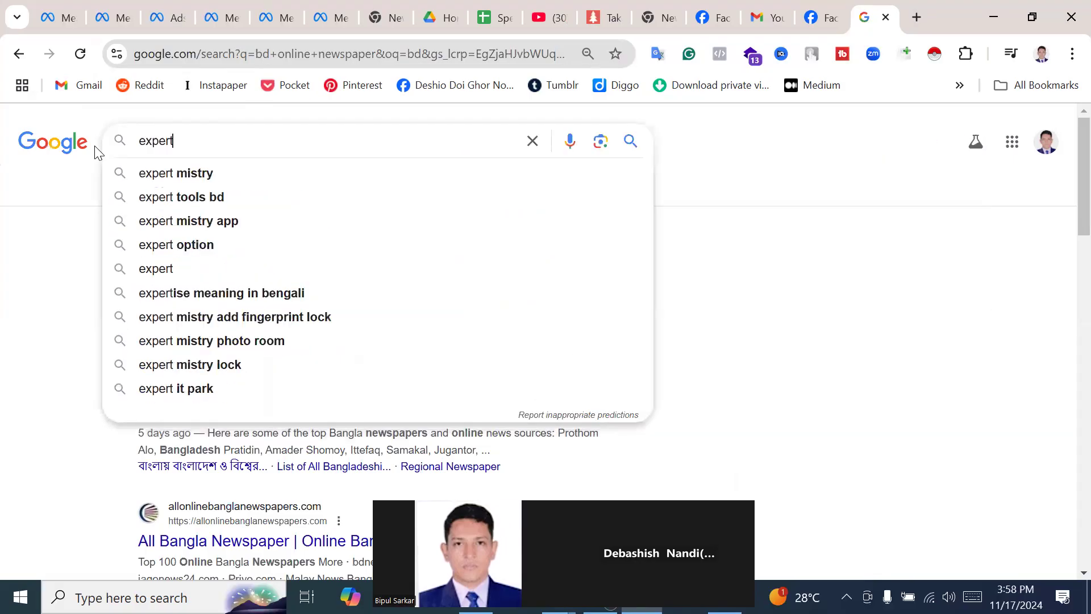
{"action": "key", "text": "BackSpace"}
{"action": "key", "text": "BackSpace"}
{"action": "key", "text": "BackSpace"}
{"action": "key", "text": "BackSpace"}
{"action": "key", "text": "BackSpace"}
{"action": "key", "text": "BackSpace"}
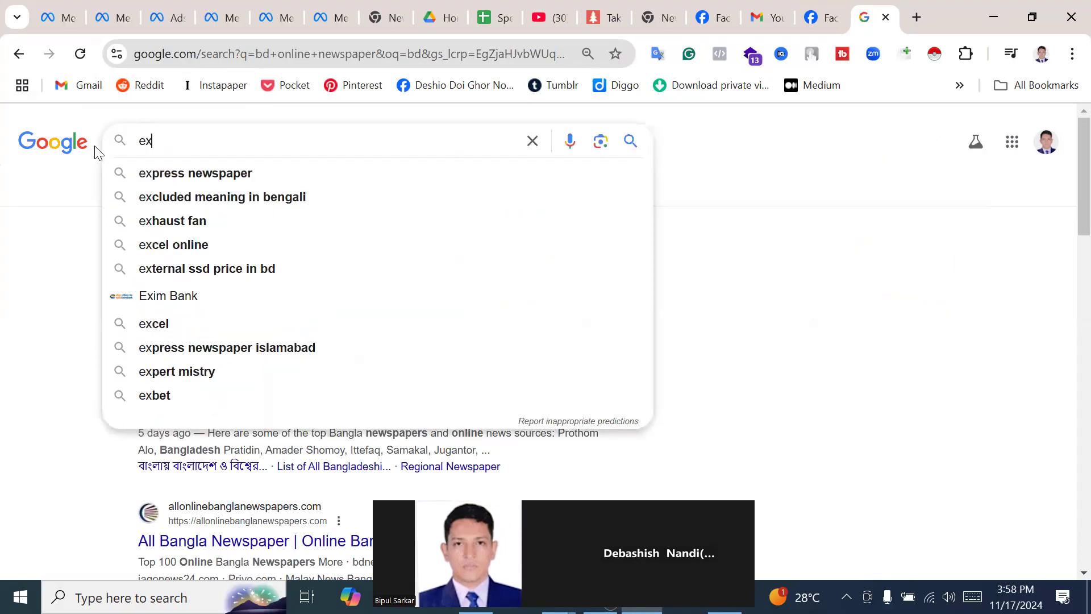
{"action": "type", "text": "bd"}
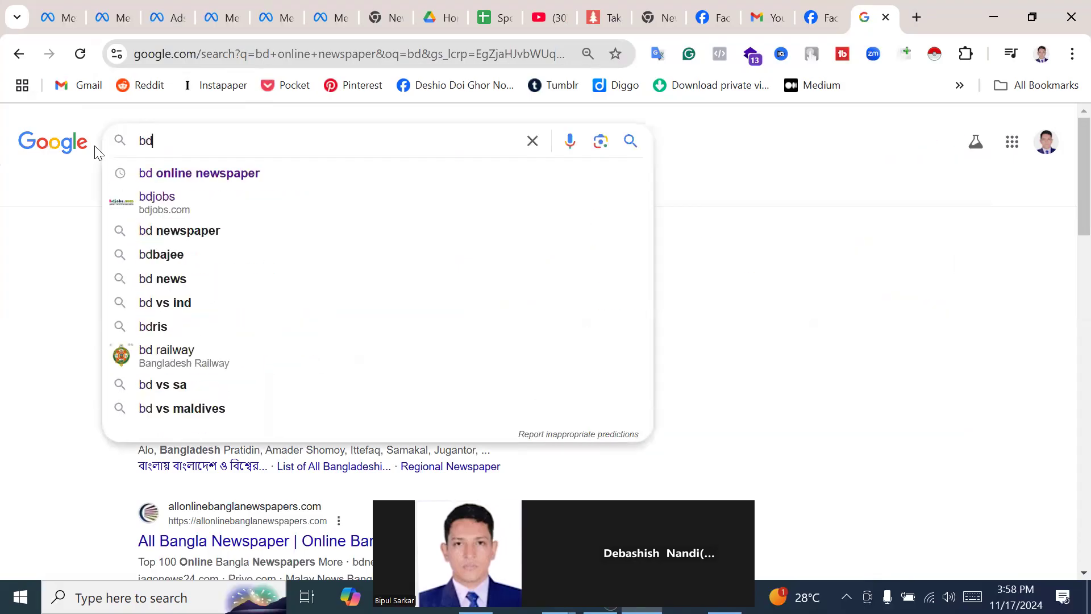
{"action": "left_click", "coordinate": [180, 304]}
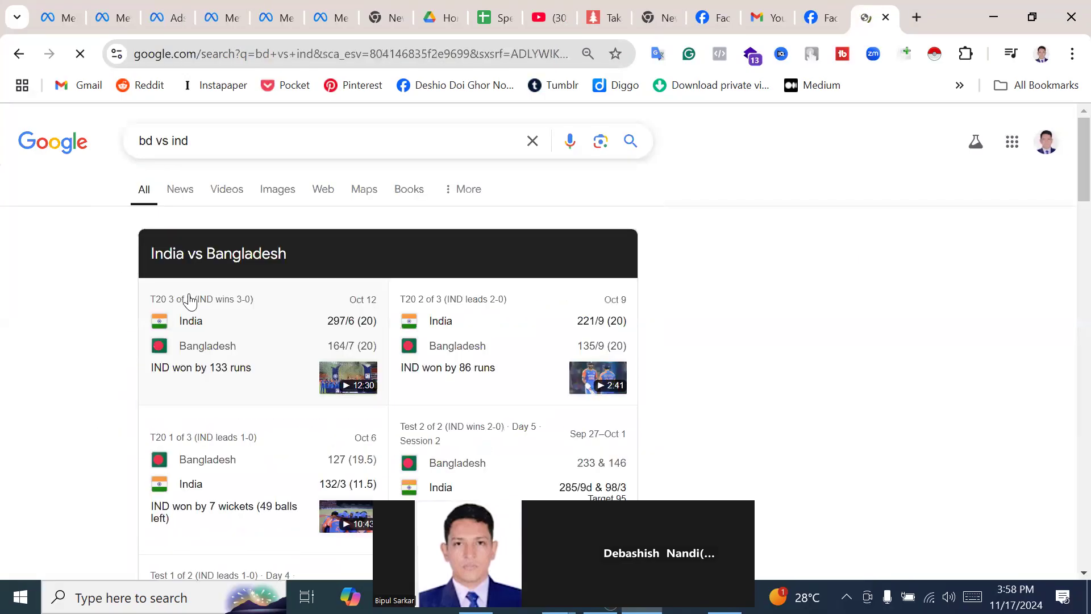
{"action": "left_click_drag", "start_coordinate": [219, 142], "coordinate": [162, 149]}
{"action": "key", "text": "BackSpace"}
{"action": "key", "text": "BackSpace"}
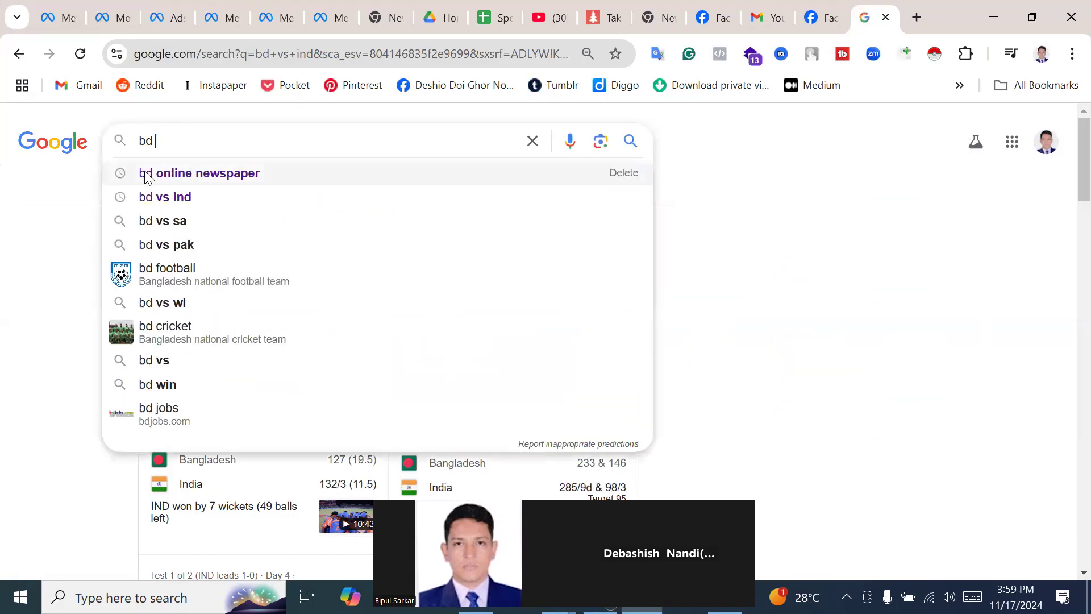
{"action": "left_click", "coordinate": [160, 173]}
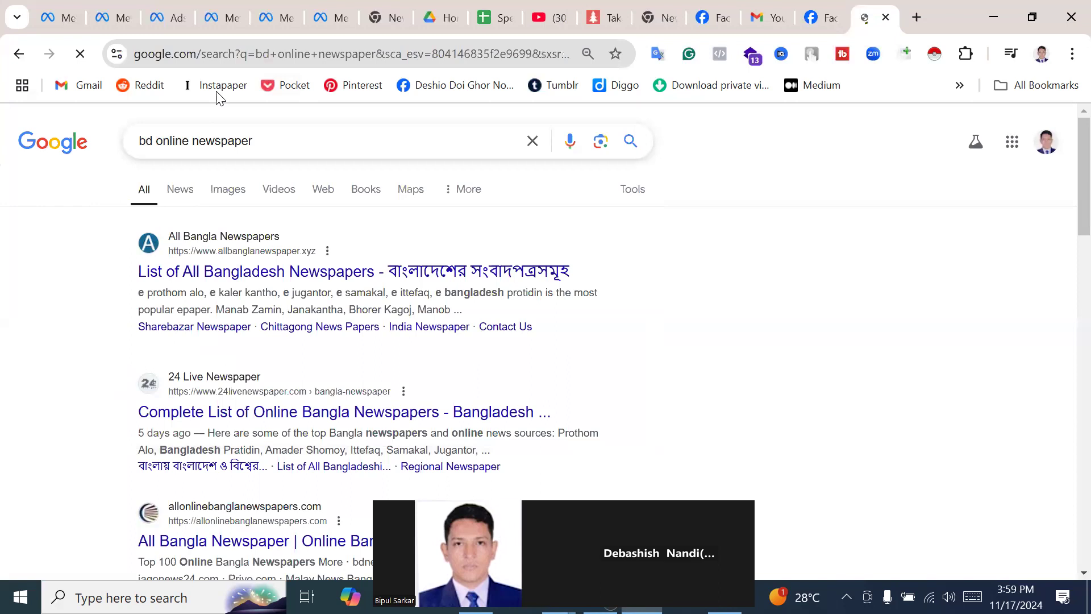
Search Google for expertit.com and open the Expert IT website
{"action": "left_click_drag", "start_coordinate": [271, 147], "coordinate": [116, 153]}
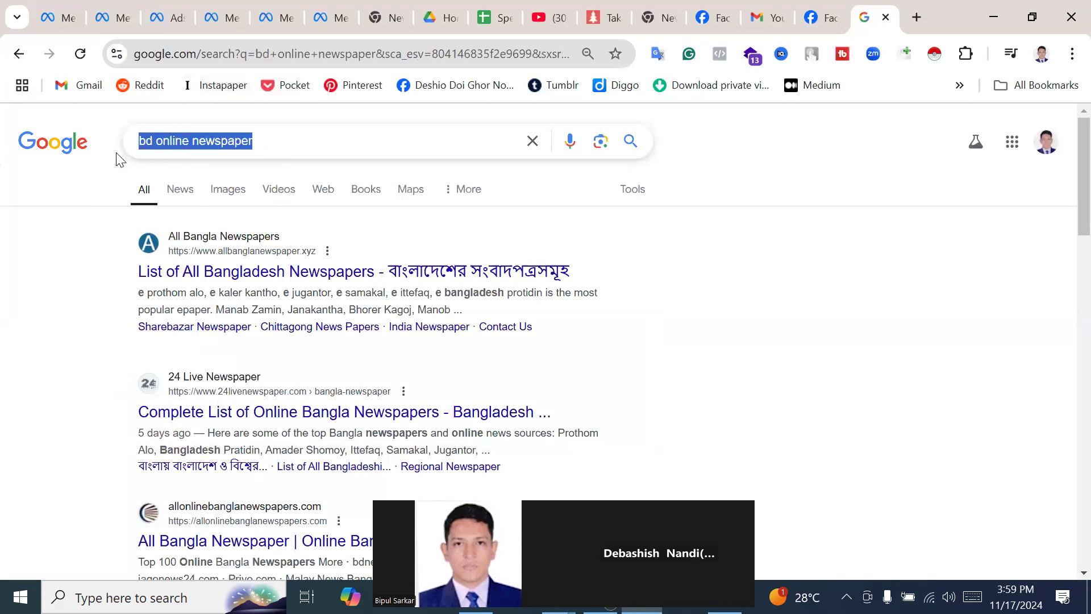
{"action": "type", "text": "exp"}
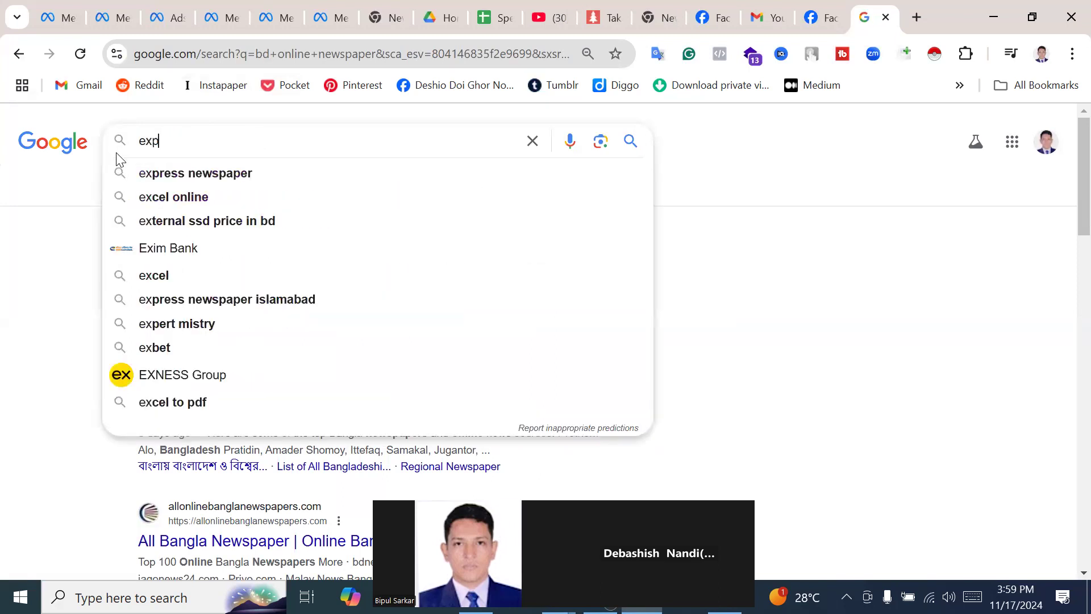
{"action": "type", "text": "ertit"}
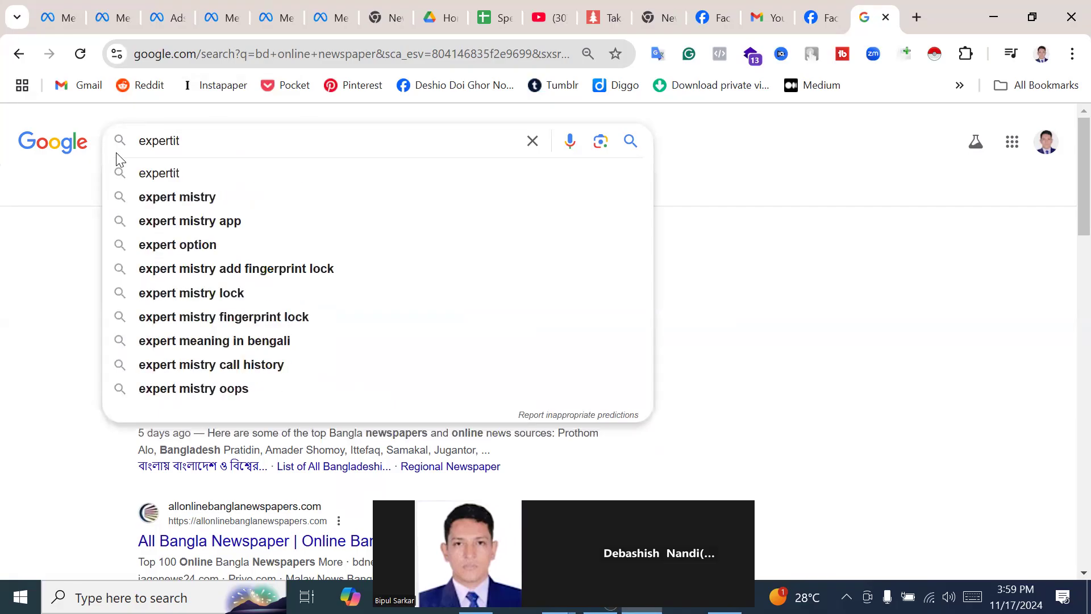
{"action": "type", "text": ".com"}
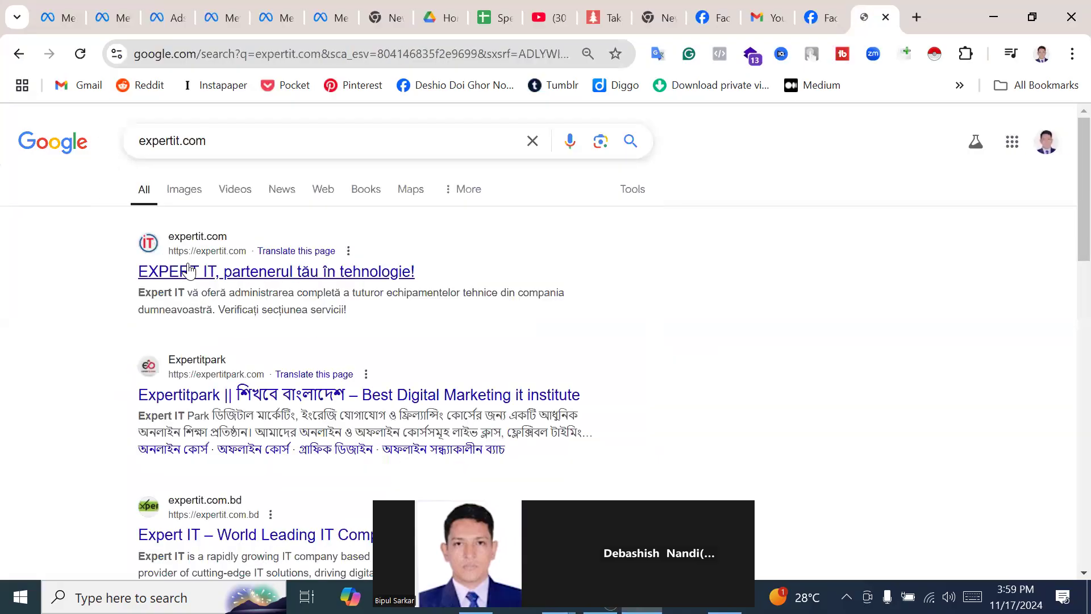
{"action": "left_click", "coordinate": [190, 279]}
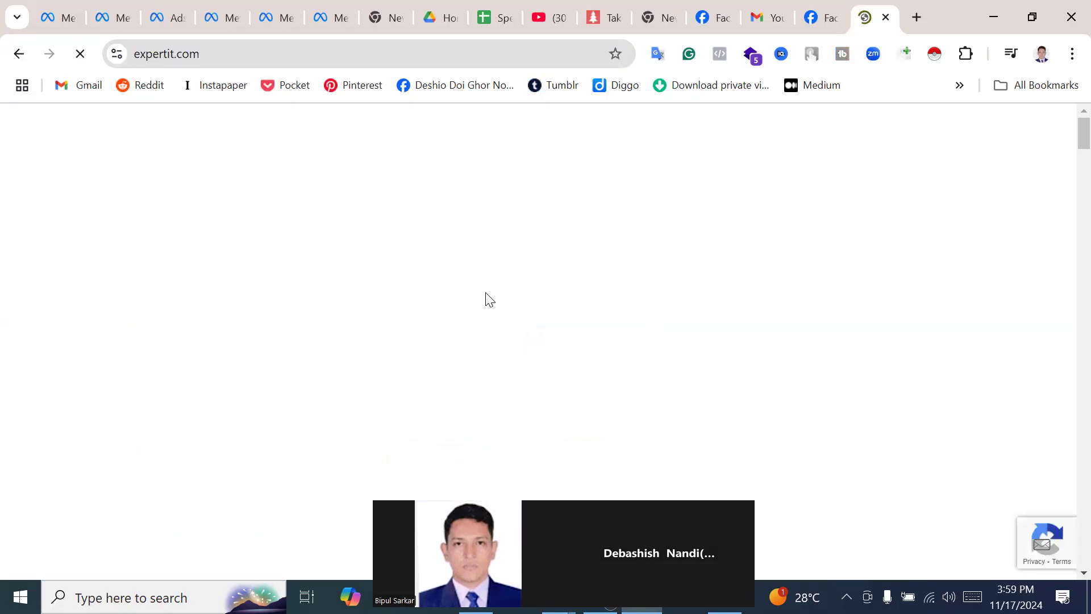
{"action": "scroll", "coordinate": [447, 334], "scroll_direction": "down", "scroll_amount": 15}
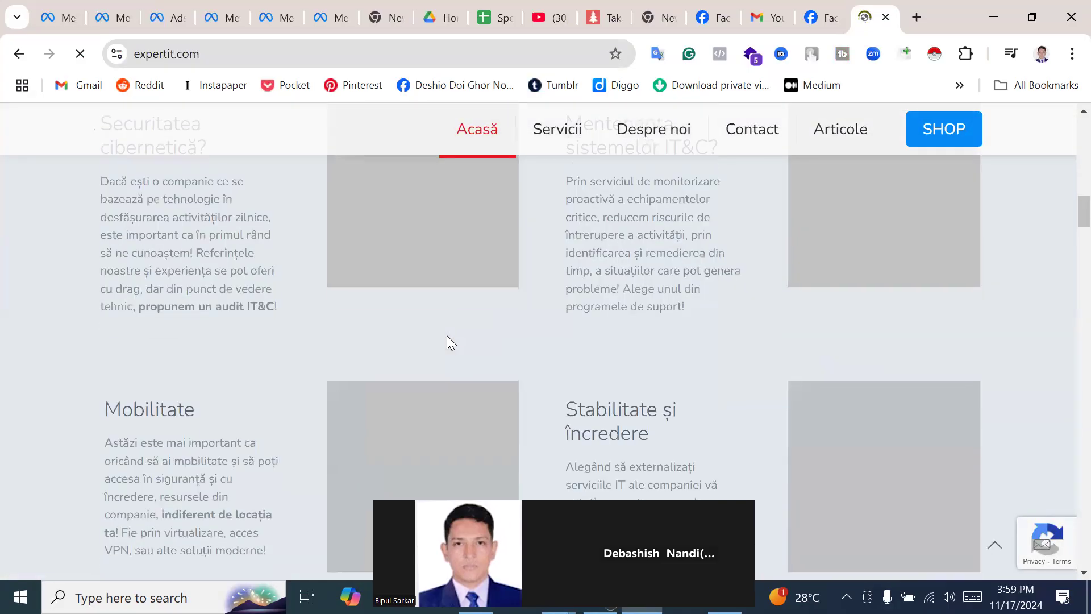
{"action": "scroll", "coordinate": [442, 339], "scroll_direction": "down", "scroll_amount": 3}
{"action": "scroll", "coordinate": [436, 335], "scroll_direction": "up", "scroll_amount": 17}
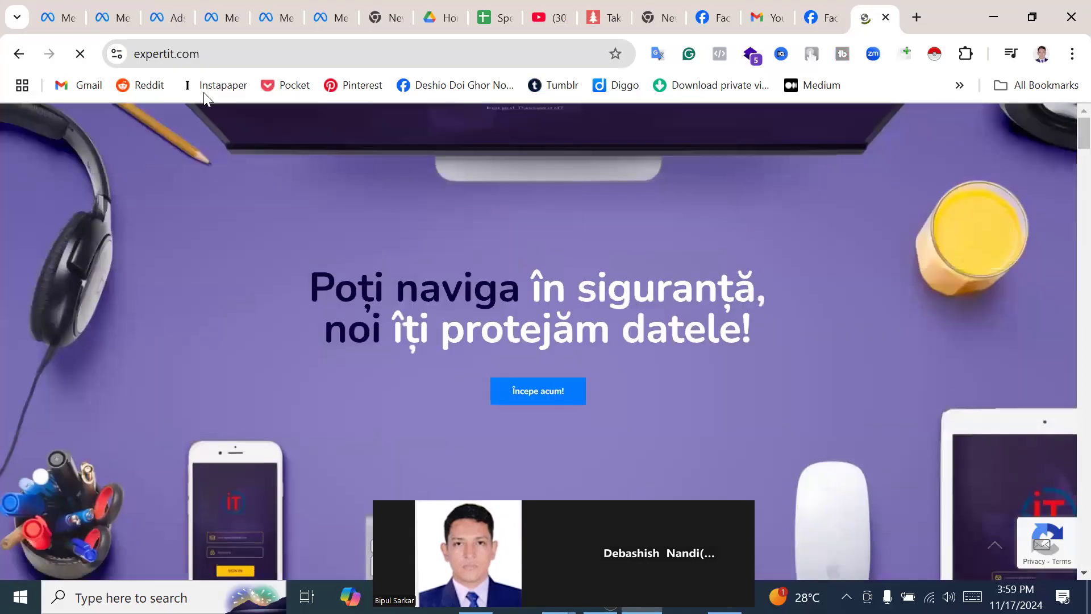
Copy the expertit.com web address from the address bar and return to Facebook
{"action": "left_click", "coordinate": [165, 56]}
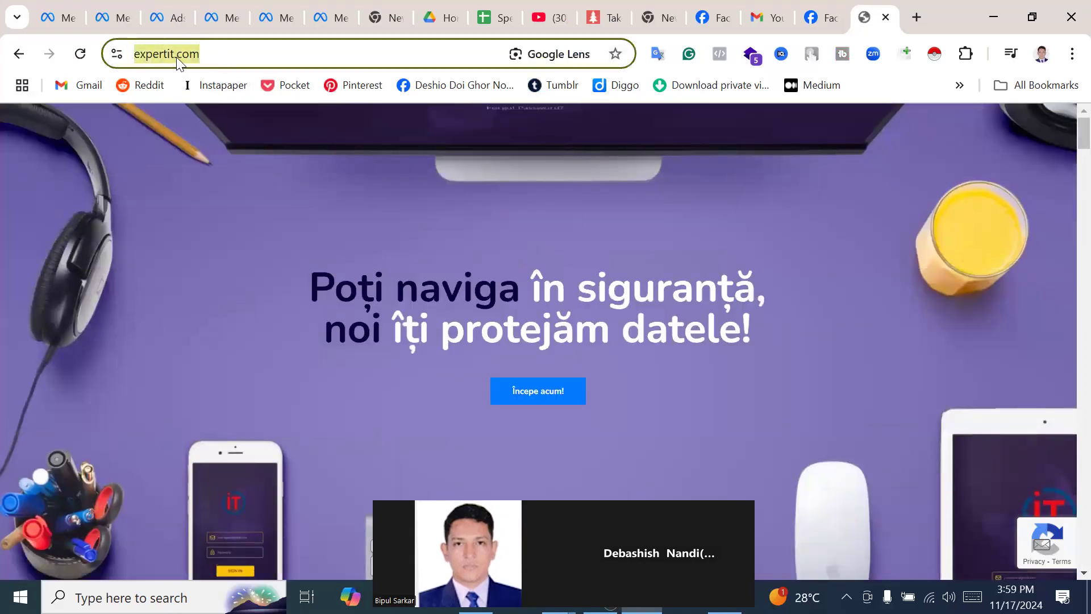
{"action": "right_click", "coordinate": [179, 62]}
{"action": "left_click", "coordinate": [260, 219]}
{"action": "left_click", "coordinate": [827, 25]}
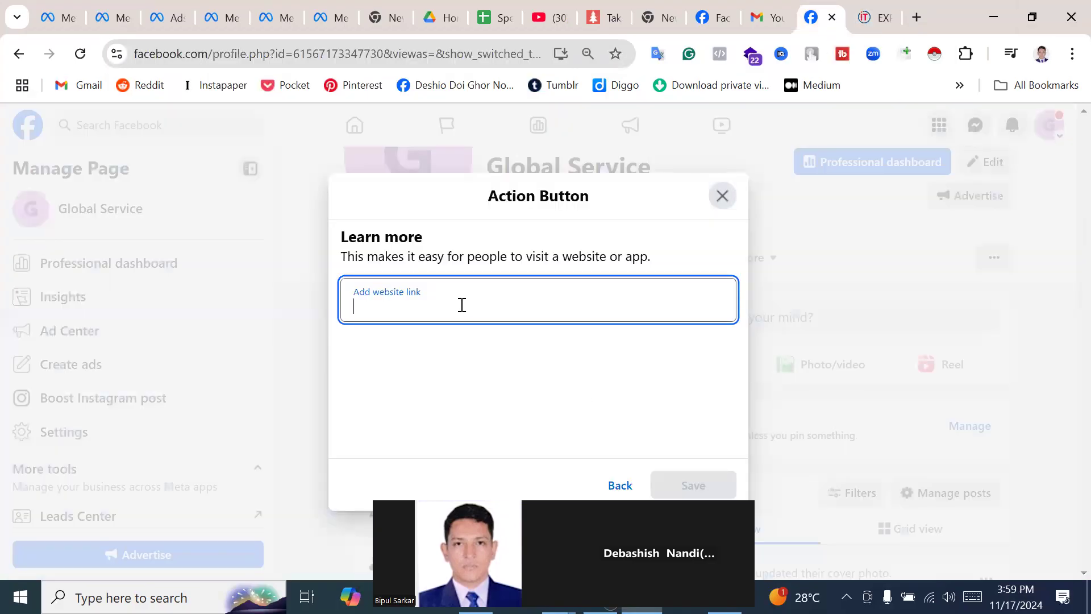
{"action": "key", "text": "ctrl+v"}
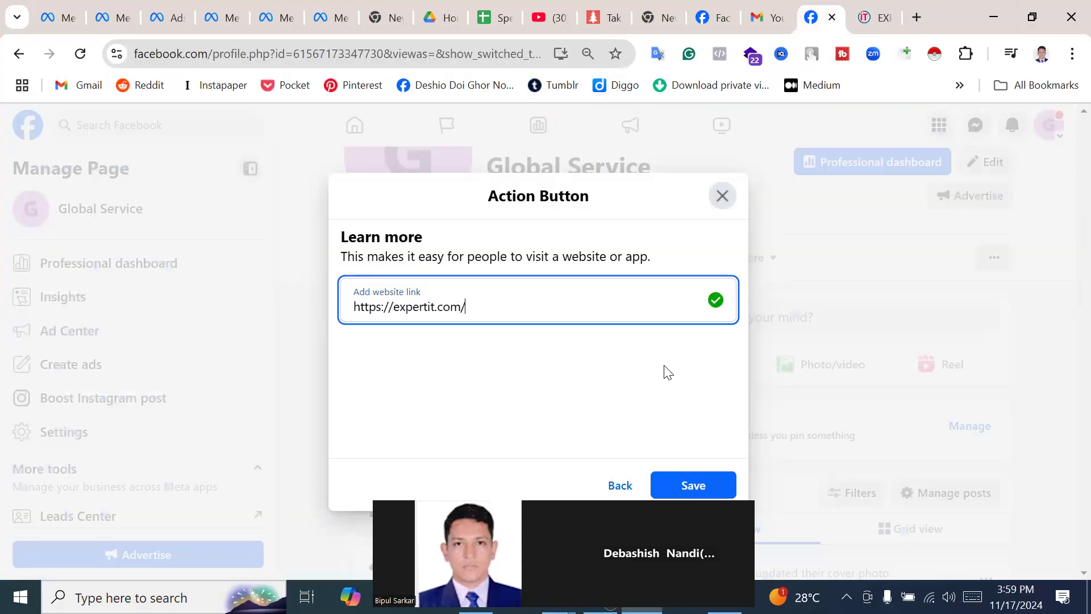
{"action": "left_click", "coordinate": [719, 483]}
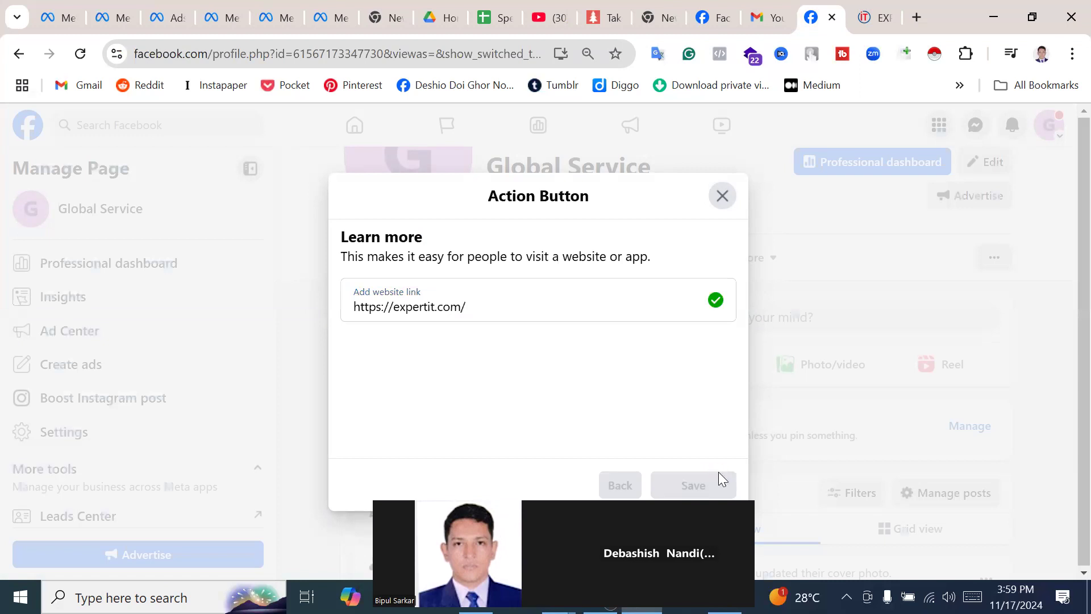
{"action": "scroll", "coordinate": [901, 358], "scroll_direction": "up", "scroll_amount": 5}
{"action": "scroll", "coordinate": [901, 358], "scroll_direction": "down", "scroll_amount": 3}
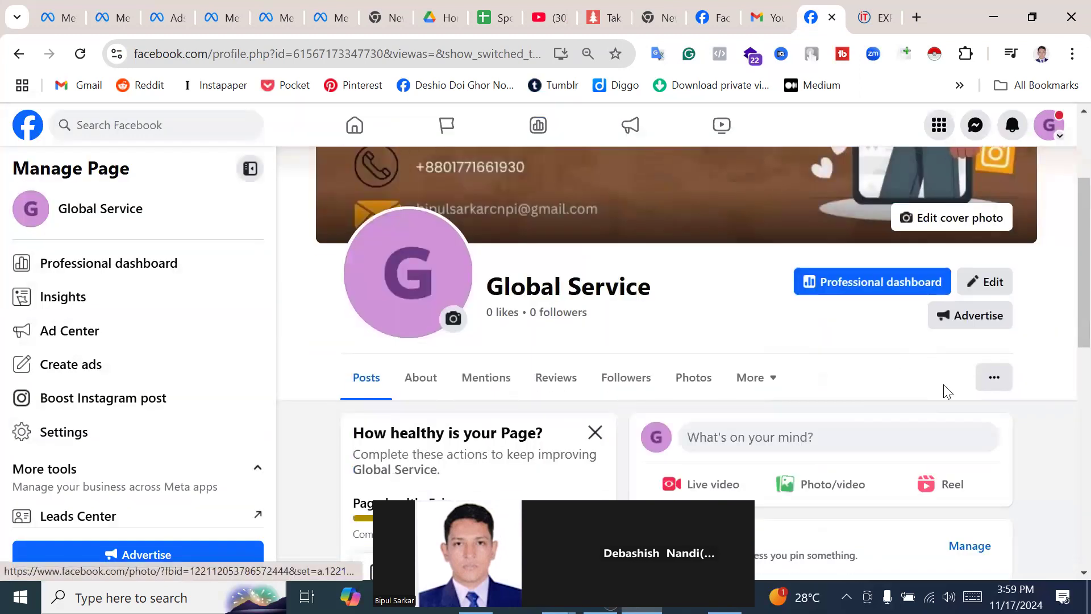
{"action": "left_click", "coordinate": [997, 379]}
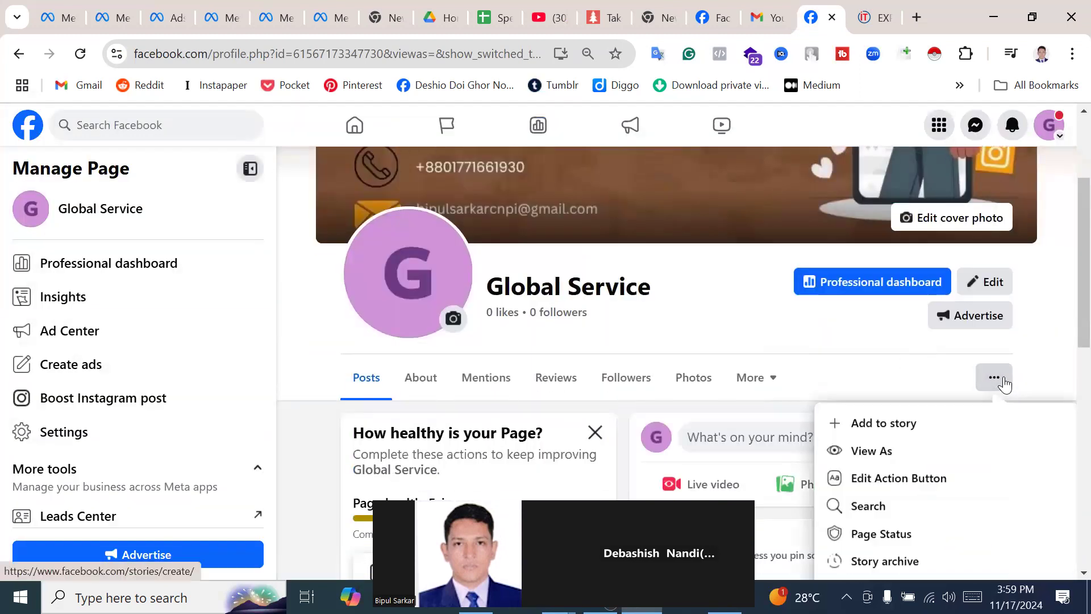
{"action": "left_click", "coordinate": [885, 453]}
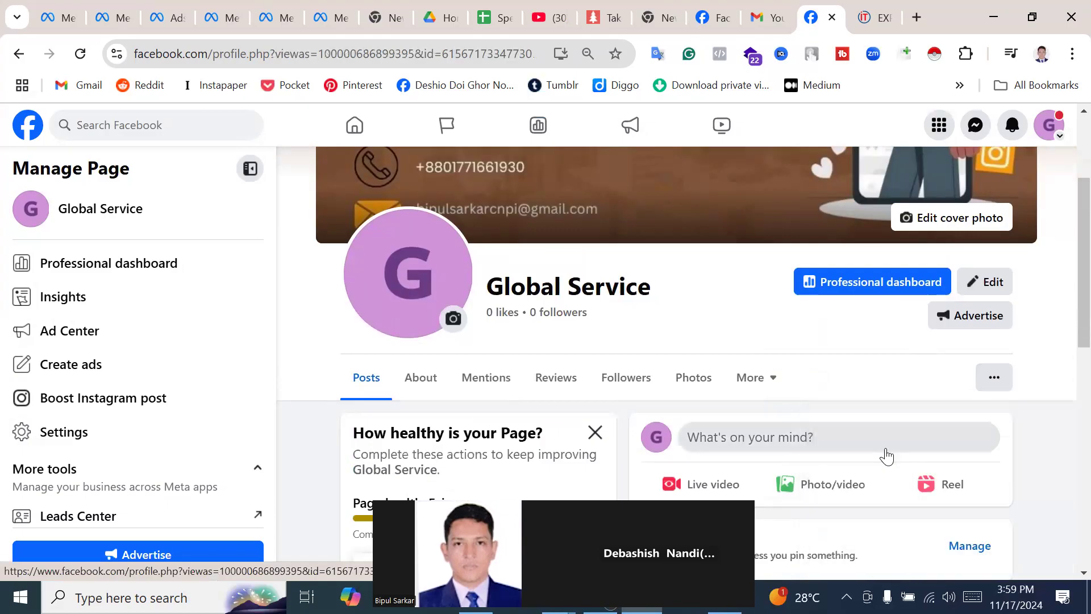
{"action": "scroll", "coordinate": [833, 351], "scroll_direction": "down", "scroll_amount": 2}
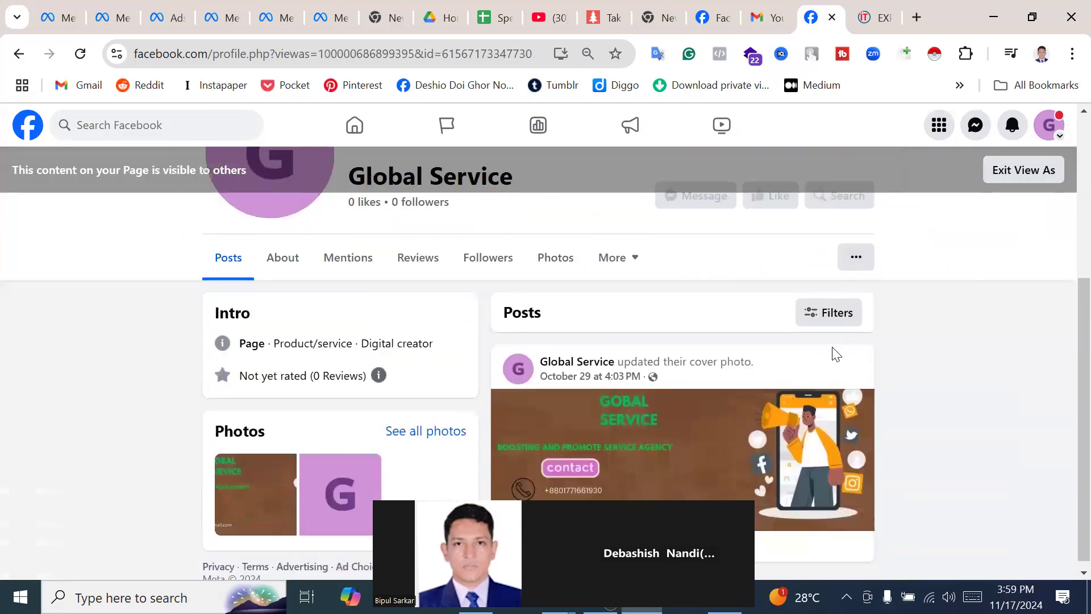
{"action": "scroll", "coordinate": [770, 448], "scroll_direction": "up", "scroll_amount": 4}
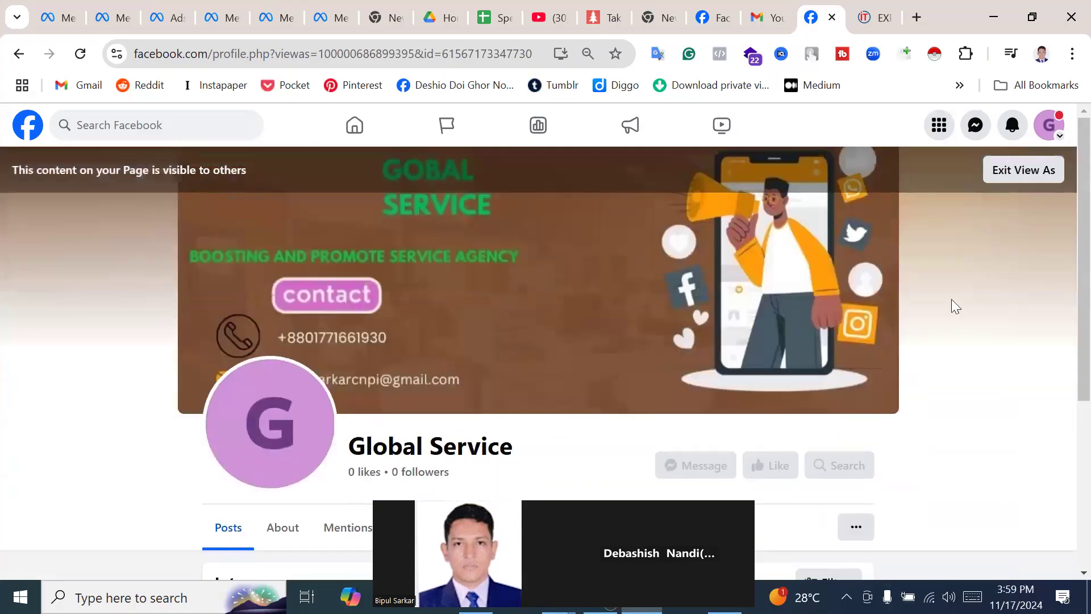
Exit the preview, reload the Page, and open the visitor view again
{"action": "left_click", "coordinate": [1005, 172]}
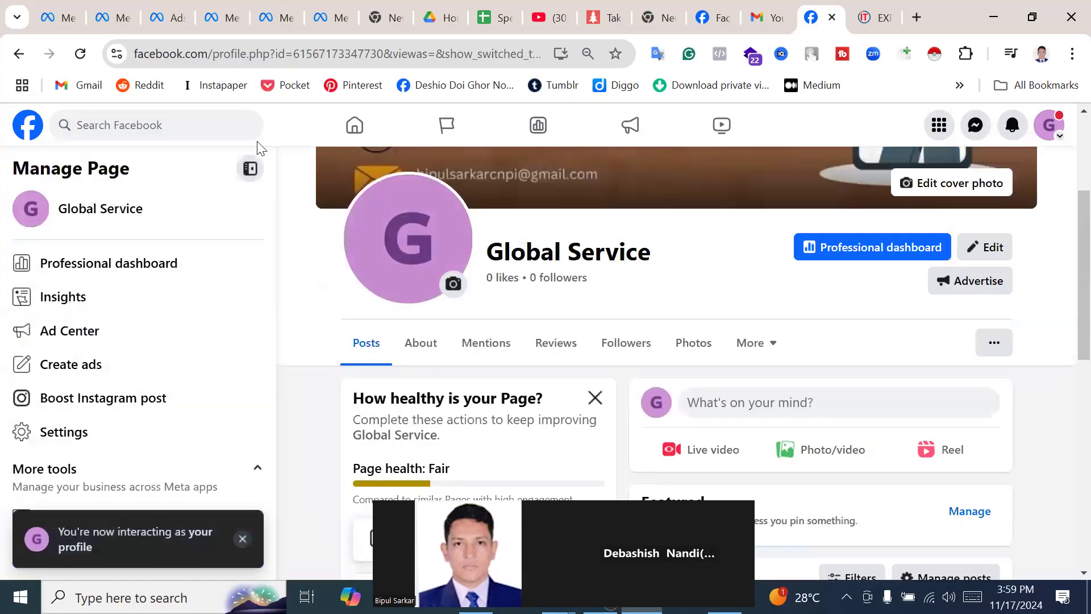
{"action": "left_click", "coordinate": [80, 55]}
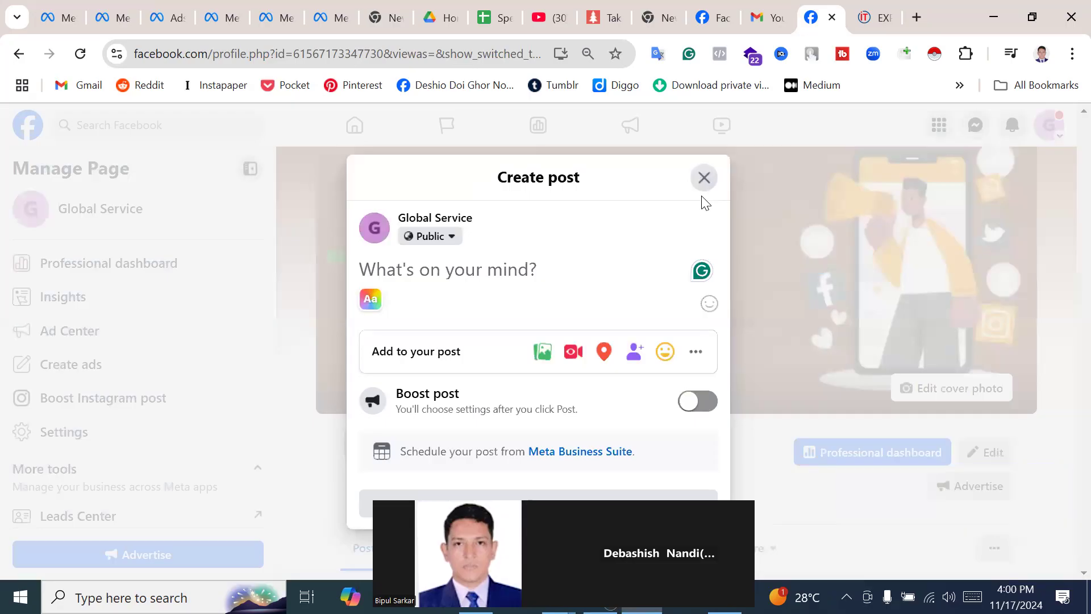
{"action": "left_click", "coordinate": [704, 178]}
{"action": "scroll", "coordinate": [954, 449], "scroll_direction": "down", "scroll_amount": 1}
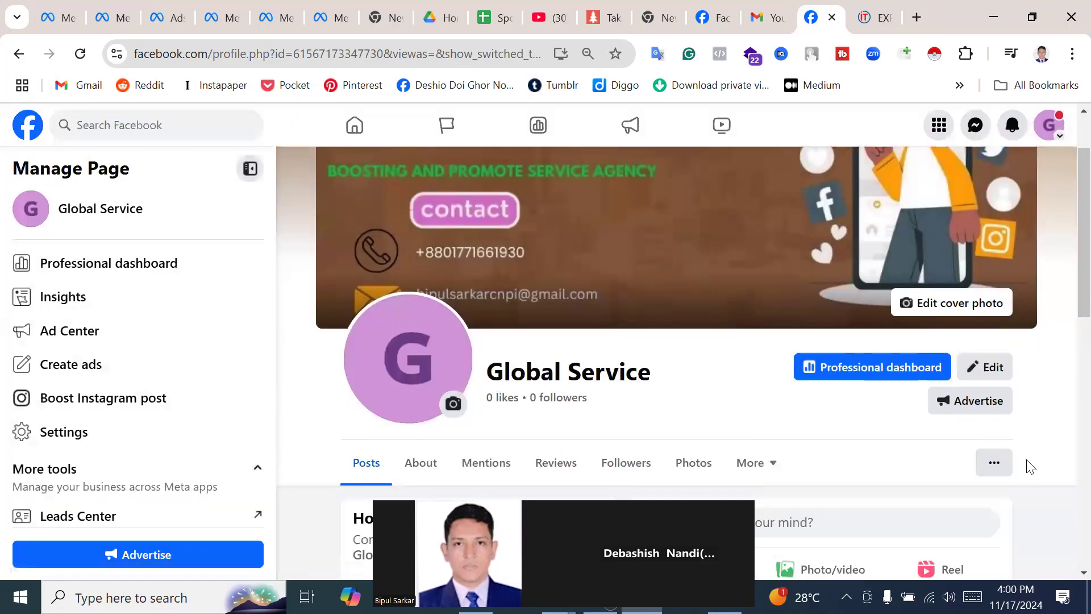
{"action": "left_click", "coordinate": [994, 465]}
{"action": "left_click", "coordinate": [871, 536]}
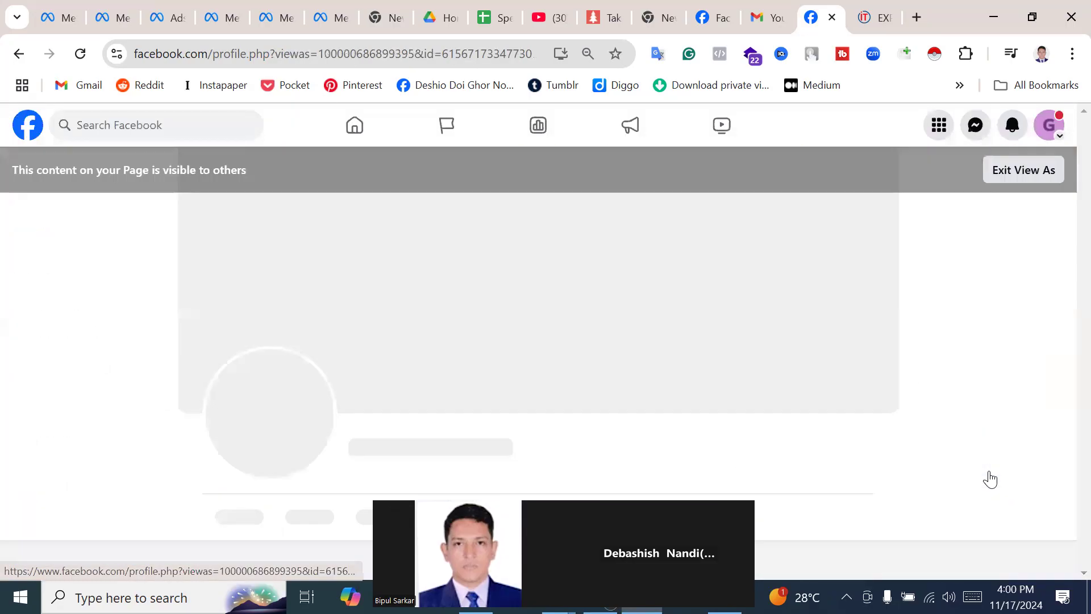
{"action": "scroll", "coordinate": [792, 352], "scroll_direction": "down", "scroll_amount": 1}
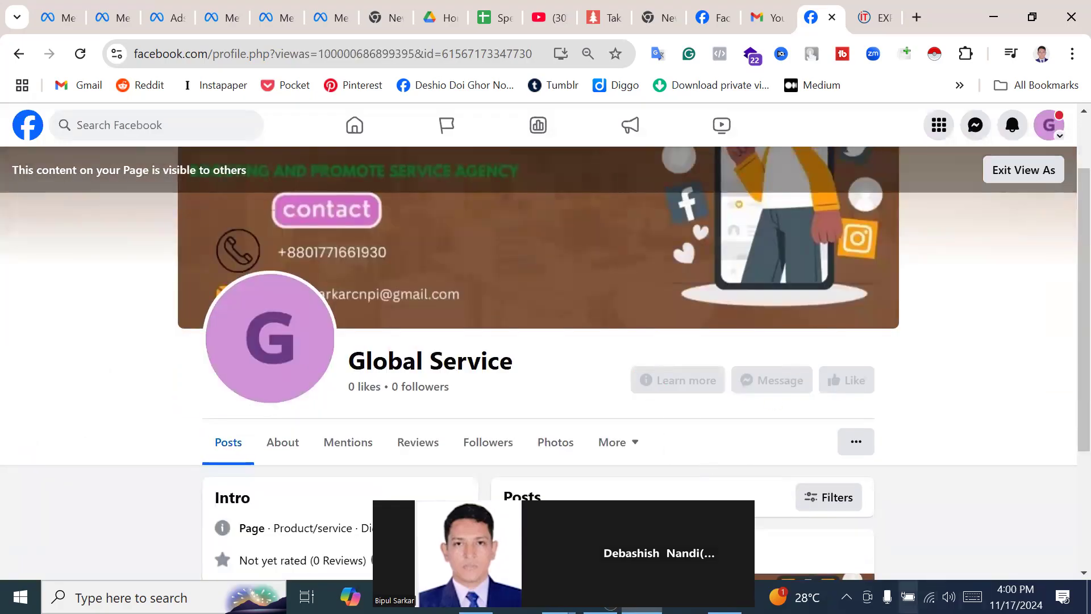
Capture the Learn more button in Lightshot, mark it with a red arrow and box, then discard
{"action": "left_click", "coordinate": [846, 596]}
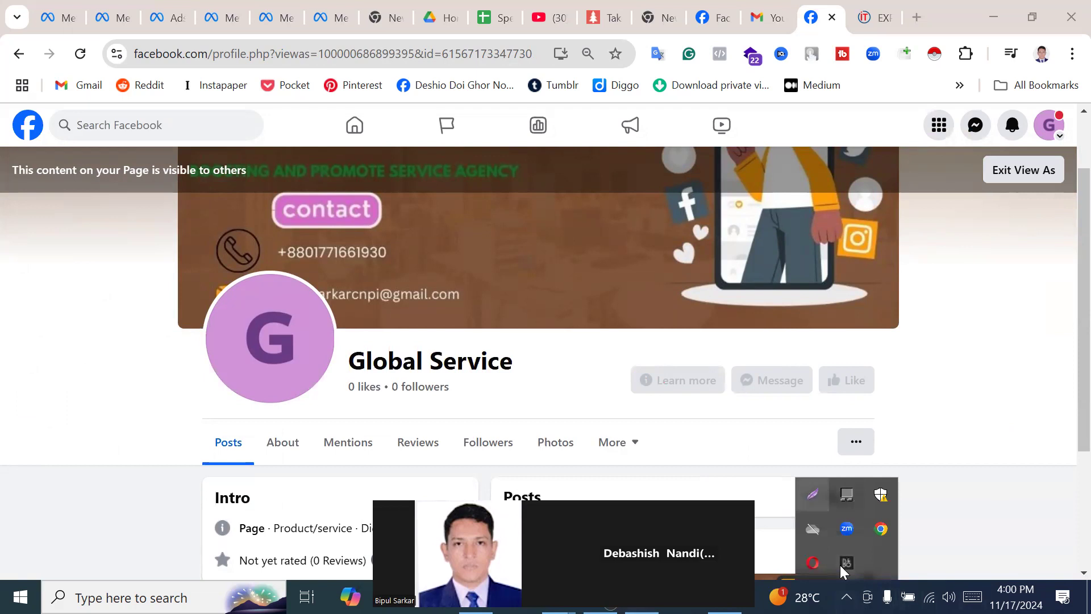
{"action": "left_click", "coordinate": [846, 562]}
{"action": "mouse_move", "coordinate": [584, 342]}
{"action": "left_mouse_down"}
{"action": "mouse_move", "coordinate": [742, 423]}
{"action": "mouse_move", "coordinate": [833, 423]}
{"action": "mouse_move", "coordinate": [735, 417]}
{"action": "left_mouse_up"}
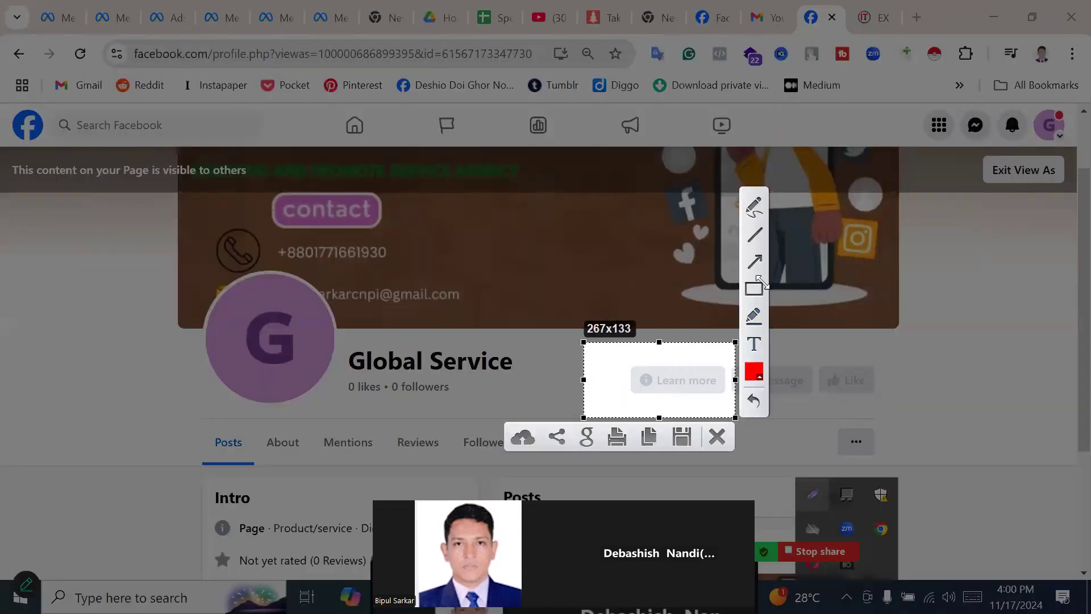
{"action": "left_click", "coordinate": [754, 261]}
{"action": "mouse_move", "coordinate": [519, 392]}
{"action": "left_mouse_down"}
{"action": "mouse_move", "coordinate": [726, 385]}
{"action": "mouse_move", "coordinate": [694, 362]}
{"action": "left_mouse_up"}
{"action": "left_click_drag", "start_coordinate": [626, 355], "coordinate": [728, 396]}
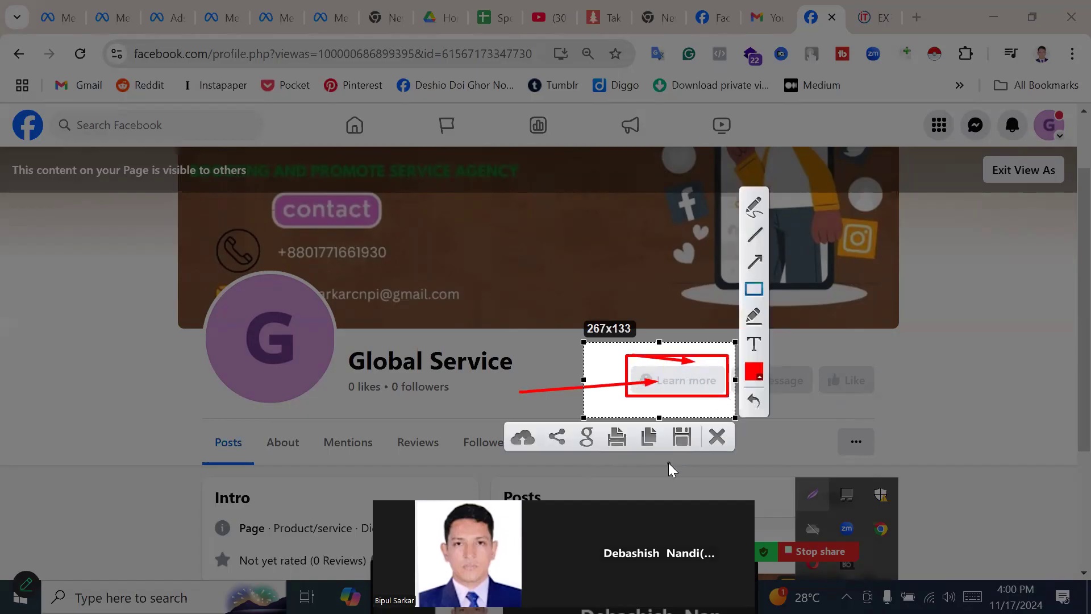
{"action": "left_click", "coordinate": [716, 436]}
Exit the visitor view and dismiss the post composer and page tour tip
{"action": "left_click", "coordinate": [1015, 187]}
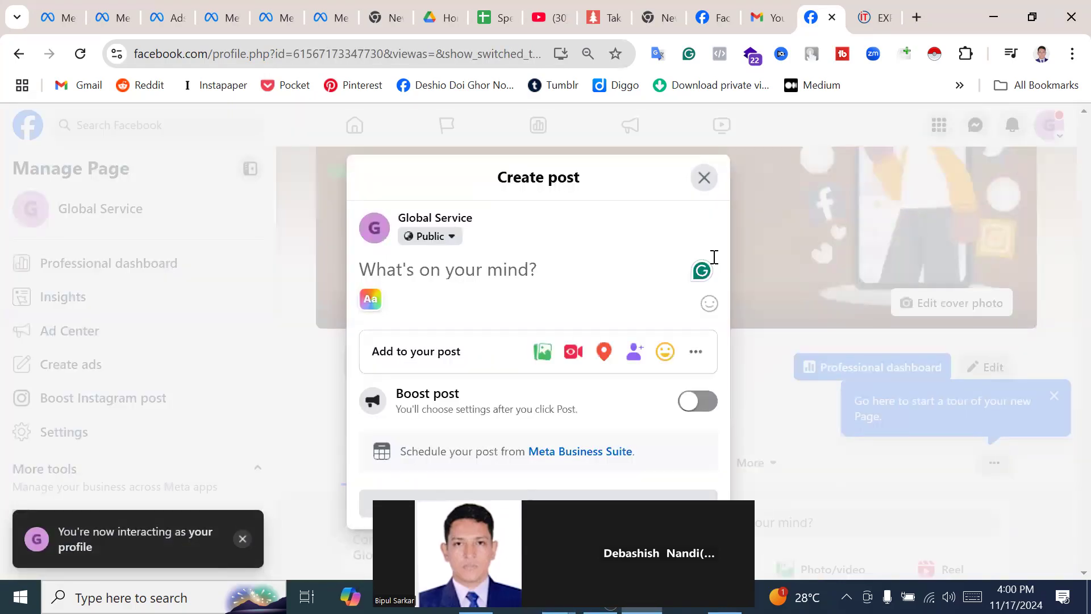
{"action": "left_click", "coordinate": [704, 181]}
{"action": "left_click", "coordinate": [1053, 398]}
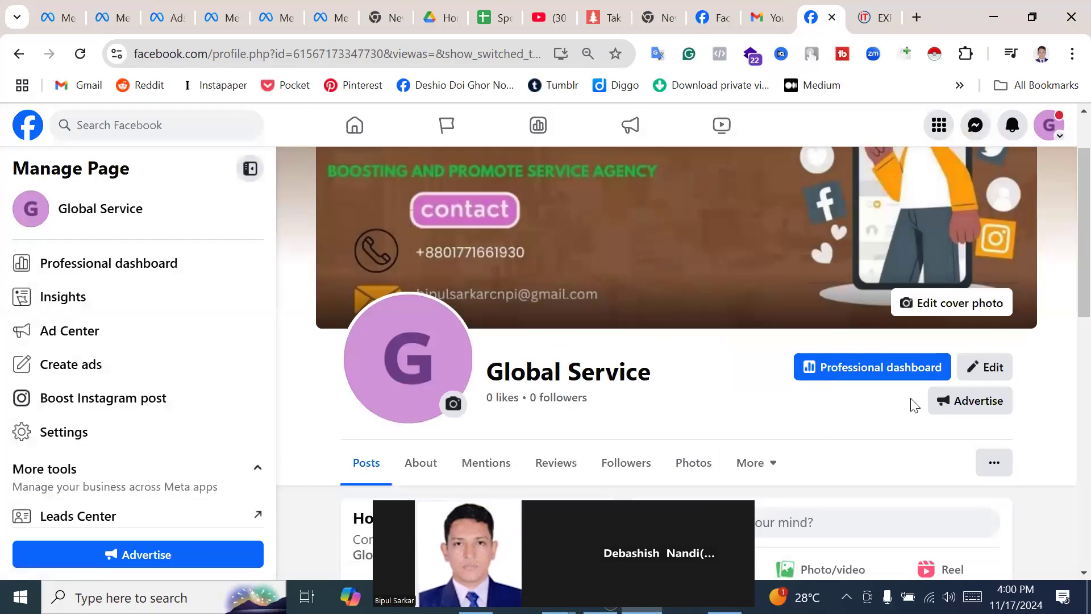
Open the Page details editor and close it again
{"action": "scroll", "coordinate": [913, 404], "scroll_direction": "down", "scroll_amount": 3}
{"action": "left_click", "coordinate": [990, 196]}
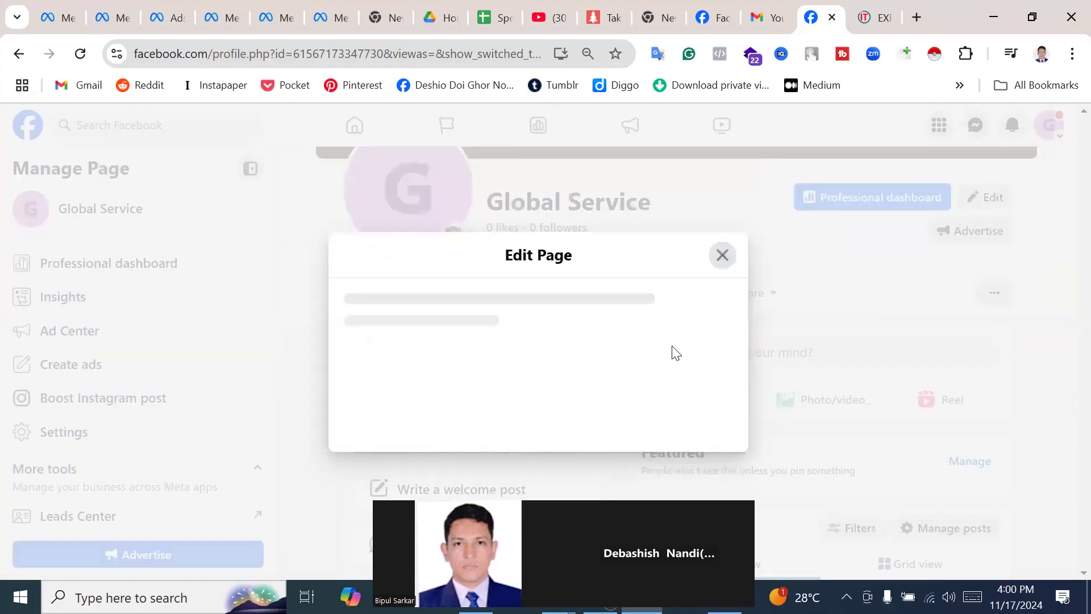
{"action": "scroll", "coordinate": [689, 256], "scroll_direction": "down", "scroll_amount": 3}
{"action": "scroll", "coordinate": [689, 252], "scroll_direction": "up", "scroll_amount": 3}
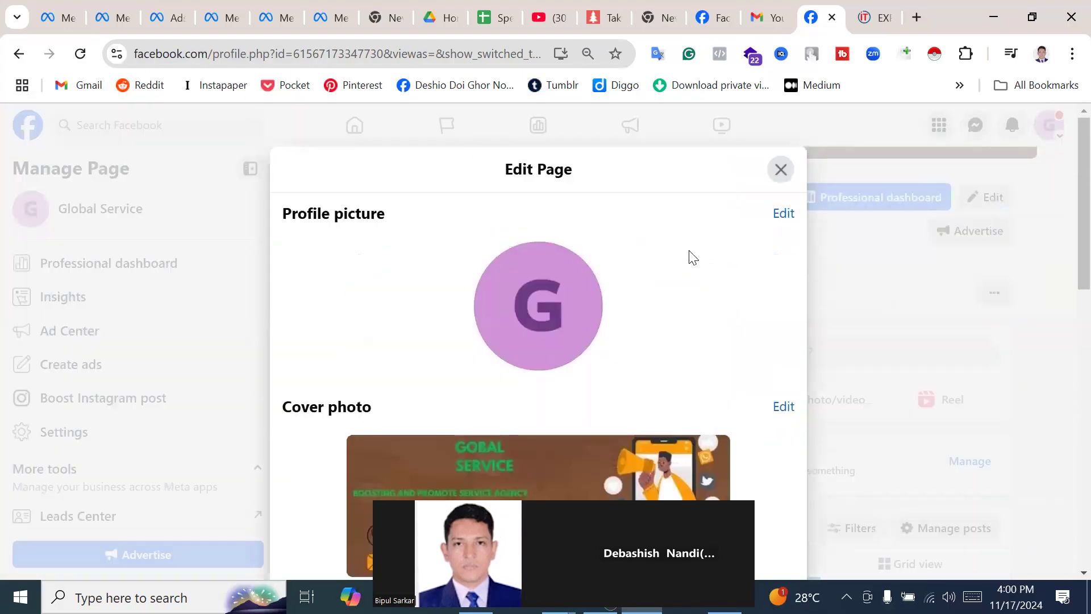
{"action": "left_click", "coordinate": [780, 170]}
{"action": "left_click", "coordinate": [991, 293]}
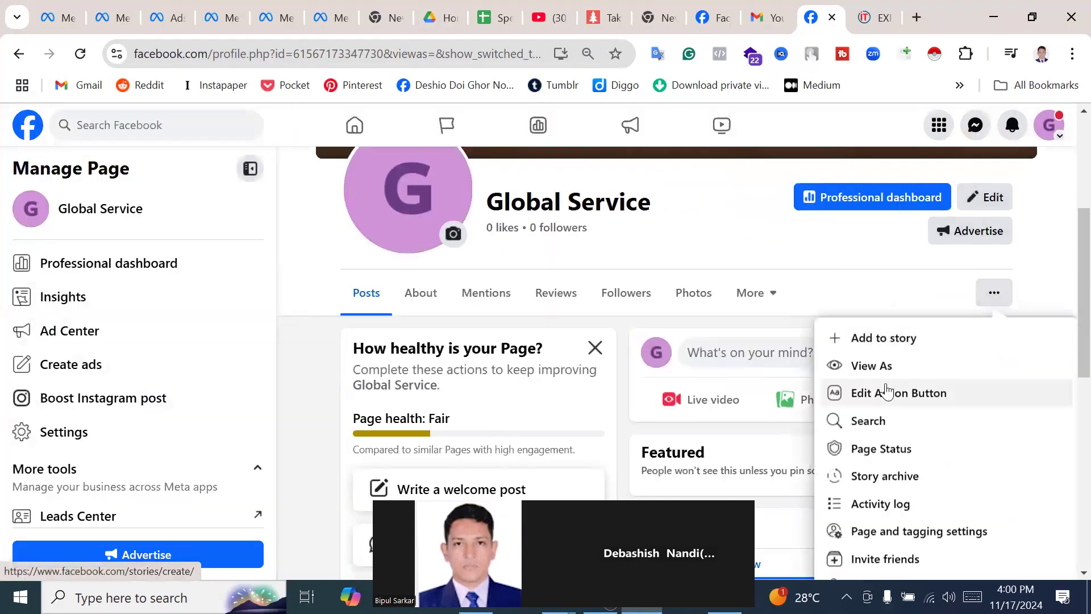
{"action": "scroll", "coordinate": [878, 375], "scroll_direction": "down", "scroll_amount": 1}
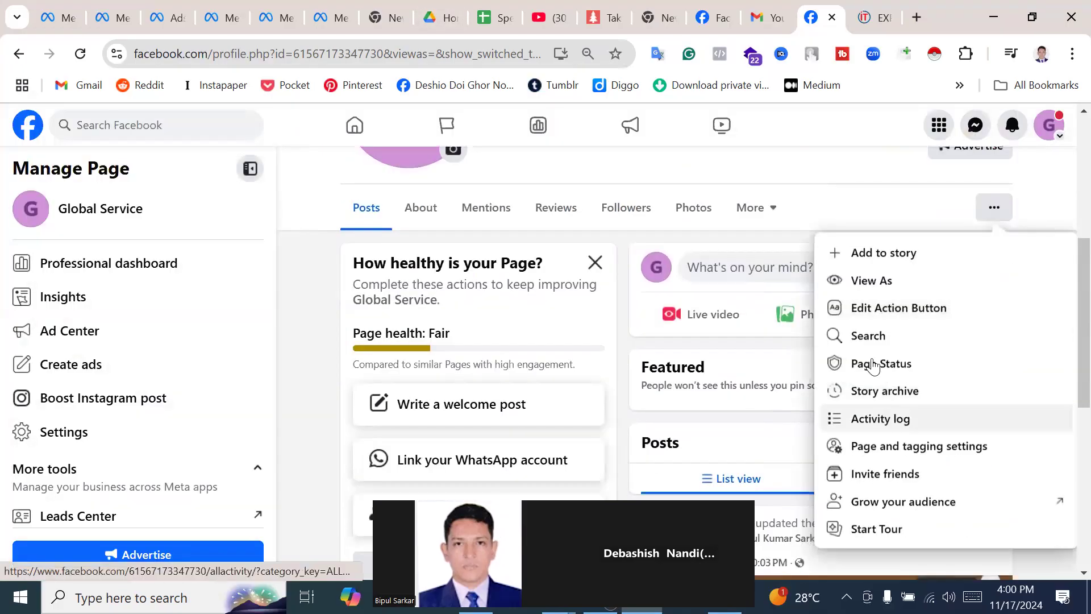
{"action": "left_click", "coordinate": [878, 316]}
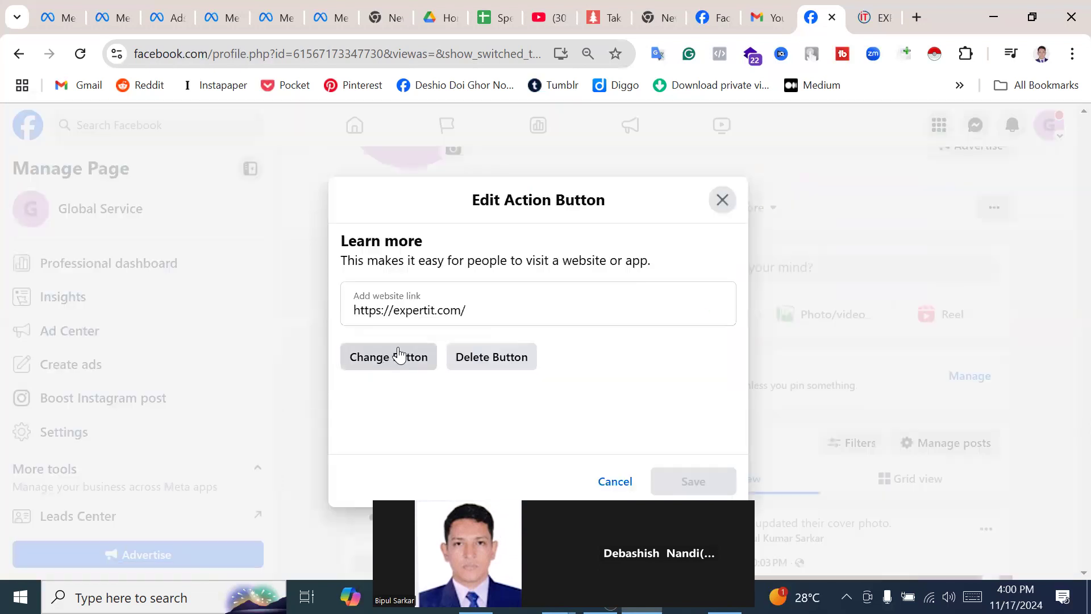
{"action": "left_click", "coordinate": [394, 366]}
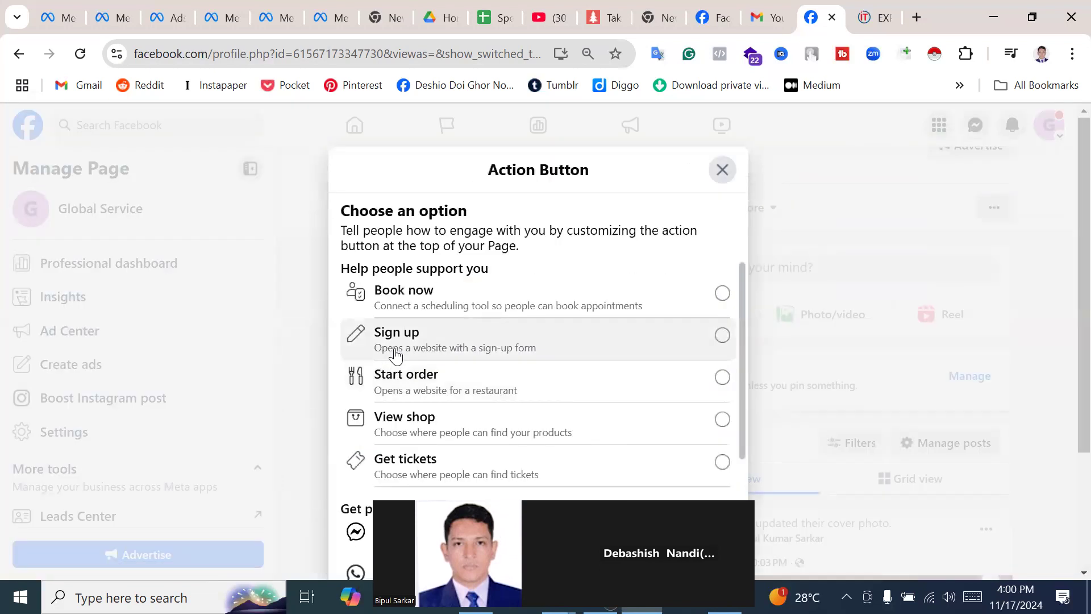
{"action": "scroll", "coordinate": [396, 356], "scroll_direction": "down", "scroll_amount": 5}
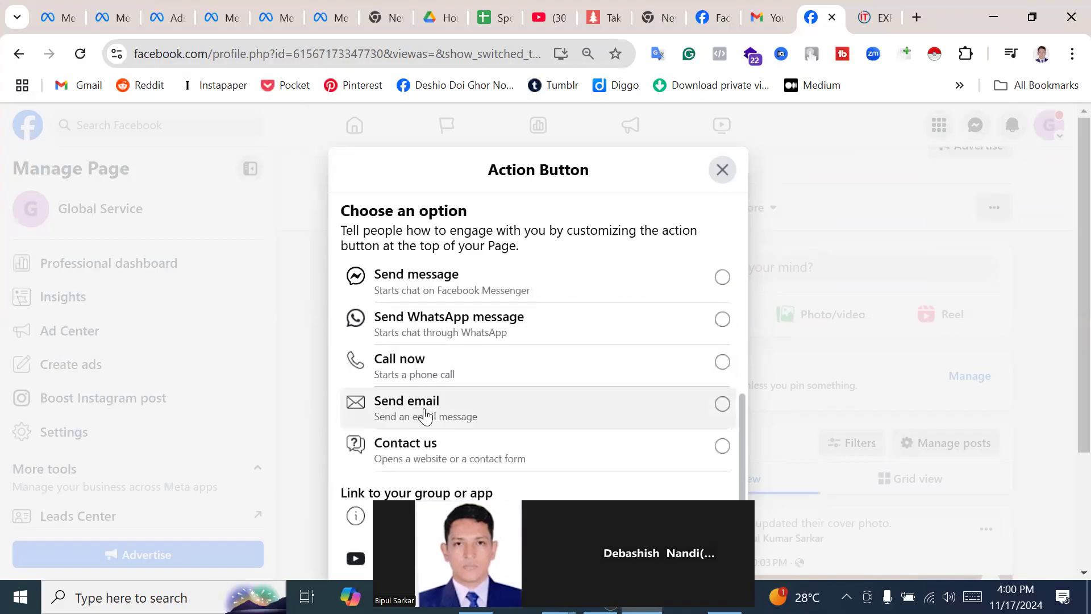
{"action": "scroll", "coordinate": [447, 463], "scroll_direction": "down", "scroll_amount": 2}
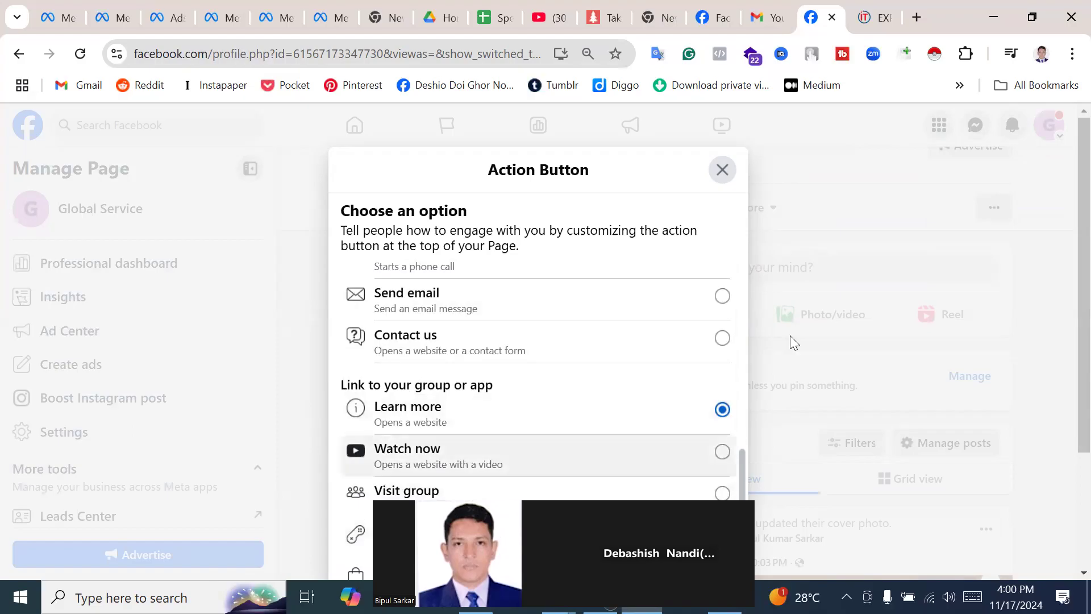
{"action": "scroll", "coordinate": [778, 347], "scroll_direction": "down", "scroll_amount": 3}
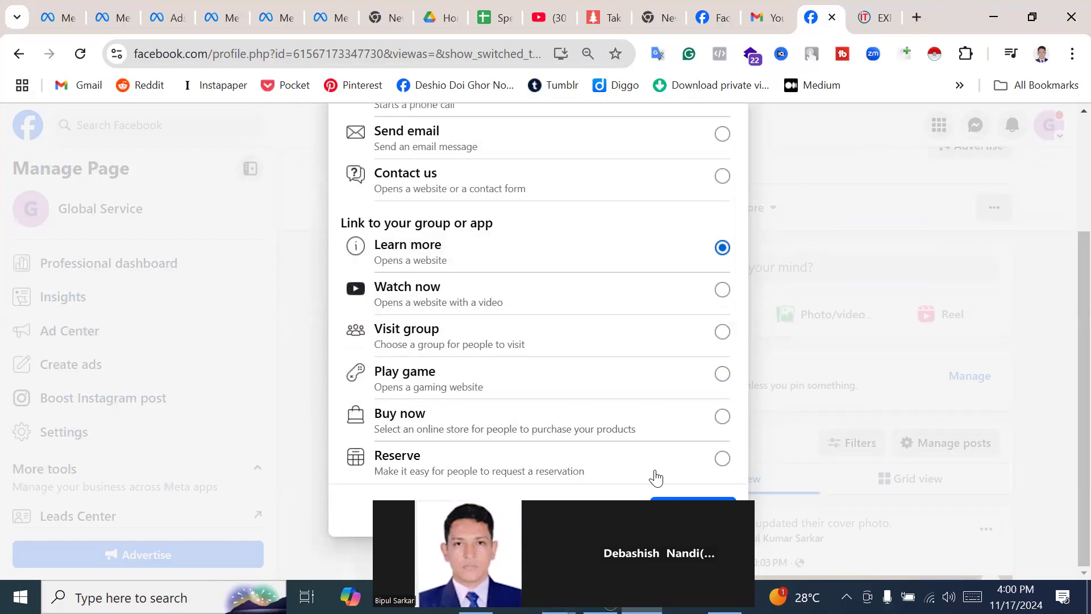
{"action": "left_click", "coordinate": [665, 501]}
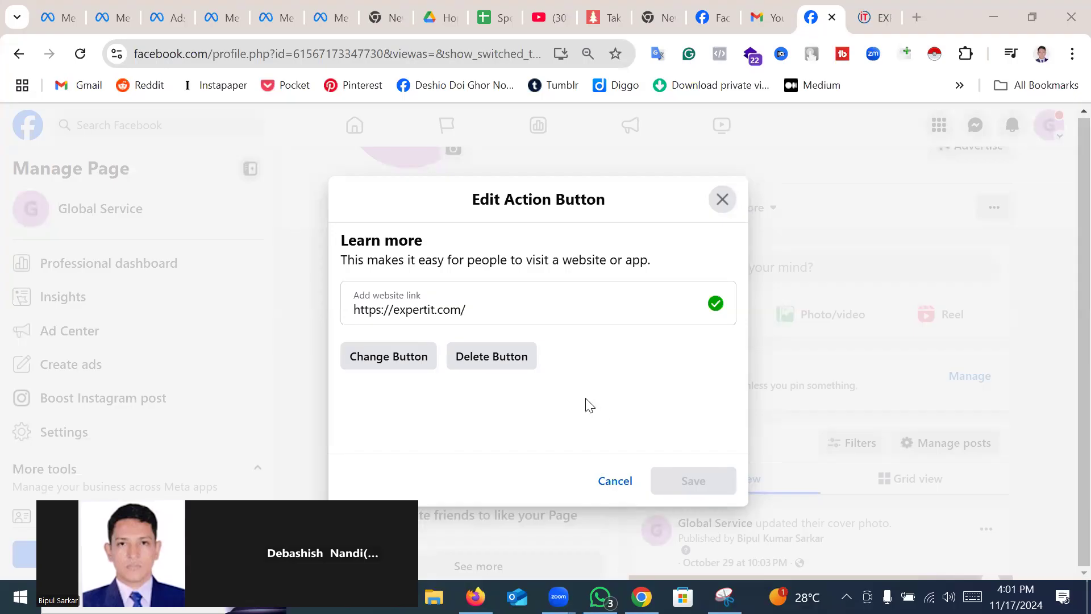
{"action": "left_click", "coordinate": [404, 361]}
Select Send WhatsApp message as the action and continue to the phone number step
{"action": "scroll", "coordinate": [404, 361], "scroll_direction": "down", "scroll_amount": 5}
{"action": "scroll", "coordinate": [405, 361], "scroll_direction": "up", "scroll_amount": 5}
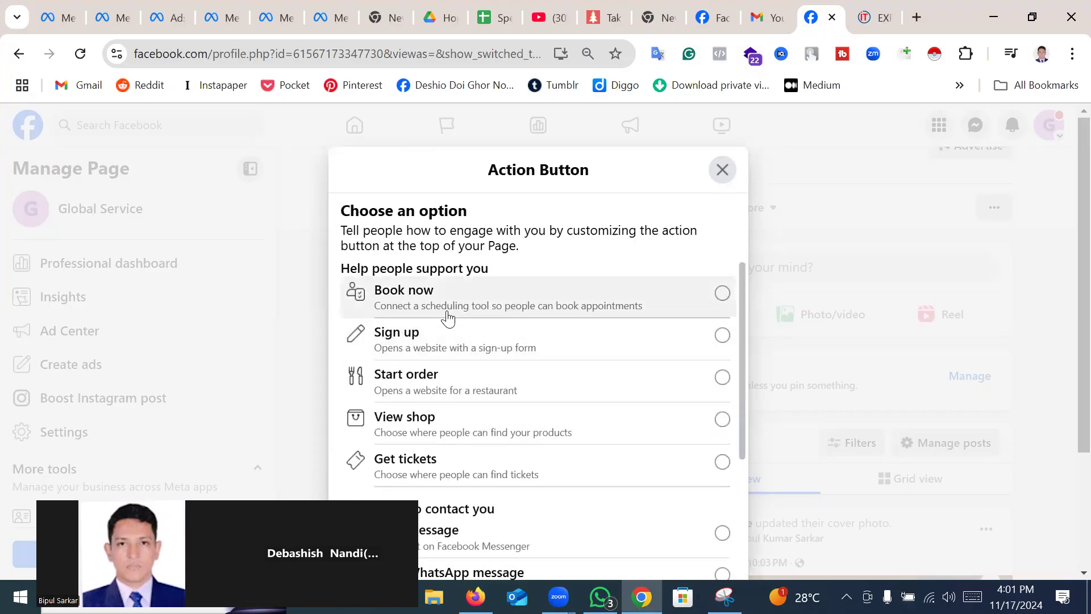
{"action": "scroll", "coordinate": [447, 318], "scroll_direction": "down", "scroll_amount": 4}
{"action": "left_click", "coordinate": [490, 336]}
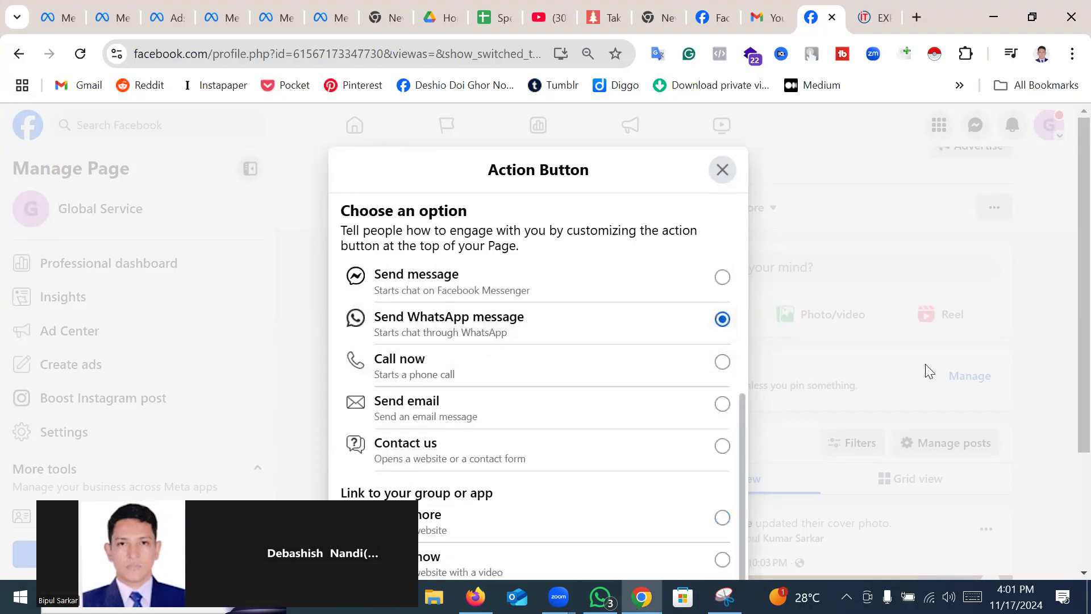
{"action": "scroll", "coordinate": [870, 465], "scroll_direction": "down", "scroll_amount": 3}
{"action": "left_click", "coordinate": [689, 509]}
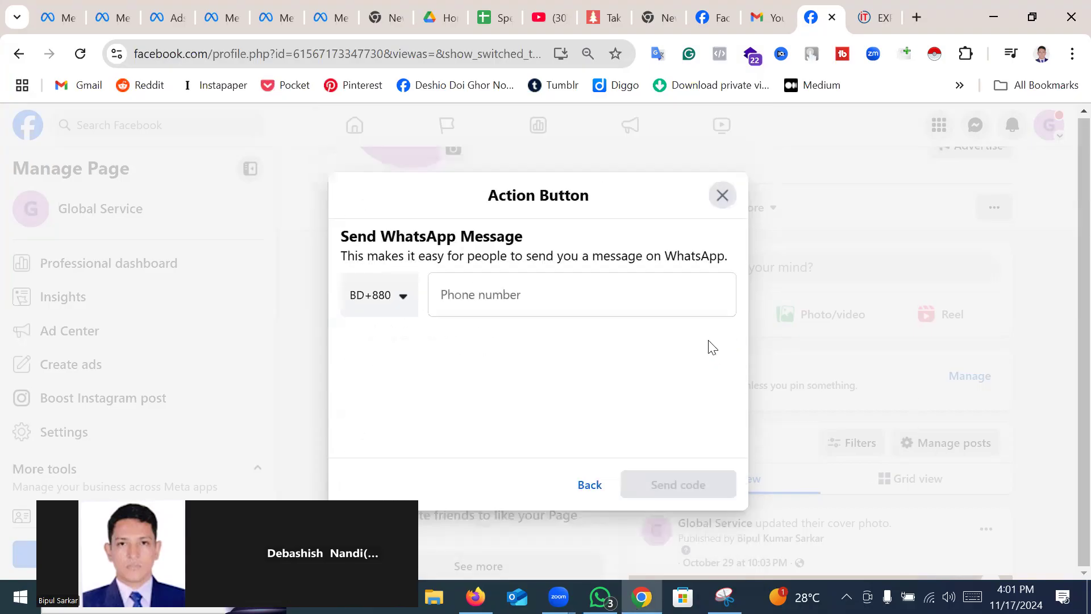
Autofill the Page's WhatsApp number, remove the duplicate +880 prefix, and send the confirmation code
{"action": "left_click", "coordinate": [565, 299]}
{"action": "left_click", "coordinate": [580, 375]}
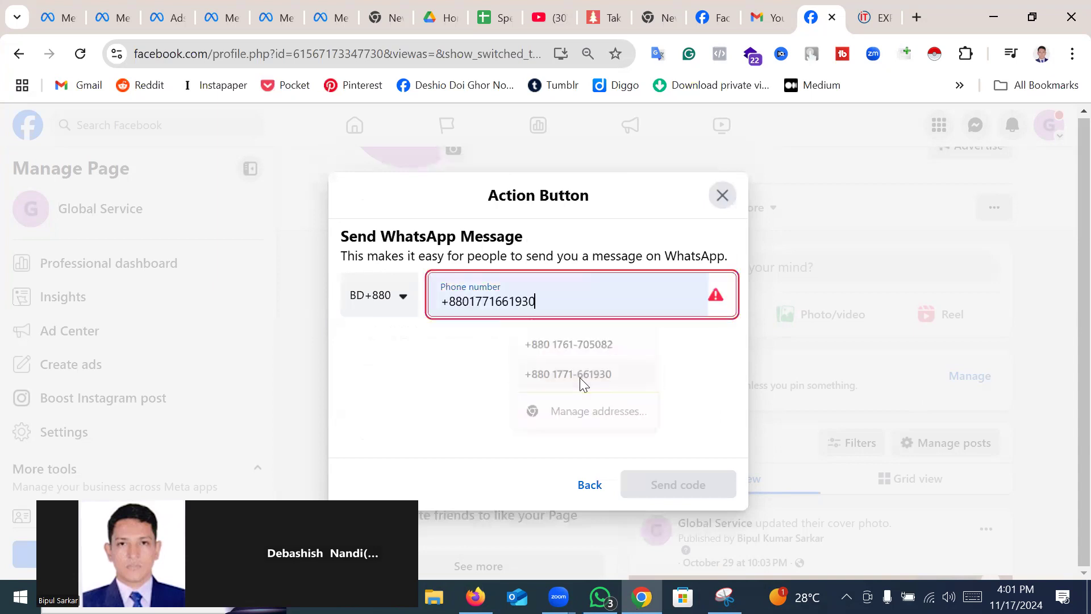
{"action": "left_click_drag", "start_coordinate": [469, 301], "coordinate": [436, 308]}
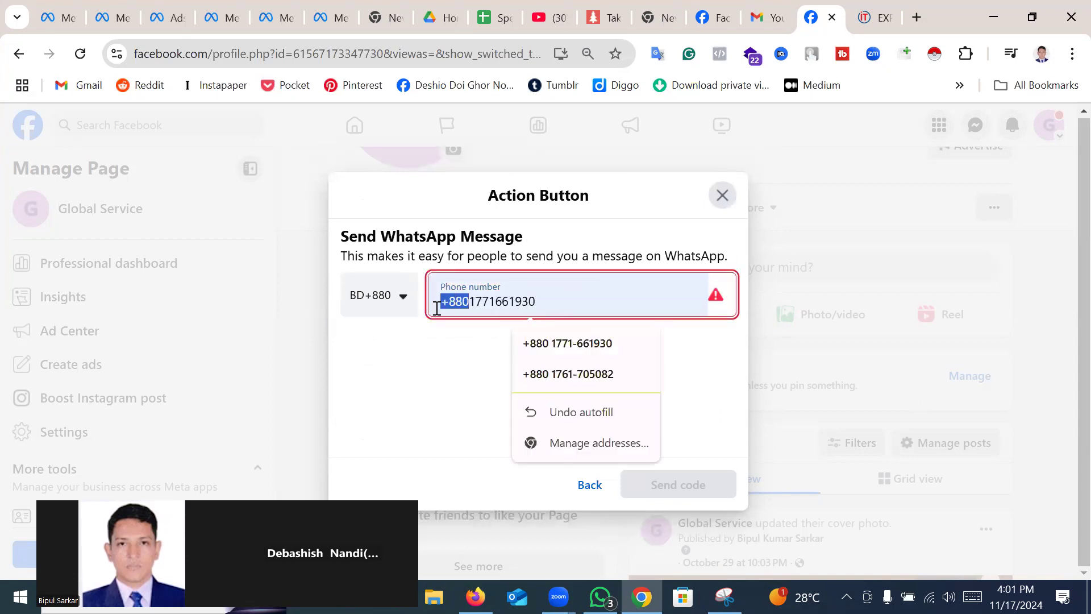
{"action": "key", "text": "BackSpace"}
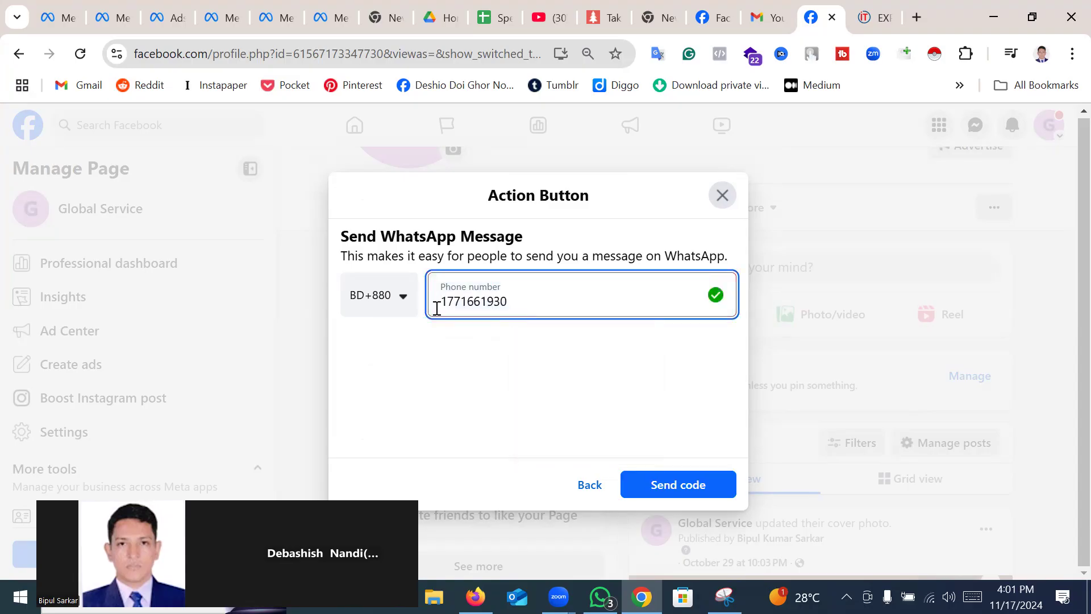
{"action": "left_click", "coordinate": [642, 471]}
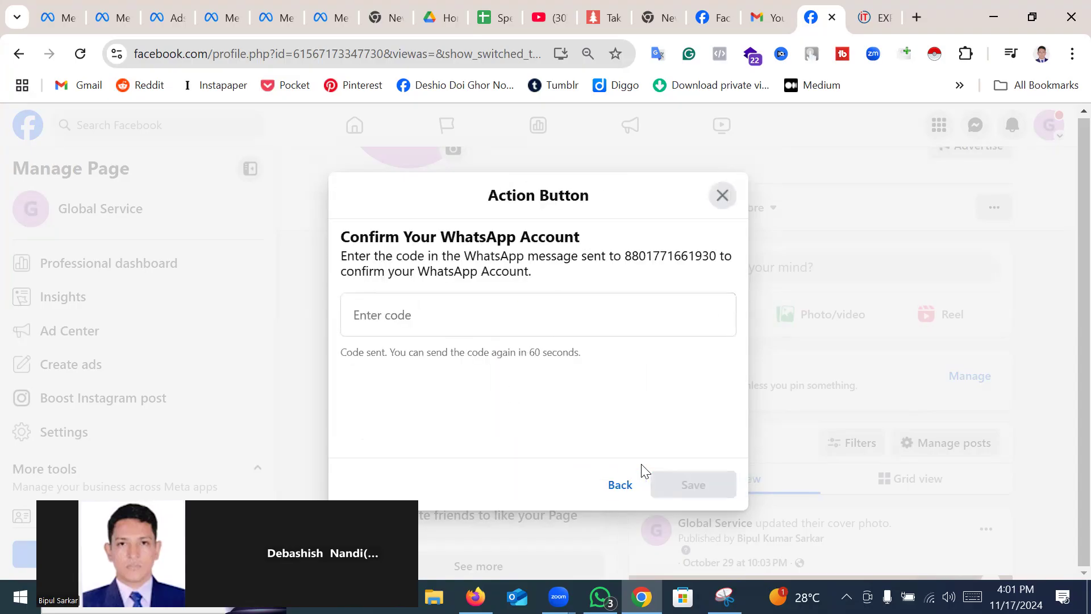
{"action": "left_click", "coordinate": [457, 321]}
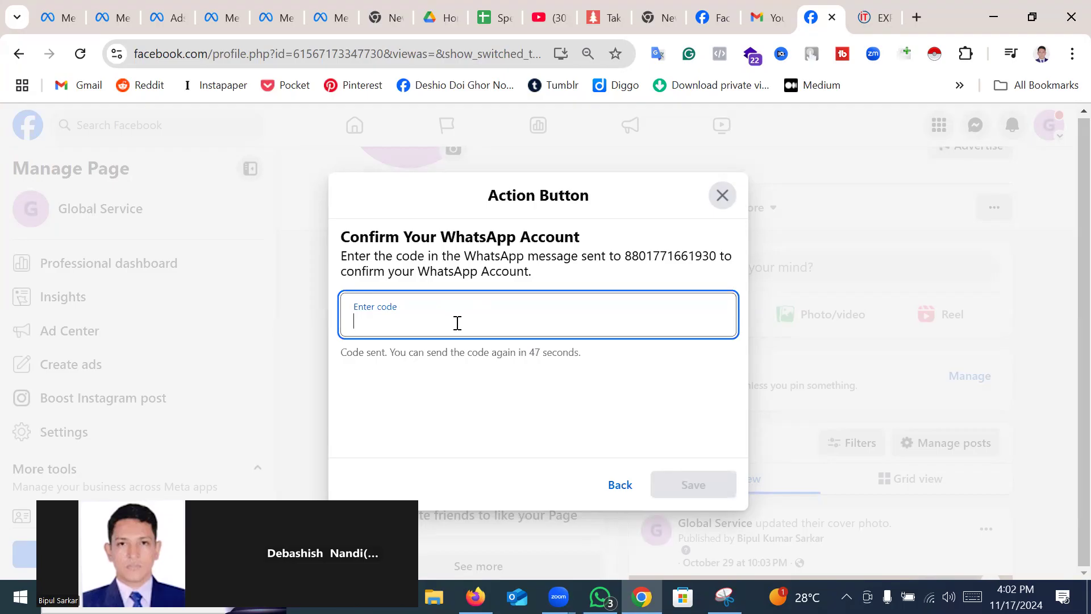
{"action": "left_click", "coordinate": [600, 597]}
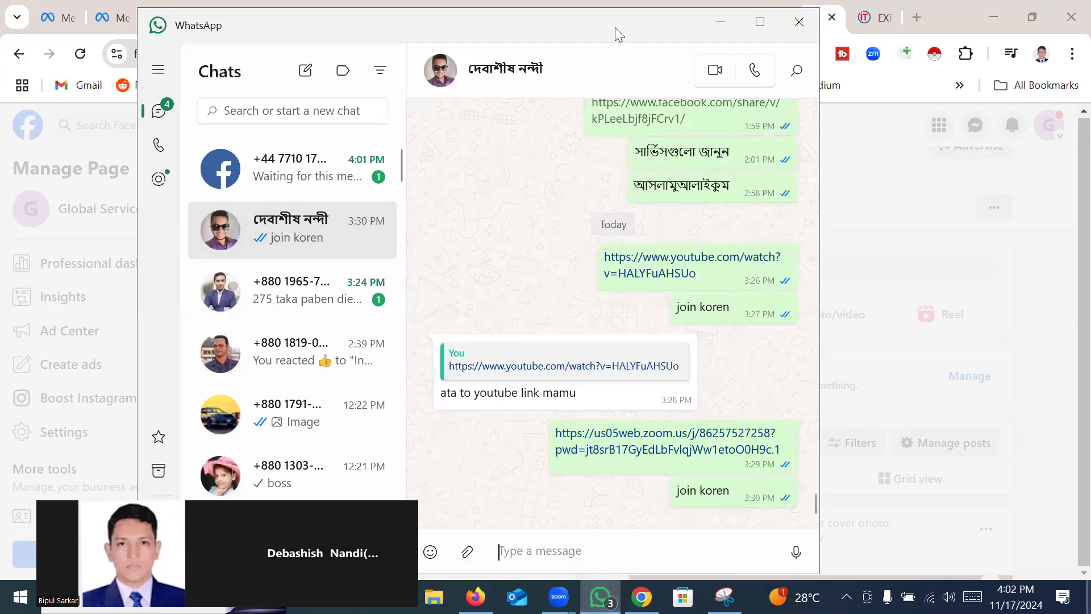
Copy the newer confirmation code from the Facebook WhatsApp chat and submit it
{"action": "left_click", "coordinate": [299, 164]}
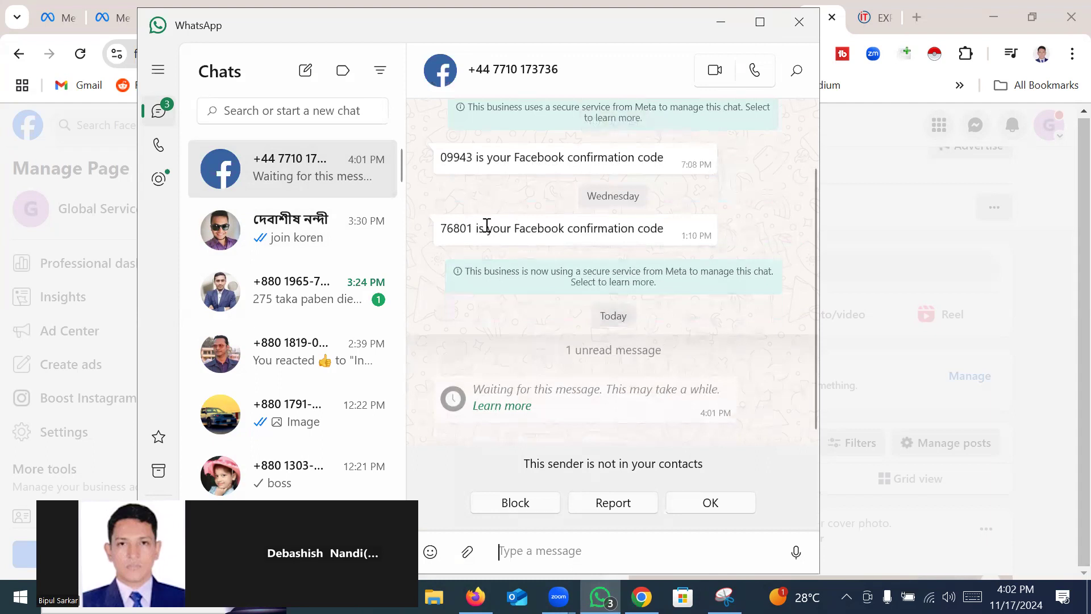
{"action": "double_click", "coordinate": [460, 228]}
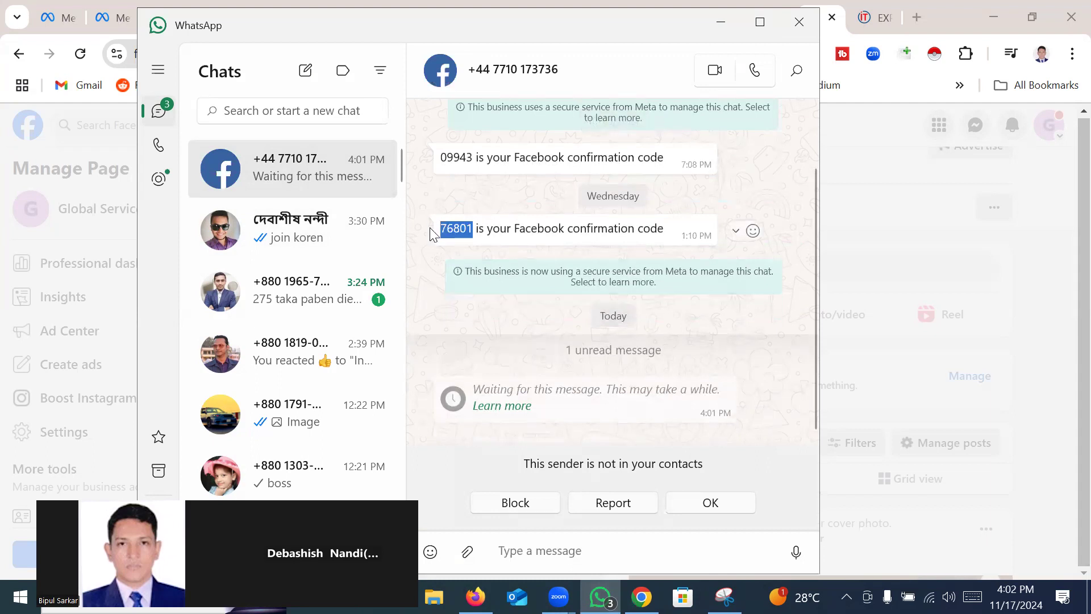
{"action": "right_click", "coordinate": [461, 230]}
{"action": "left_click", "coordinate": [530, 318]}
{"action": "left_click", "coordinate": [721, 21]}
{"action": "key", "text": "ctrl+v"}
{"action": "left_click", "coordinate": [678, 484]}
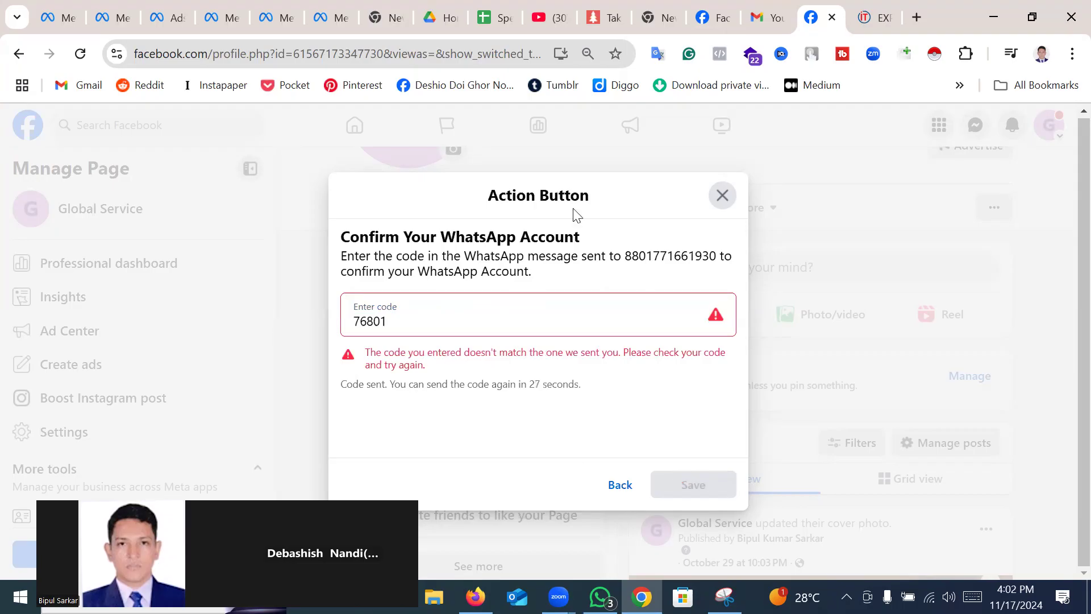
Copy the older confirmation code from WhatsApp and submit it instead
{"action": "key", "text": "alt+Tab"}
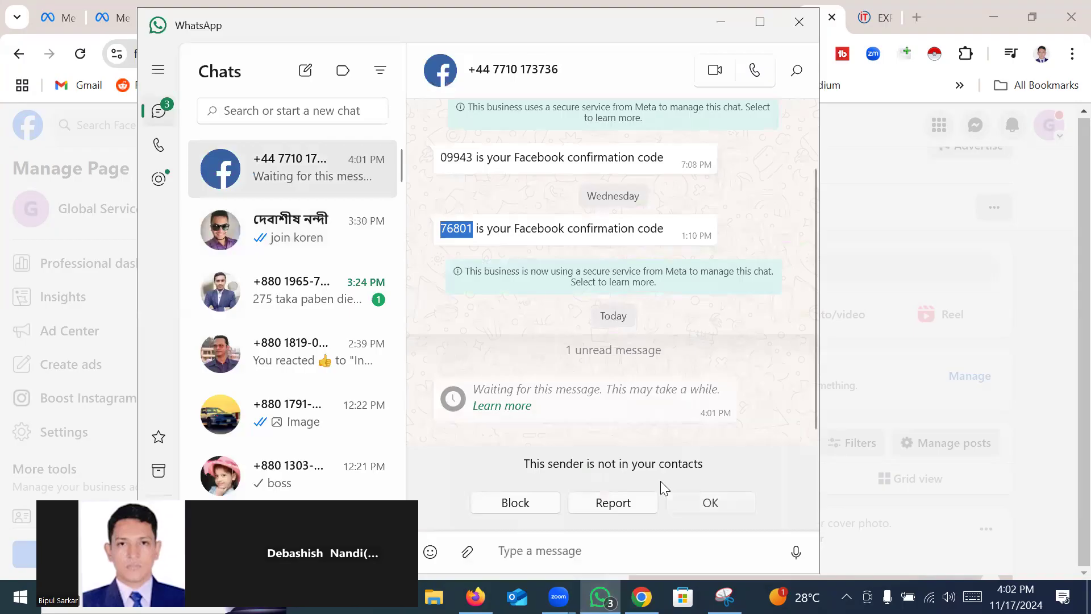
{"action": "left_click", "coordinate": [698, 502]}
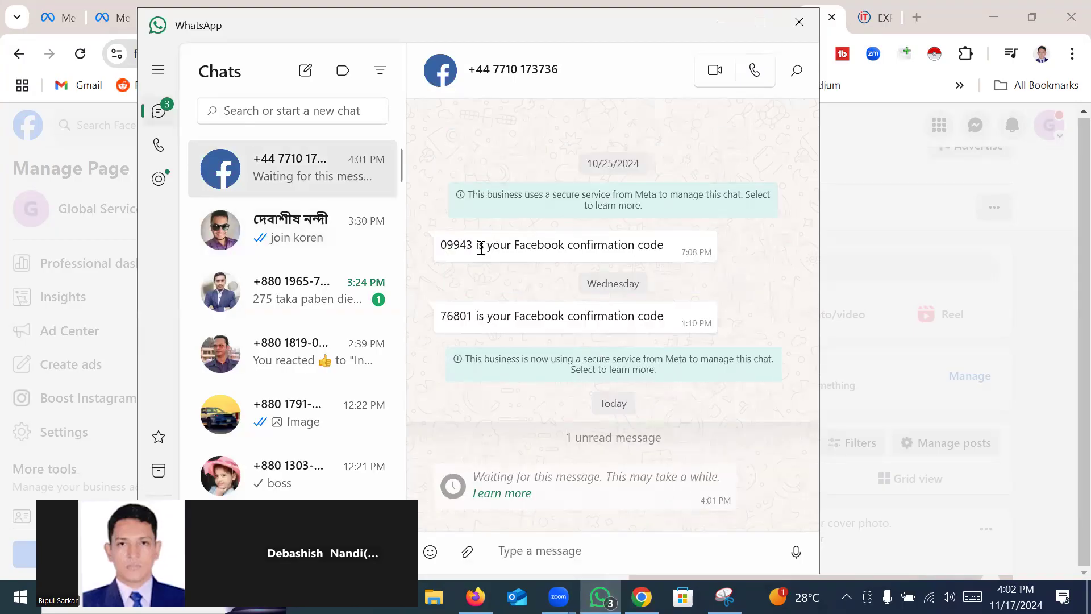
{"action": "left_click_drag", "start_coordinate": [480, 246], "coordinate": [419, 241]}
{"action": "left_click", "coordinate": [716, 23]}
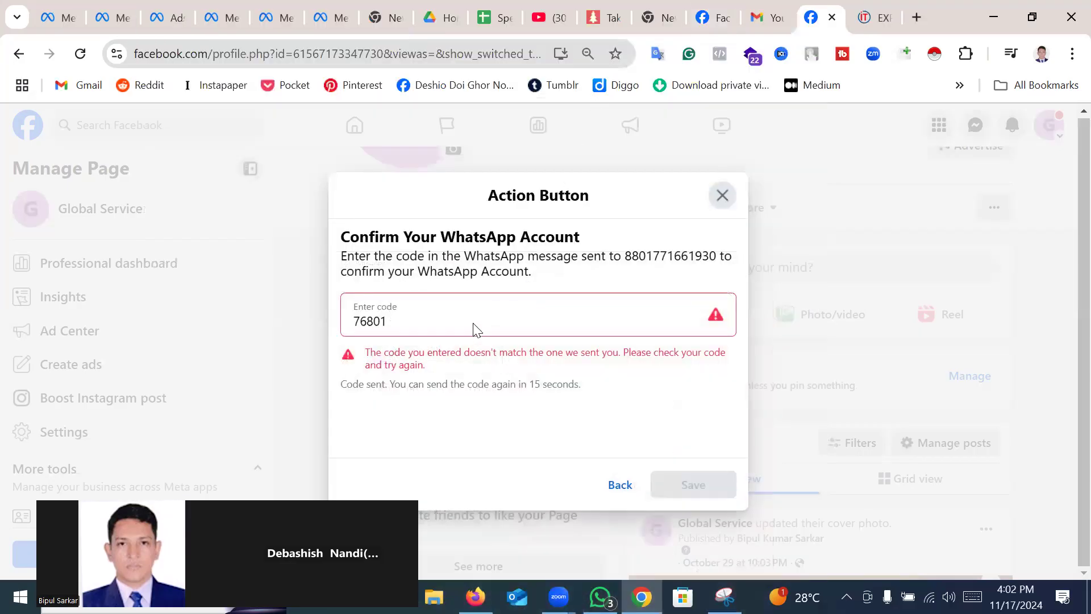
{"action": "left_click_drag", "start_coordinate": [432, 321], "coordinate": [318, 320]}
{"action": "key", "text": "ctrl+v"}
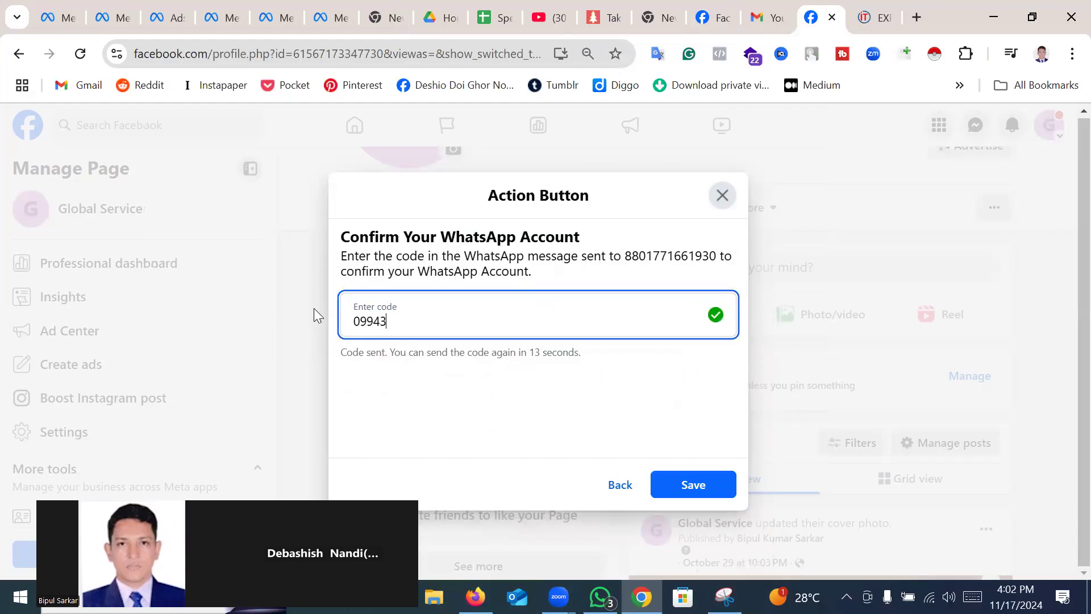
{"action": "left_click", "coordinate": [712, 484]}
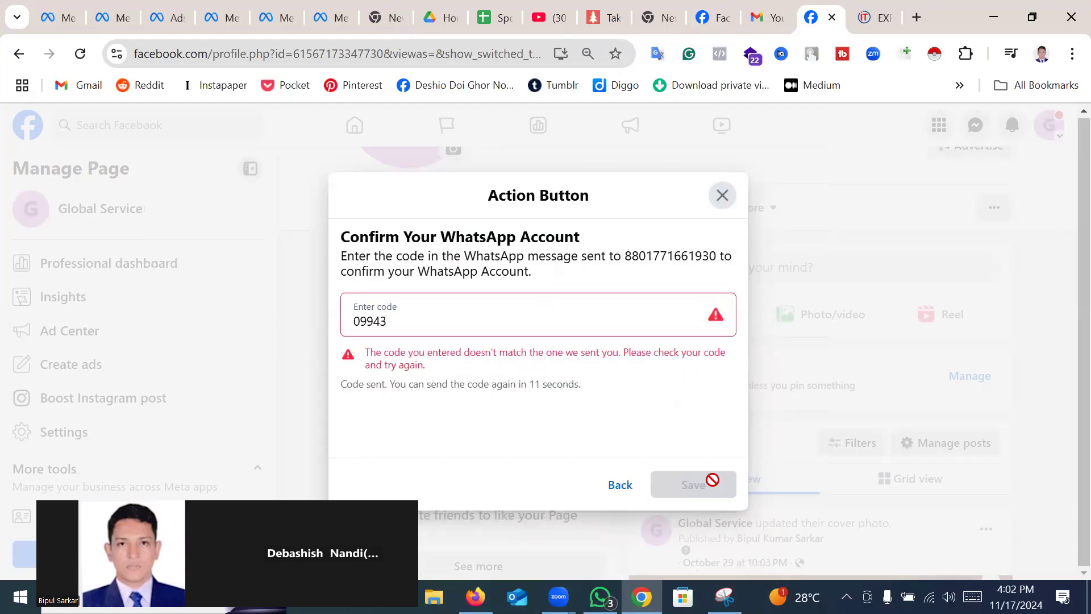
{"action": "left_click", "coordinate": [416, 317]}
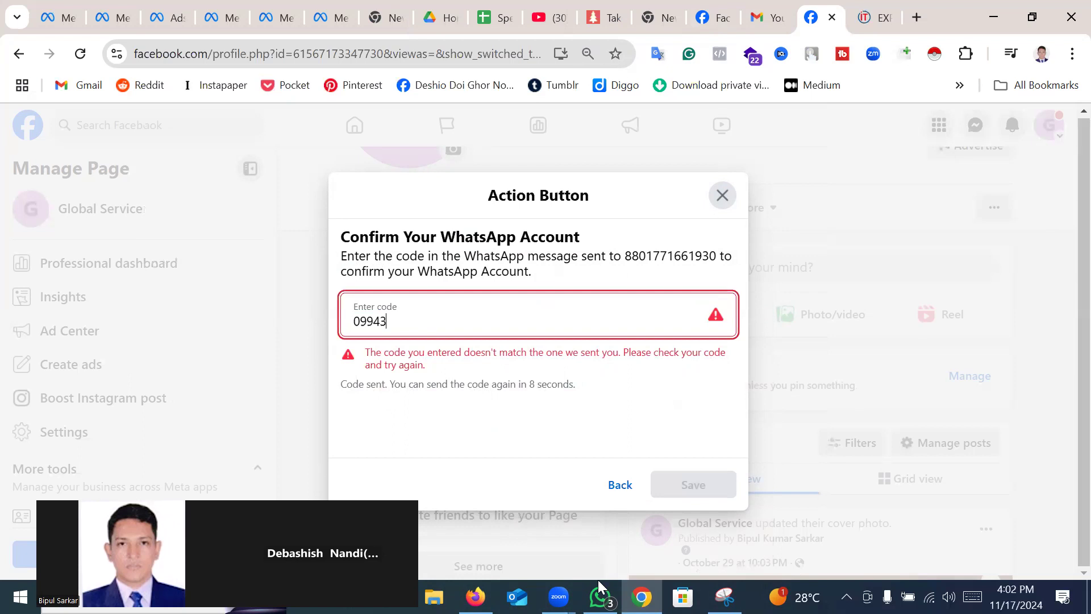
Resubmit the newer confirmation code, then check the WhatsApp chat again
{"action": "key", "text": "alt+Tab"}
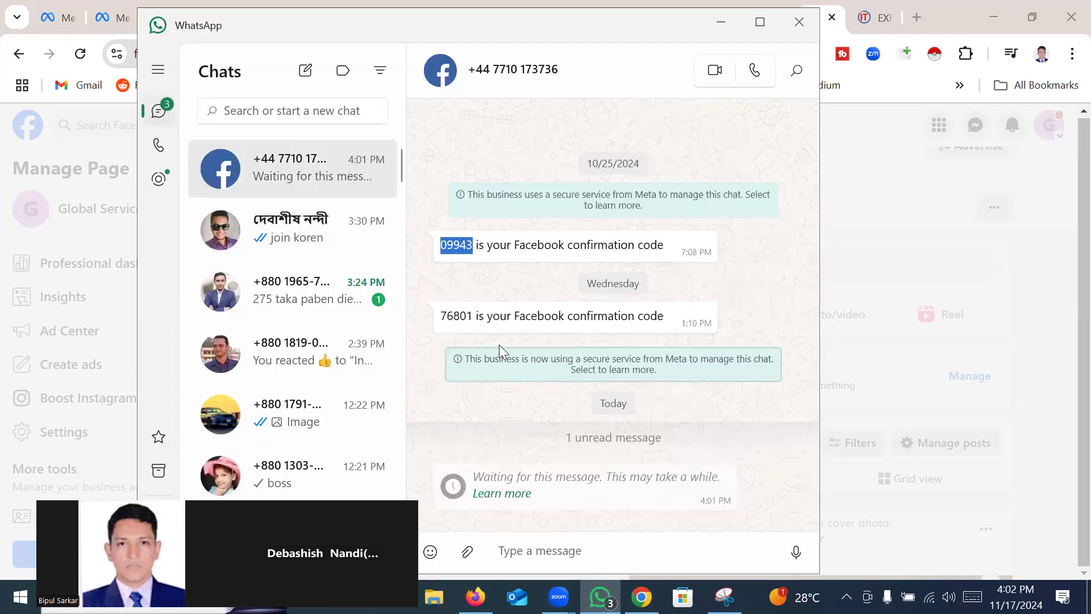
{"action": "left_click_drag", "start_coordinate": [476, 315], "coordinate": [423, 321]}
{"action": "key", "text": "ctrl+c"}
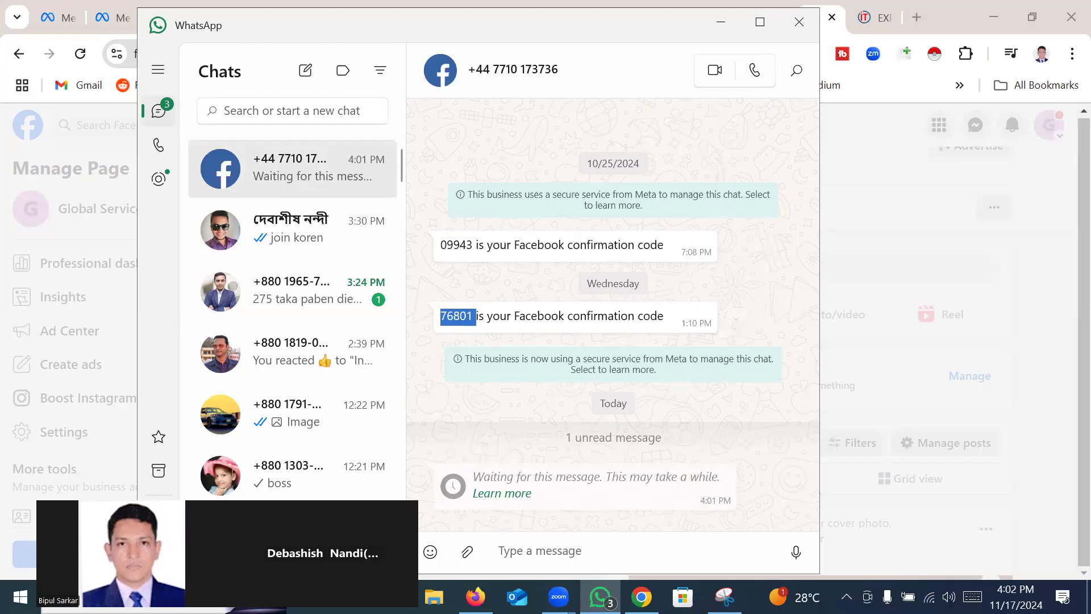
{"action": "key", "text": "alt+Tab"}
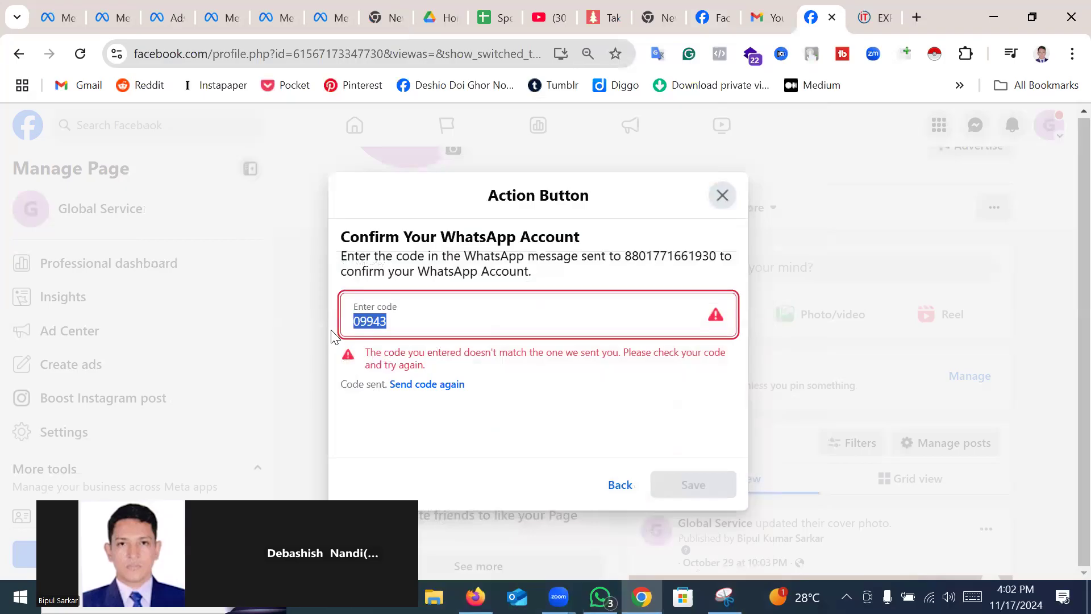
{"action": "key", "text": "ctrl+v"}
{"action": "left_click", "coordinate": [693, 475]}
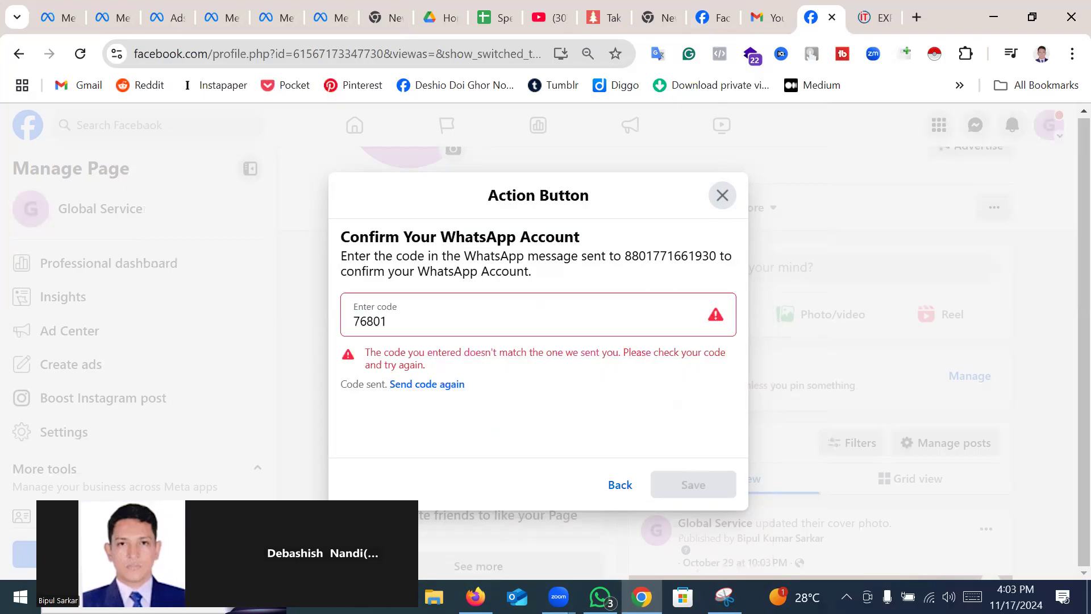
{"action": "key", "text": "alt+Tab"}
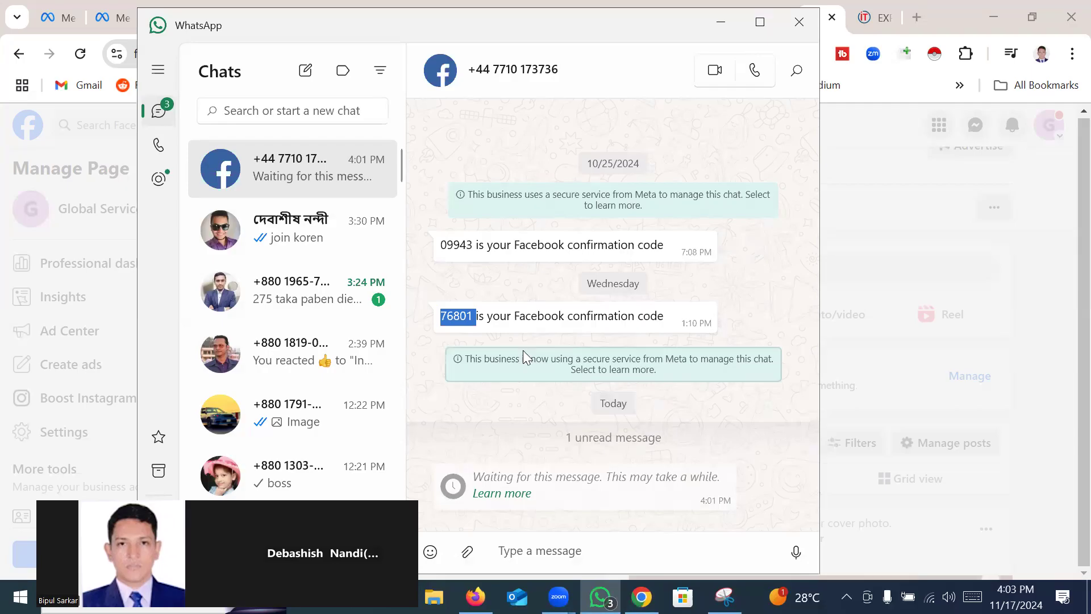
{"action": "left_click", "coordinate": [487, 321]}
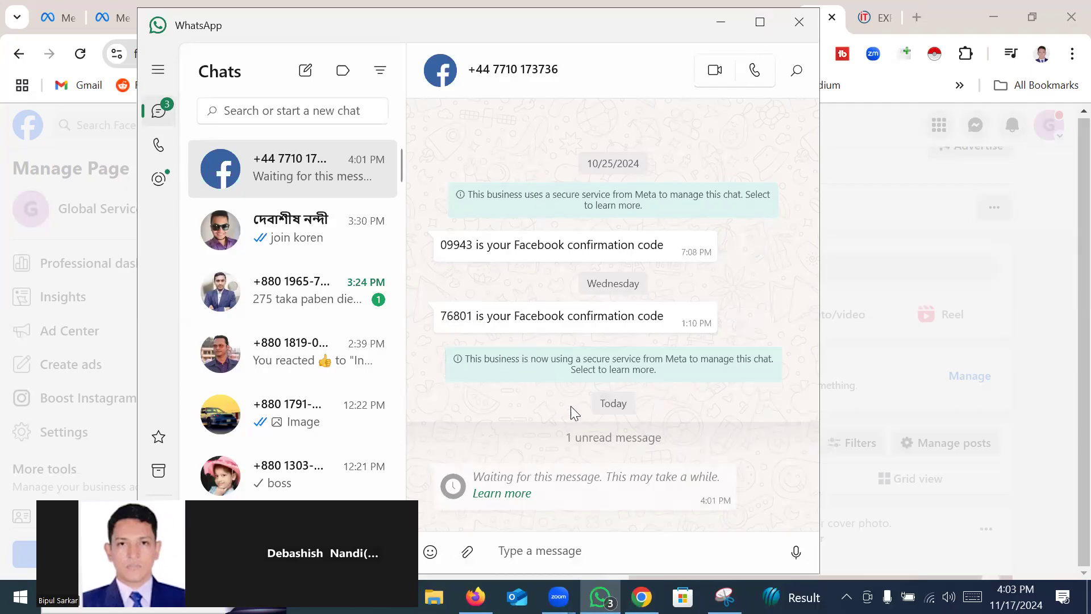
Read WhatsApp's pending-message help page, then have Facebook resend the WhatsApp confirmation code
{"action": "left_click", "coordinate": [539, 482]}
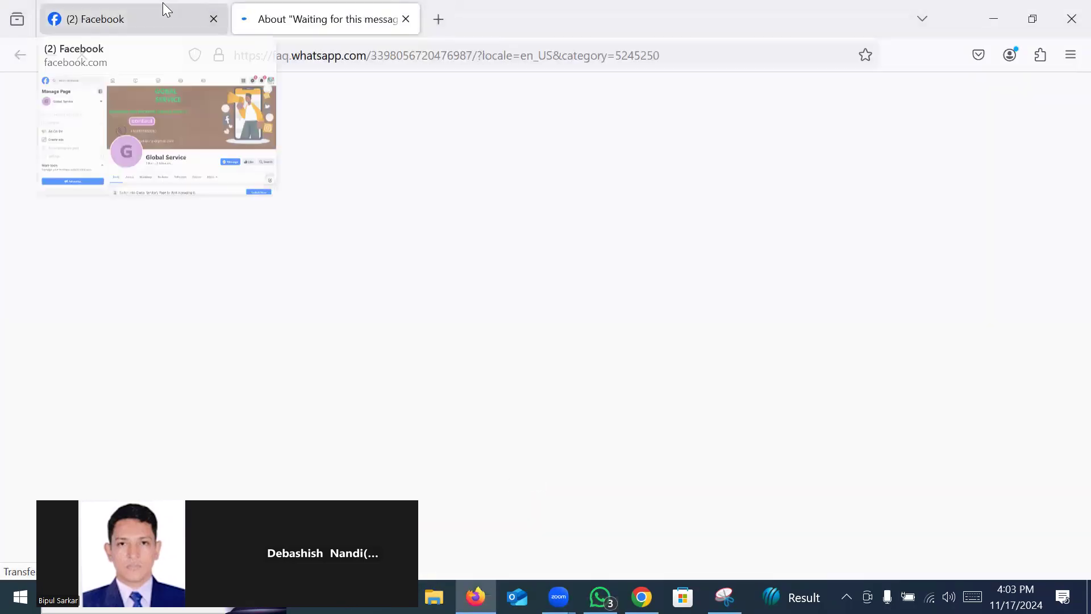
{"action": "left_click", "coordinate": [163, 9]}
{"action": "scroll", "coordinate": [638, 445], "scroll_direction": "down", "scroll_amount": 5}
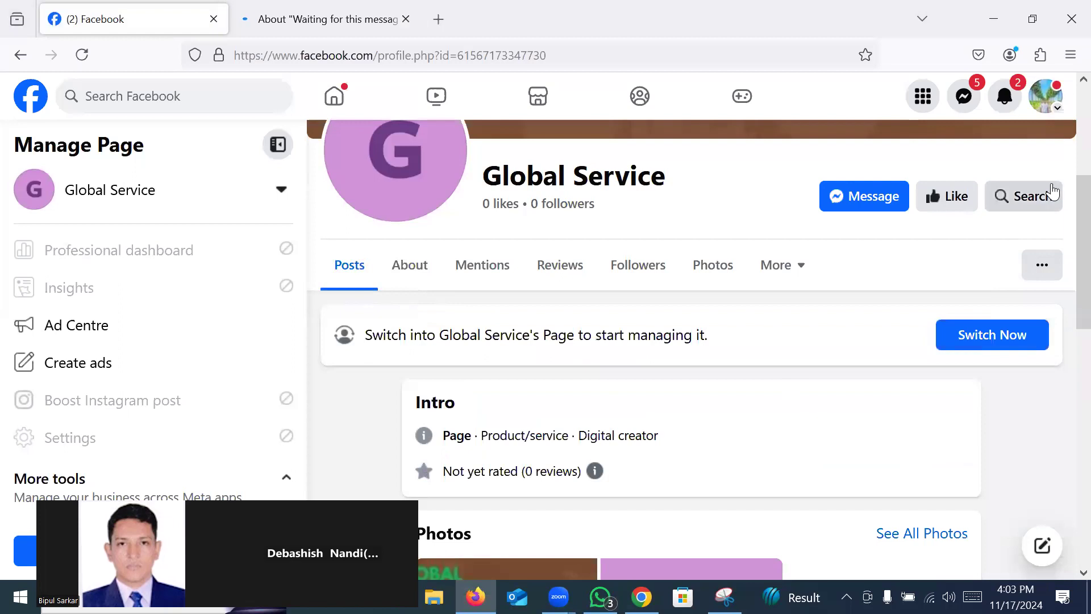
{"action": "left_click", "coordinate": [1043, 267]}
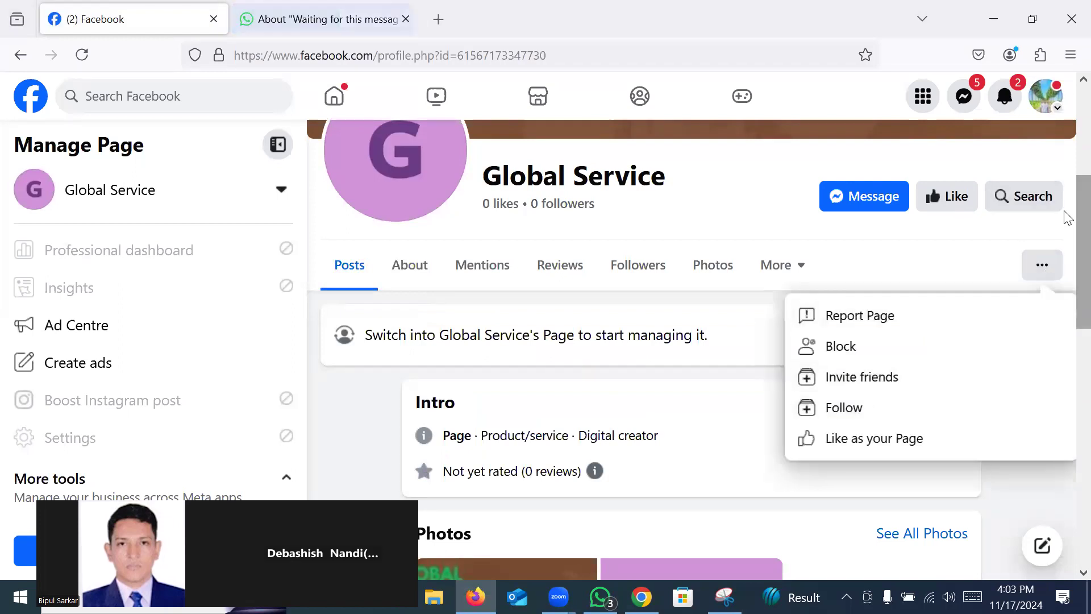
{"action": "left_click", "coordinate": [998, 253]}
{"action": "left_click", "coordinate": [335, 103]}
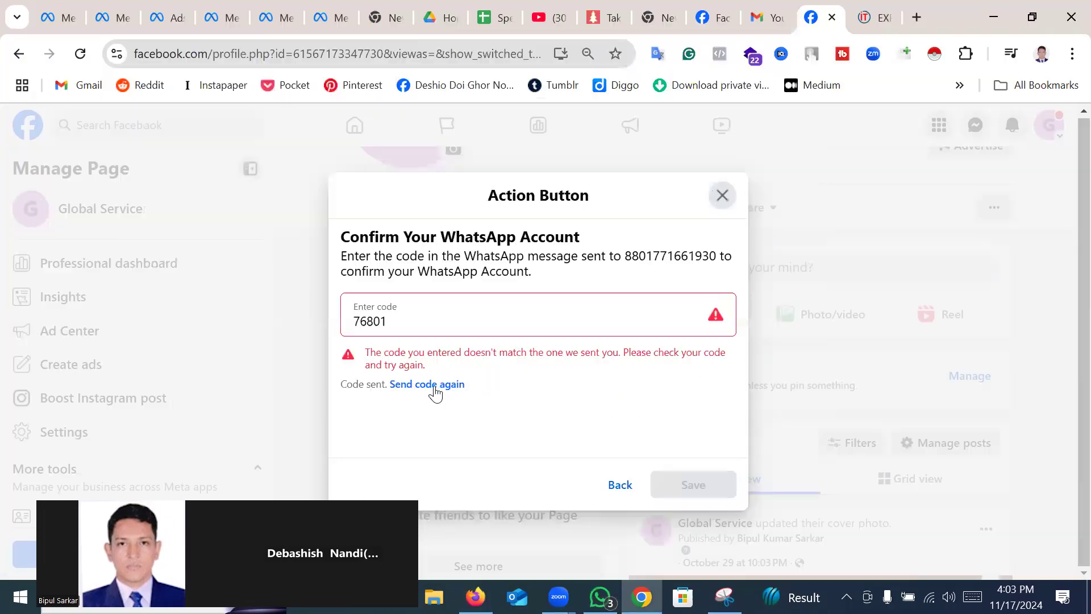
{"action": "left_click", "coordinate": [435, 389]}
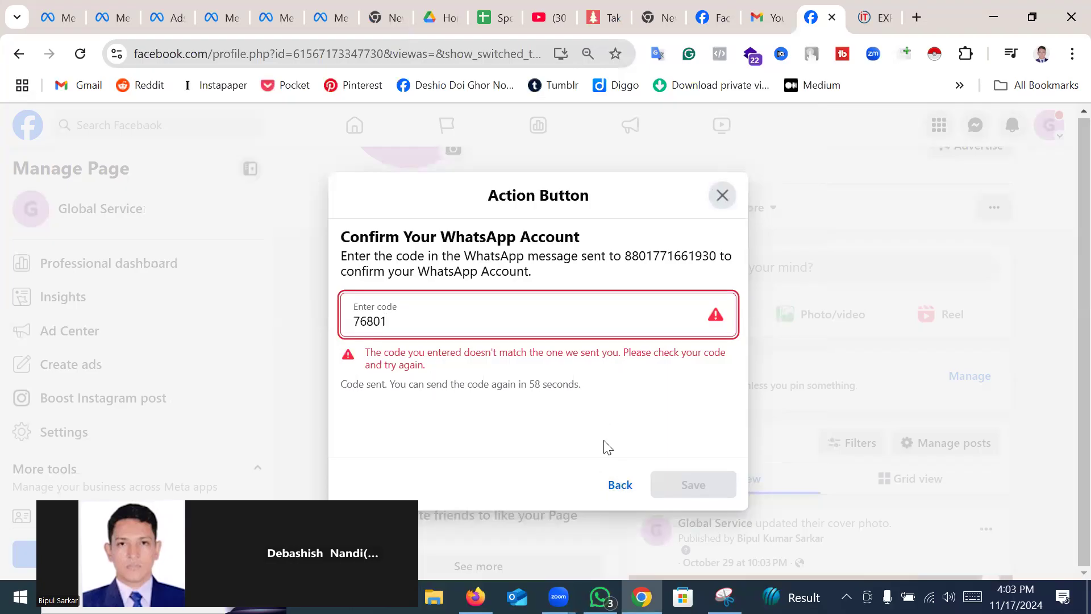
Paste the newly received WhatsApp code over the rejected one and save the WhatsApp action button
{"action": "key", "text": "alt+Tab"}
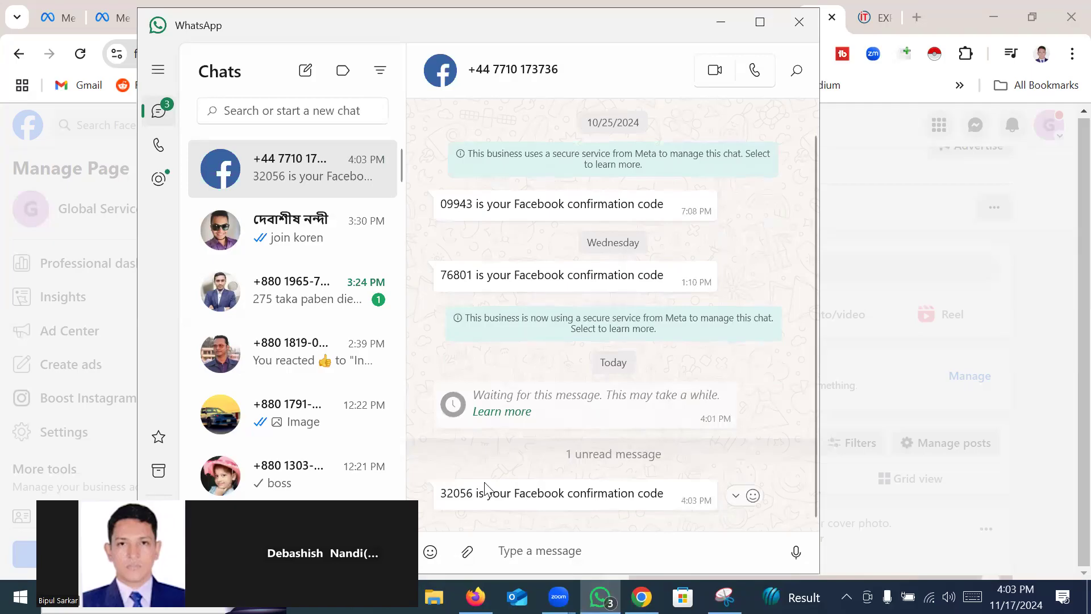
{"action": "left_click_drag", "start_coordinate": [473, 494], "coordinate": [441, 494]}
{"action": "key", "text": "ctrl+c"}
{"action": "left_click", "coordinate": [720, 23]}
{"action": "left_click_drag", "start_coordinate": [398, 322], "coordinate": [336, 329]}
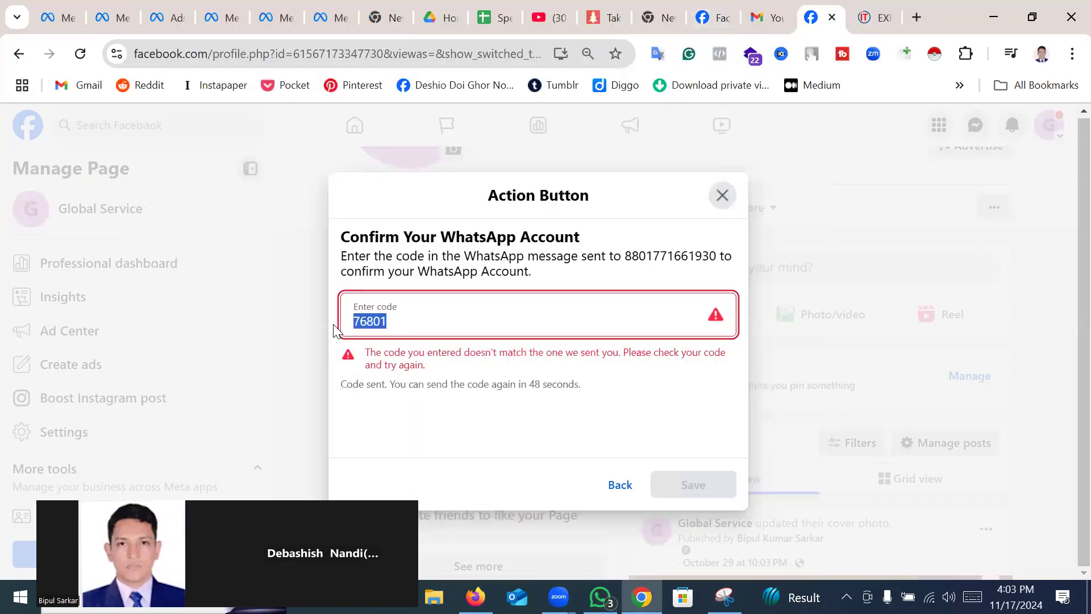
{"action": "key", "text": "ctrl+v"}
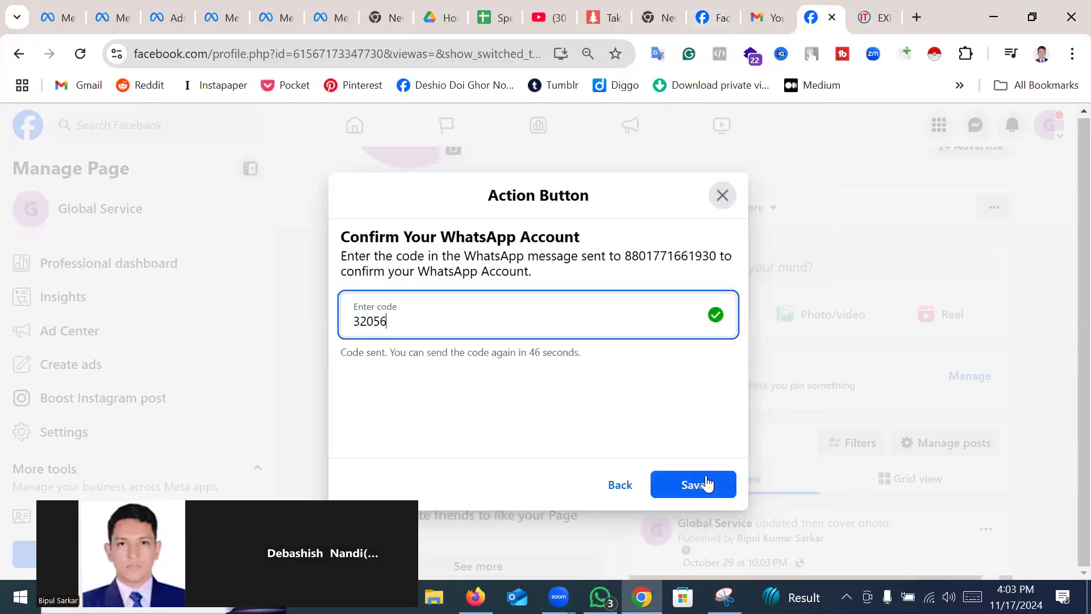
{"action": "left_click", "coordinate": [708, 484]}
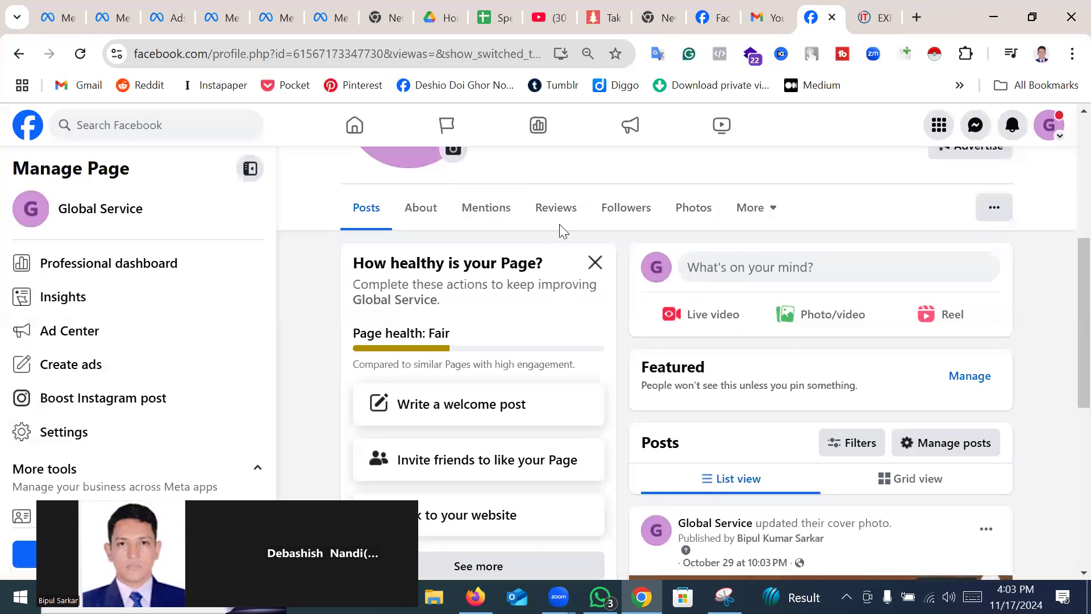
Open the Global Service Page from the home feed and reload its View As visitor preview
{"action": "scroll", "coordinate": [606, 255], "scroll_direction": "up", "scroll_amount": 4}
{"action": "scroll", "coordinate": [606, 257], "scroll_direction": "down", "scroll_amount": 3}
{"action": "scroll", "coordinate": [607, 256], "scroll_direction": "up", "scroll_amount": 4}
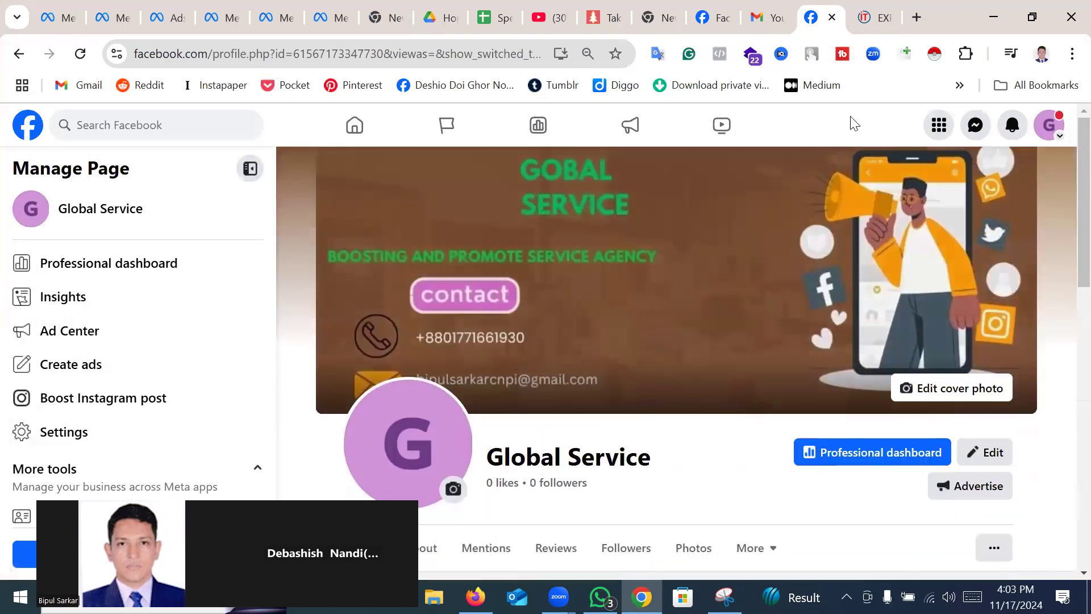
{"action": "left_click", "coordinate": [354, 130]}
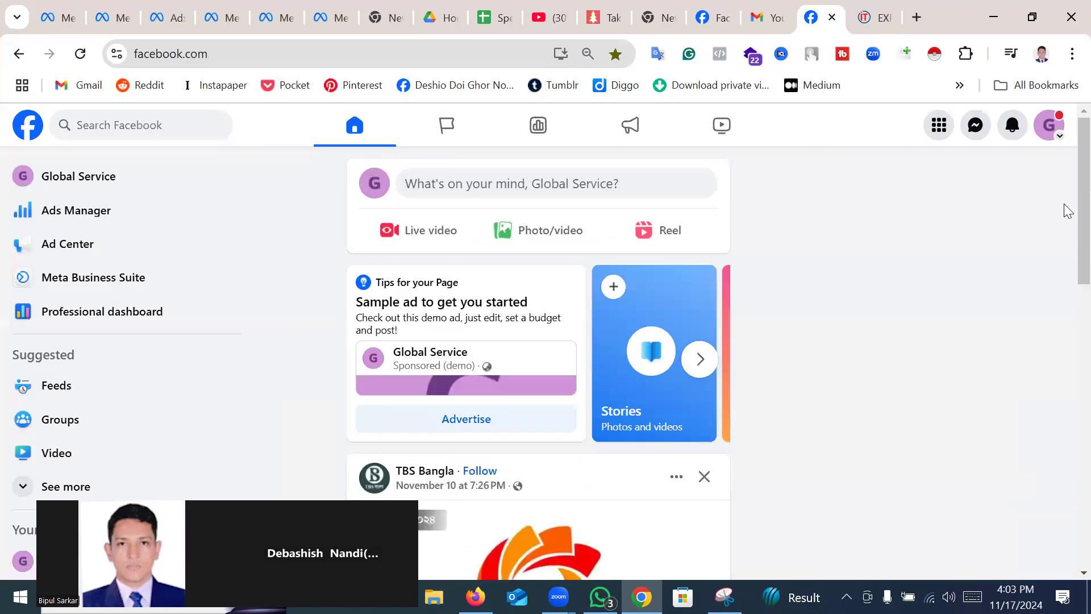
{"action": "left_click", "coordinate": [53, 183]}
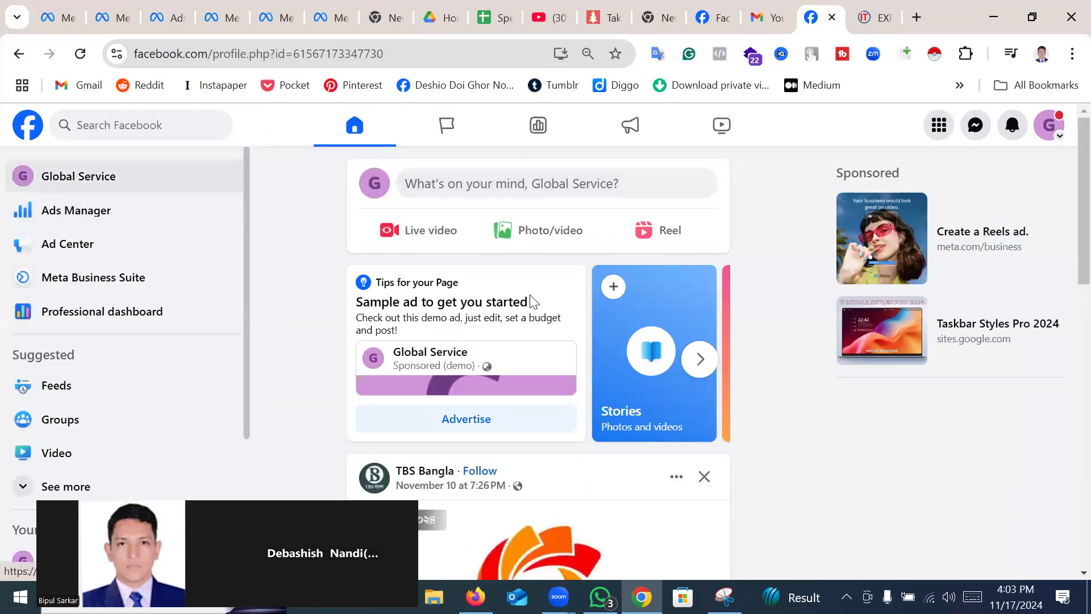
{"action": "scroll", "coordinate": [852, 340], "scroll_direction": "down", "scroll_amount": 3}
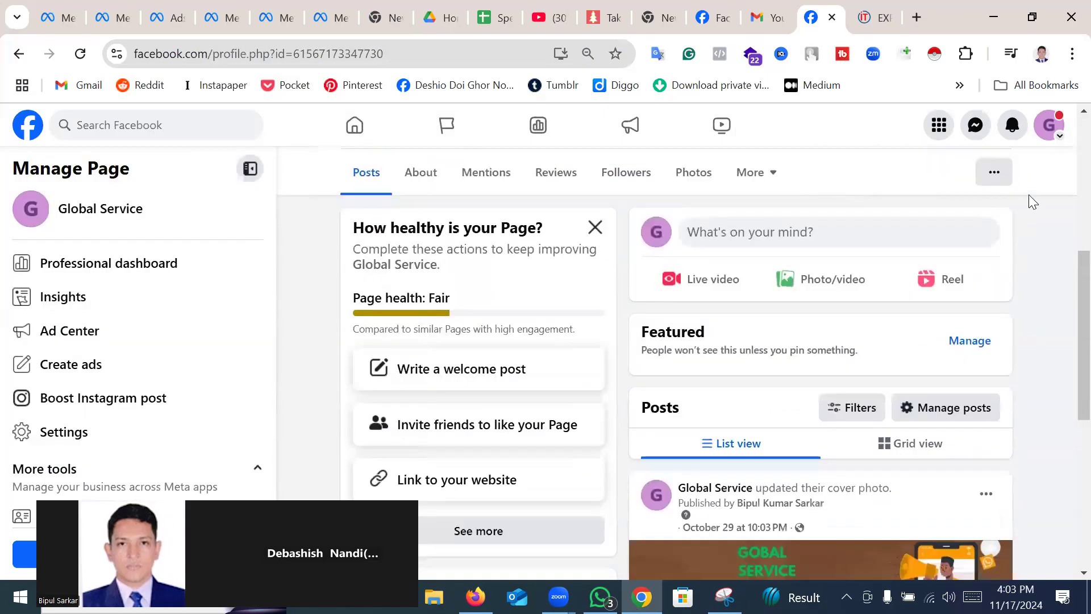
{"action": "scroll", "coordinate": [1017, 255], "scroll_direction": "up", "scroll_amount": 3}
{"action": "left_click", "coordinate": [986, 351]}
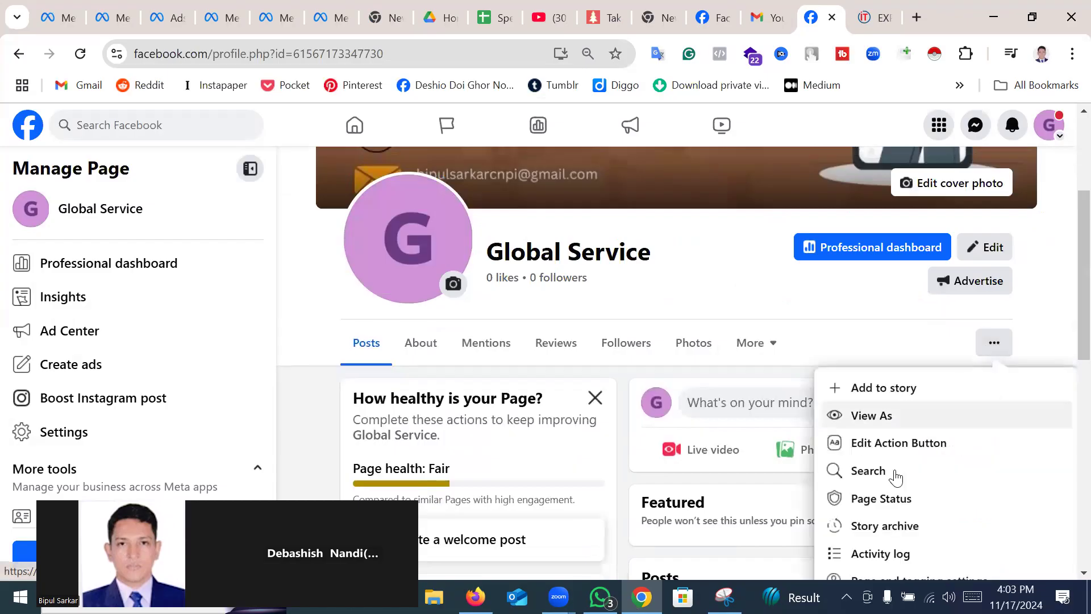
{"action": "left_click", "coordinate": [884, 417]}
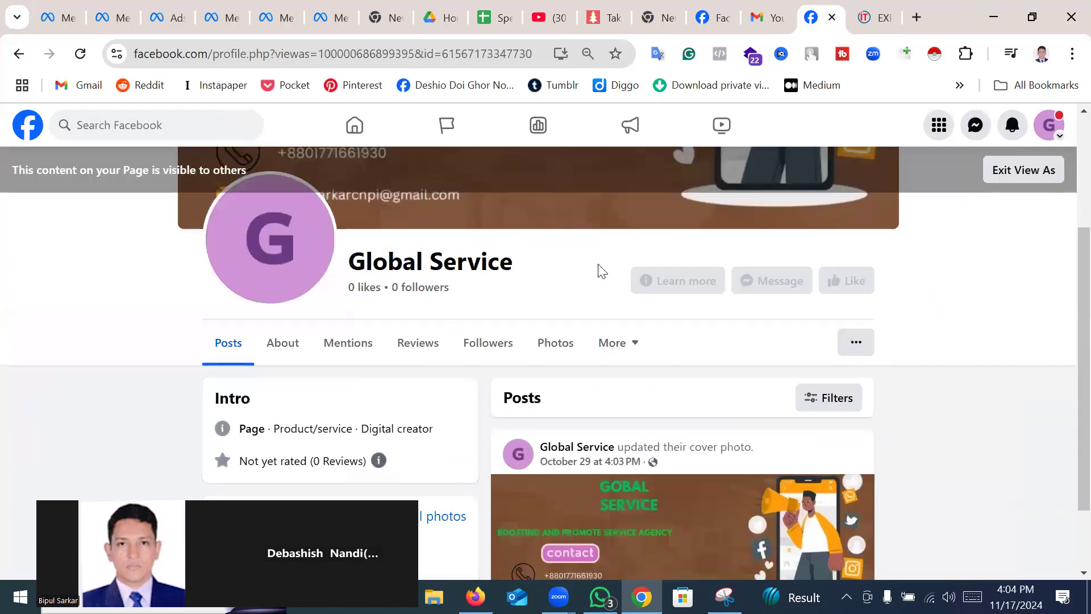
{"action": "left_click", "coordinate": [81, 54]}
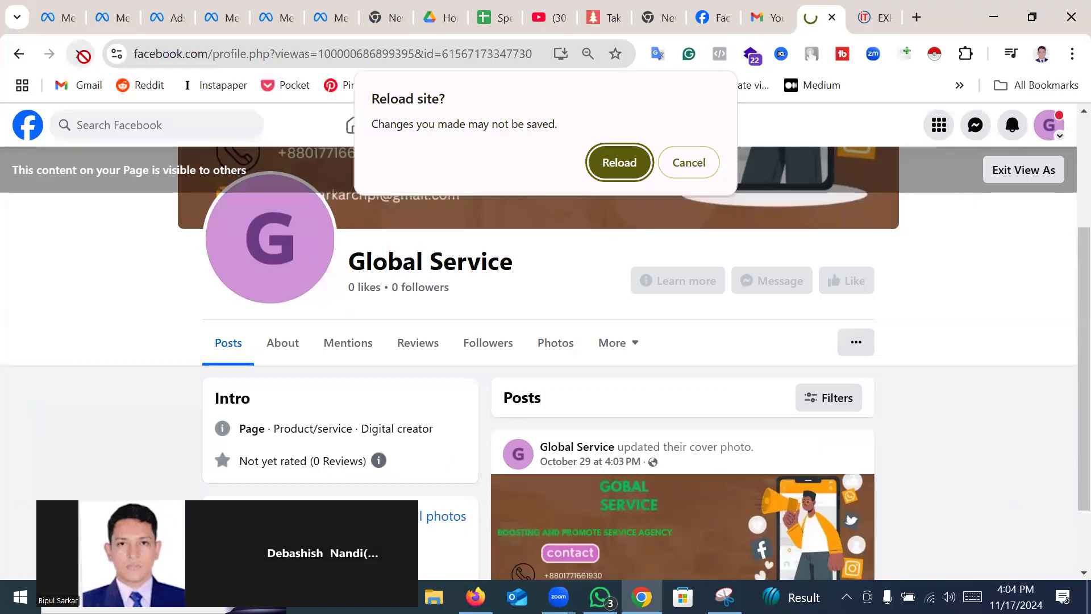
{"action": "left_click", "coordinate": [623, 159]}
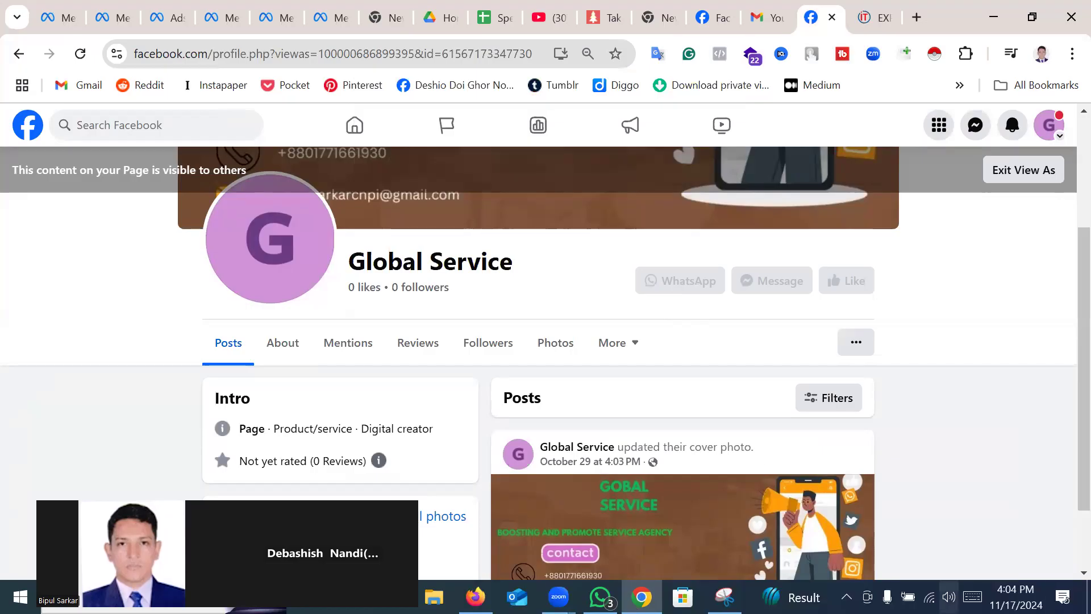
Mark the WhatsApp button in a Lightshot capture, discard it, and exit the visitor preview
{"action": "left_click", "coordinate": [846, 597]}
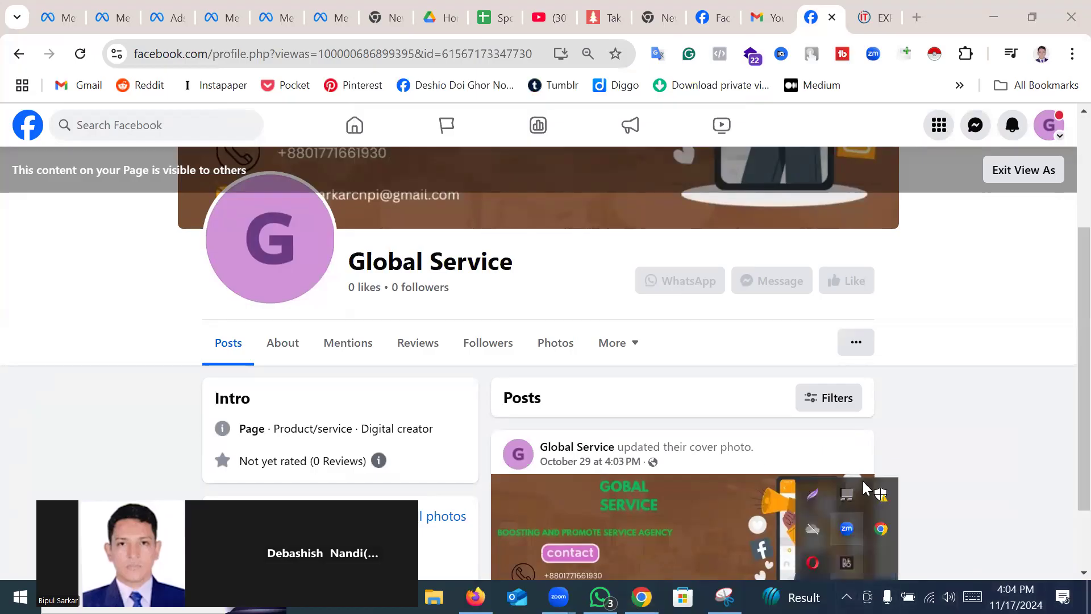
{"action": "left_click", "coordinate": [812, 493]}
{"action": "left_click_drag", "start_coordinate": [588, 227], "coordinate": [890, 322]}
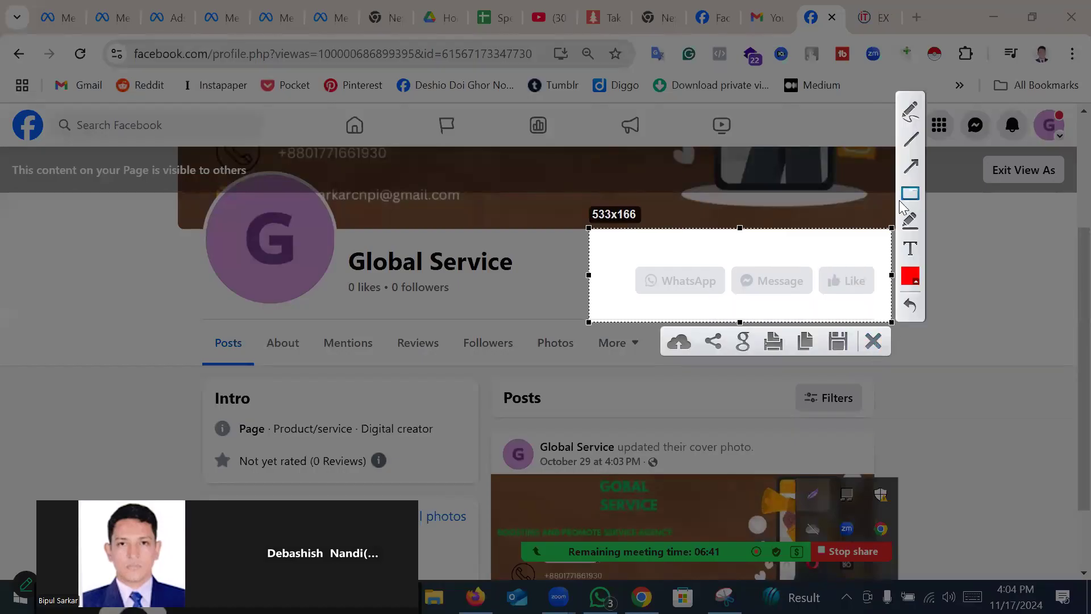
{"action": "left_click_drag", "start_coordinate": [625, 265], "coordinate": [730, 299]}
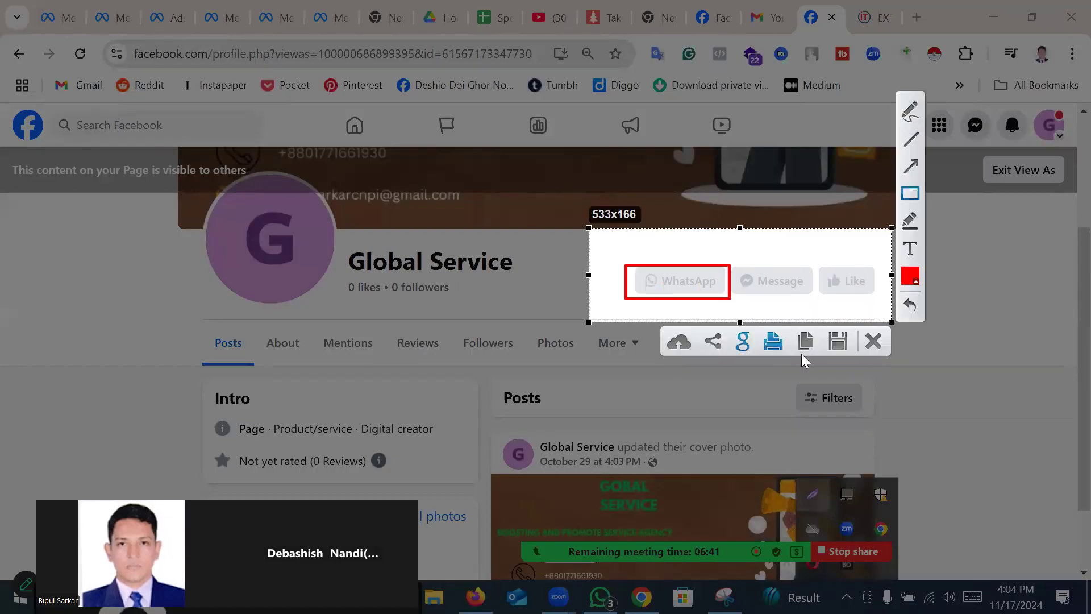
{"action": "left_click", "coordinate": [873, 341]}
{"action": "scroll", "coordinate": [864, 317], "scroll_direction": "down", "scroll_amount": 2}
{"action": "scroll", "coordinate": [852, 307], "scroll_direction": "up", "scroll_amount": 4}
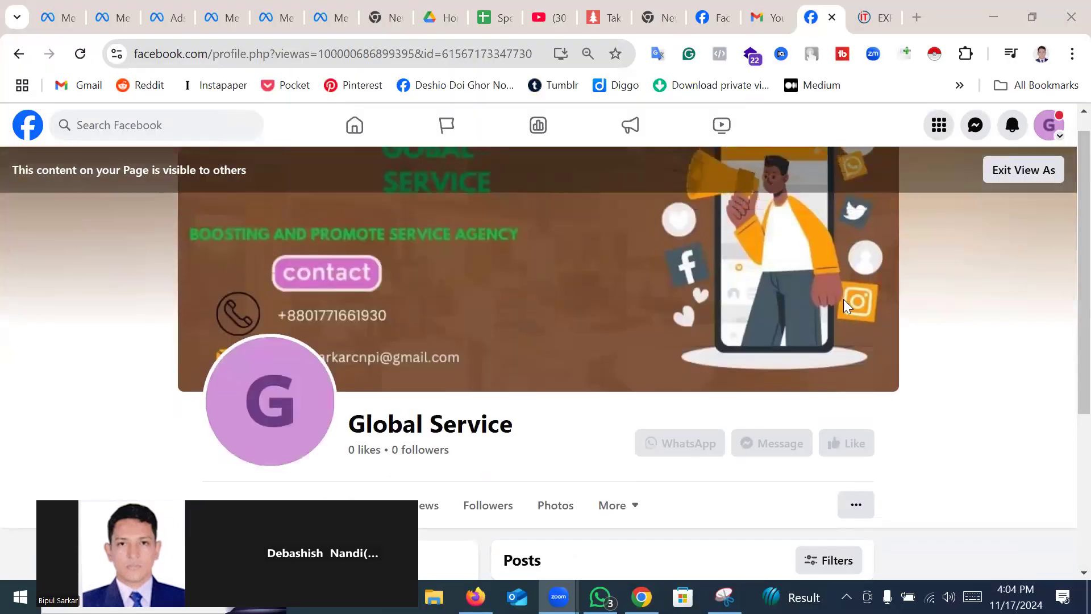
{"action": "left_click", "coordinate": [1000, 170]}
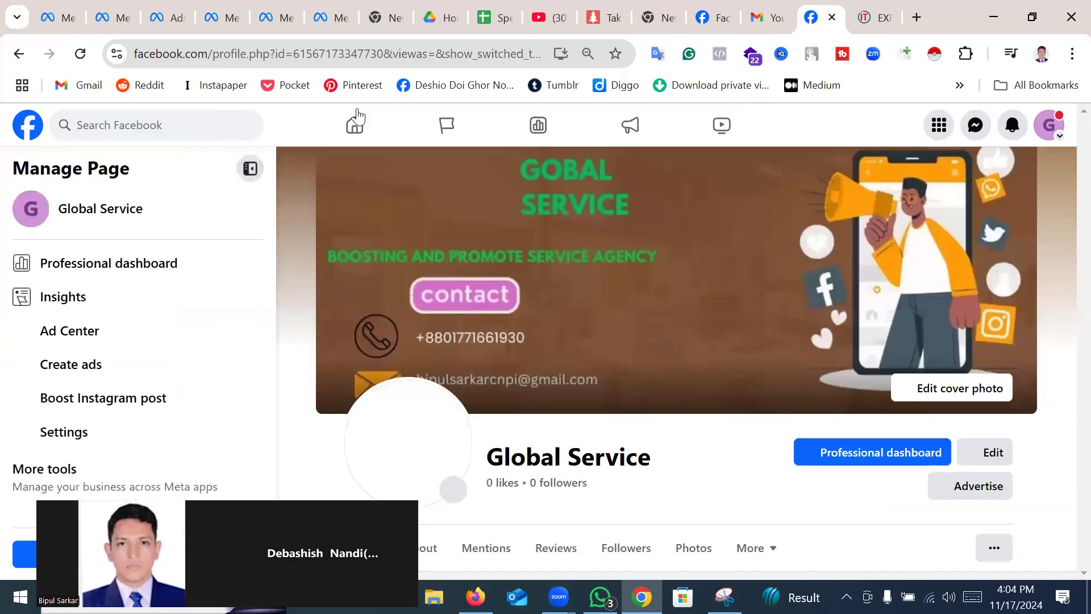
Return to the home feed and view, then close, the See all profiles list
{"action": "left_click", "coordinate": [357, 116]}
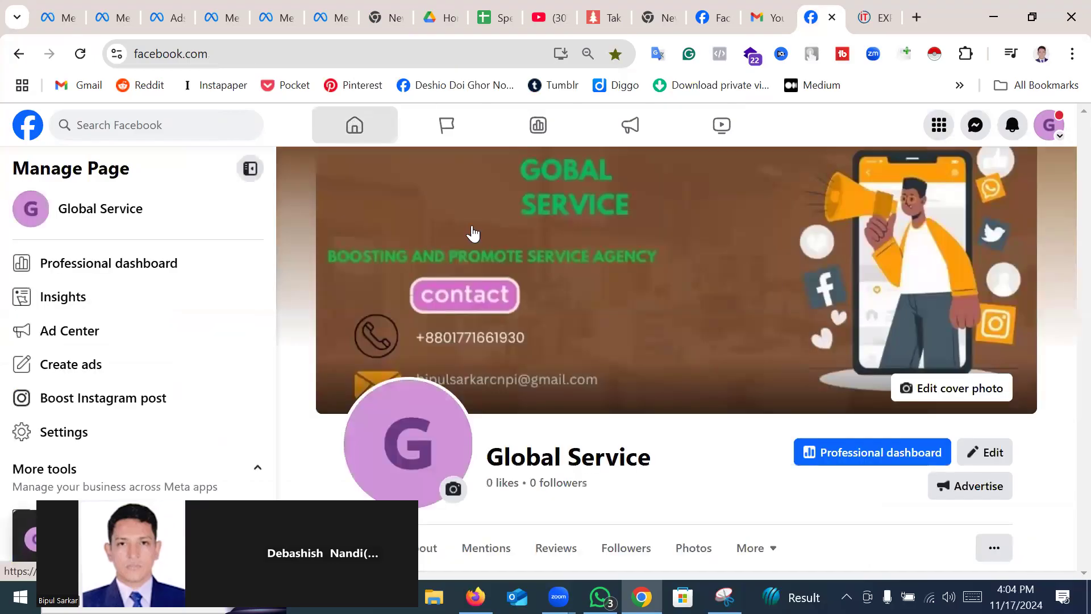
{"action": "scroll", "coordinate": [667, 328], "scroll_direction": "down", "scroll_amount": 4}
{"action": "scroll", "coordinate": [666, 328], "scroll_direction": "up", "scroll_amount": 4}
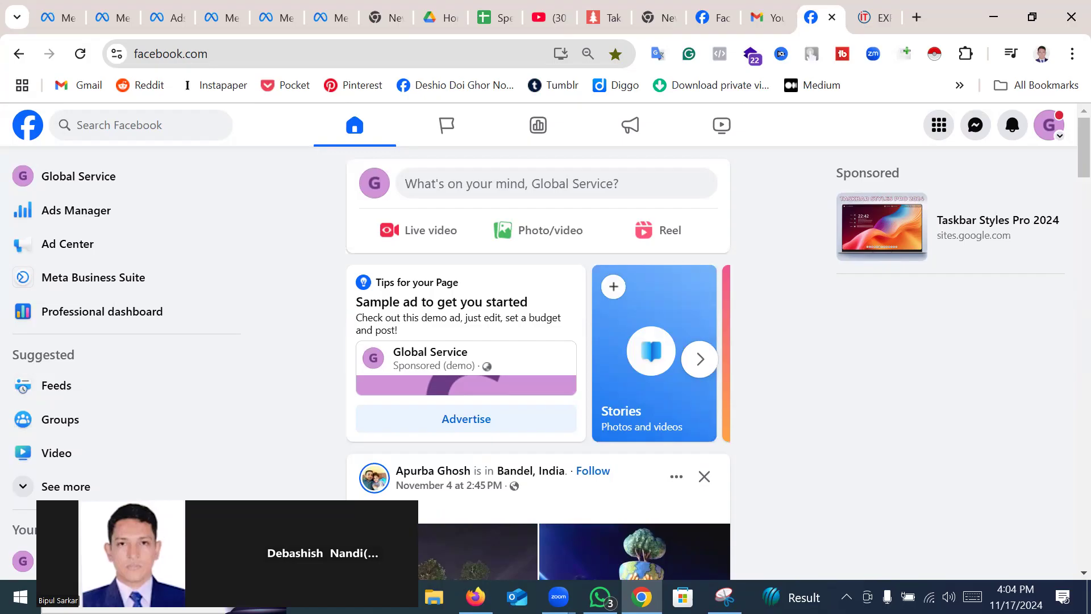
{"action": "left_click", "coordinate": [1048, 125]}
{"action": "left_click", "coordinate": [930, 319]}
{"action": "scroll", "coordinate": [456, 411], "scroll_direction": "down", "scroll_amount": 3}
{"action": "scroll", "coordinate": [455, 413], "scroll_direction": "up", "scroll_amount": 3}
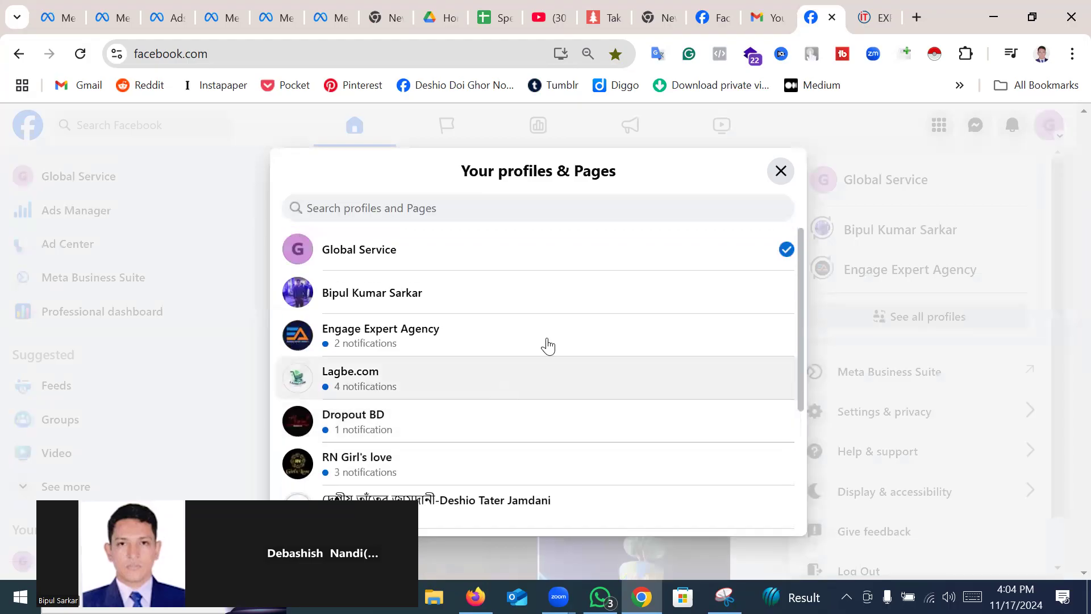
{"action": "left_click", "coordinate": [774, 172]}
Reopen the Global Service Page from the sidebar in its Manage Page view
{"action": "scroll", "coordinate": [469, 307], "scroll_direction": "down", "scroll_amount": 3}
{"action": "scroll", "coordinate": [468, 310], "scroll_direction": "up", "scroll_amount": 3}
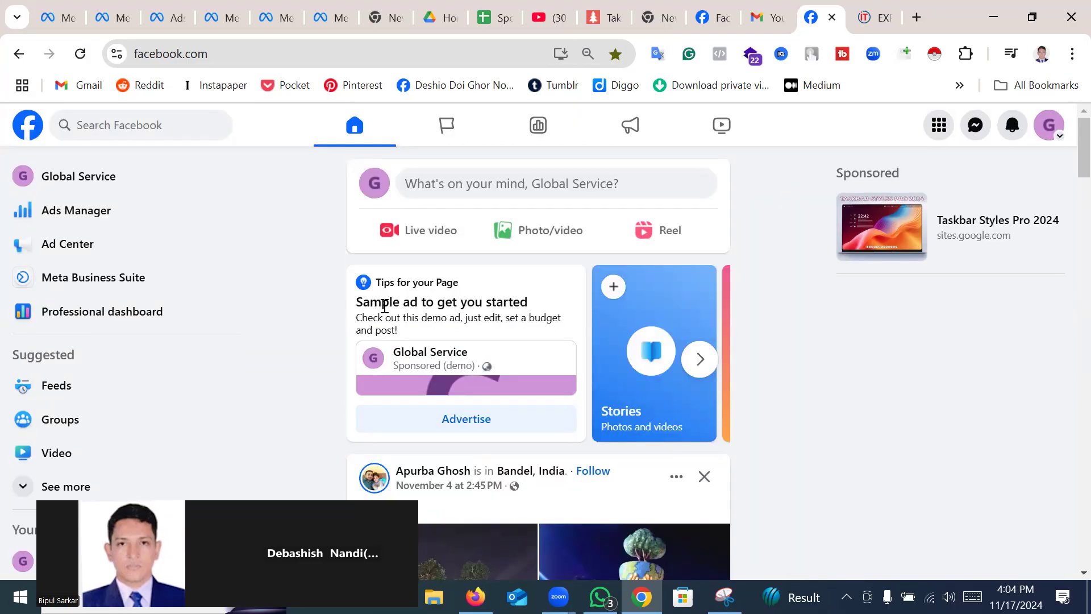
{"action": "left_click", "coordinate": [94, 187]}
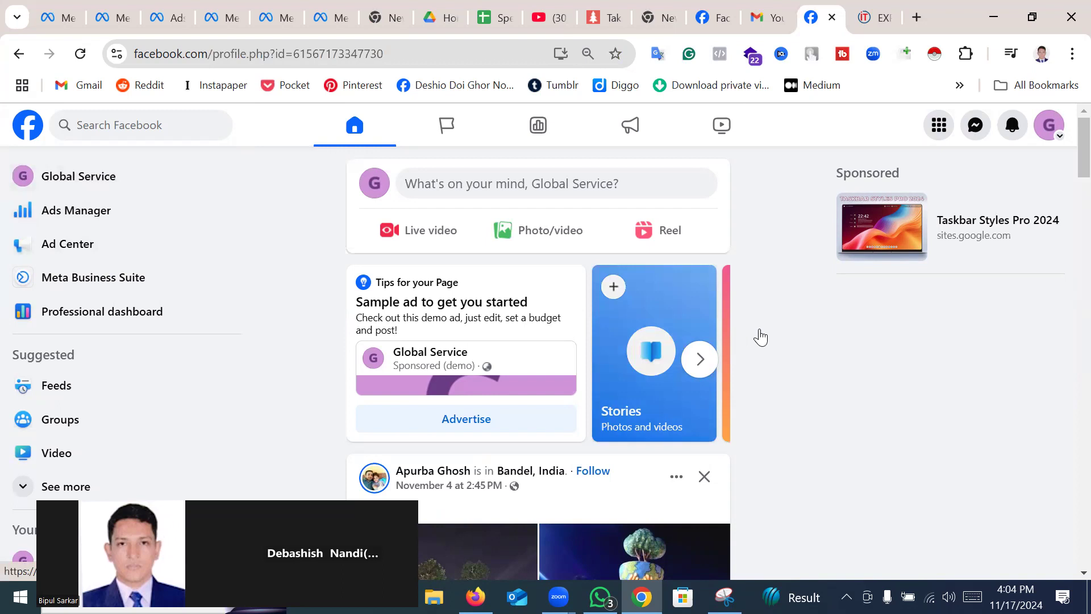
{"action": "scroll", "coordinate": [763, 345], "scroll_direction": "up", "scroll_amount": 3}
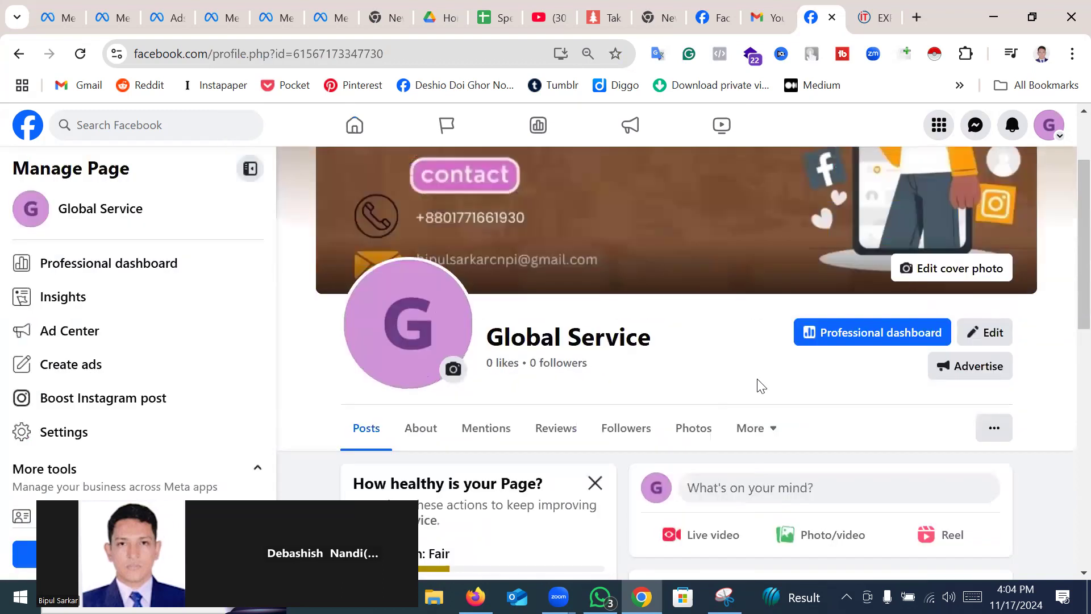